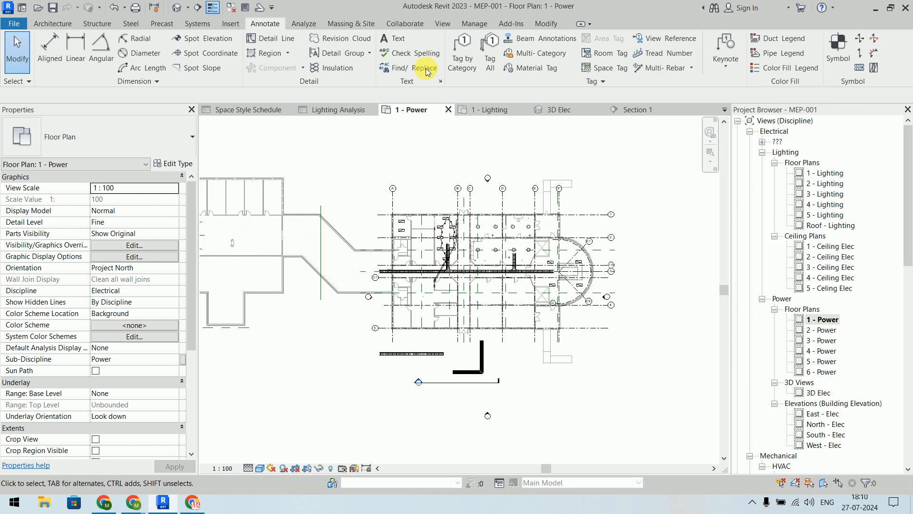
# Step: Start placing a cable tray fitting in the 1 - Power floor plan and dismiss the save reminder without saving
pyautogui.click(198, 23)
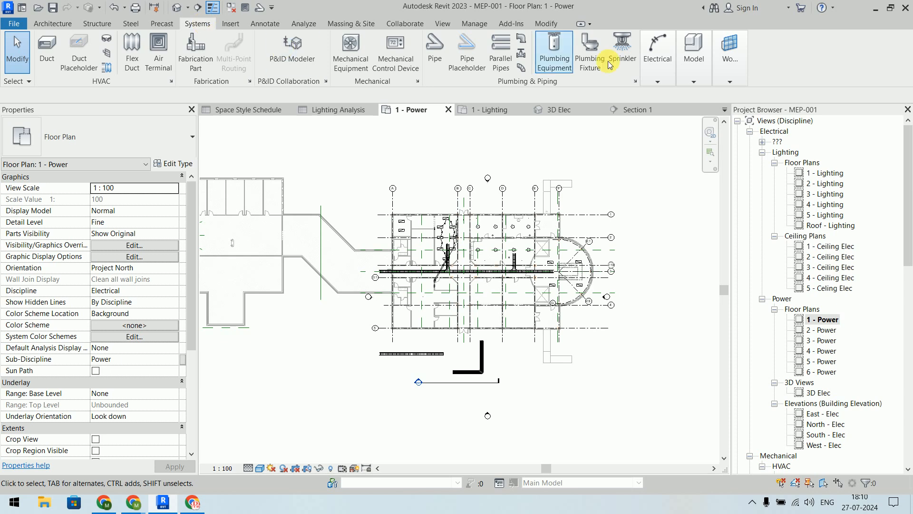
pyautogui.moveTo(660, 65)
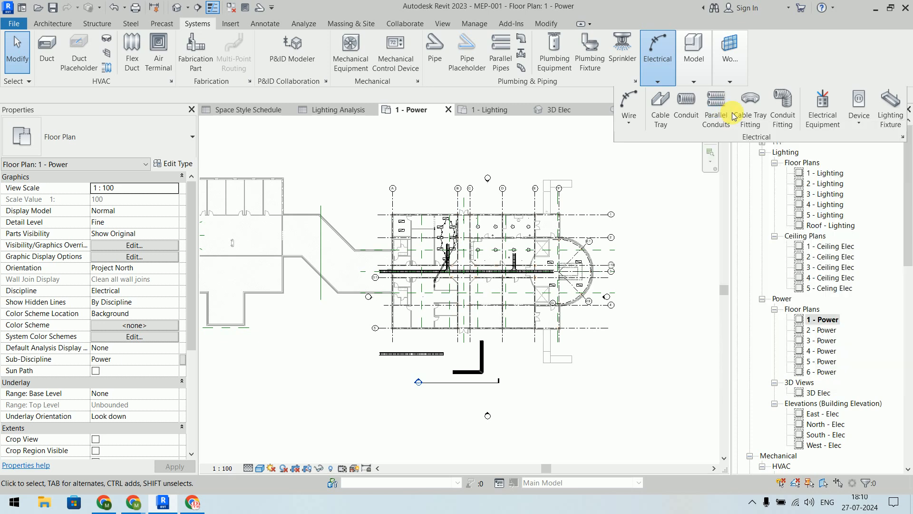
pyautogui.click(759, 118)
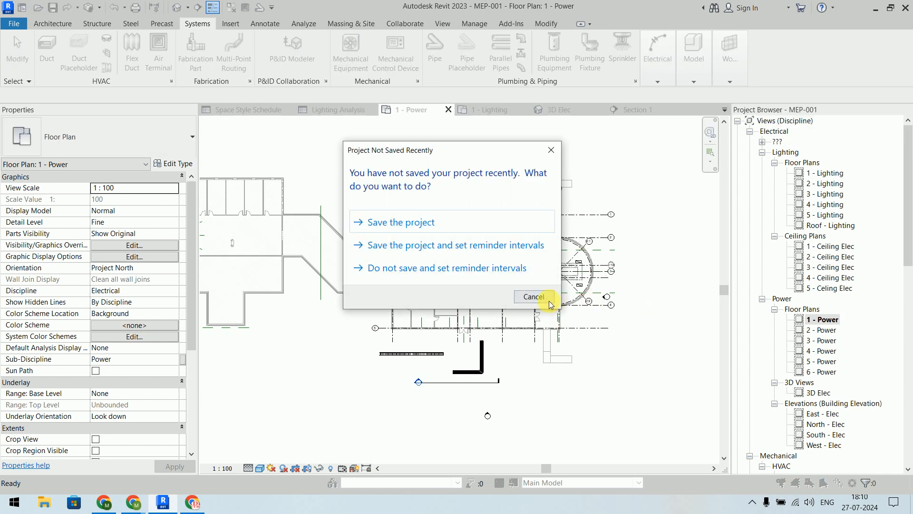
pyautogui.click(548, 300)
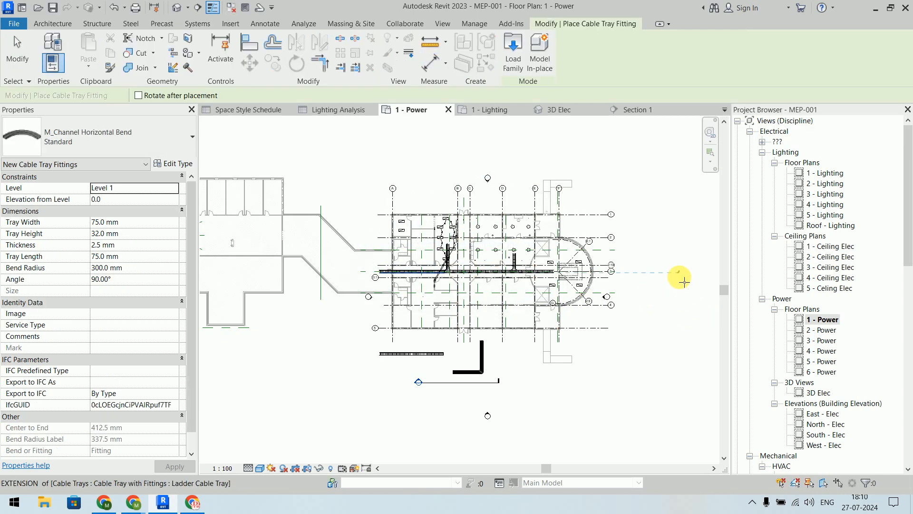
# Step: Review the available channel and ladder cable tray fitting types, keeping M_Channel Horizontal Bend Standard as the active type
pyautogui.click(145, 127)
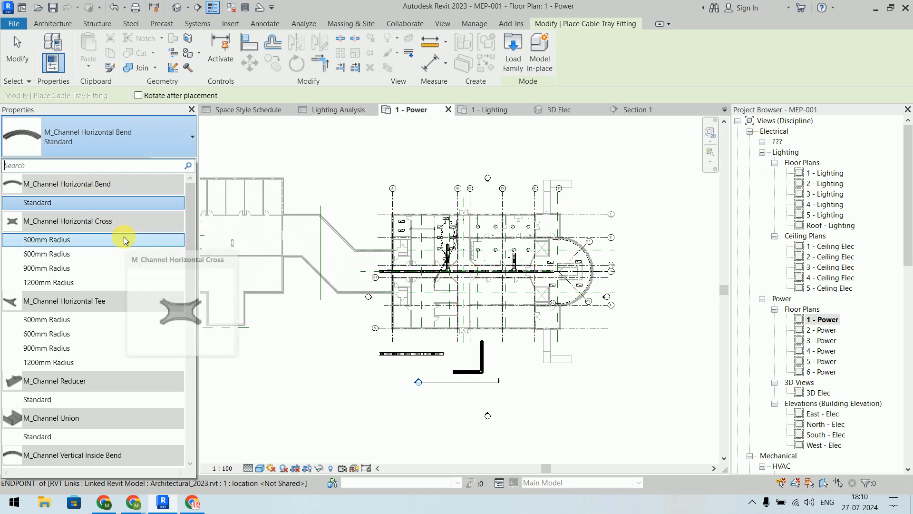
pyautogui.scroll(-3, 124, 239)
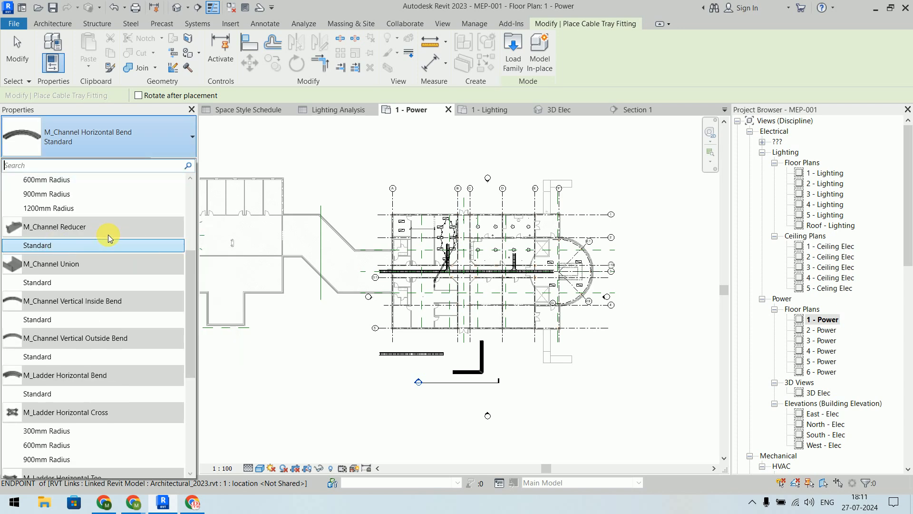
pyautogui.scroll(-5, 109, 237)
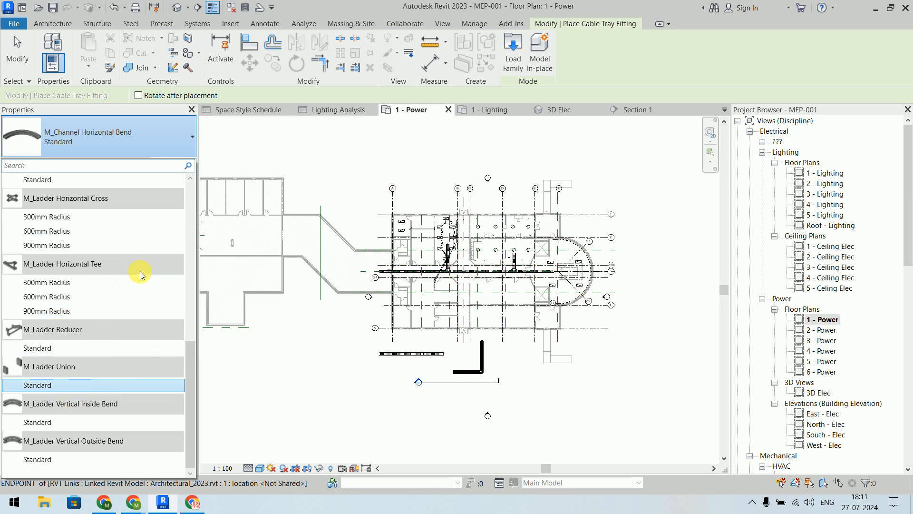
pyautogui.scroll(8, 127, 282)
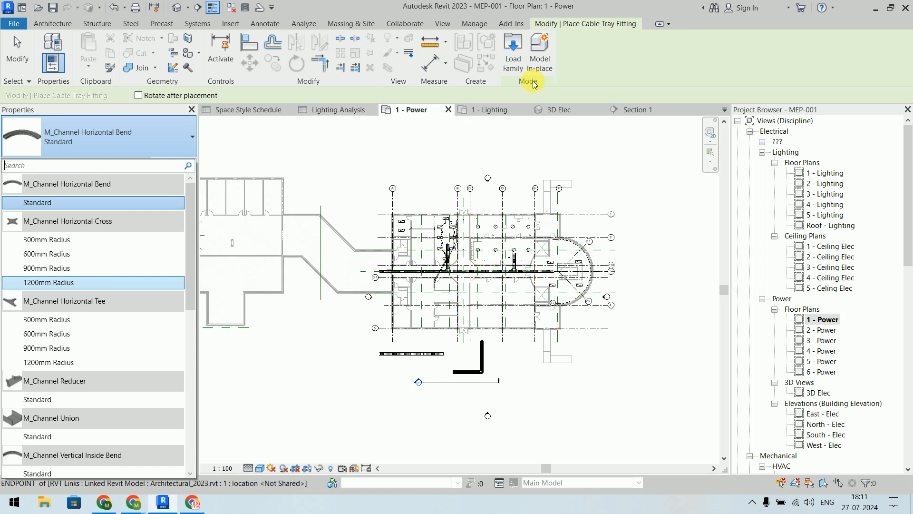
pyautogui.click(211, 123)
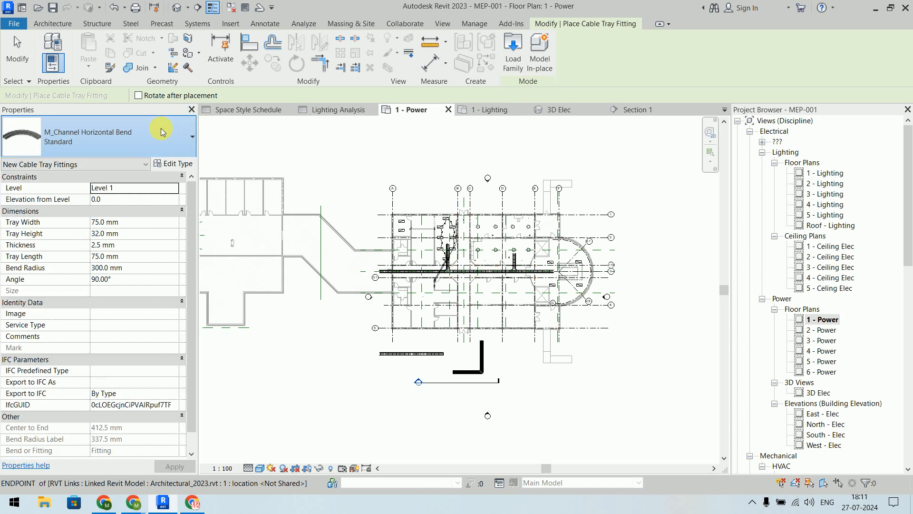
# Step: Start loading a family and browse the US library to the Fittings folder inside Cable Tray
pyautogui.click(515, 64)
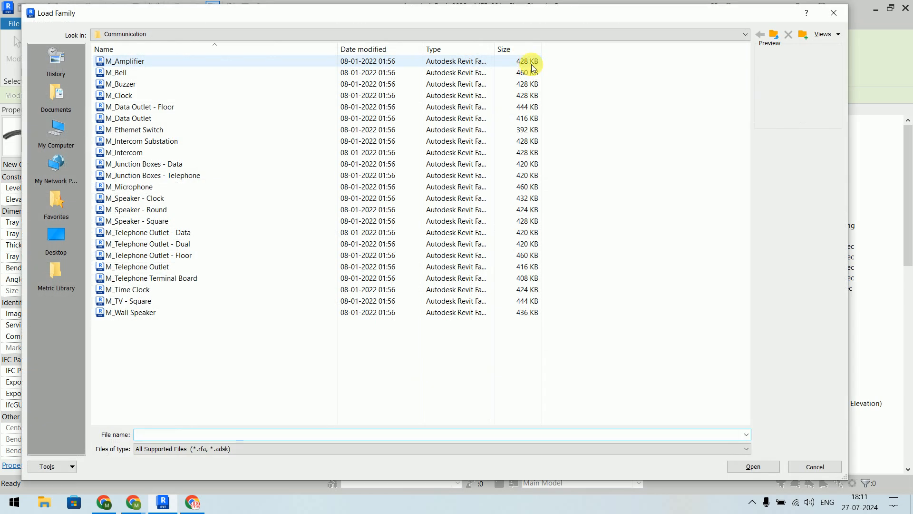
pyautogui.click(774, 34)
pyautogui.click(774, 34)
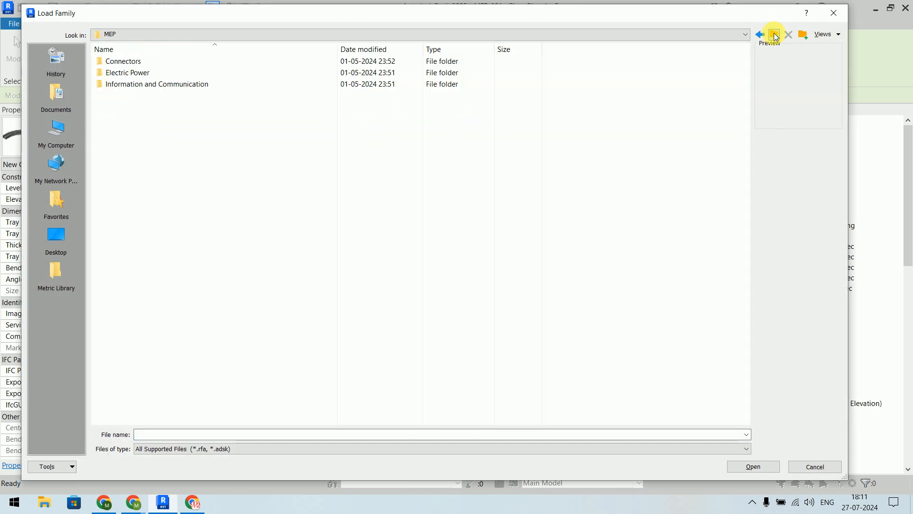
pyautogui.click(774, 35)
pyautogui.click(774, 35)
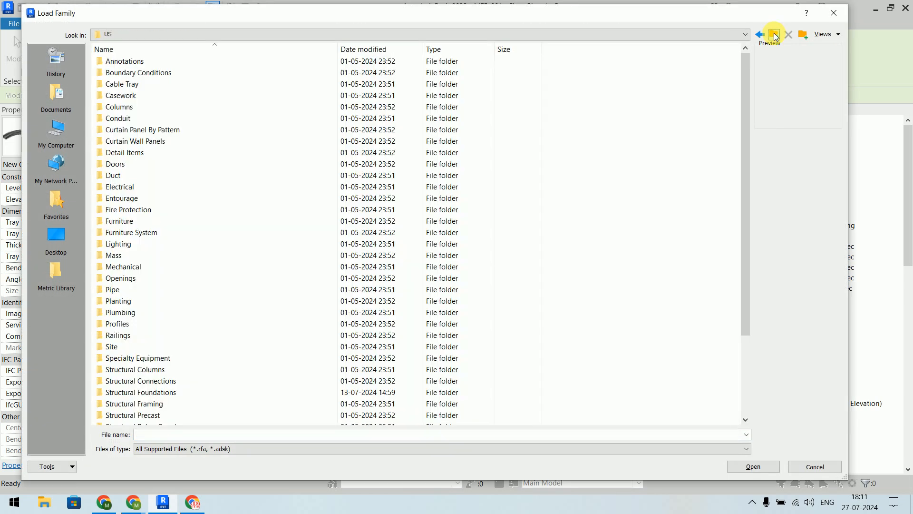
pyautogui.doubleClick(149, 85)
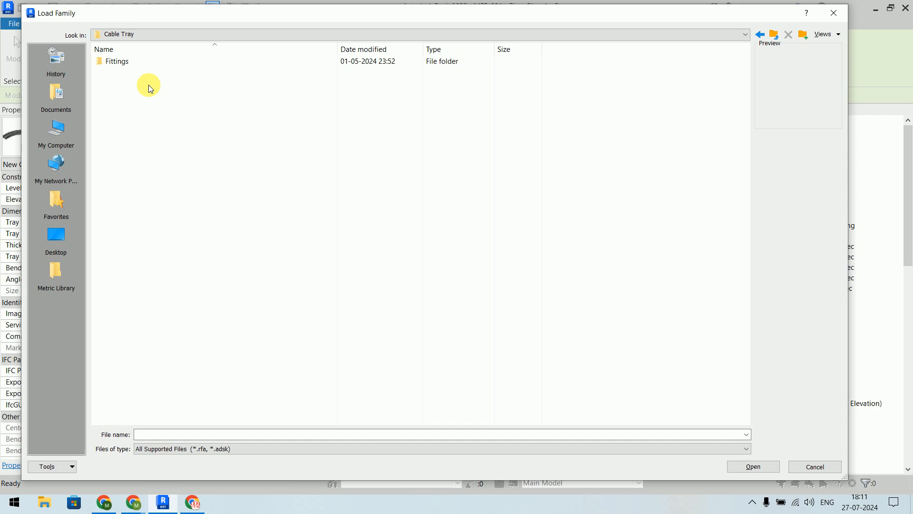
pyautogui.click(148, 64)
pyautogui.doubleClick(148, 64)
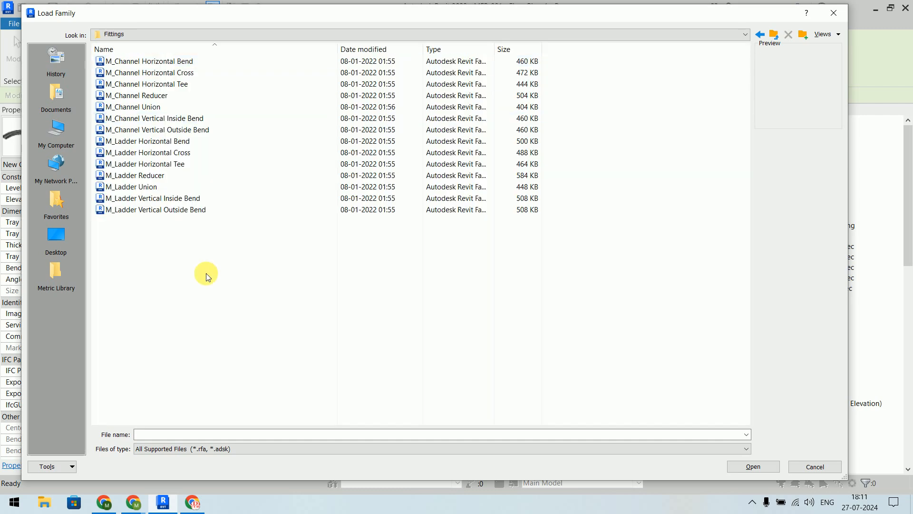
# Step: Display the cable tray fitting families as large icons to examine their previews
pyautogui.rightClick(205, 245)
pyautogui.moveTo(265, 252)
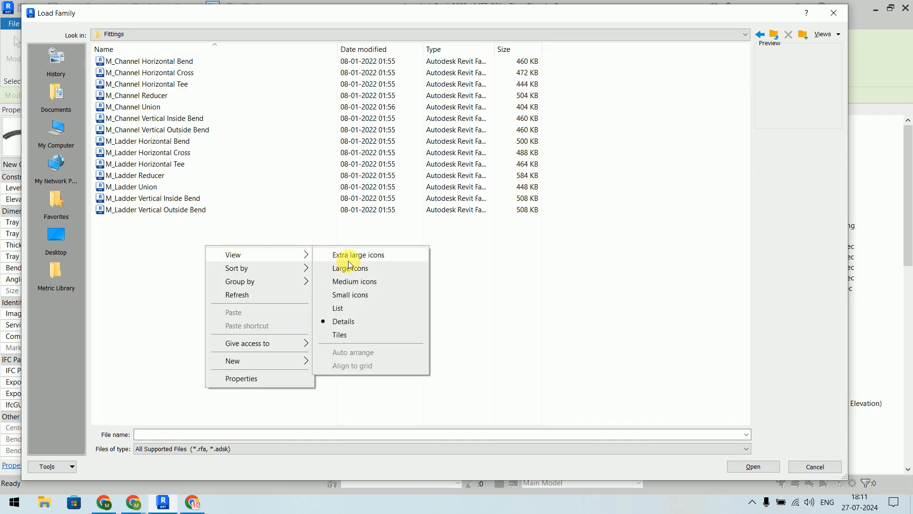
pyautogui.click(359, 268)
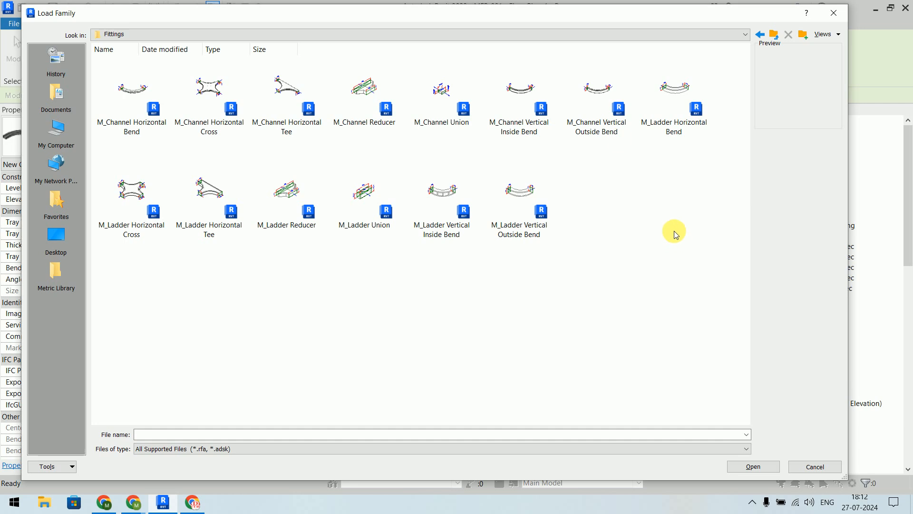
# Step: Browse the US family library to Electrical, MEP, Electric Power, Distribution to view its equipment families
pyautogui.click(773, 34)
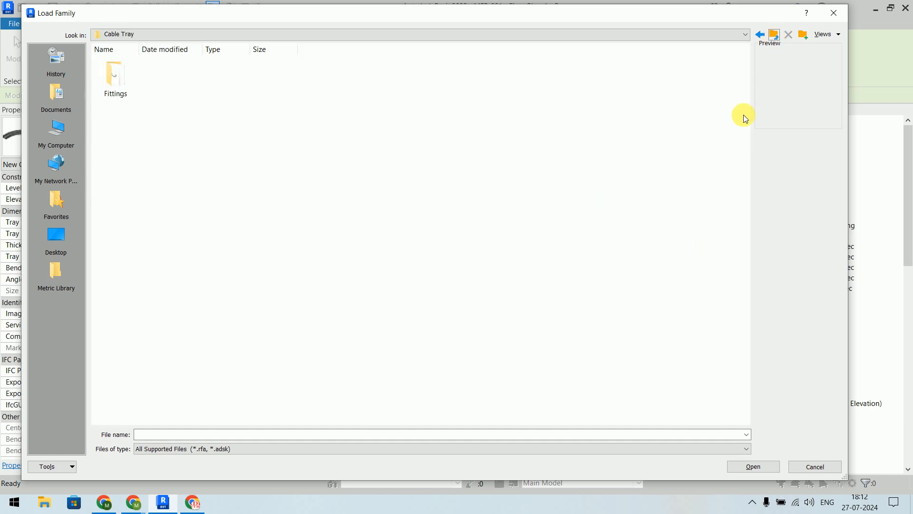
pyautogui.click(774, 35)
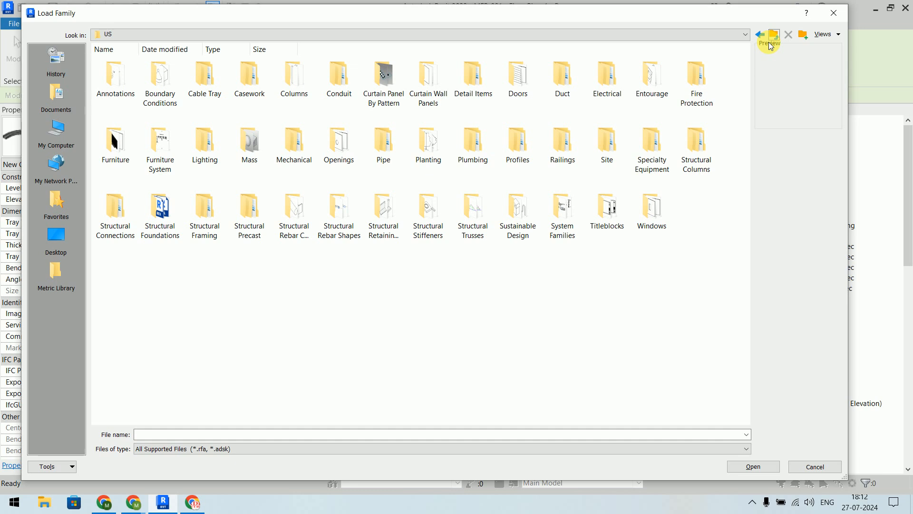
pyautogui.doubleClick(602, 90)
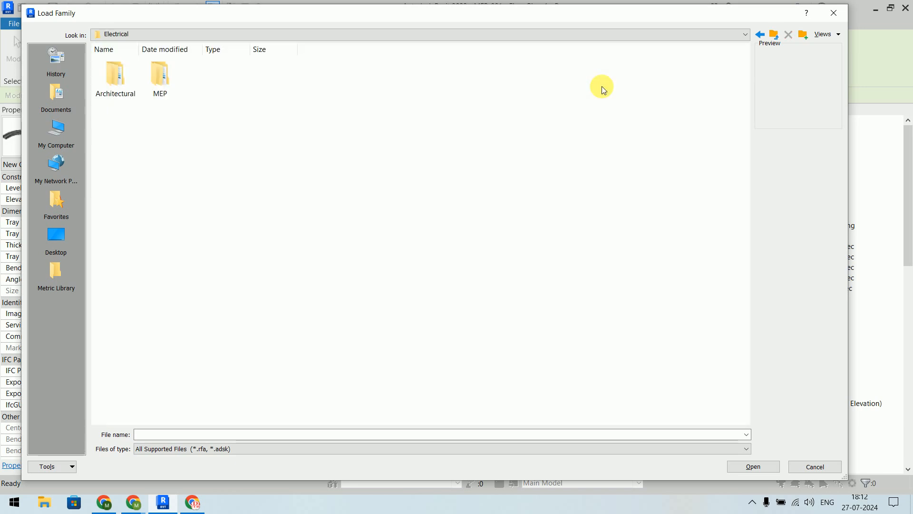
pyautogui.doubleClick(164, 81)
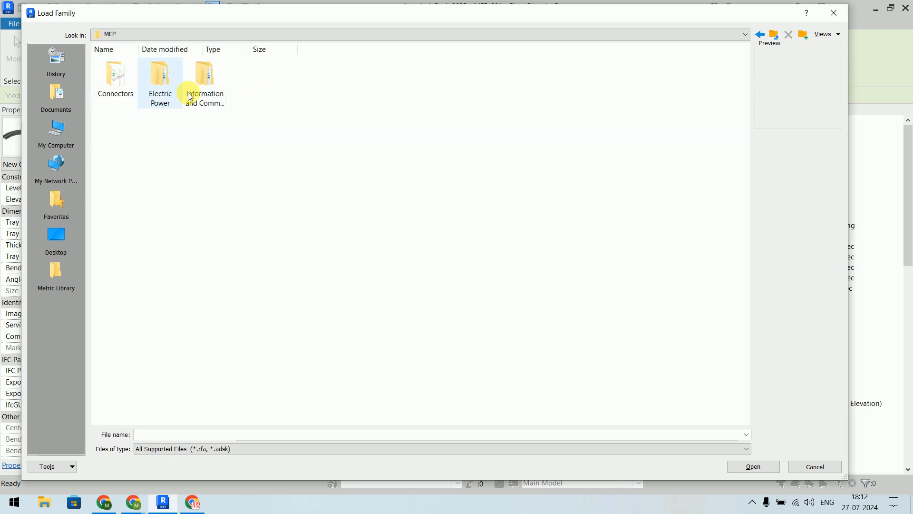
pyautogui.doubleClick(155, 94)
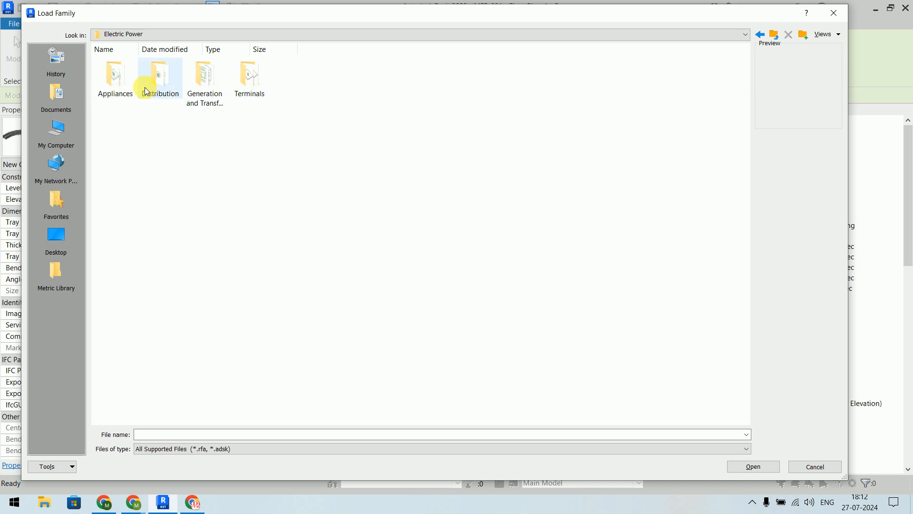
pyautogui.doubleClick(148, 90)
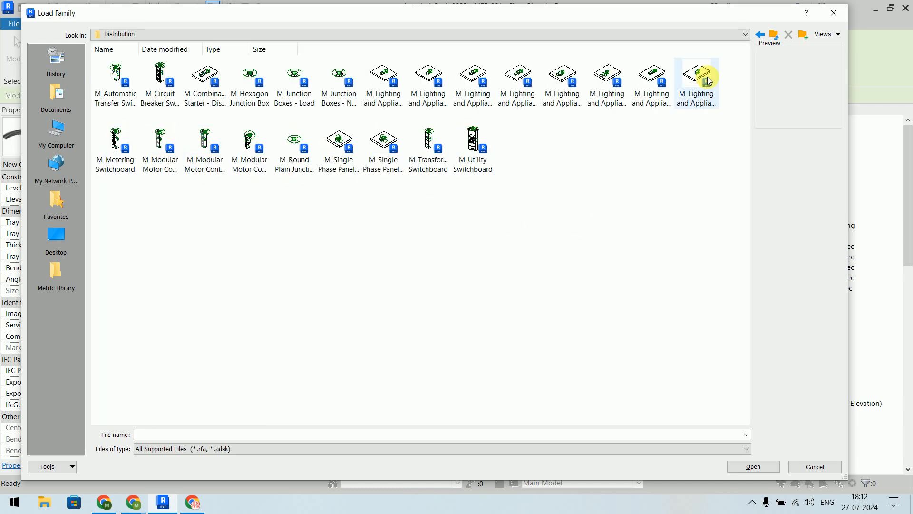
# Step: Return to the Electrical library folder and close the family browser without loading anything
pyautogui.click(774, 35)
pyautogui.click(774, 35)
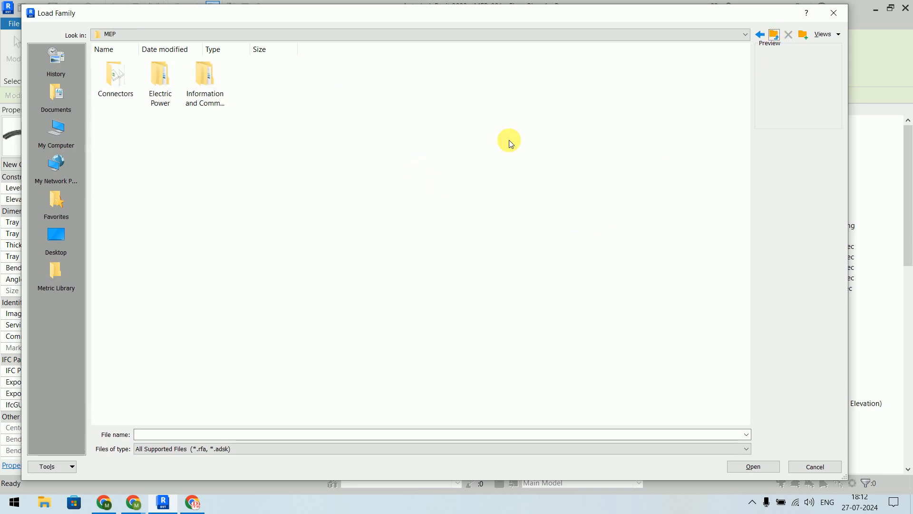
pyautogui.click(774, 34)
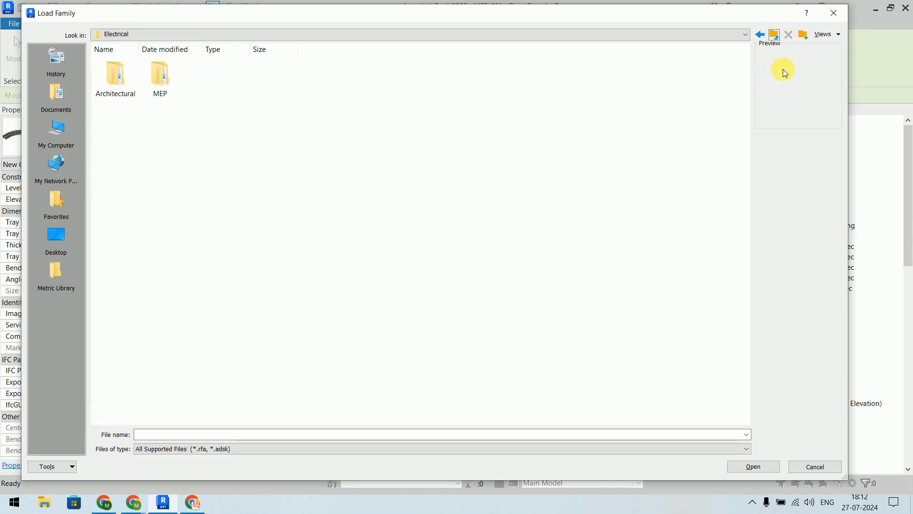
pyautogui.click(833, 13)
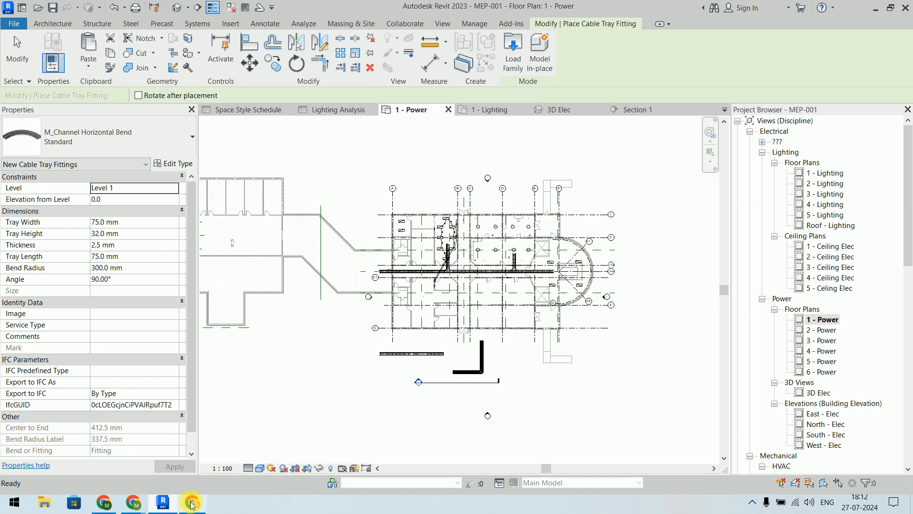
# Step: Switch to Chrome and open the Google home page in a new tab
pyautogui.moveTo(193, 507)
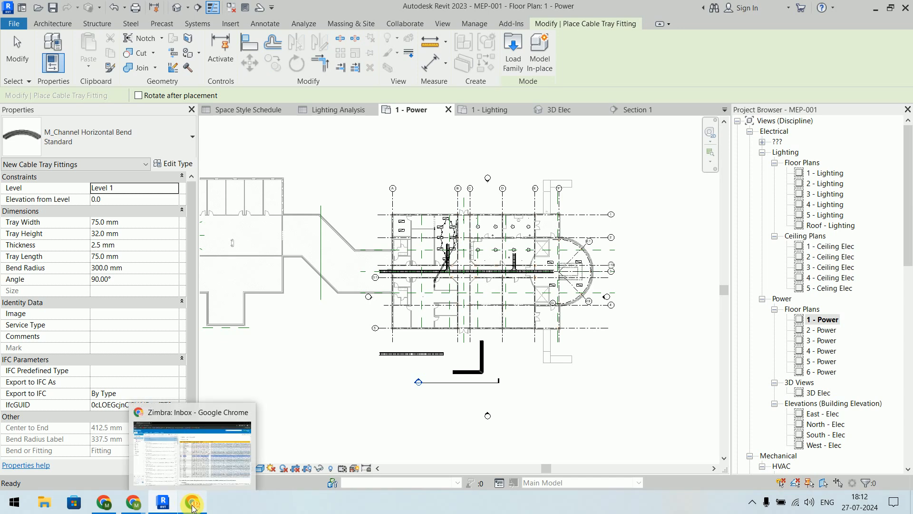
pyautogui.click(106, 504)
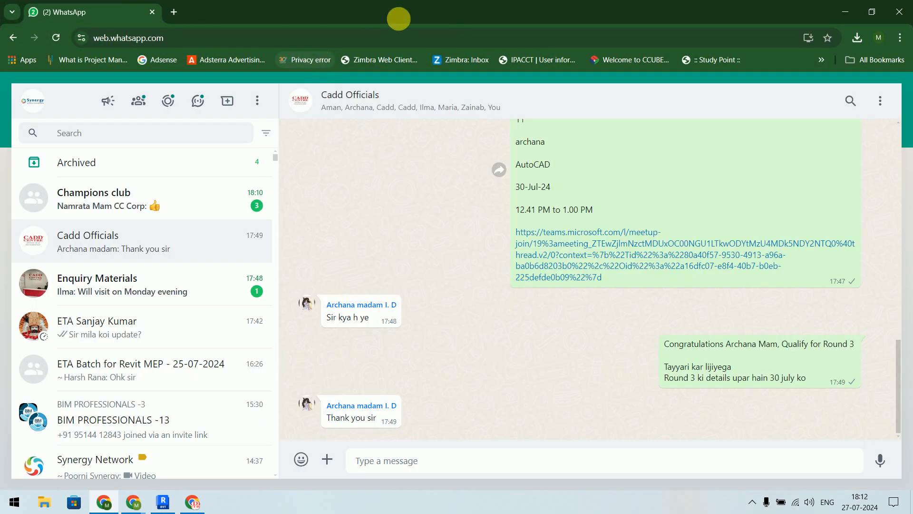
pyautogui.click(173, 12)
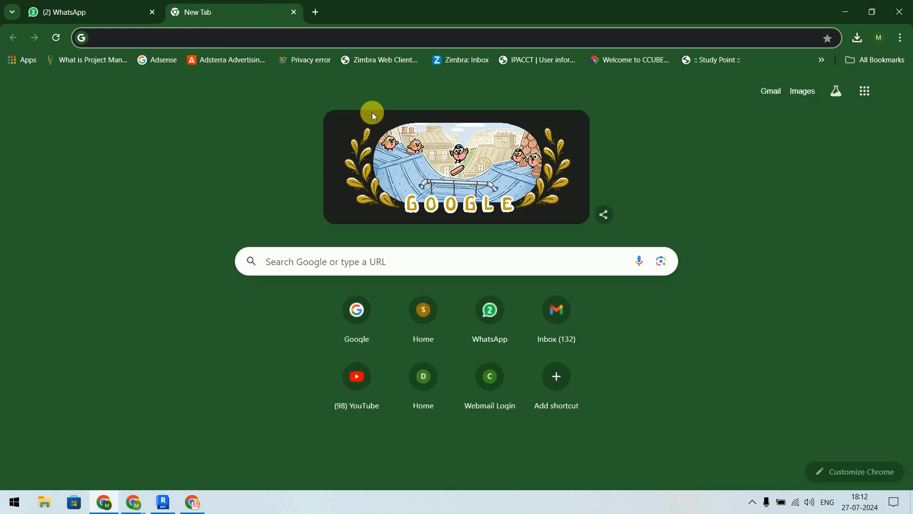
pyautogui.write('go')
pyautogui.press('Return')
# Step: Search Google for the suggested query "cable tray fixing clamp"
pyautogui.write('c')
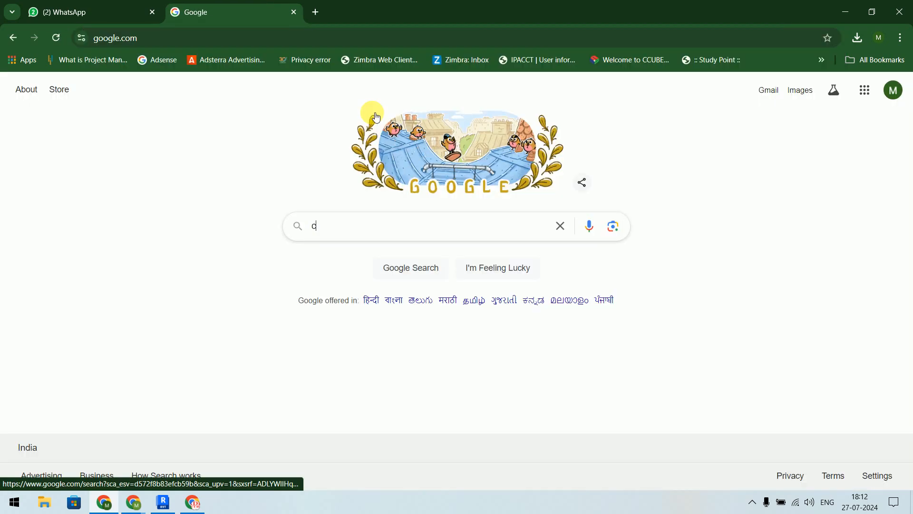
pyautogui.write('able trau')
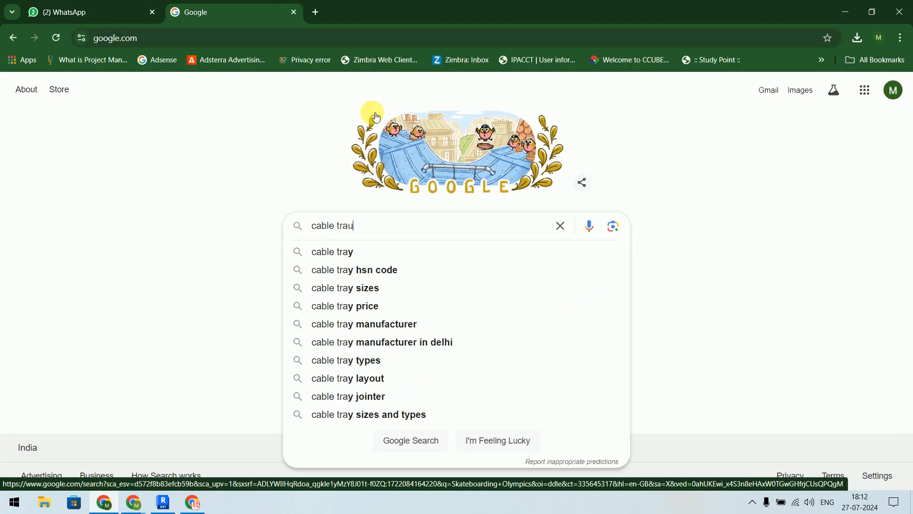
pyautogui.press('BackSpace')
pyautogui.write('y ')
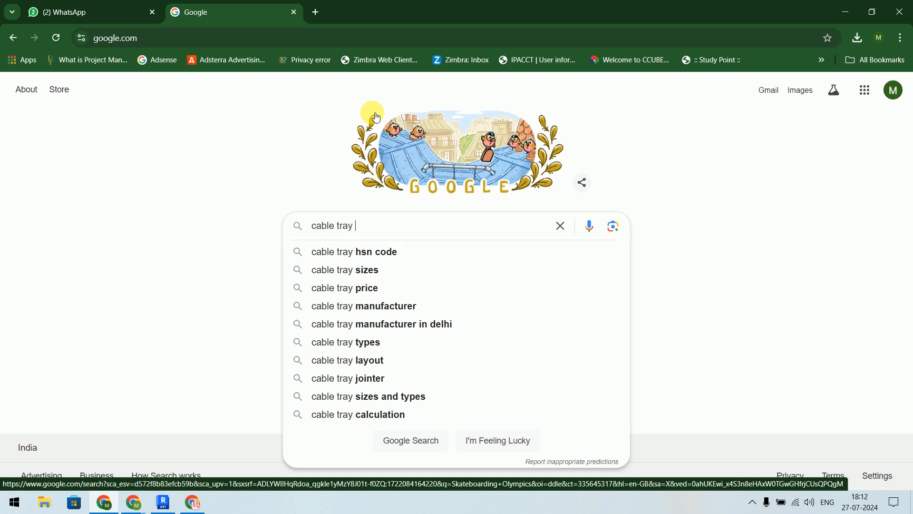
pyautogui.write('fi')
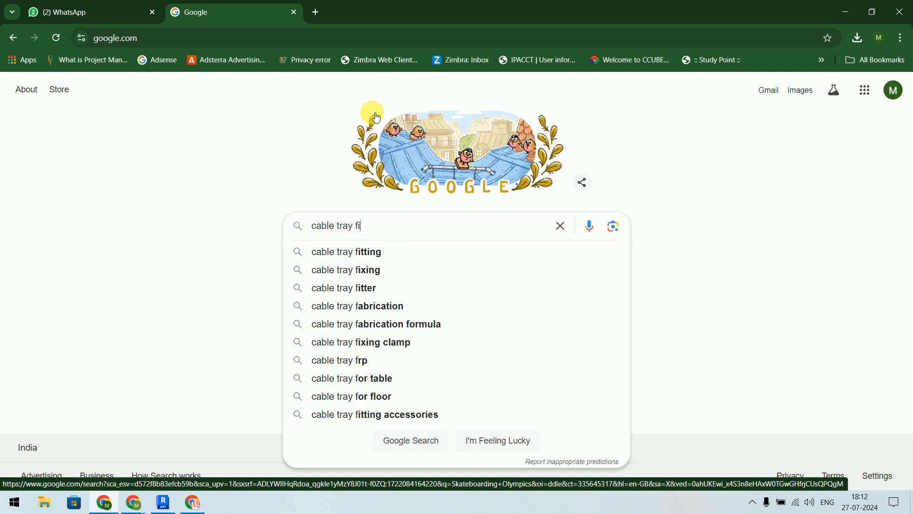
pyautogui.write('t')
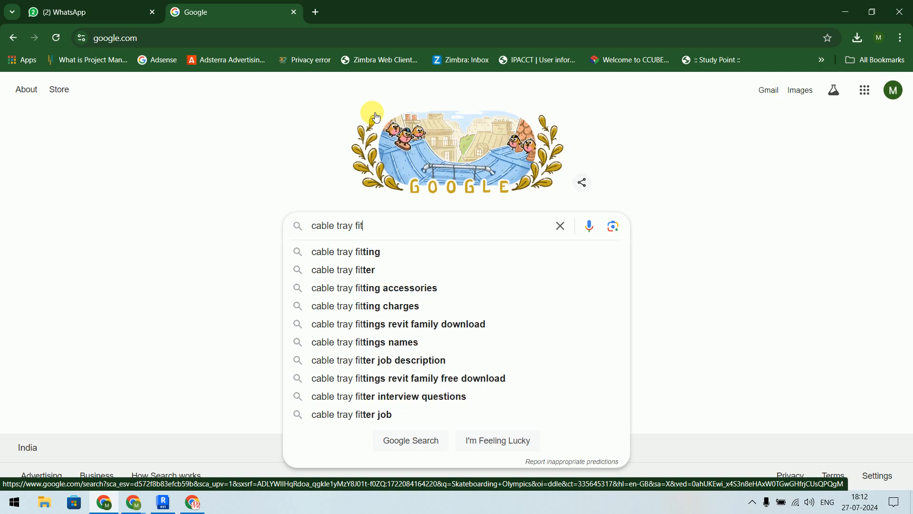
pyautogui.press('BackSpace')
pyautogui.press('Down')
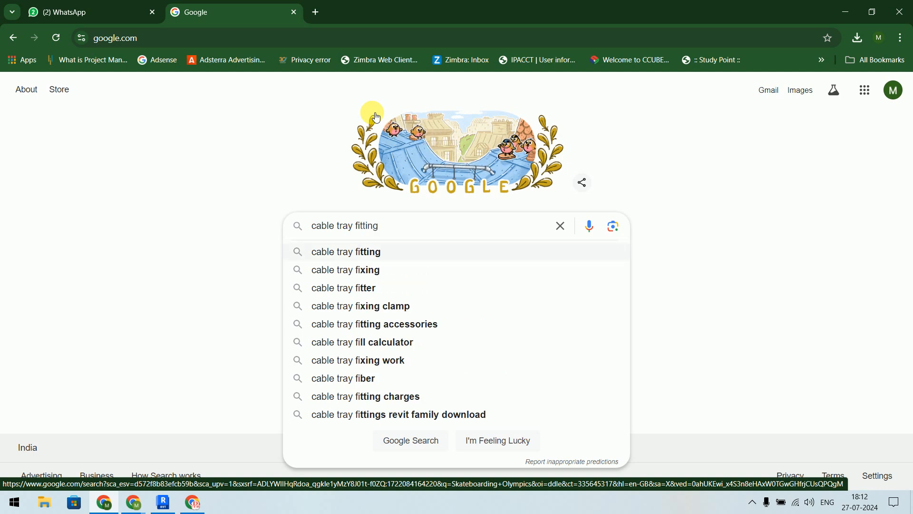
pyautogui.press('Down')
pyautogui.press('Down')
pyautogui.press('Down')
pyautogui.press('Return')
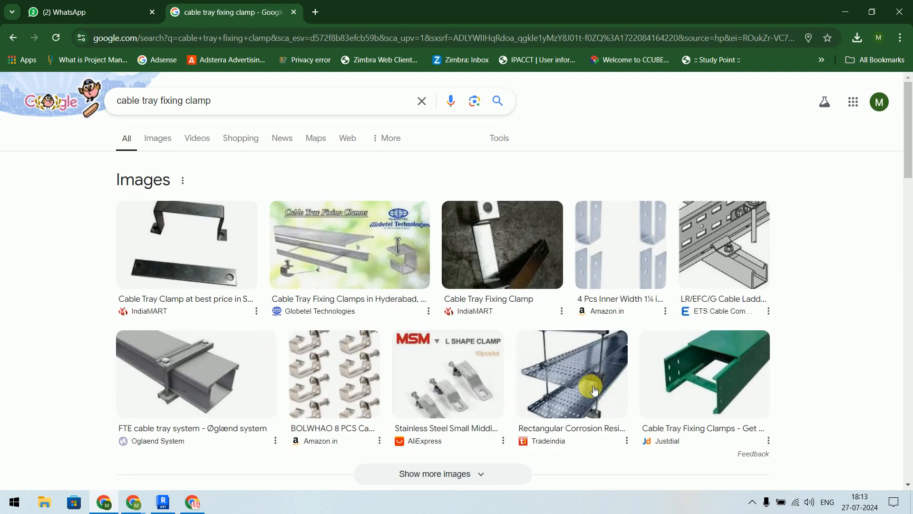
# Step: Search Google for "cable tray fixing clamp rfa" and look through the first page of results
pyautogui.scroll(-1, 584, 357)
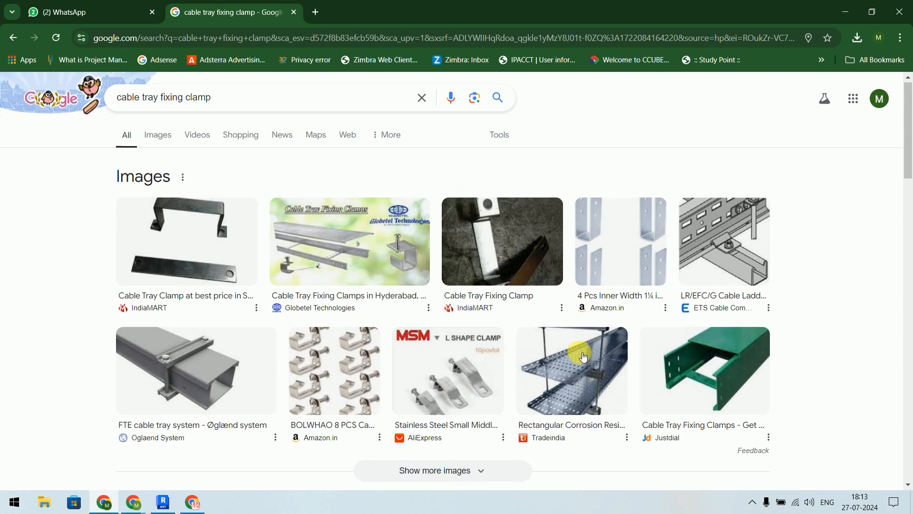
pyautogui.scroll(-2, 585, 357)
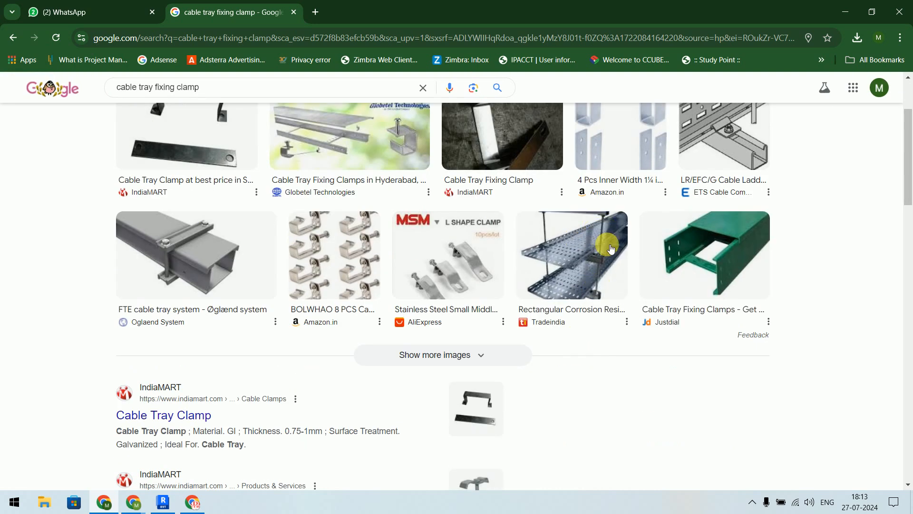
pyautogui.click(239, 90)
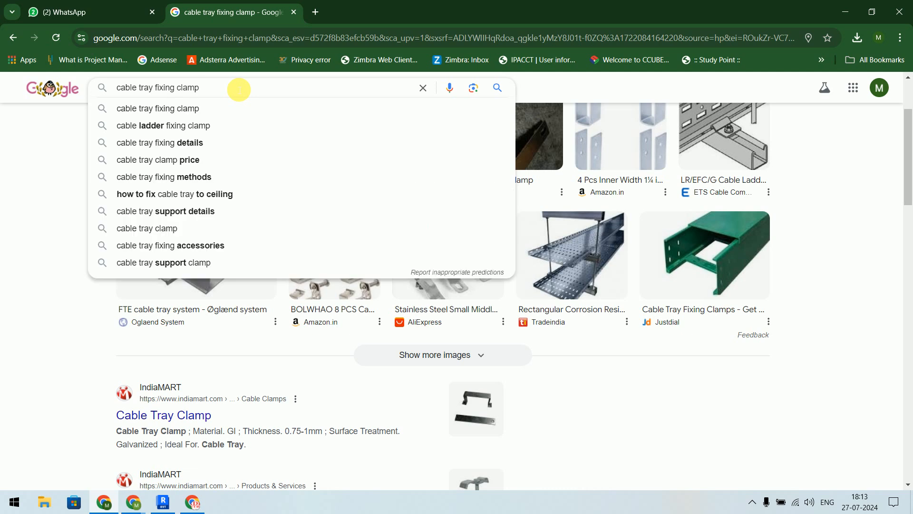
pyautogui.write('rf')
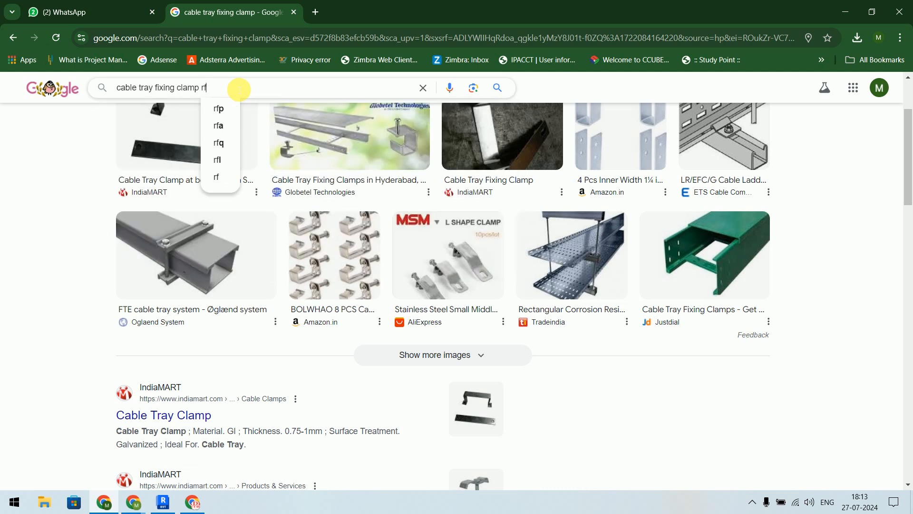
pyautogui.write('a')
pyautogui.press('Return')
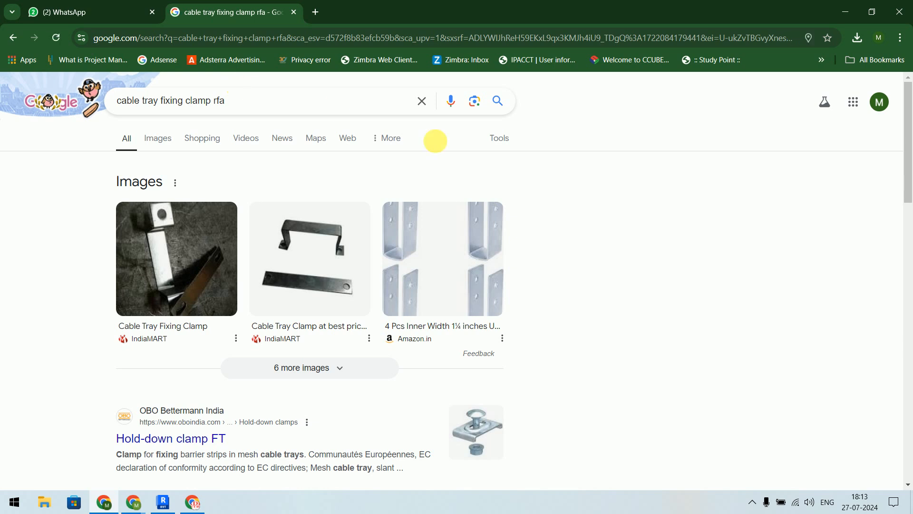
pyautogui.scroll(-7, 595, 240)
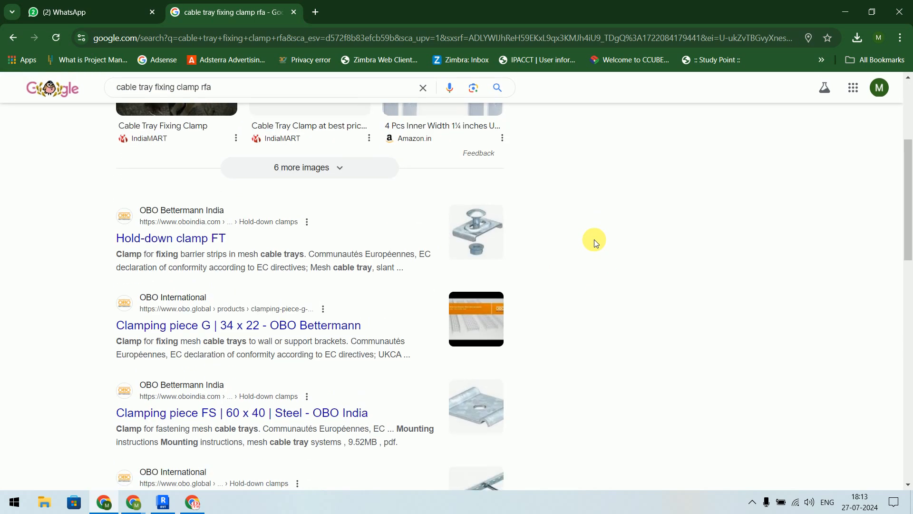
pyautogui.scroll(-1, 594, 241)
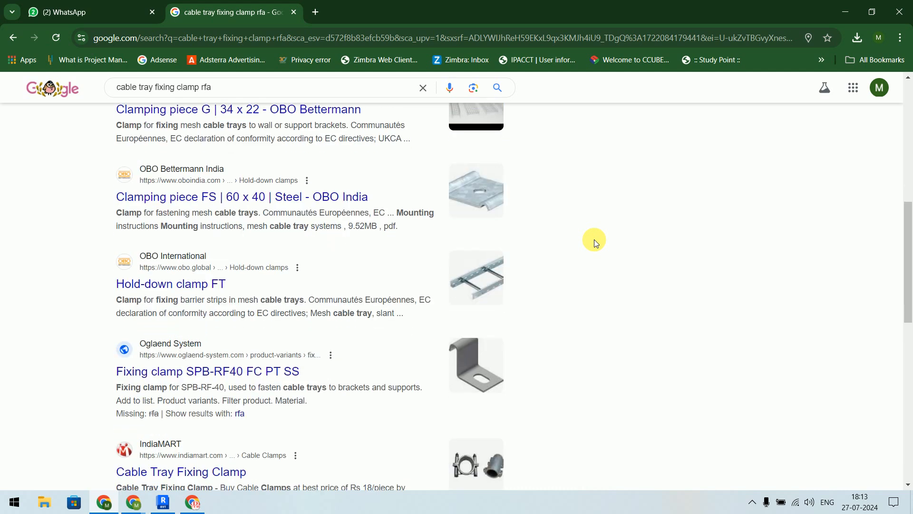
pyautogui.scroll(-10, 594, 241)
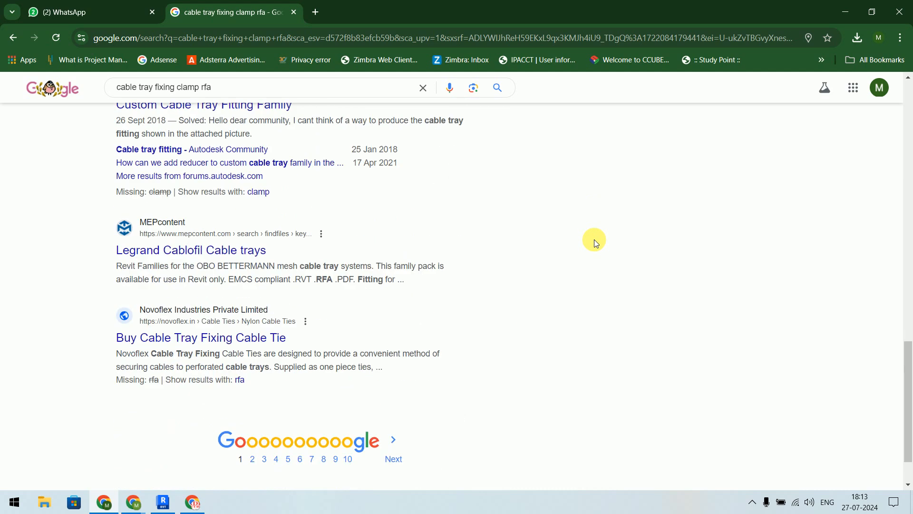
pyautogui.scroll(12, 594, 239)
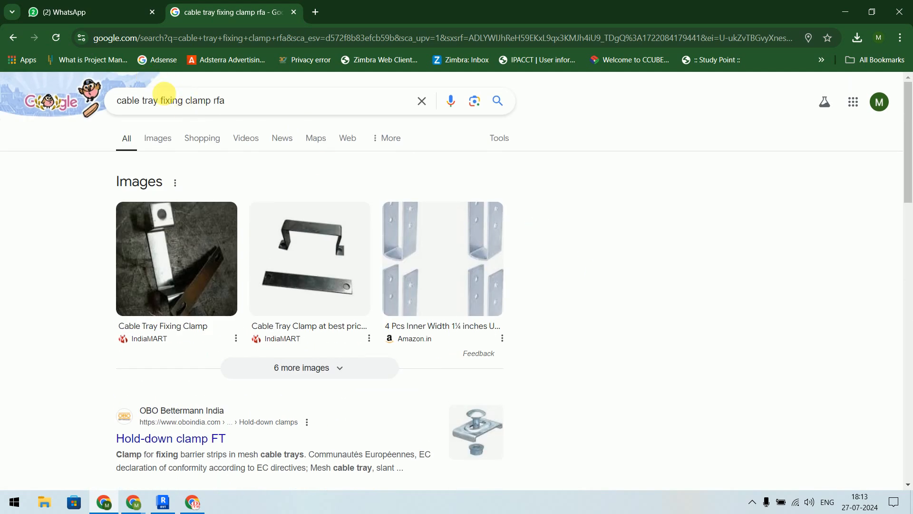
# Step: Replace the Google query with "cable tray support revit family download" and run the search
pyautogui.moveTo(240, 102); pyautogui.dragTo(72, 104)
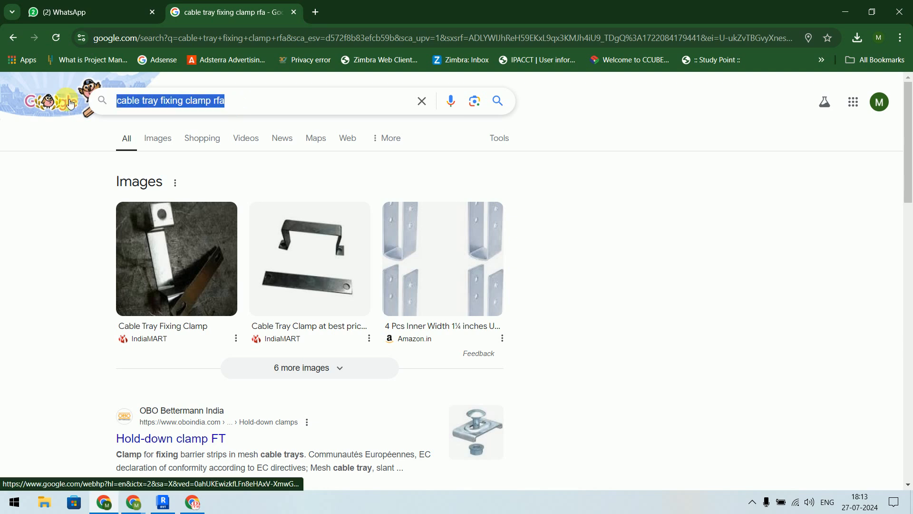
pyautogui.write('cable tray ')
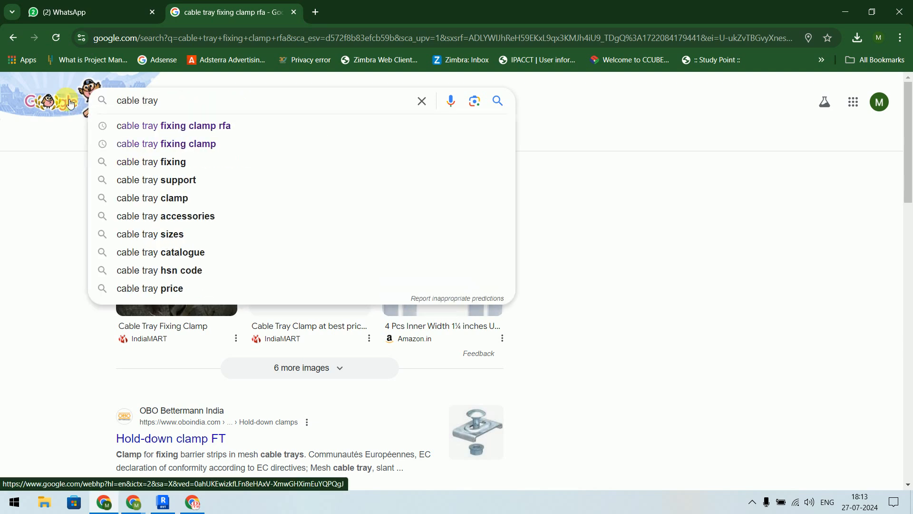
pyautogui.write('support')
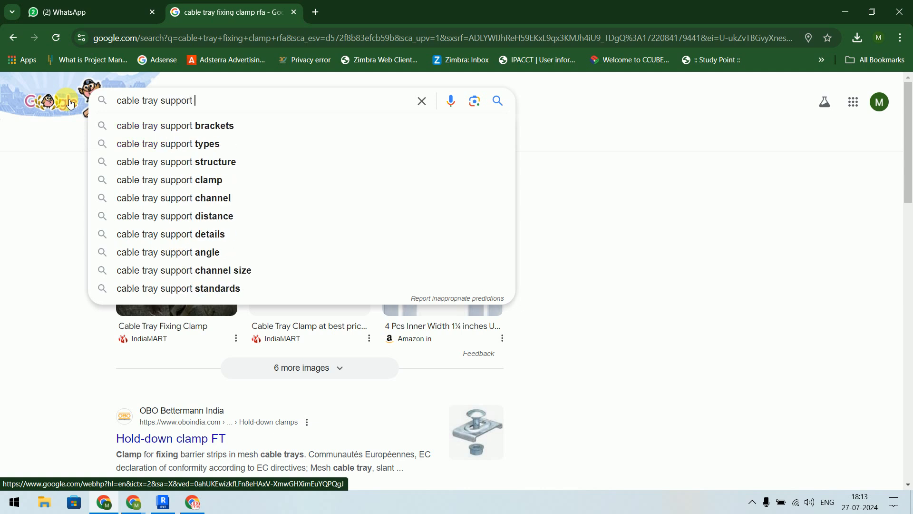
pyautogui.write(' revit family download')
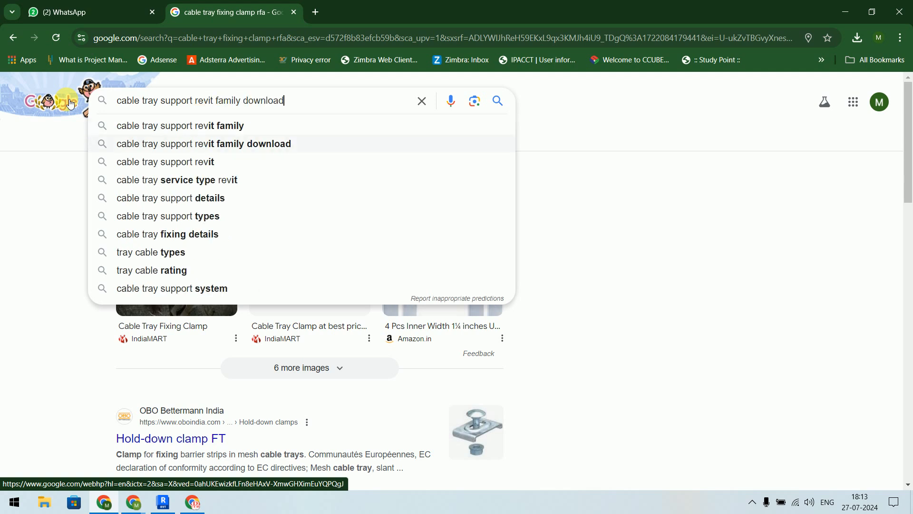
pyautogui.press('Return')
# Step: Open the RevitCity cable tray support and BIMobject Cable Tray System results in new tabs, and view the BIMobject one
pyautogui.click(270, 204)
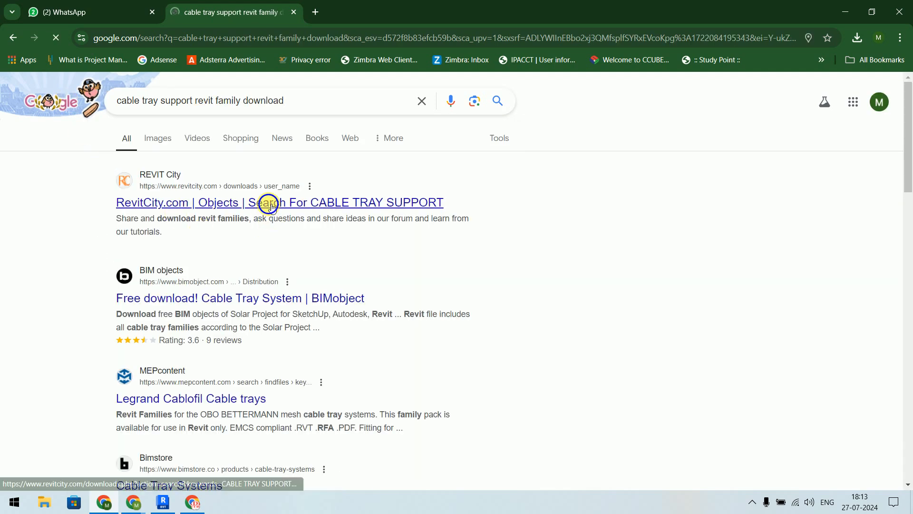
pyautogui.rightClick(270, 203)
pyautogui.click(290, 214)
pyautogui.rightClick(244, 300)
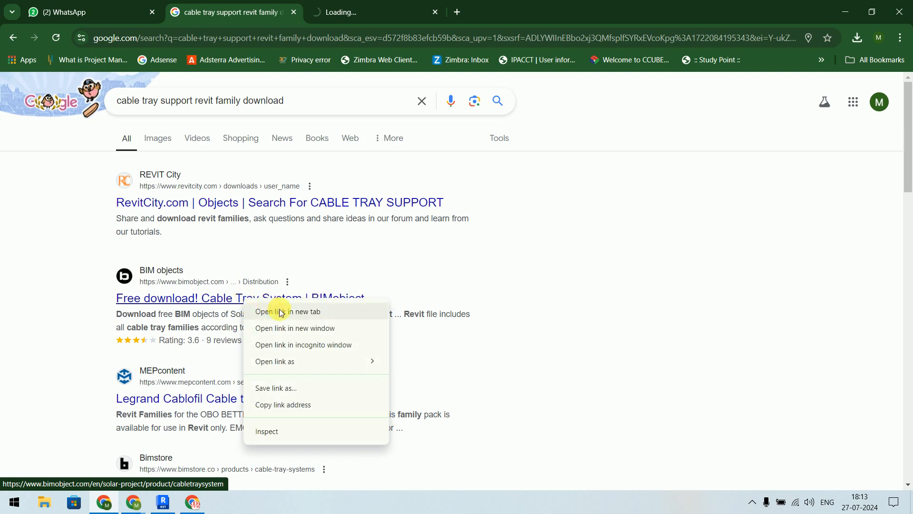
pyautogui.click(280, 312)
pyautogui.click(381, 12)
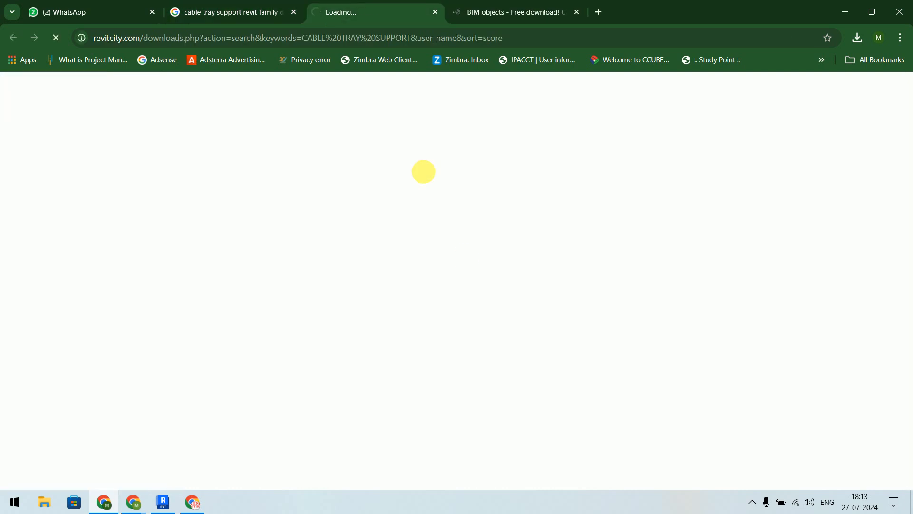
pyautogui.click(512, 5)
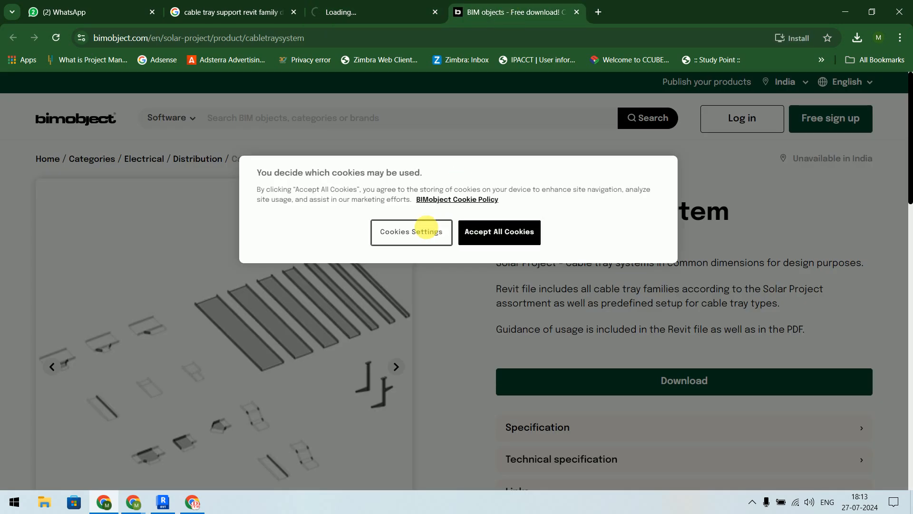
# Step: Accept all cookies on BIMobject and look over the Solar Project Cable Tray System product page
pyautogui.click(416, 232)
pyautogui.click(666, 114)
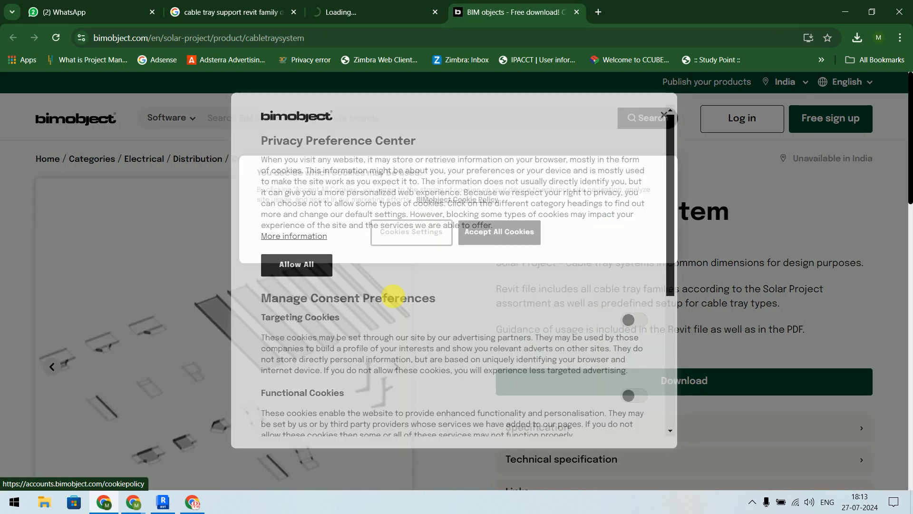
pyautogui.click(499, 240)
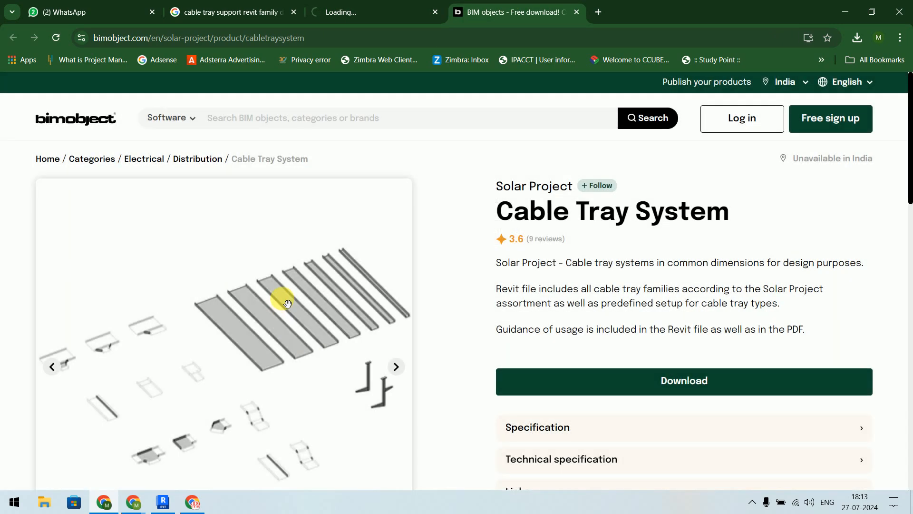
pyautogui.scroll(-3, 283, 300)
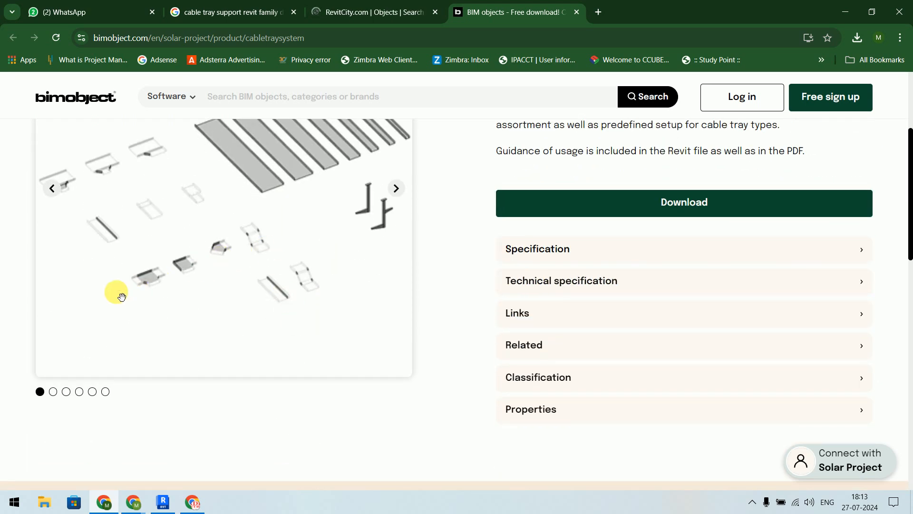
pyautogui.scroll(2, 266, 266)
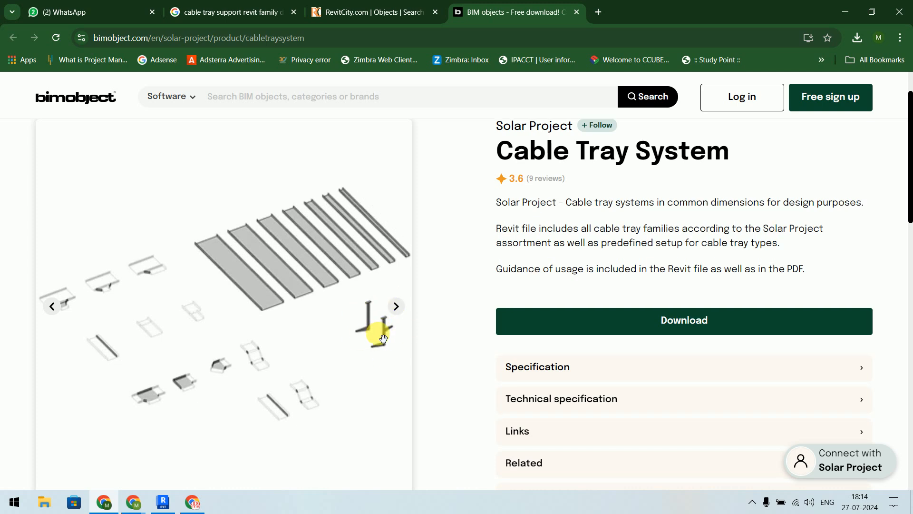
pyautogui.scroll(-4, 380, 328)
pyautogui.scroll(3, 388, 221)
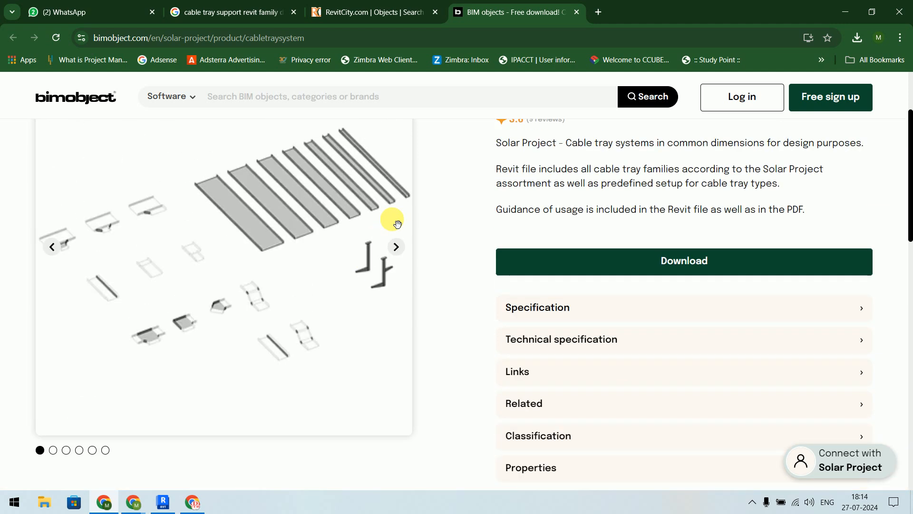
# Step: Request the Cable Tray System download and sign in to bimobject.com with the existing Google account
pyautogui.click(720, 262)
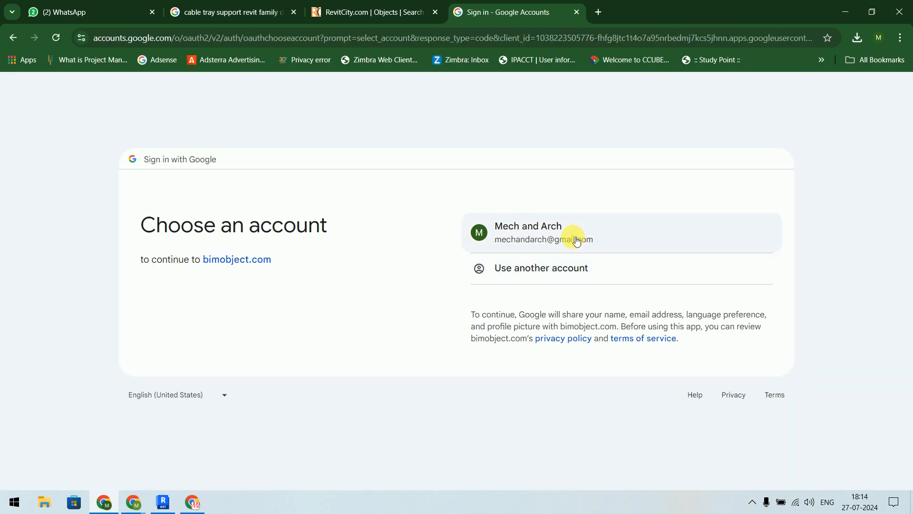
pyautogui.click(576, 239)
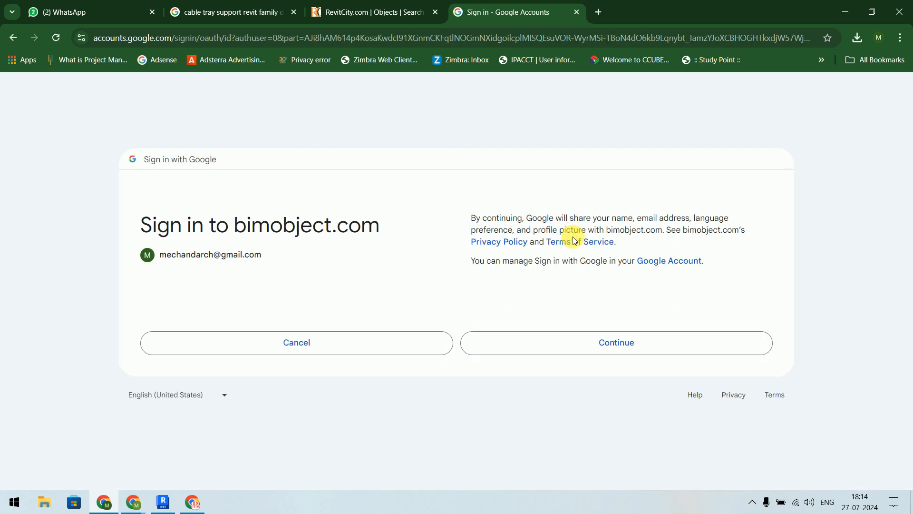
pyautogui.click(597, 347)
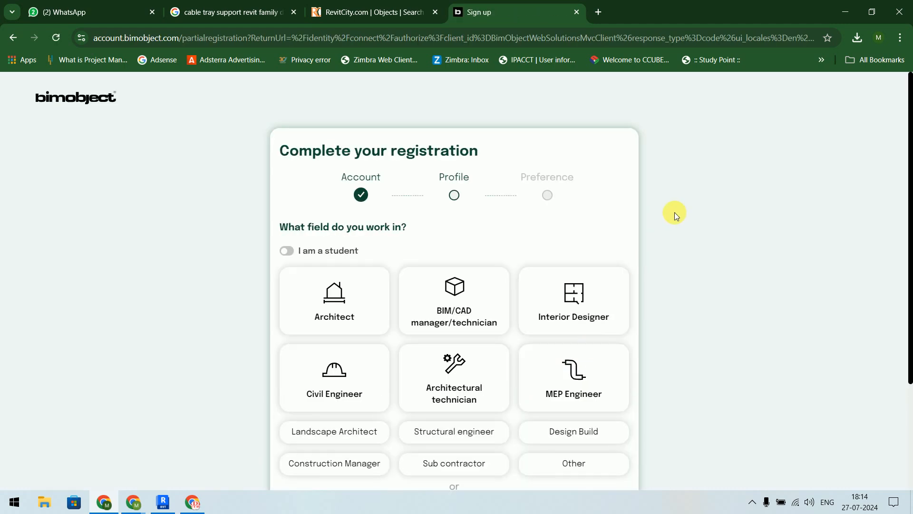
# Step: Choose BIM/CAD manager/technician as the field of work and review the remaining registration fields
pyautogui.click(451, 313)
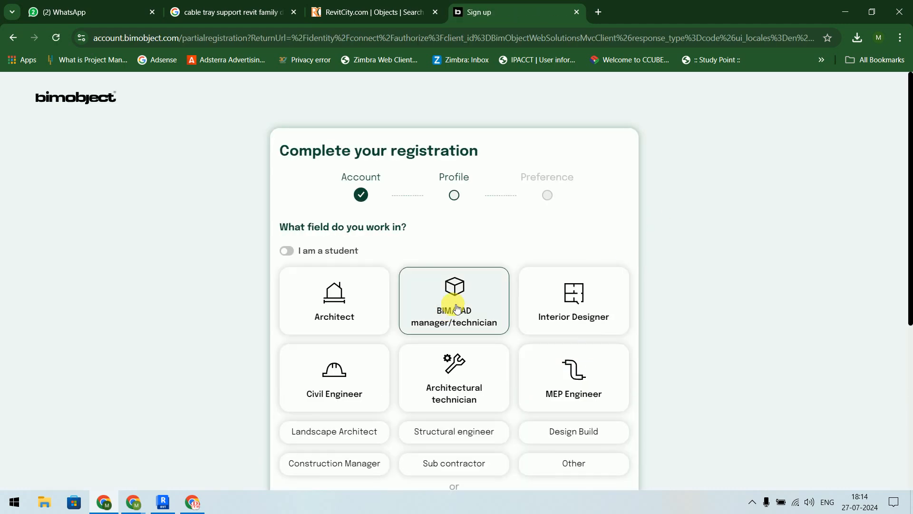
pyautogui.scroll(-4, 457, 308)
pyautogui.scroll(-2, 498, 353)
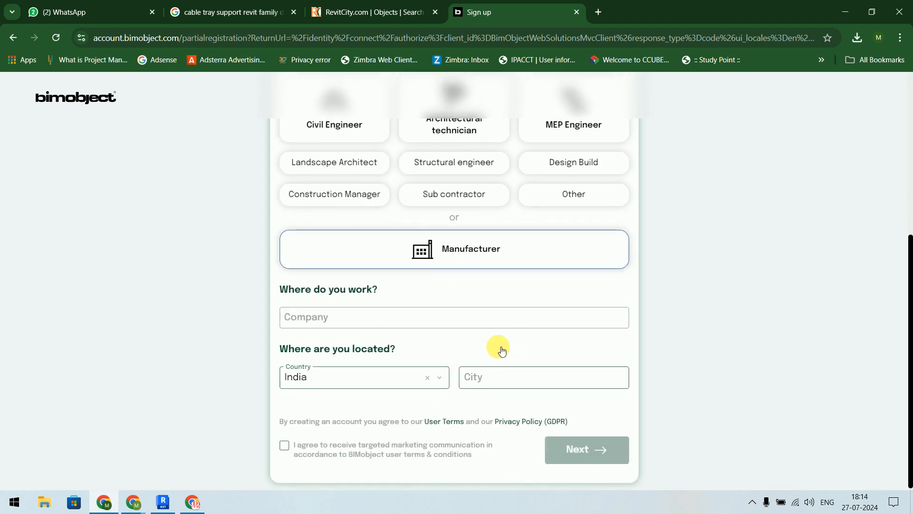
pyautogui.scroll(4, 518, 271)
pyautogui.scroll(-4, 502, 271)
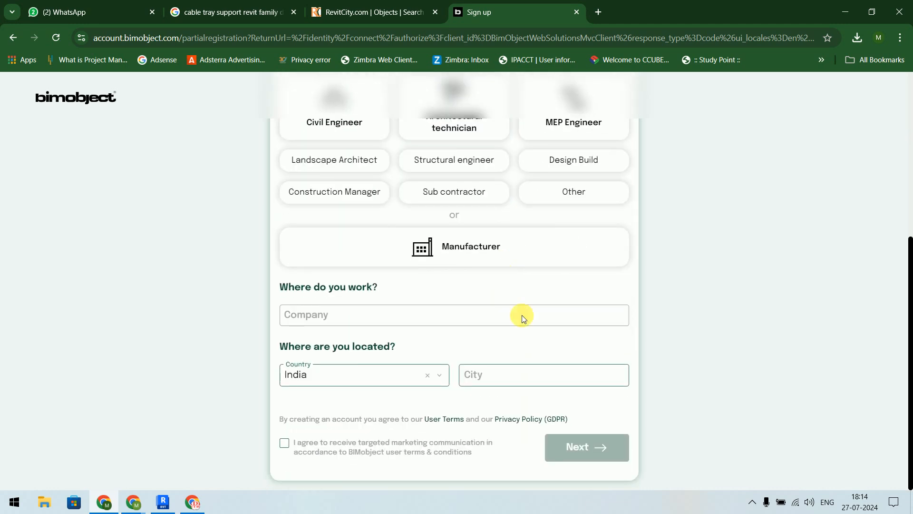
pyautogui.scroll(5, 496, 362)
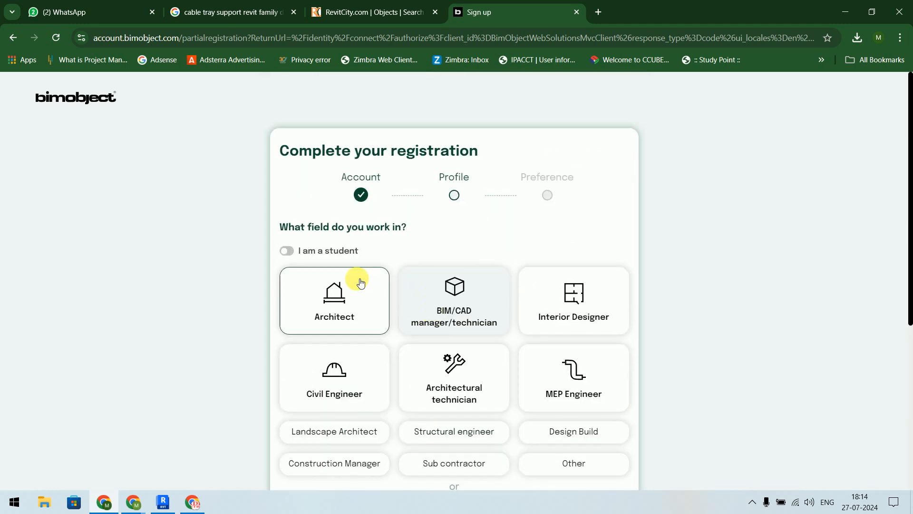
# Step: Mark the registrant as a student and agree to receive targeted marketing communication
pyautogui.click(287, 251)
pyautogui.scroll(-5, 598, 299)
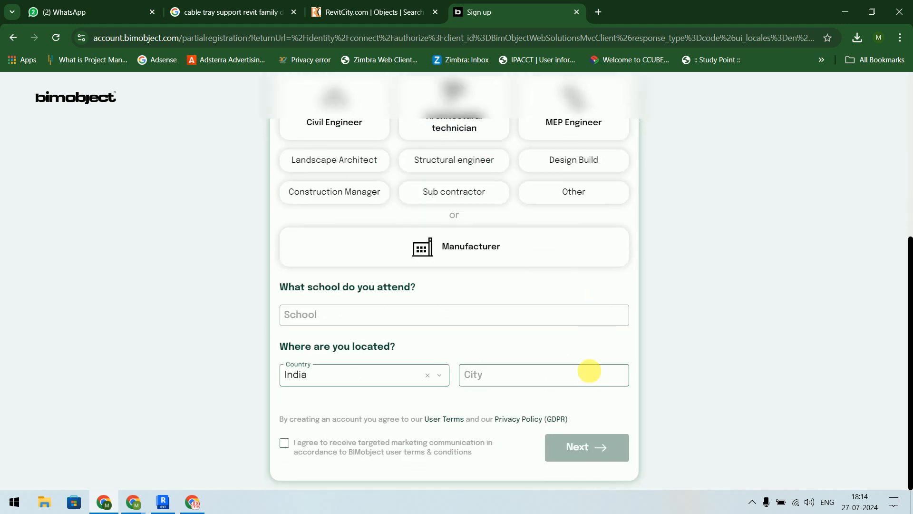
pyautogui.click(284, 443)
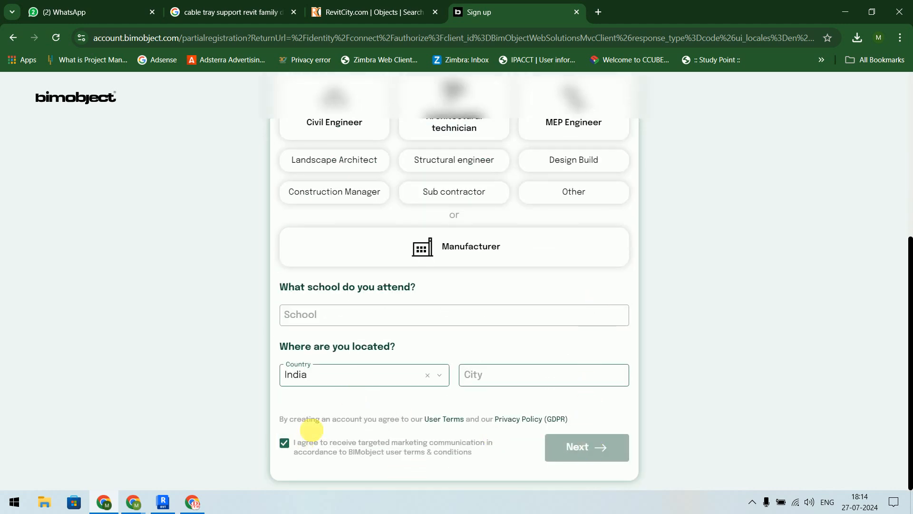
# Step: Enter "Jamia" as the school, choose the Delhi Technological University suggestion as the city, and continue to the preferences
pyautogui.click(385, 325)
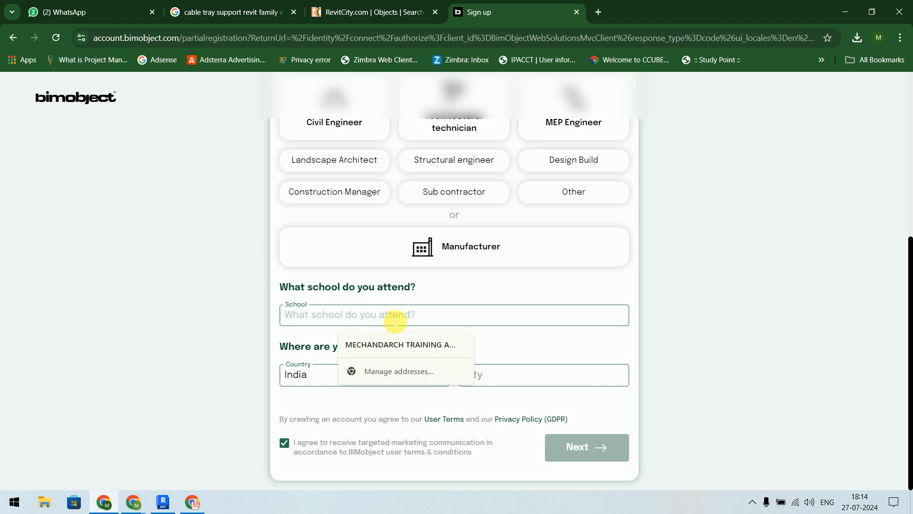
pyautogui.write('Jamia')
pyautogui.click(530, 385)
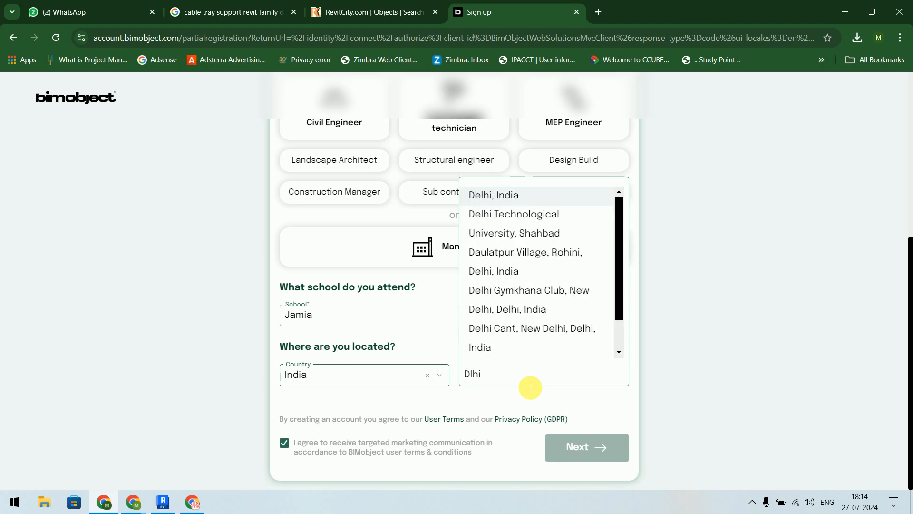
pyautogui.click(514, 224)
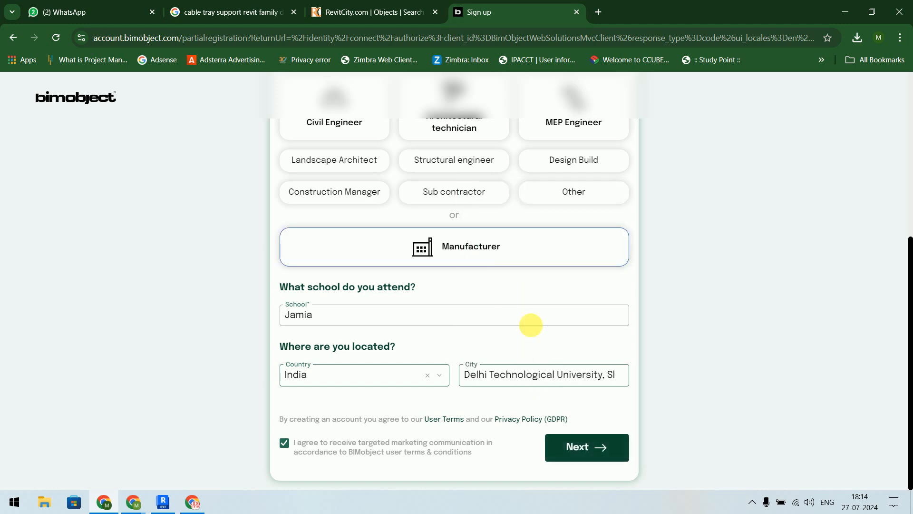
pyautogui.click(607, 452)
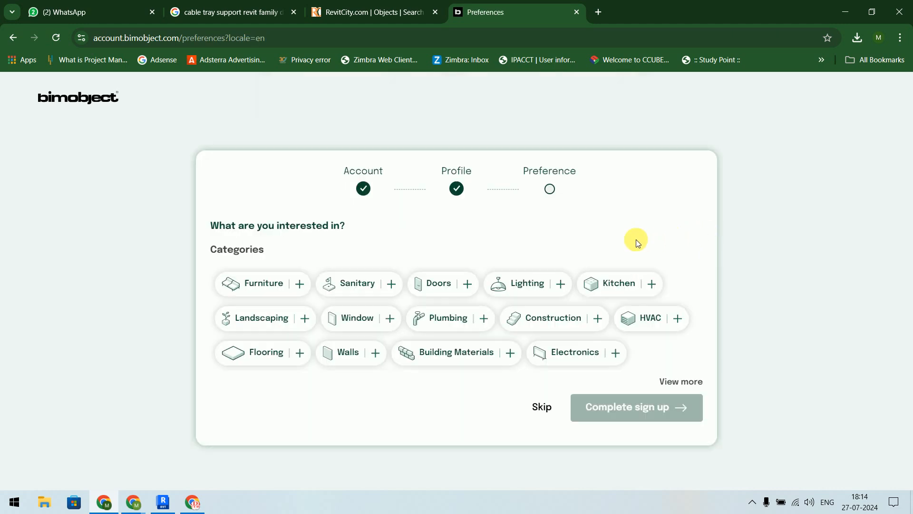
# Step: Choose Lighting, Construction, Plumbing, Building Materials and HVAC as interests, complete the sign-up, and dismiss the desktop app offer
pyautogui.click(556, 284)
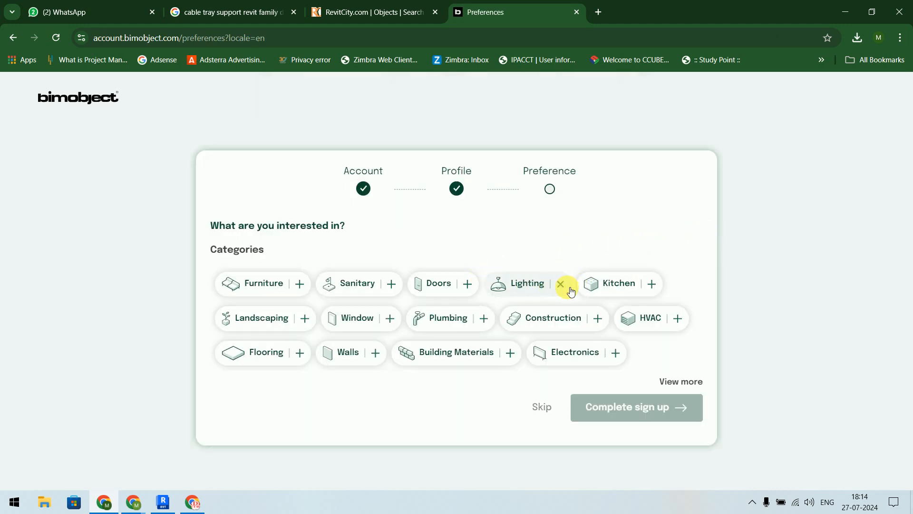
pyautogui.click(595, 296)
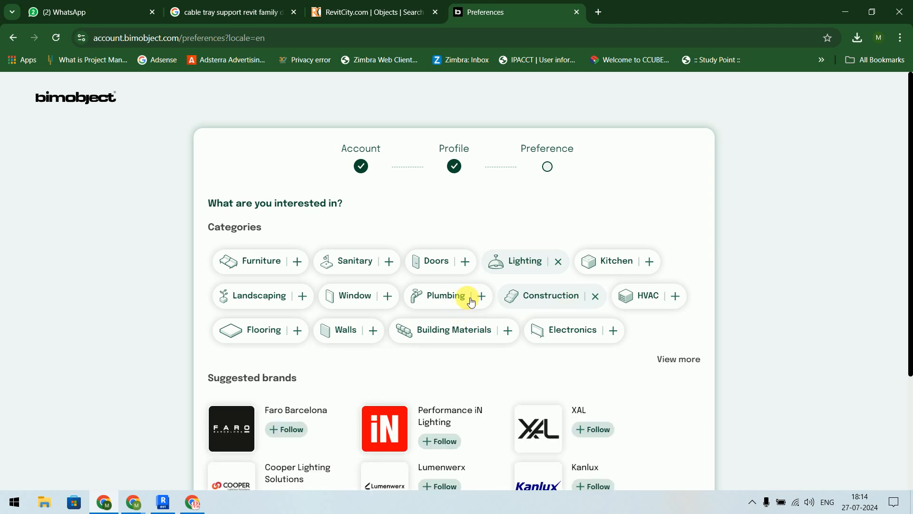
pyautogui.click(486, 296)
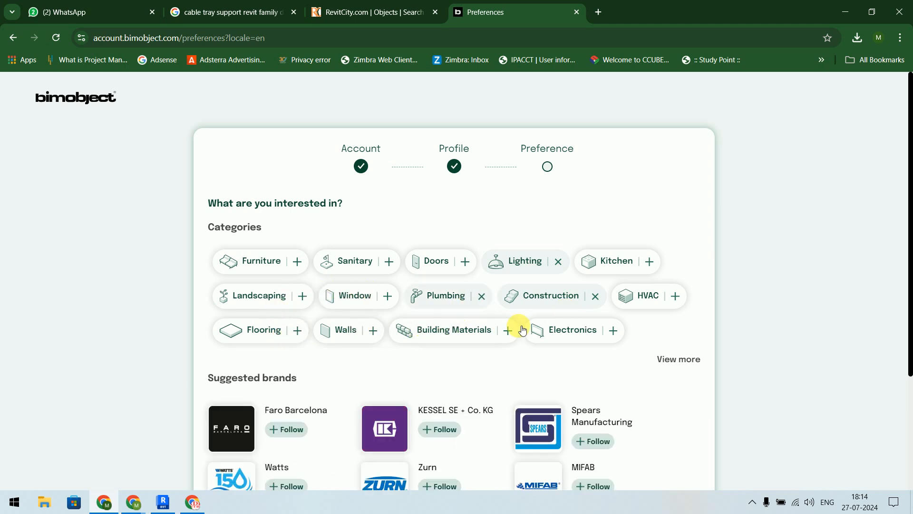
pyautogui.click(503, 331)
pyautogui.click(675, 296)
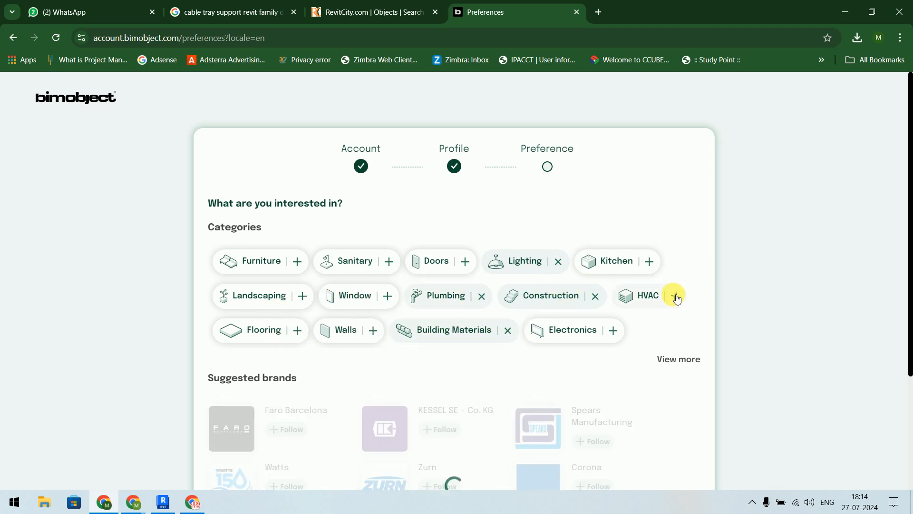
pyautogui.scroll(-2, 656, 246)
pyautogui.scroll(-1, 655, 243)
pyautogui.click(649, 440)
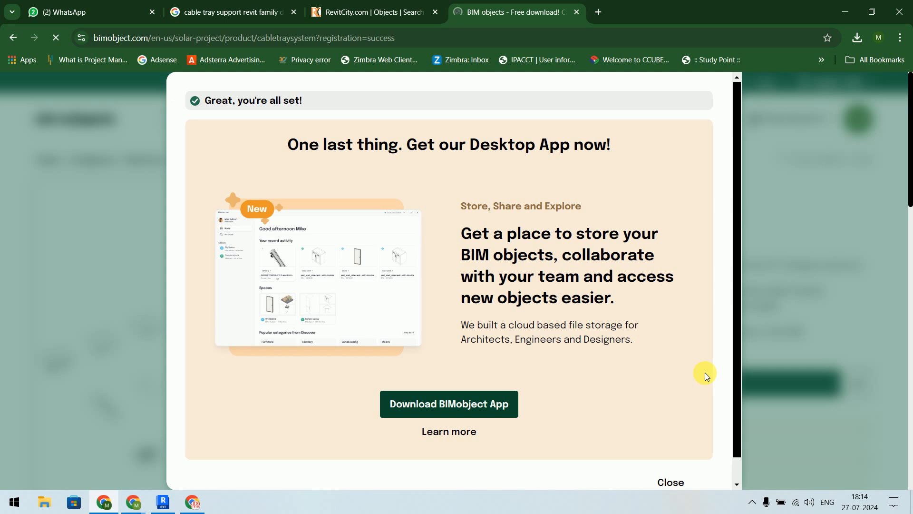
pyautogui.click(677, 483)
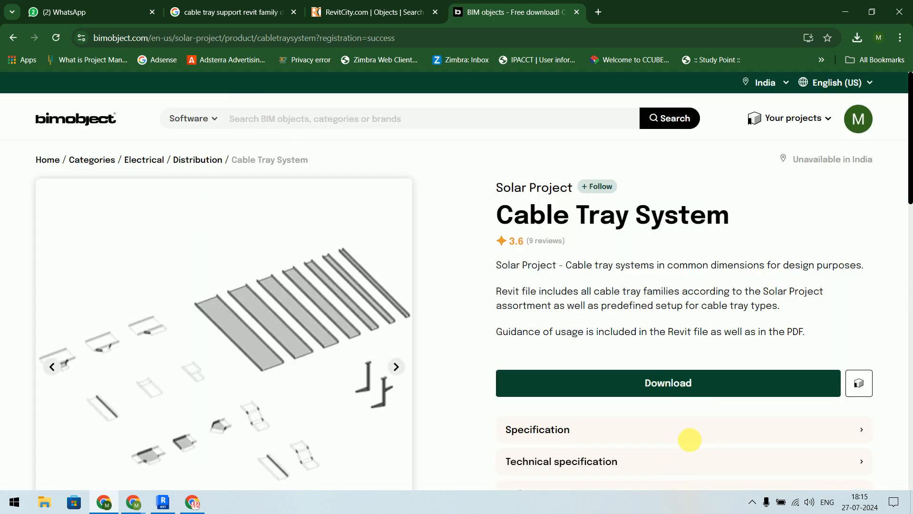
# Step: Download the Revit file Electrical_Distribution_Solar-Project_Cable-Tray-System.rvt and show it in its download folder
pyautogui.click(673, 388)
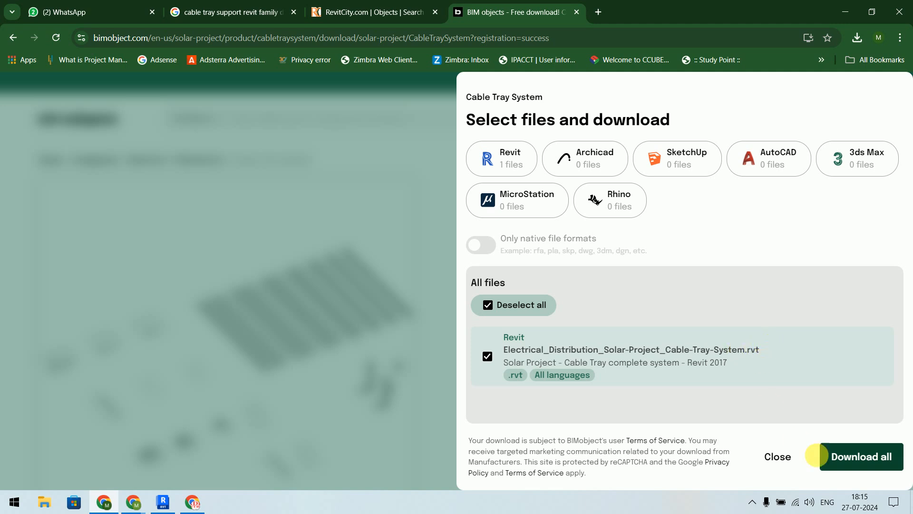
pyautogui.click(863, 456)
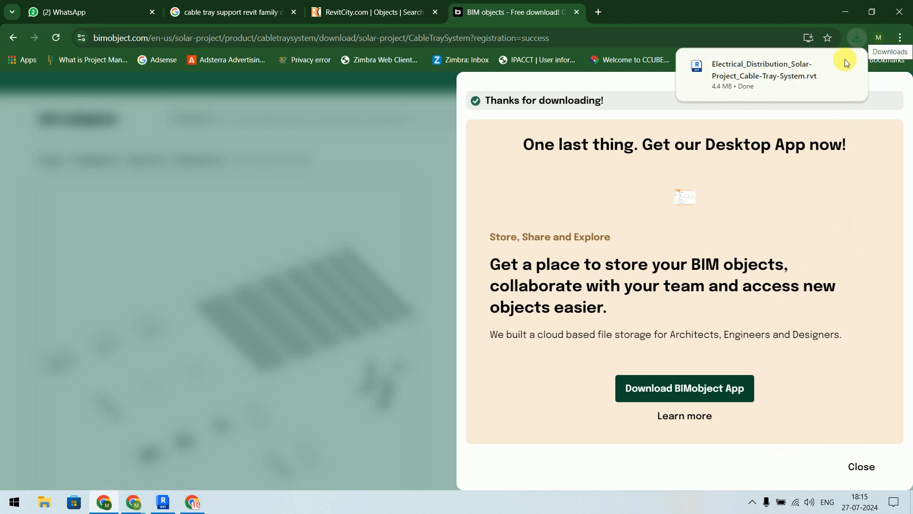
pyautogui.click(826, 65)
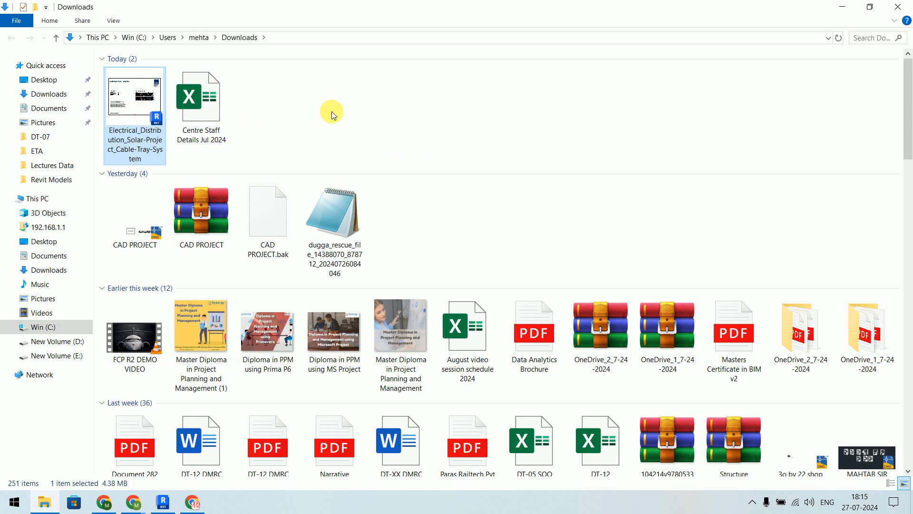
# Step: Switch to Revit and open the downloaded Electrical_Distribution_Solar-Project_Cable-Tray-System project from the Downloads folder
pyautogui.click(163, 502)
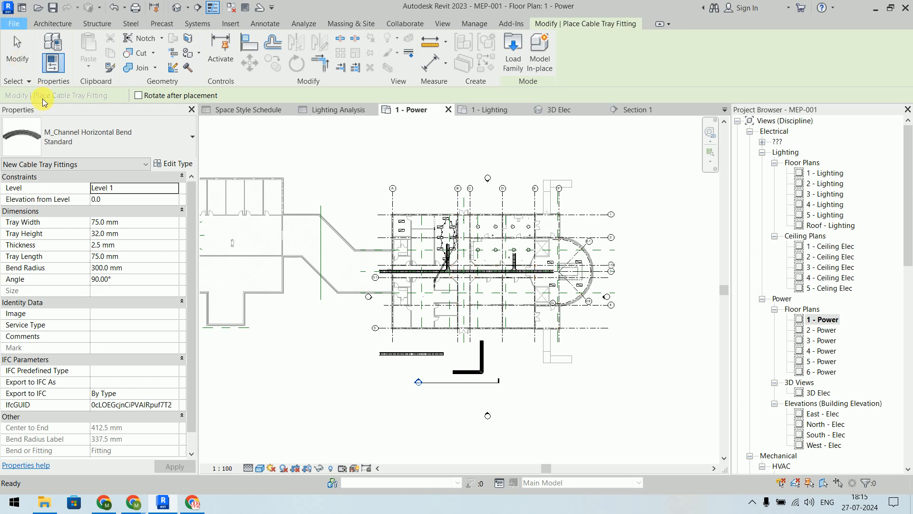
pyautogui.click(14, 24)
pyautogui.click(46, 118)
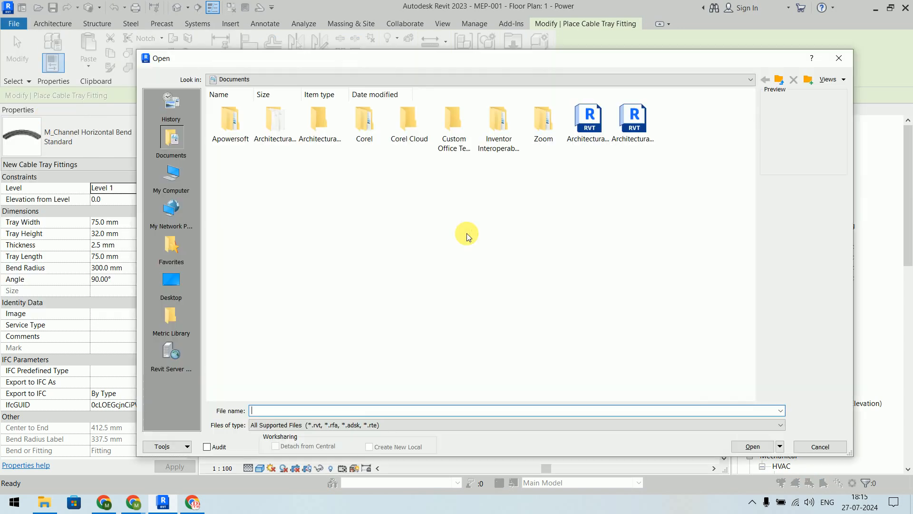
pyautogui.click(171, 281)
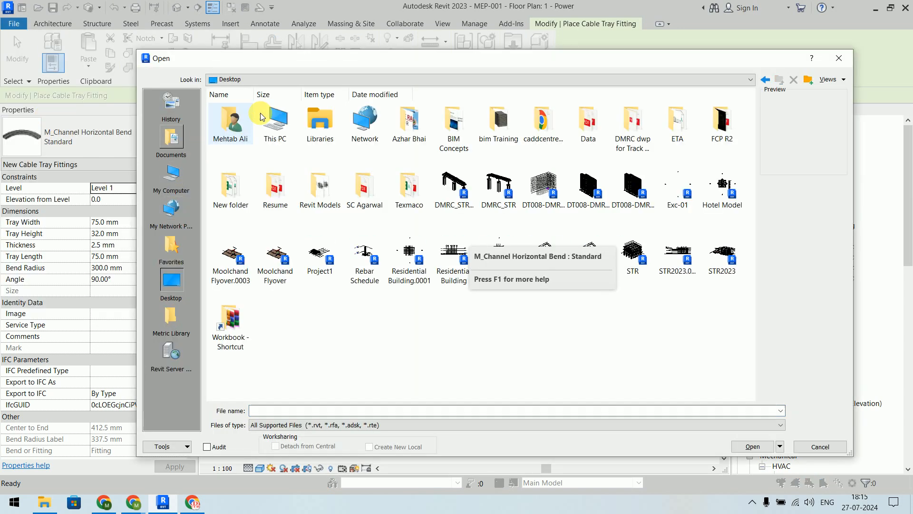
pyautogui.doubleClick(331, 130)
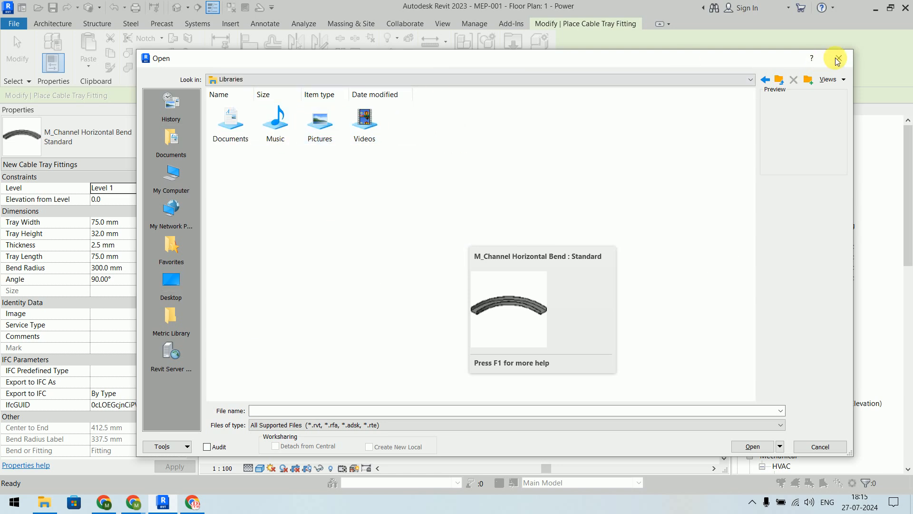
pyautogui.click(780, 80)
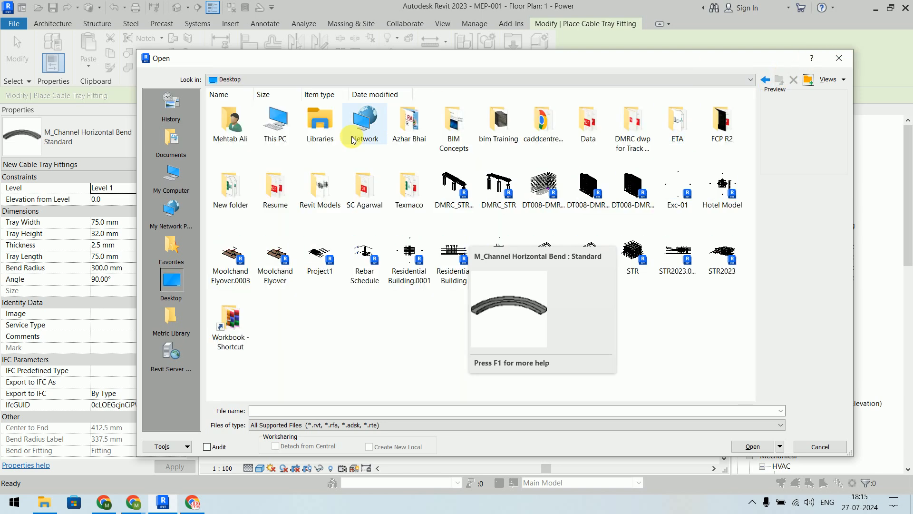
pyautogui.doubleClick(231, 131)
pyautogui.doubleClick(589, 127)
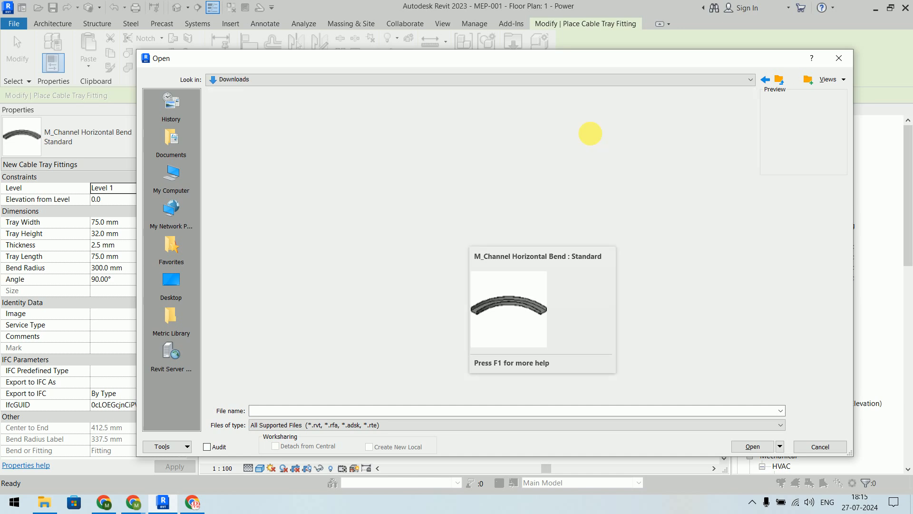
pyautogui.click(230, 119)
pyautogui.click(753, 446)
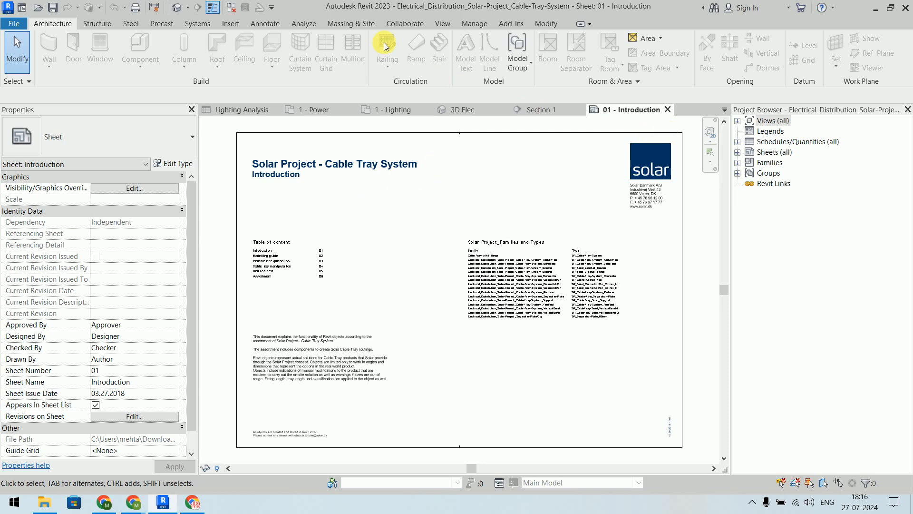
# Step: Open the default 3D view and select the single bracket at the end of the row of supports
pyautogui.click(177, 7)
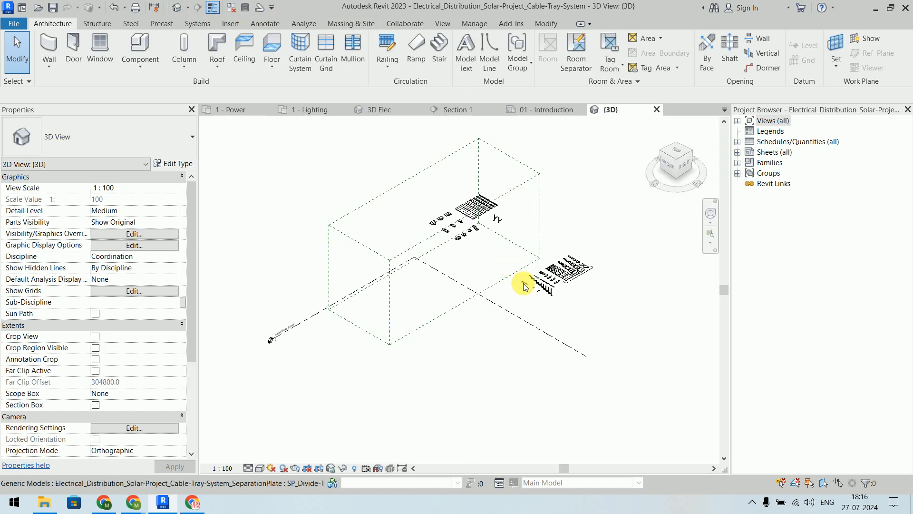
pyautogui.scroll(5, 524, 286)
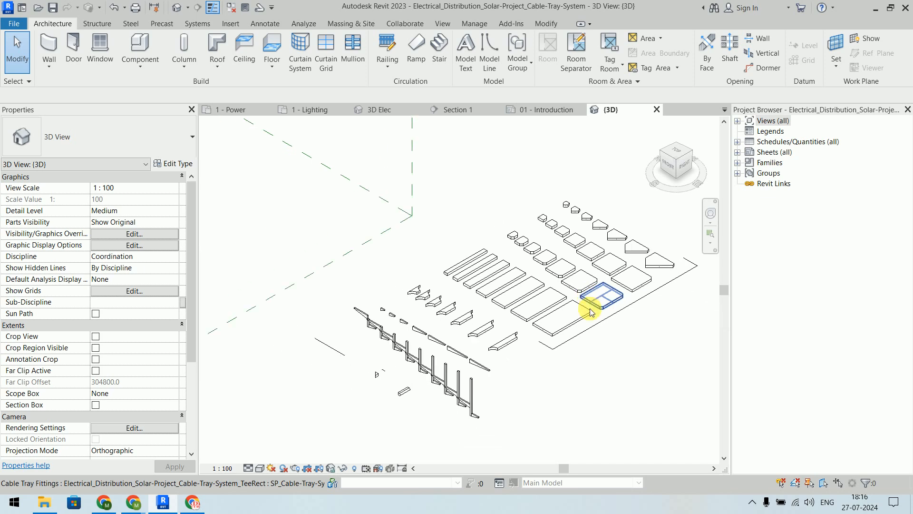
pyautogui.scroll(5, 490, 432)
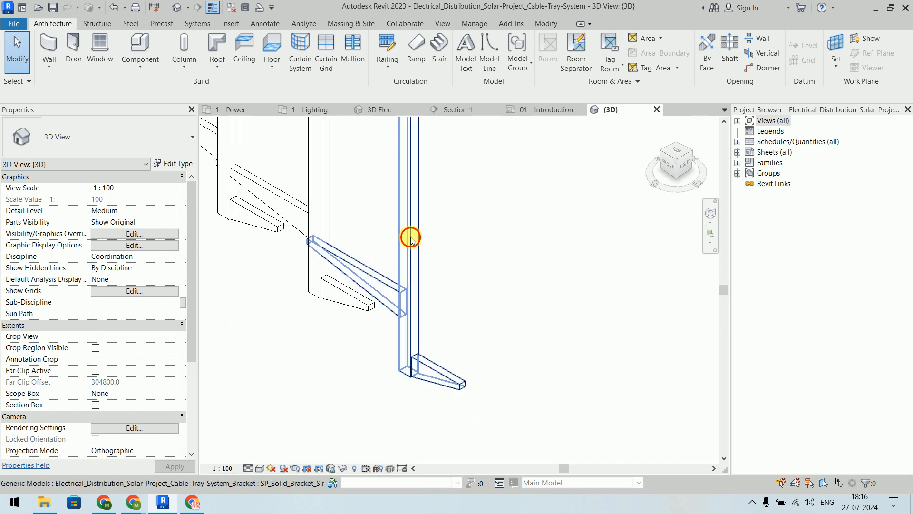
pyautogui.click(410, 238)
# Step: Select the double bracket support beside the cable tray samples and open its family for editing
pyautogui.scroll(-6, 504, 283)
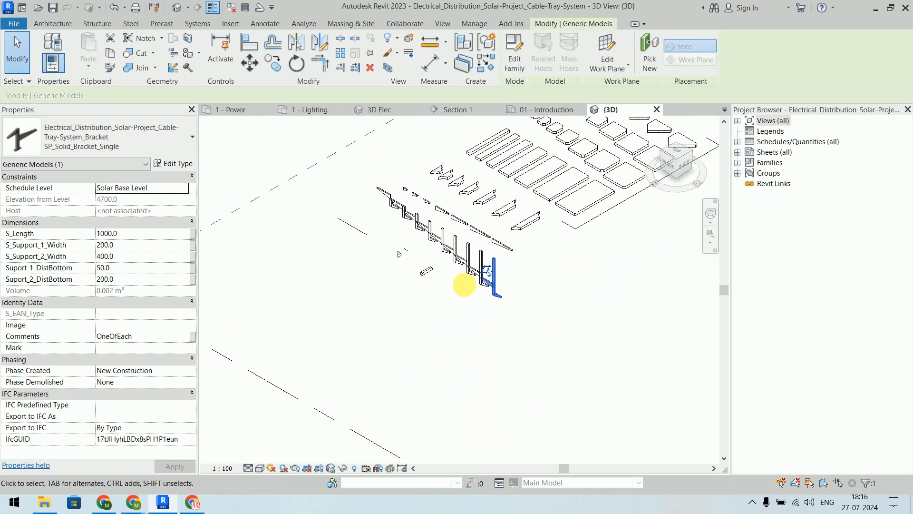
pyautogui.moveTo(430, 259); pyautogui.dragTo(571, 447, button='middle')
pyautogui.scroll(-3, 421, 215)
pyautogui.moveTo(426, 222); pyautogui.dragTo(577, 291, button='middle')
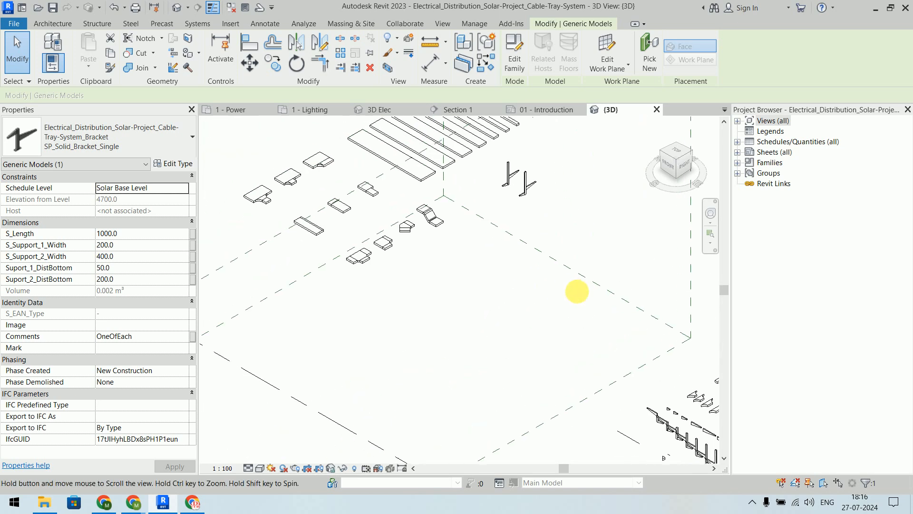
pyautogui.moveTo(513, 235); pyautogui.dragTo(451, 368, button='middle')
pyautogui.click(538, 302)
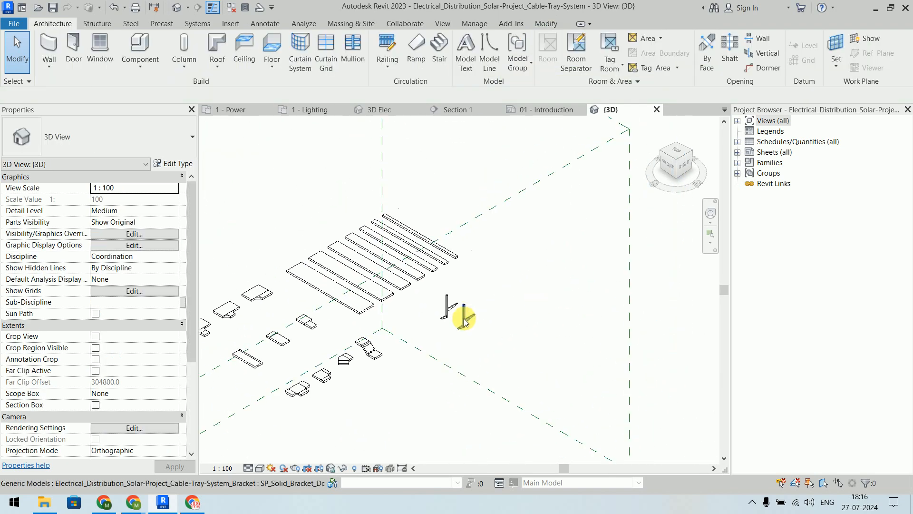
pyautogui.scroll(5, 464, 322)
pyautogui.click(476, 325)
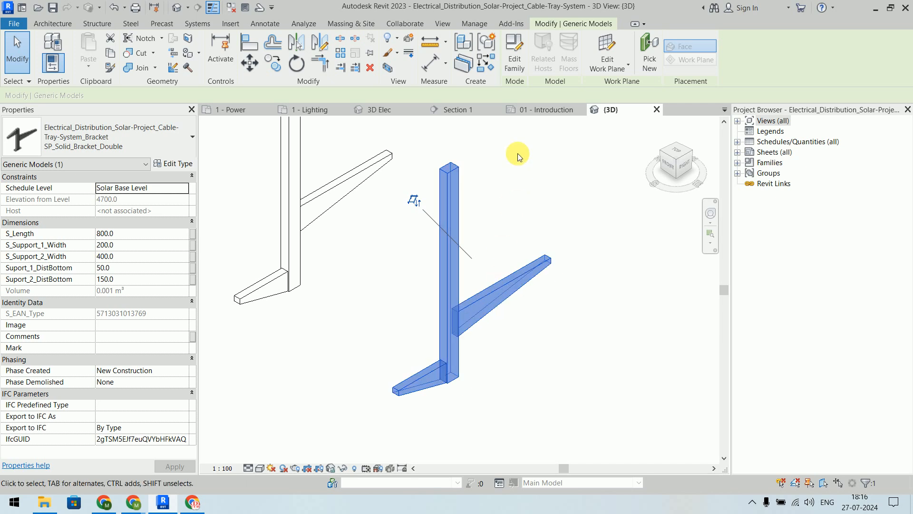
pyautogui.click(521, 65)
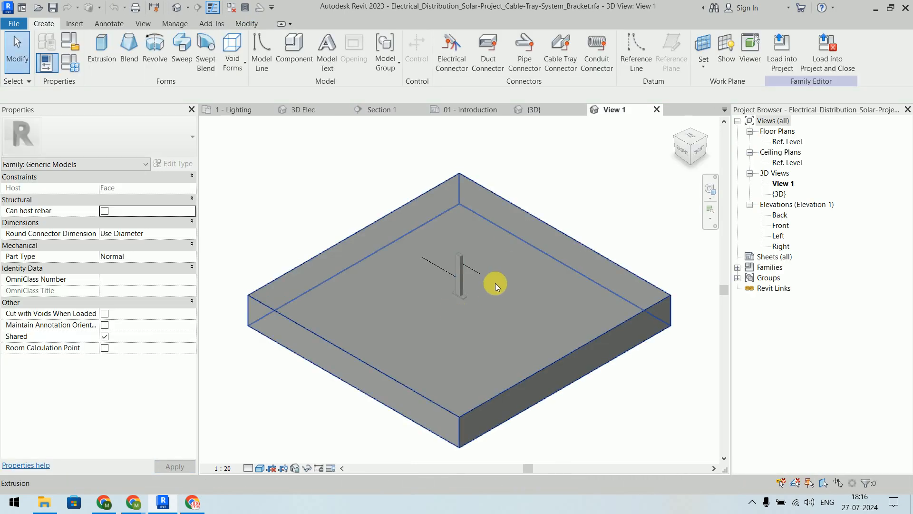
# Step: Start saving the bracket as a separate family file in the ETA folder on the Desktop
pyautogui.scroll(3, 476, 285)
pyautogui.scroll(-3, 468, 284)
pyautogui.keyDown('shift'); pyautogui.moveTo(432, 324); pyautogui.dragTo(572, 265, button='middle'); pyautogui.keyUp('shift')
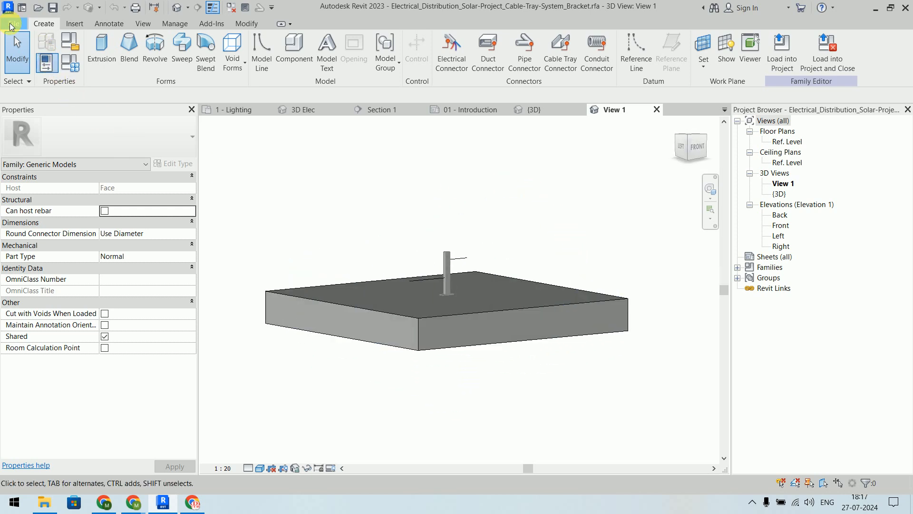
pyautogui.click(10, 26)
pyautogui.moveTo(56, 191)
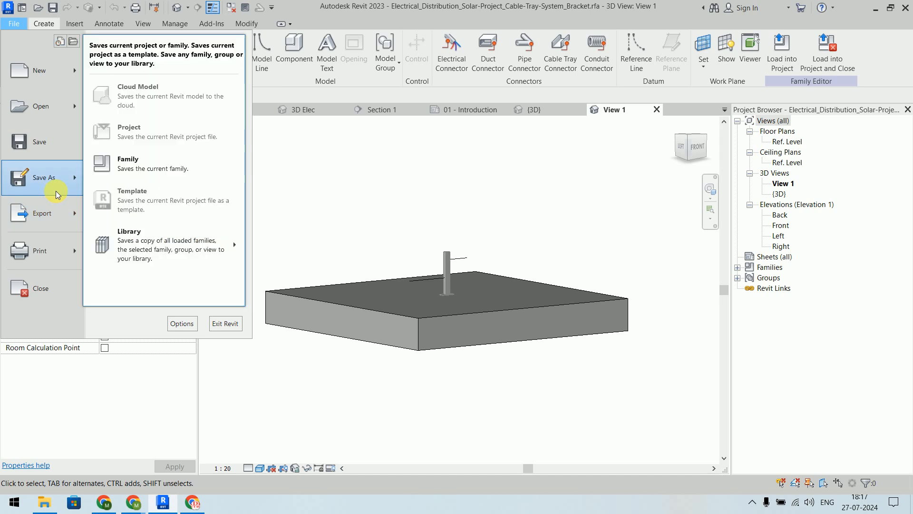
pyautogui.click(175, 175)
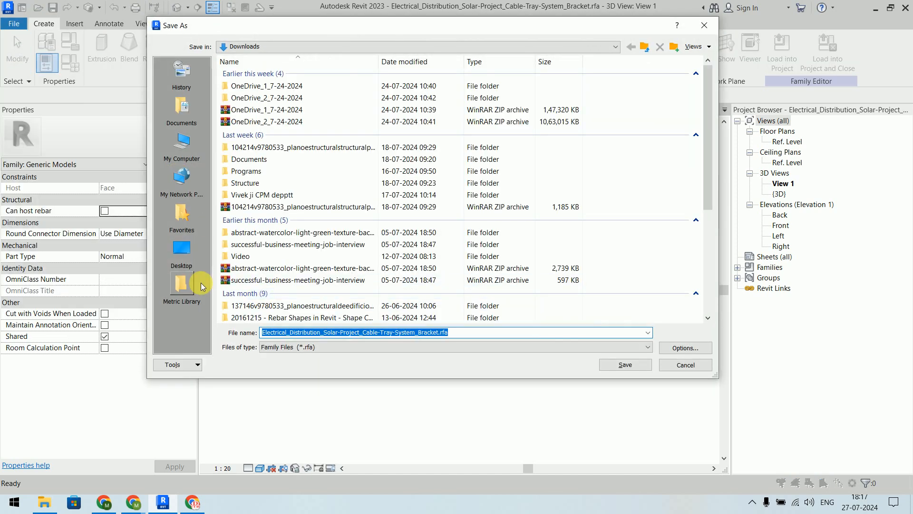
pyautogui.click(181, 254)
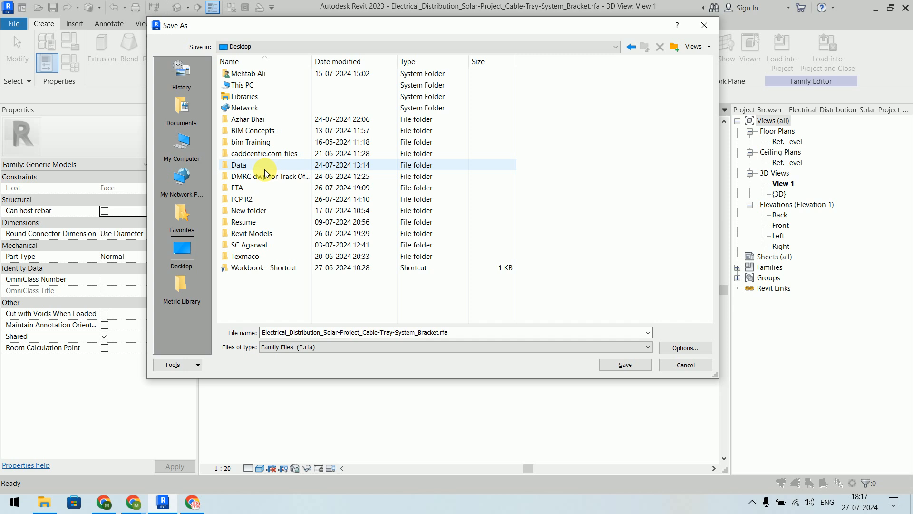
pyautogui.doubleClick(257, 188)
# Step: Remove "Solar-Project" from the file name so it reads Electrical_Distribution_Cable-Tray-System_Bracket.rfa
pyautogui.doubleClick(447, 337)
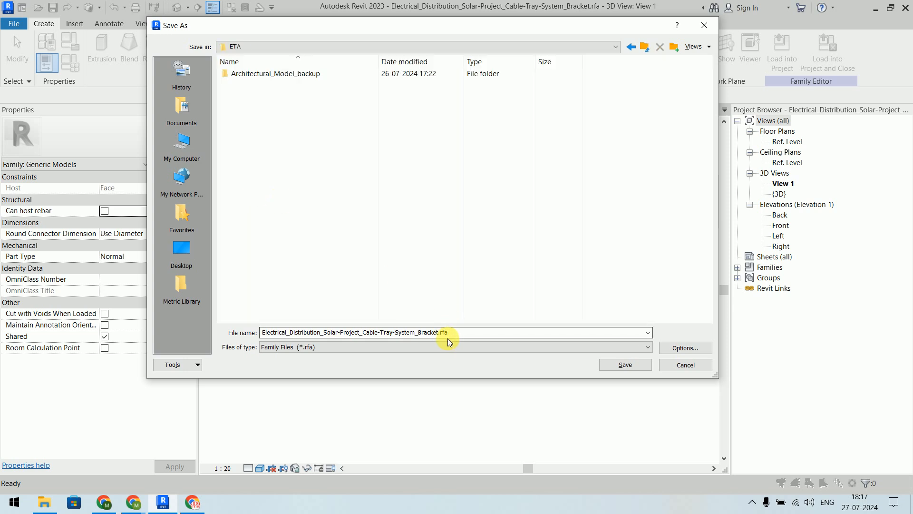
pyautogui.click(446, 334)
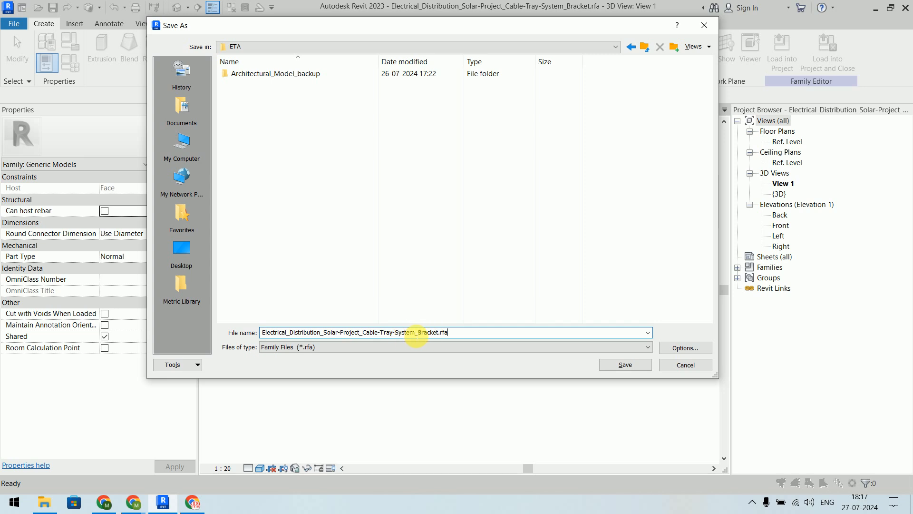
pyautogui.moveTo(415, 332); pyautogui.dragTo(264, 331)
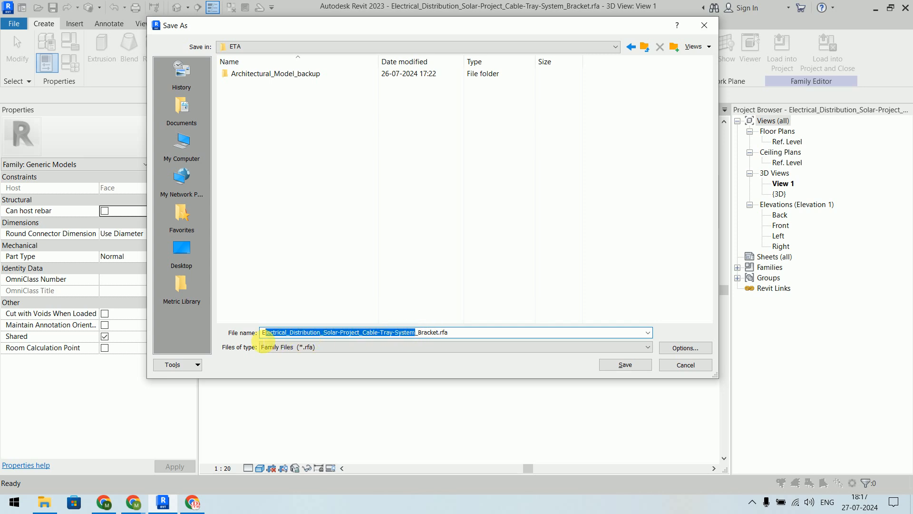
pyautogui.click(299, 332)
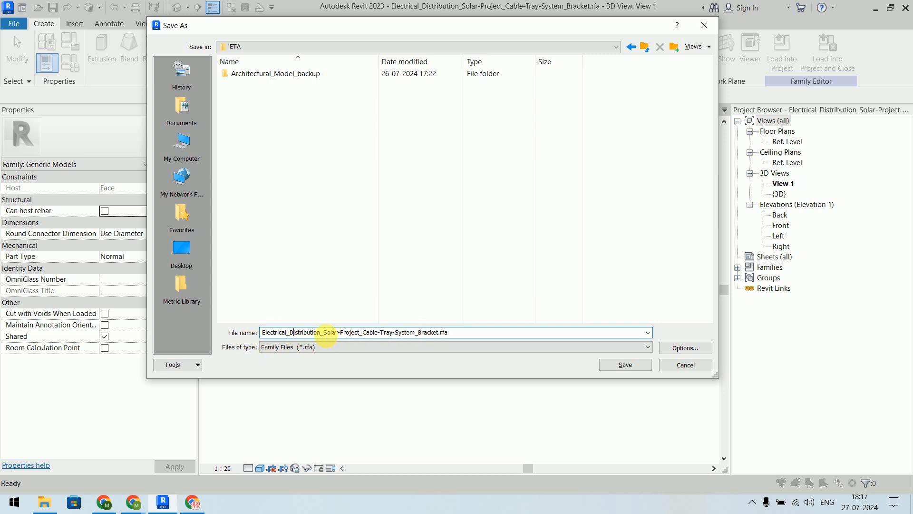
pyautogui.moveTo(329, 332); pyautogui.dragTo(364, 332)
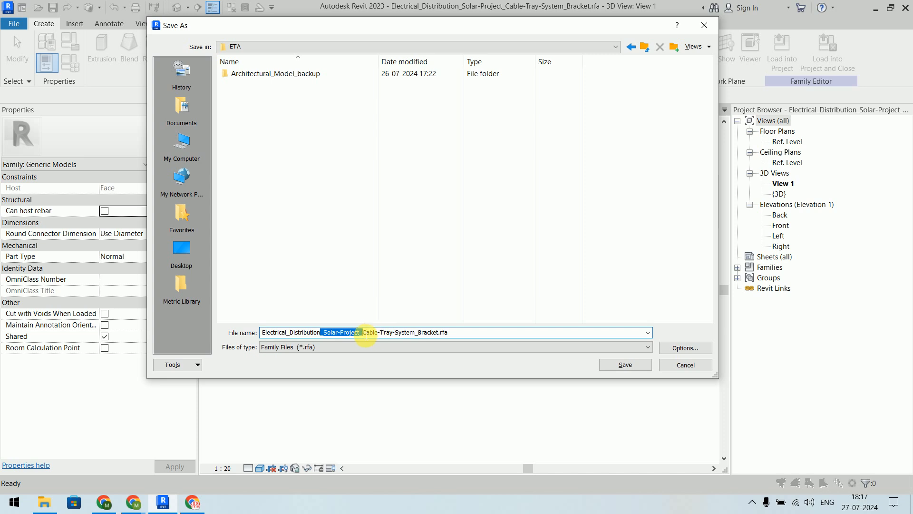
pyautogui.press('BackSpace')
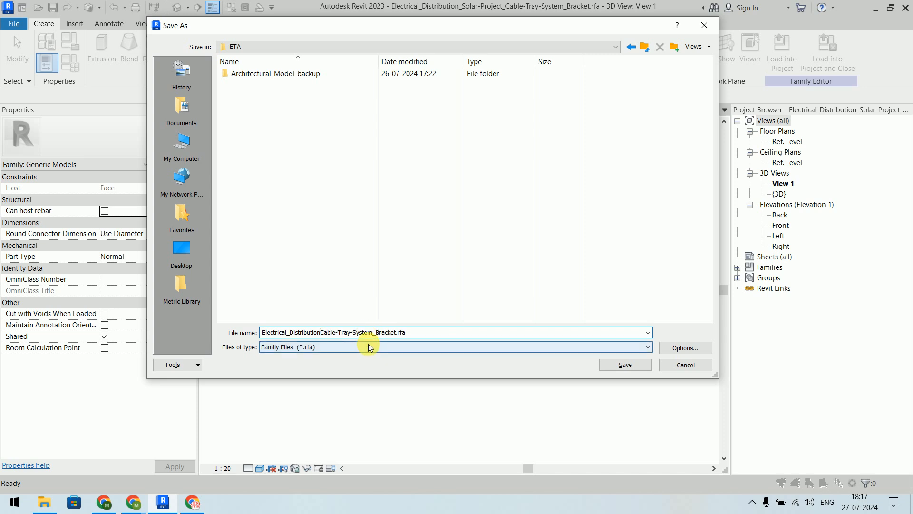
pyautogui.write('_')
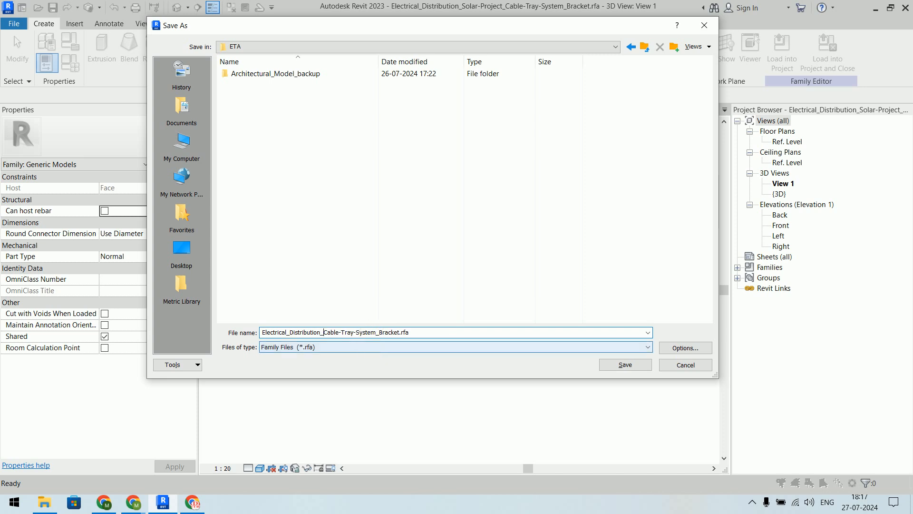
# Step: Save the renamed bracket family in the ETA folder and close its family view
pyautogui.click(625, 364)
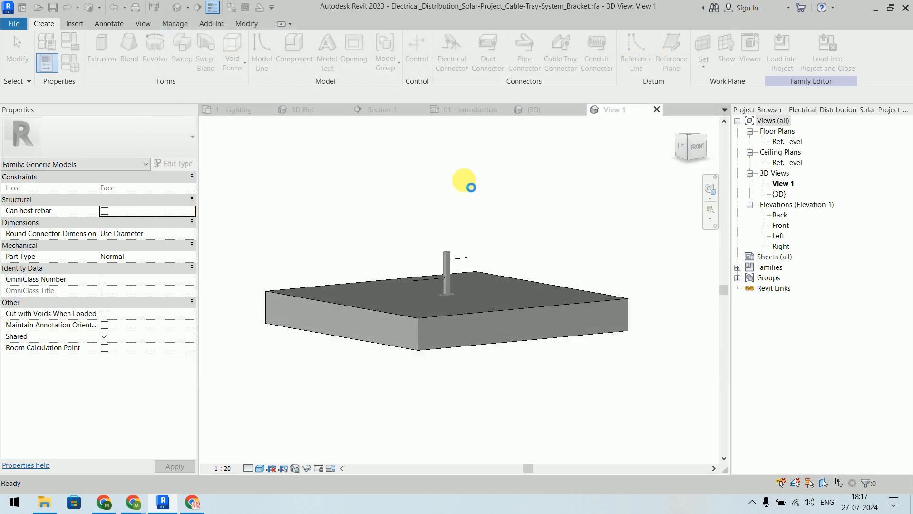
pyautogui.click(656, 110)
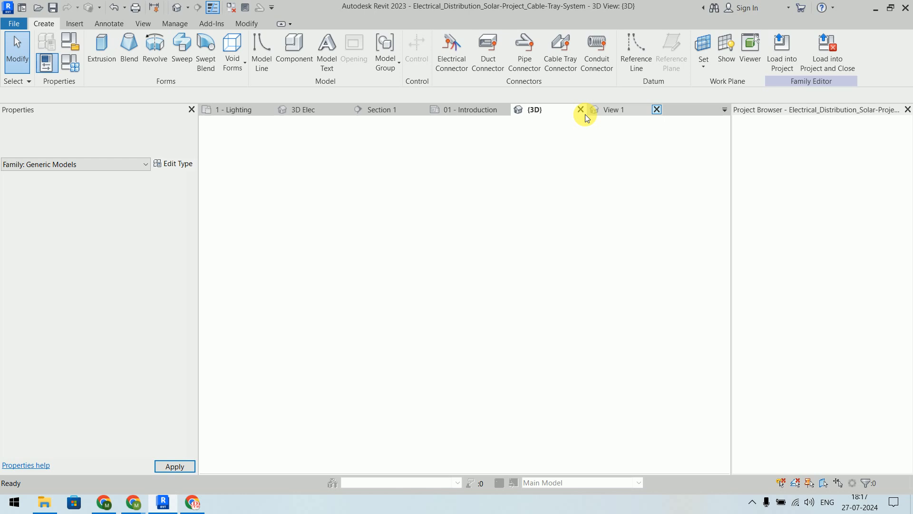
# Step: Close the downloaded Cable Tray System project without saving its changes, and end the pending fitting placement in MEP-001
pyautogui.scroll(-6, 536, 206)
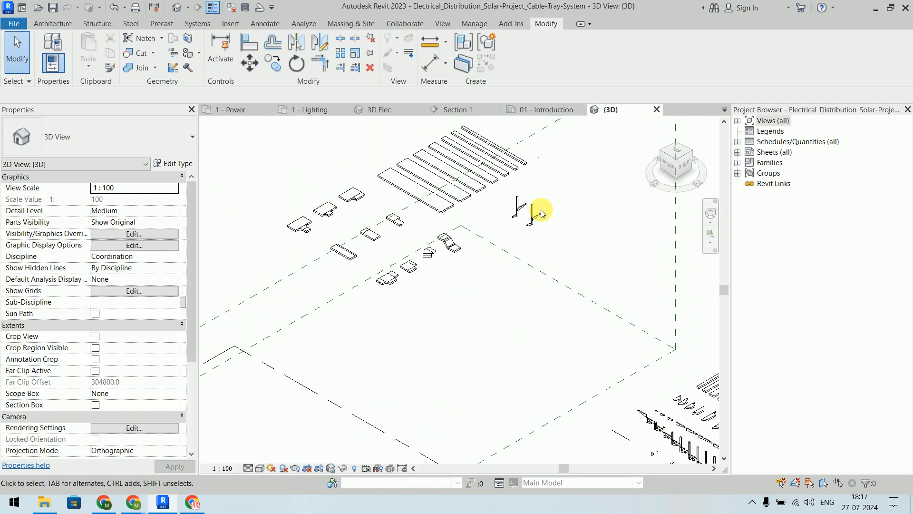
pyautogui.moveTo(529, 204); pyautogui.dragTo(456, 215, button='middle')
pyautogui.scroll(-2, 570, 347)
pyautogui.moveTo(566, 308); pyautogui.dragTo(573, 248, button='middle')
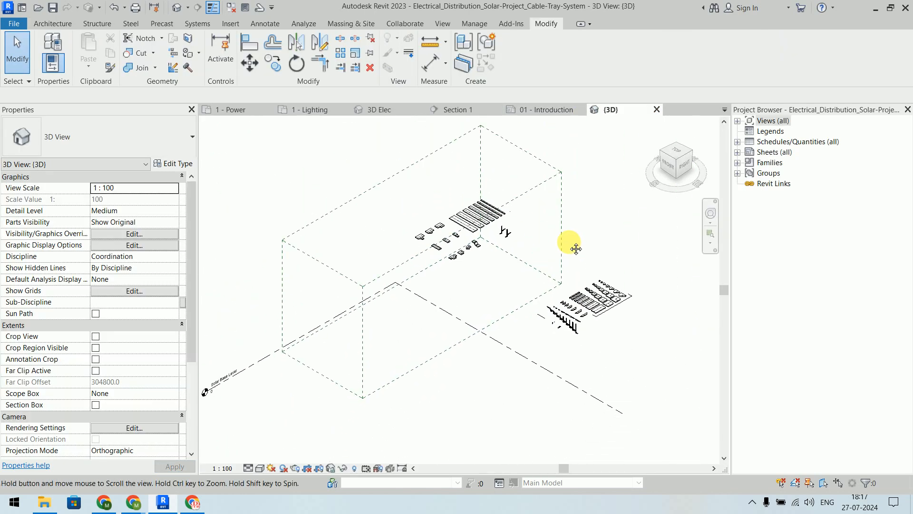
pyautogui.click(657, 110)
pyautogui.click(667, 110)
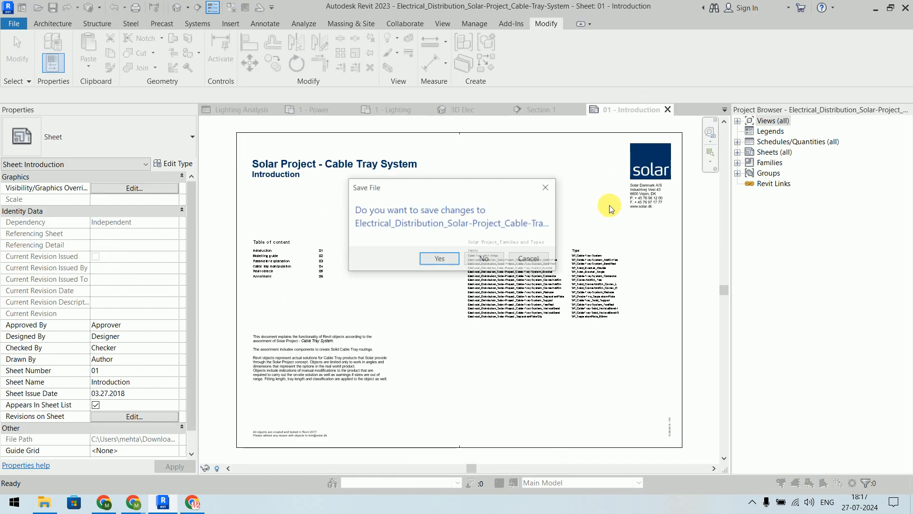
pyautogui.click(484, 260)
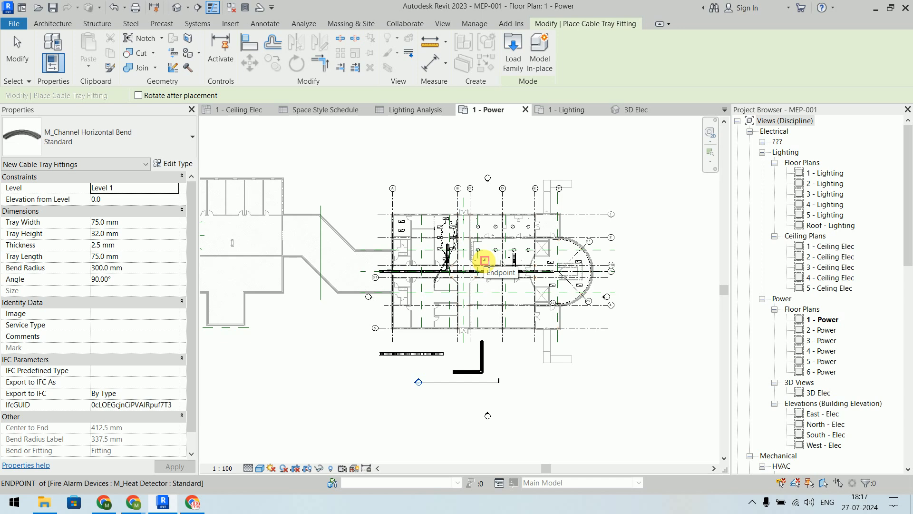
pyautogui.press('Escape')
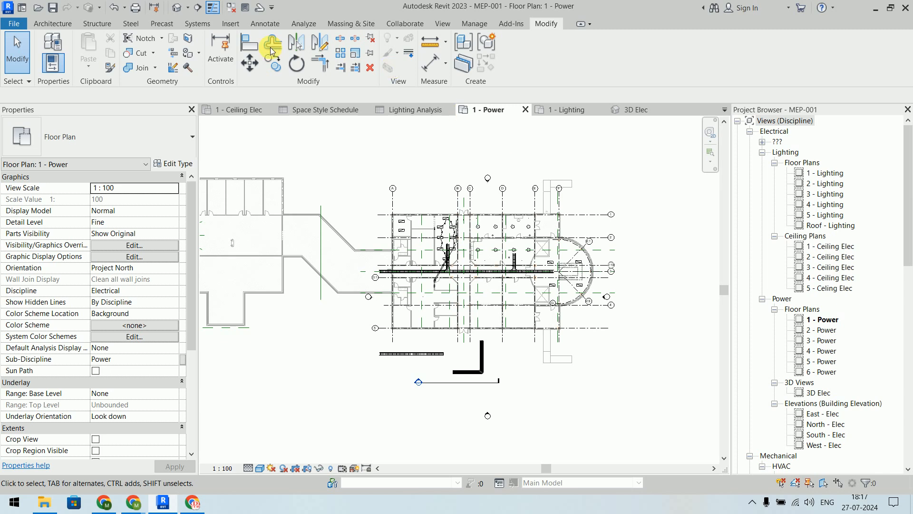
# Step: Load the Electrical_Distribution_Cable-Tray-System_Bracket family from the ETA folder on the Desktop into the MEP-001 project
pyautogui.click(231, 25)
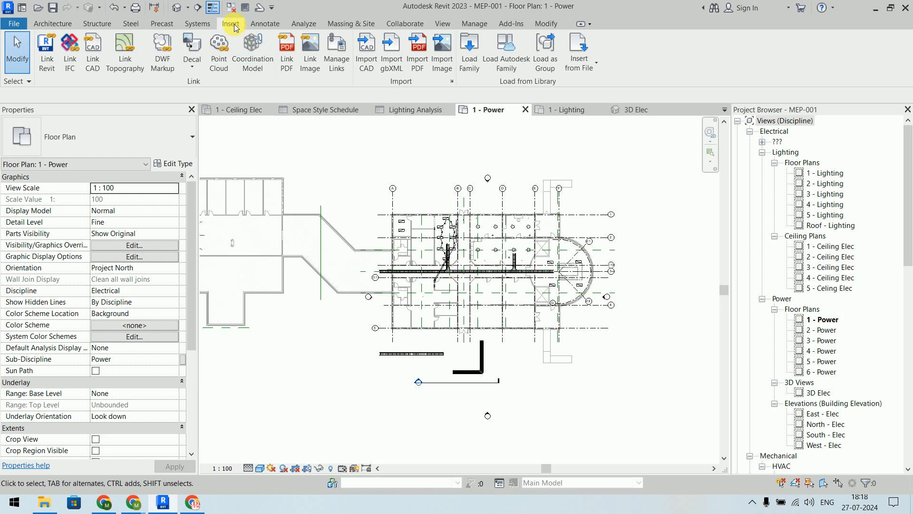
pyautogui.click(477, 55)
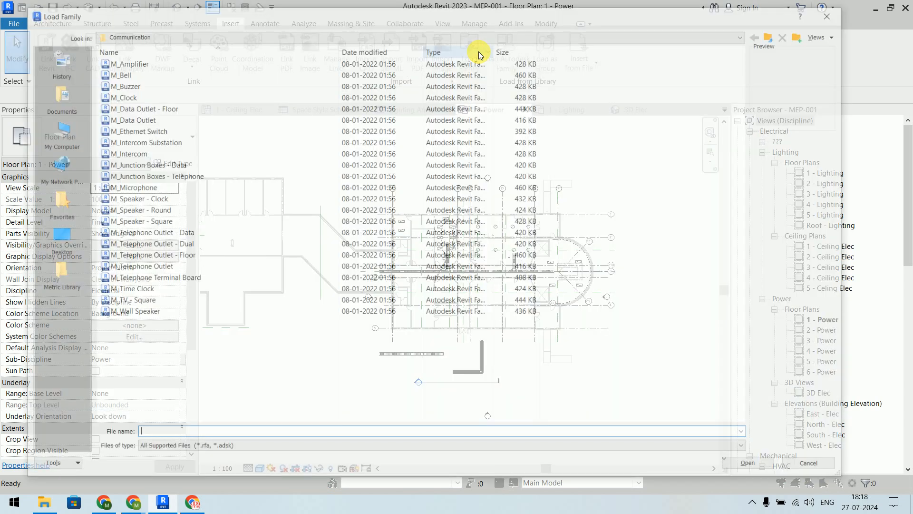
pyautogui.click(56, 234)
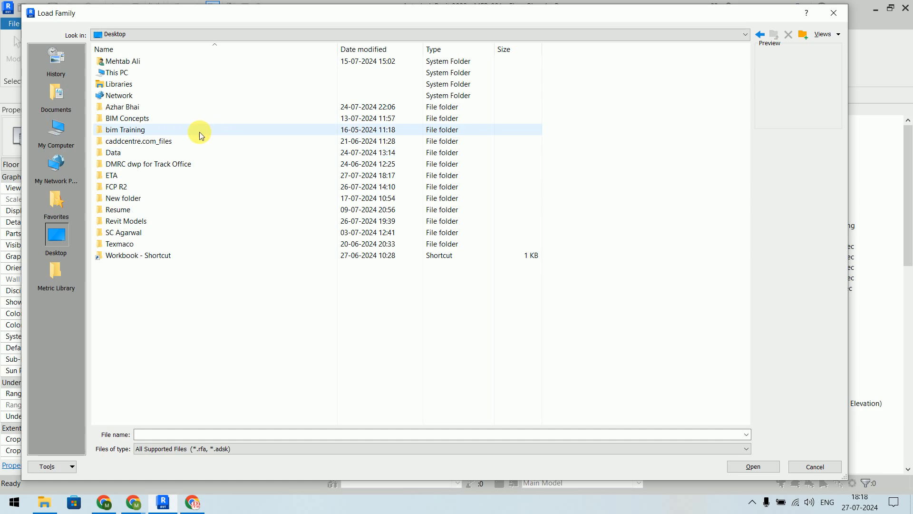
pyautogui.doubleClick(126, 174)
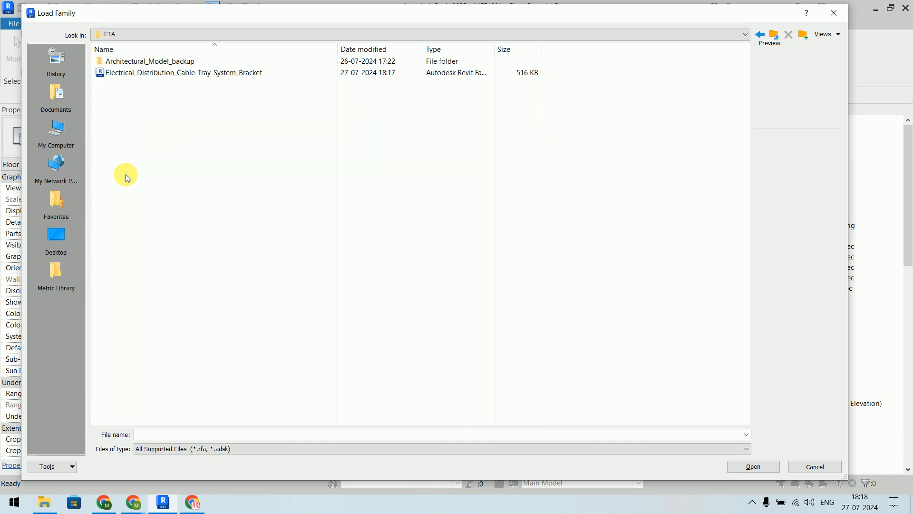
pyautogui.click(155, 73)
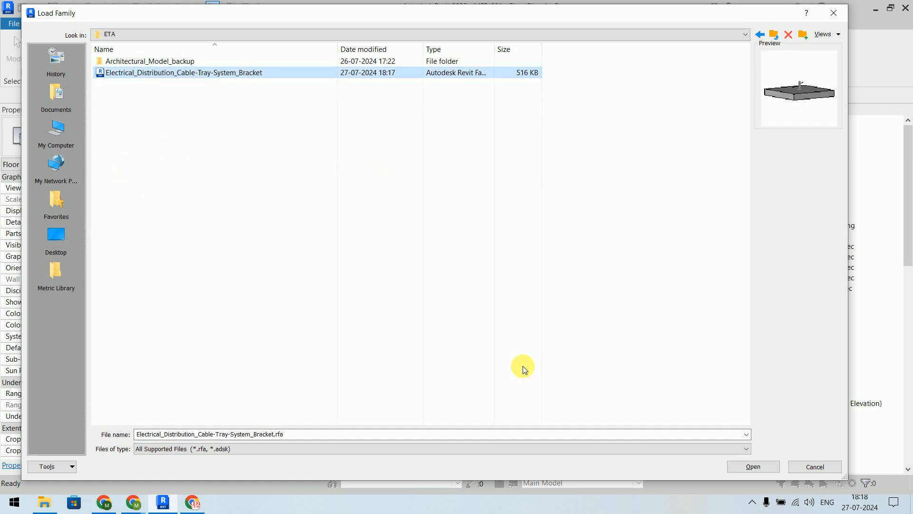
pyautogui.click(748, 468)
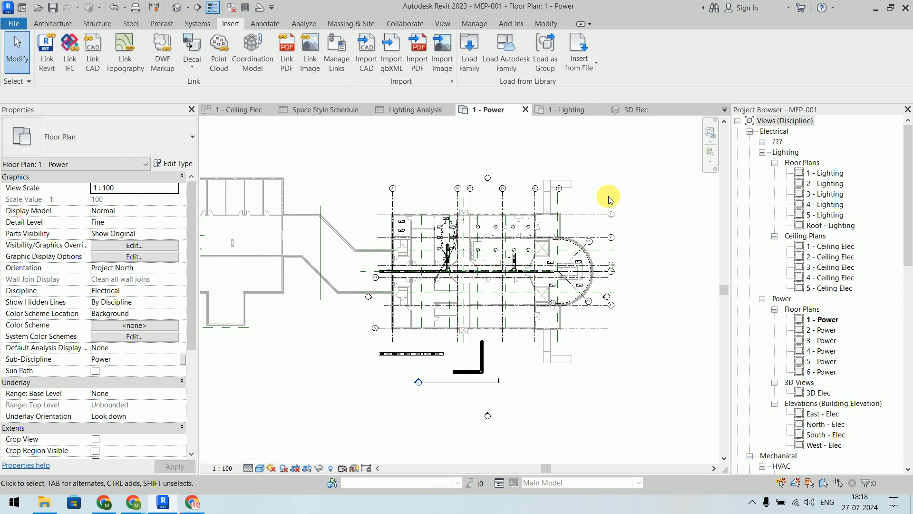
pyautogui.click(197, 23)
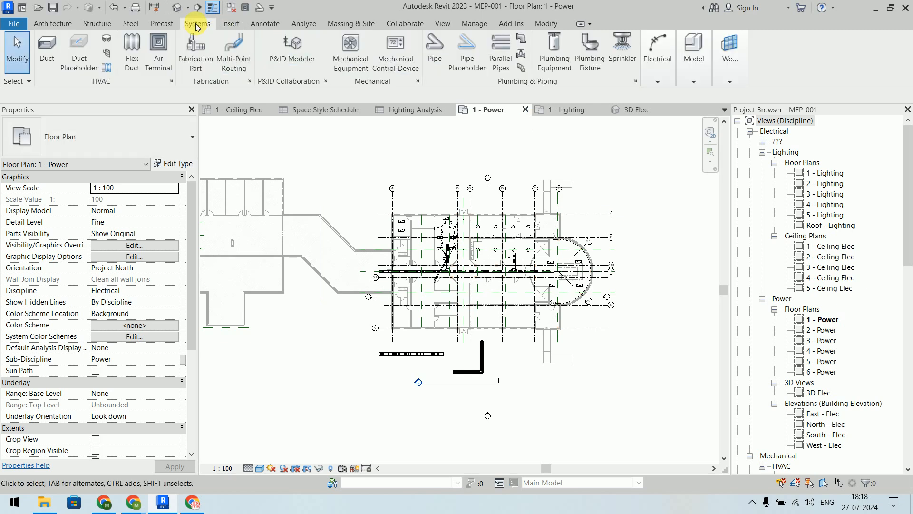
pyautogui.moveTo(661, 75)
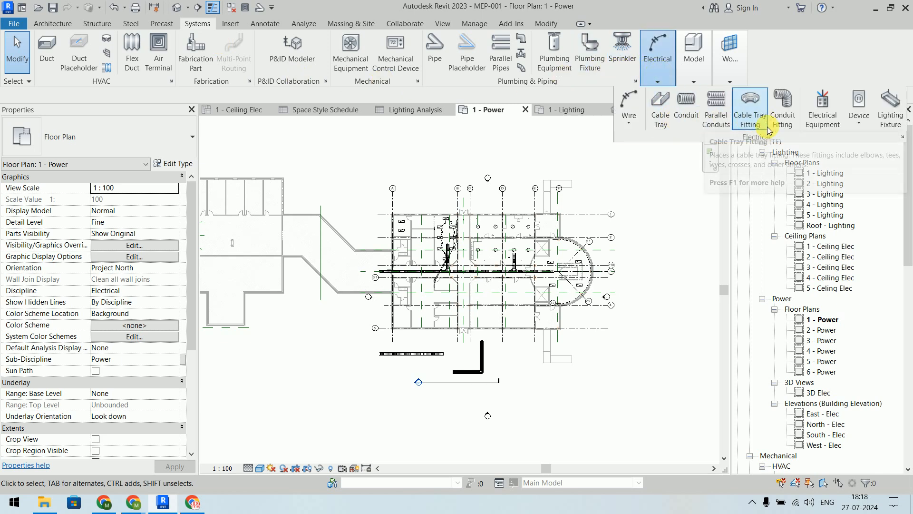
pyautogui.click(750, 119)
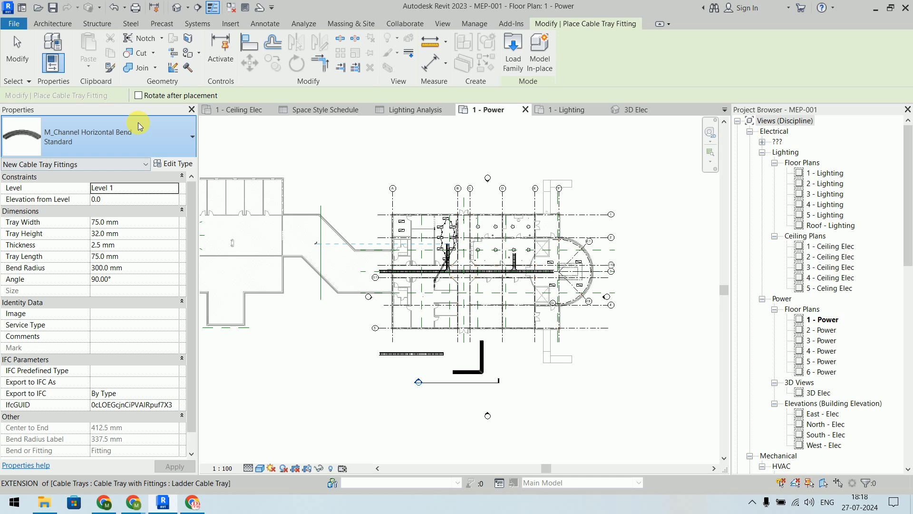
pyautogui.click(139, 126)
pyautogui.scroll(-8, 105, 271)
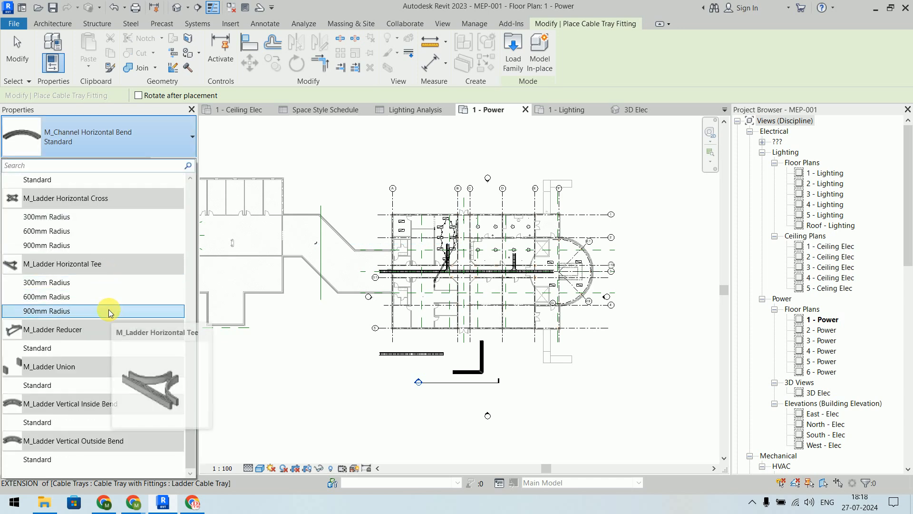
pyautogui.moveTo(187, 389); pyautogui.dragTo(196, 204)
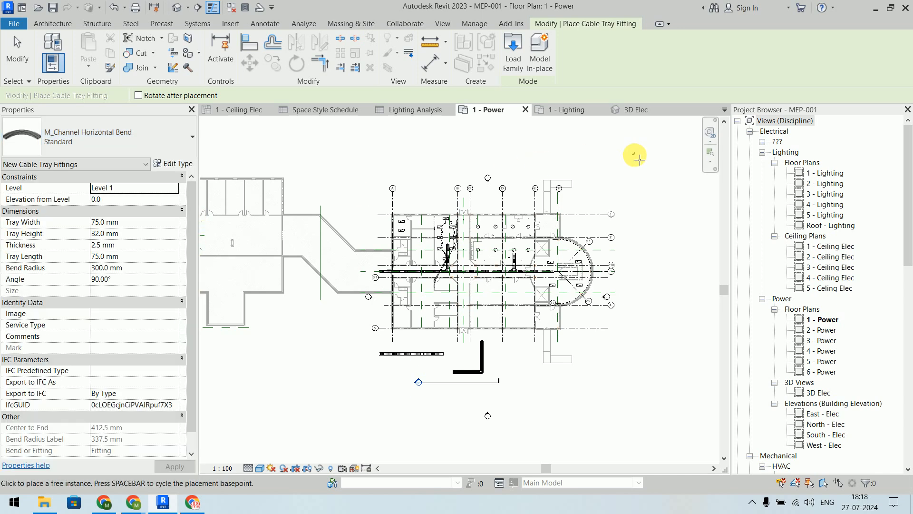
pyautogui.press('Escape')
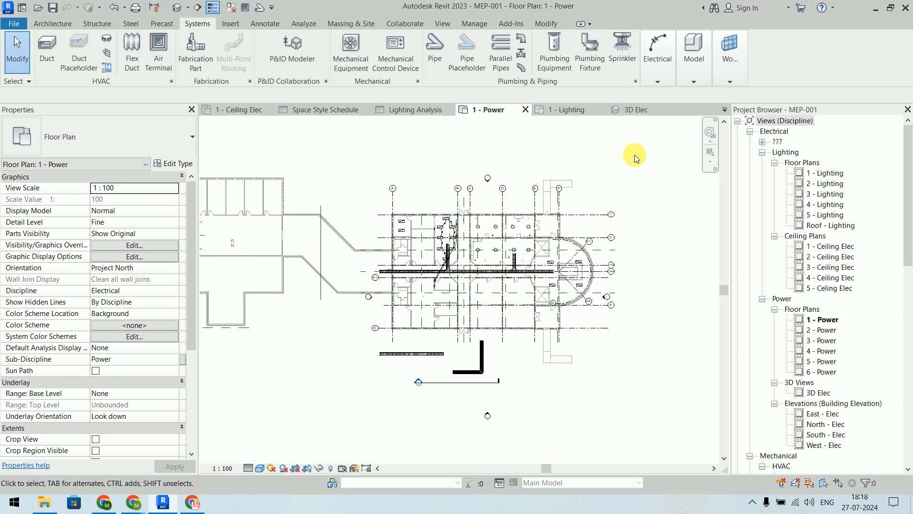
# Step: Start placing a model component and choose the SP_Solid_Bracket_Double type of the loaded cable tray bracket family
pyautogui.click(697, 44)
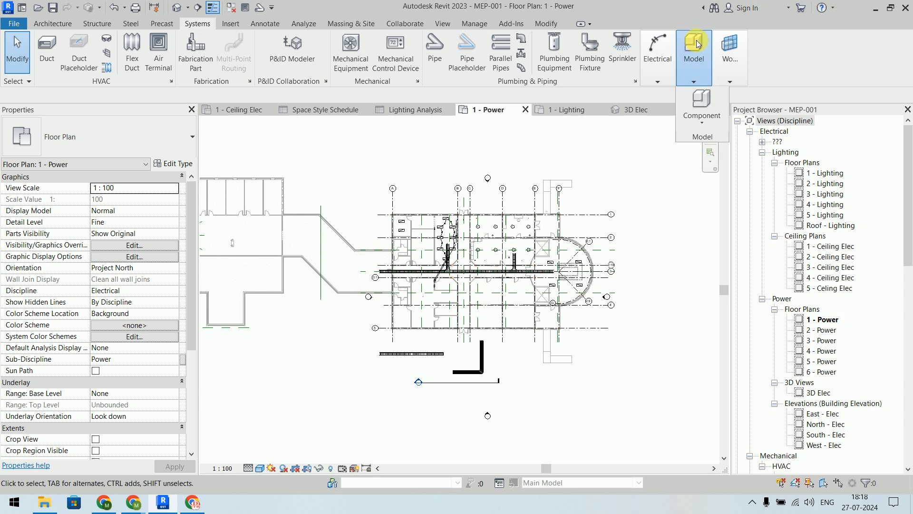
pyautogui.click(700, 101)
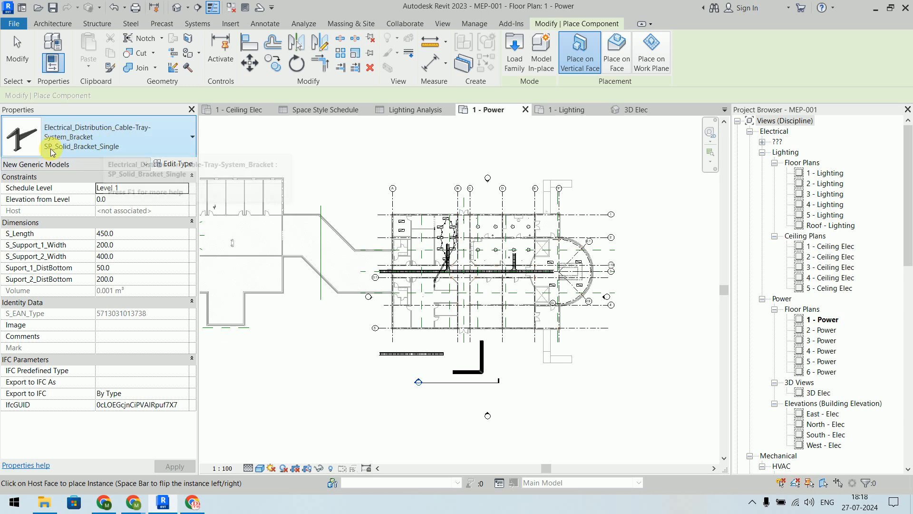
pyautogui.click(90, 151)
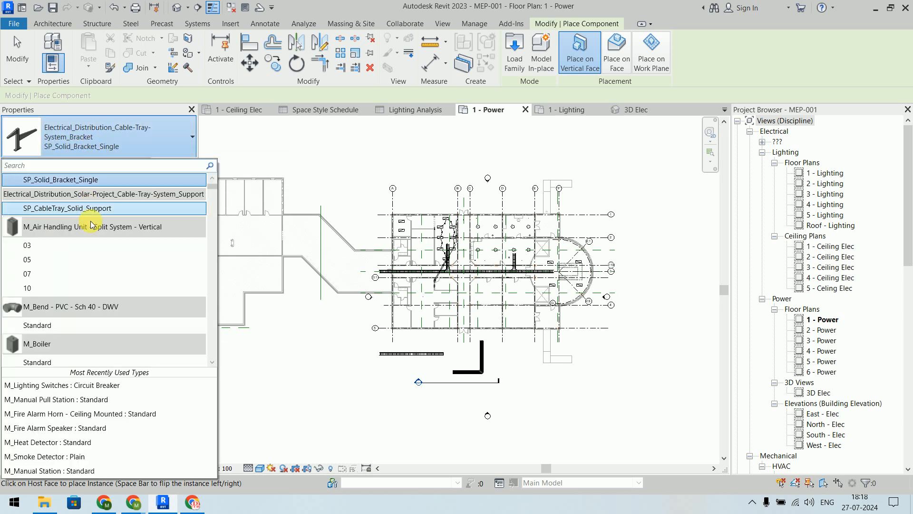
pyautogui.scroll(1, 85, 211)
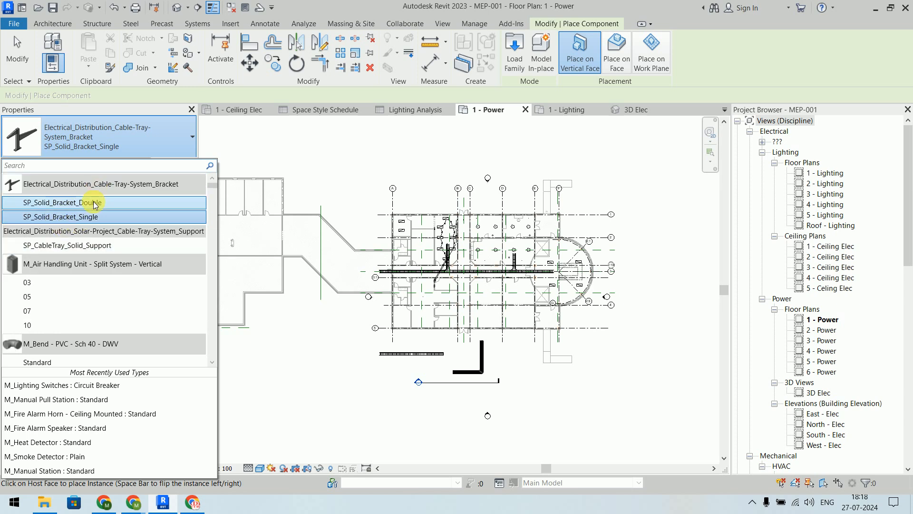
pyautogui.click(93, 253)
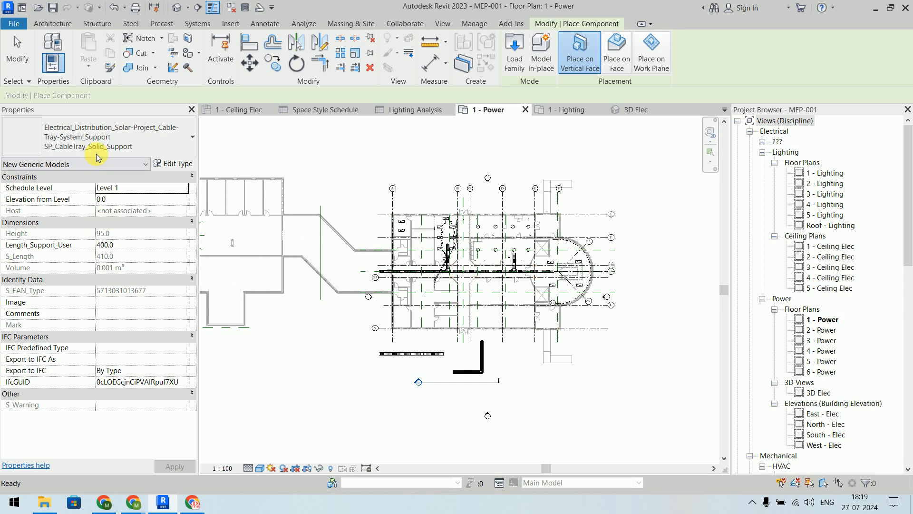
pyautogui.click(111, 145)
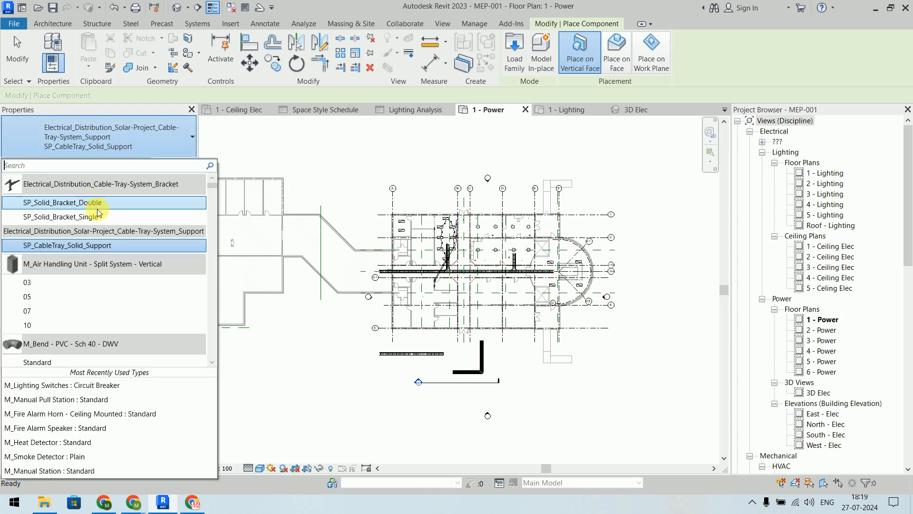
pyautogui.click(90, 203)
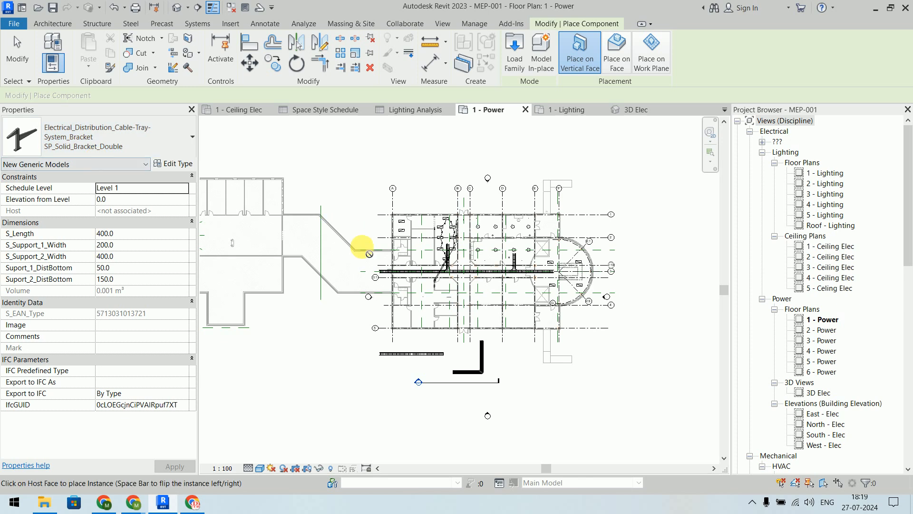
# Step: Place one double bracket on a face, turned perpendicular to the ladder cable tray, in the corridor between the tray and the doors
pyautogui.scroll(5, 414, 288)
pyautogui.scroll(2, 414, 288)
pyautogui.scroll(4, 381, 181)
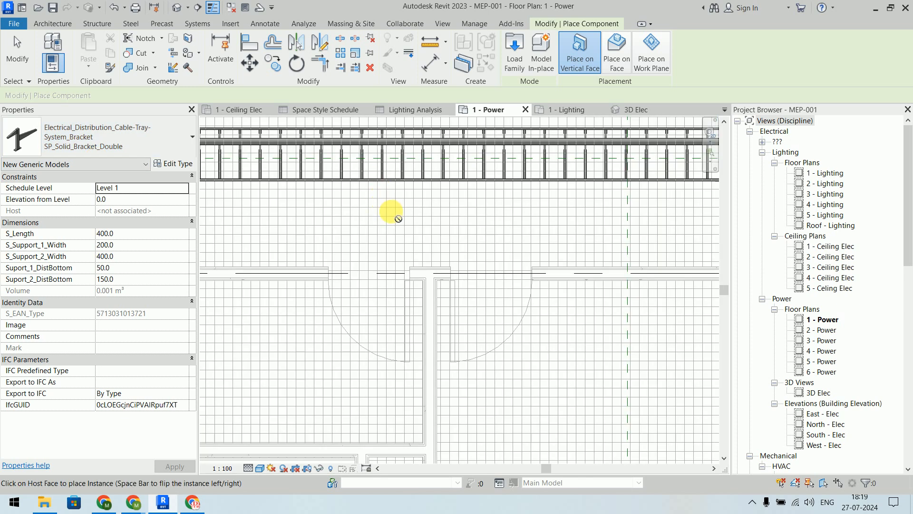
pyautogui.click(623, 70)
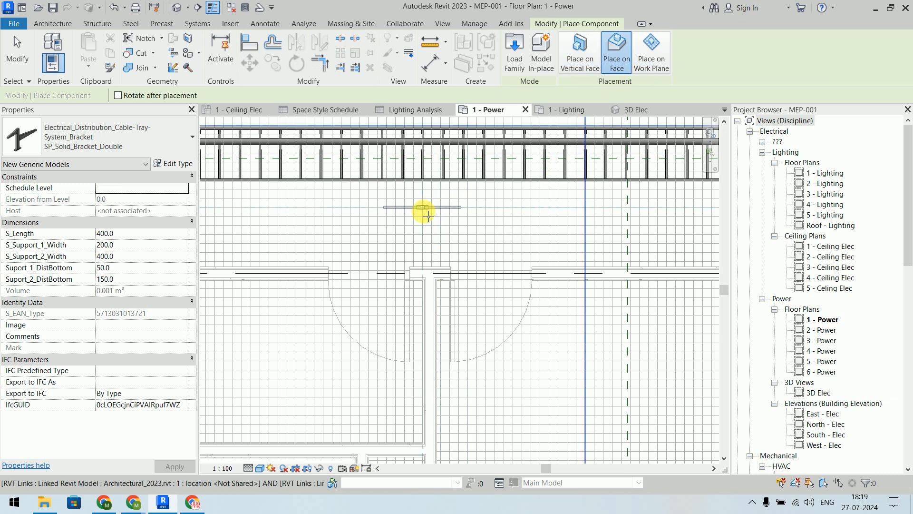
pyautogui.press('space')
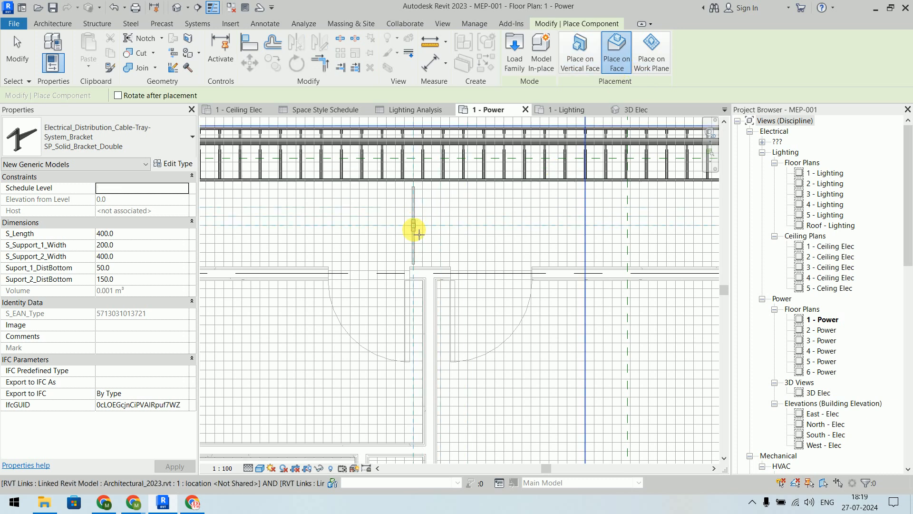
pyautogui.click(408, 228)
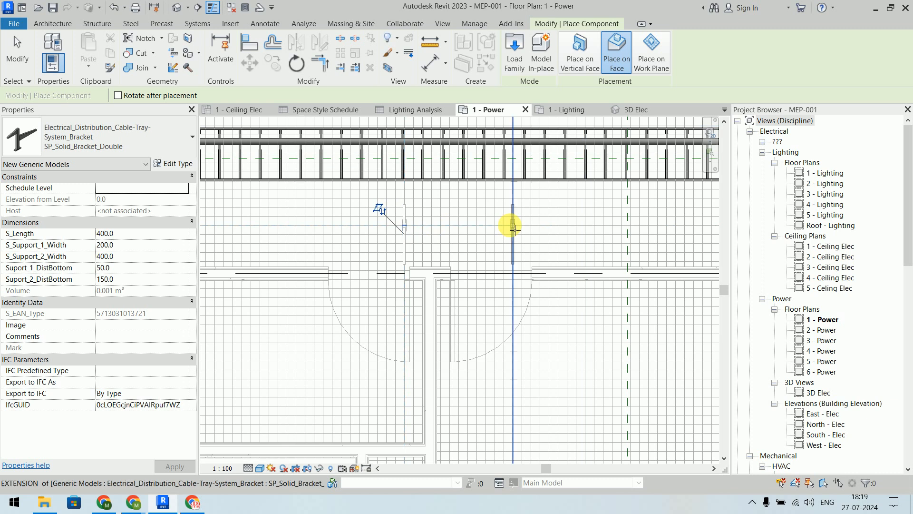
pyautogui.press('Escape')
pyautogui.press('Escape')
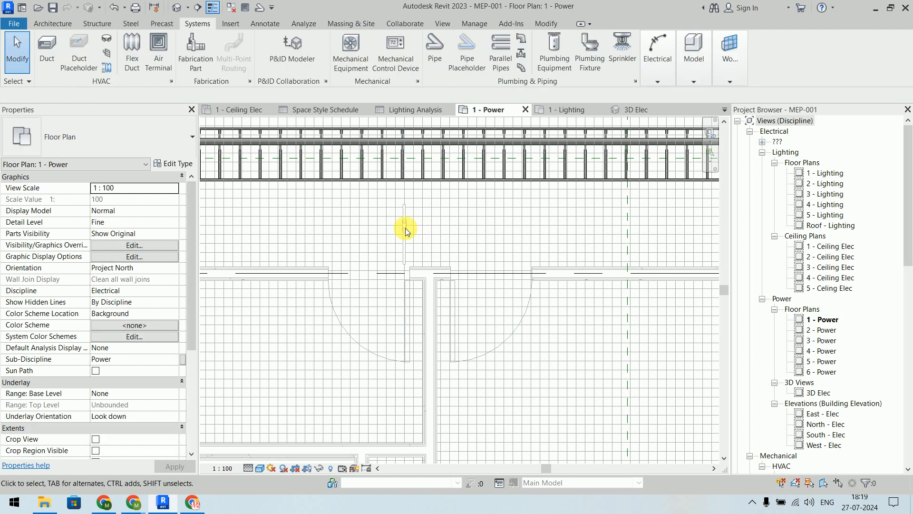
# Step: Examine the cable trays and bracket area in the default 3D view, Section 1 and 3D Elec, and return to the 1 - Power plan
pyautogui.click(177, 8)
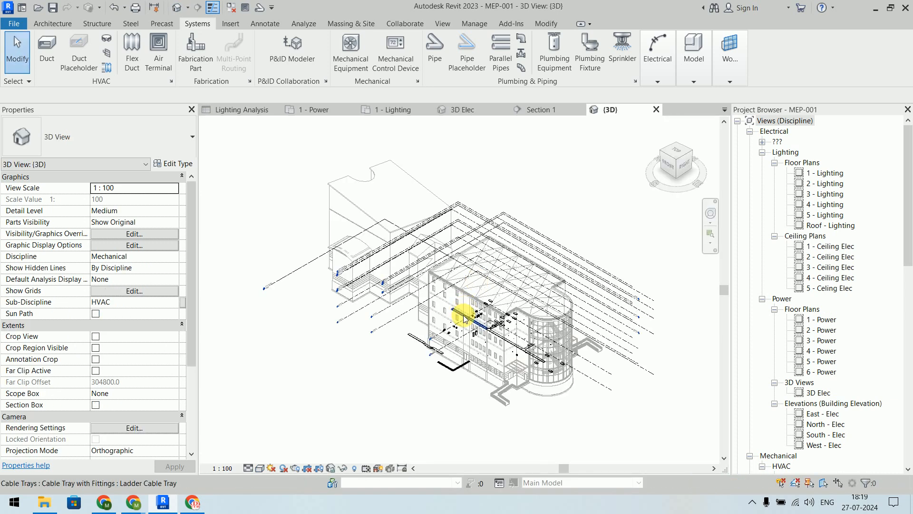
pyautogui.scroll(5, 473, 335)
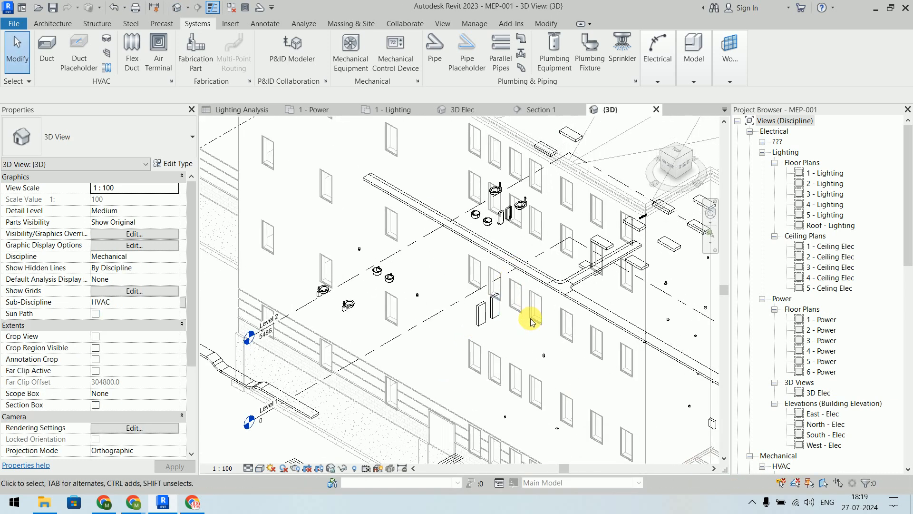
pyautogui.moveTo(528, 324); pyautogui.dragTo(429, 266, button='middle')
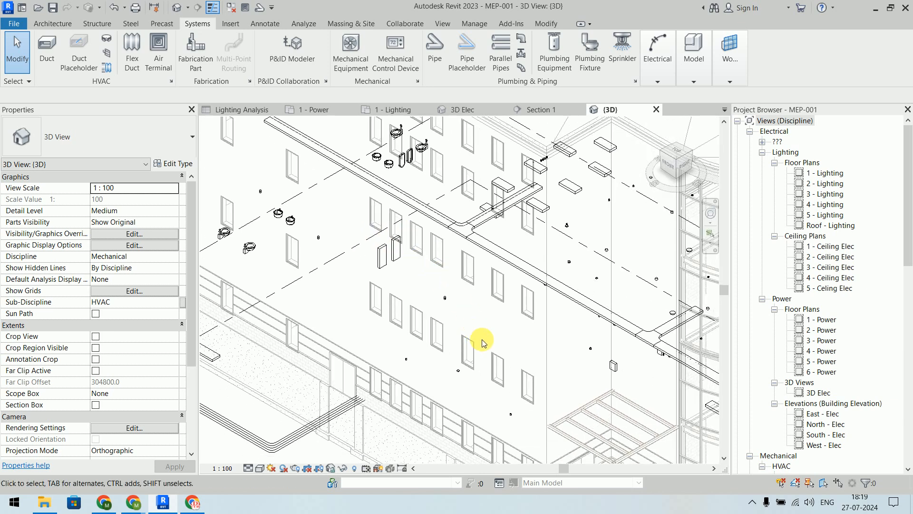
pyautogui.scroll(1, 484, 342)
pyautogui.moveTo(483, 334); pyautogui.dragTo(477, 304, button='middle')
pyautogui.scroll(-3, 479, 300)
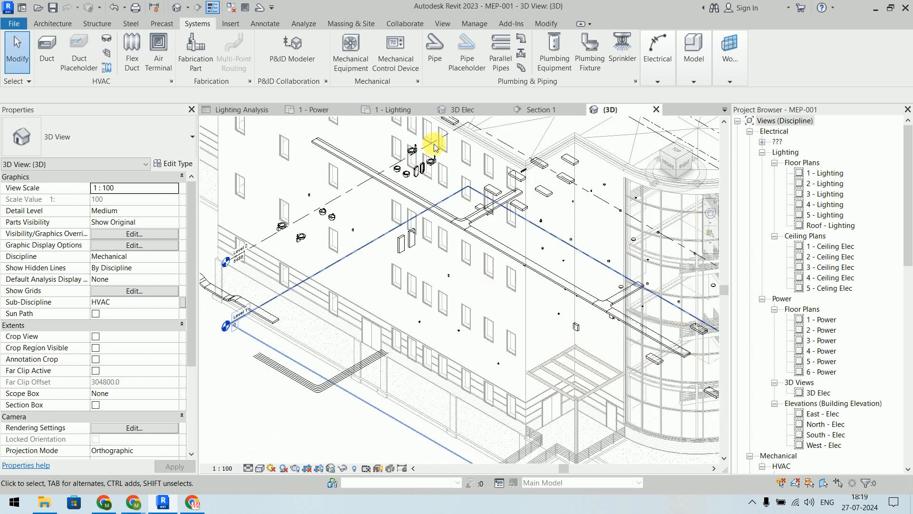
pyautogui.click(554, 108)
pyautogui.click(487, 108)
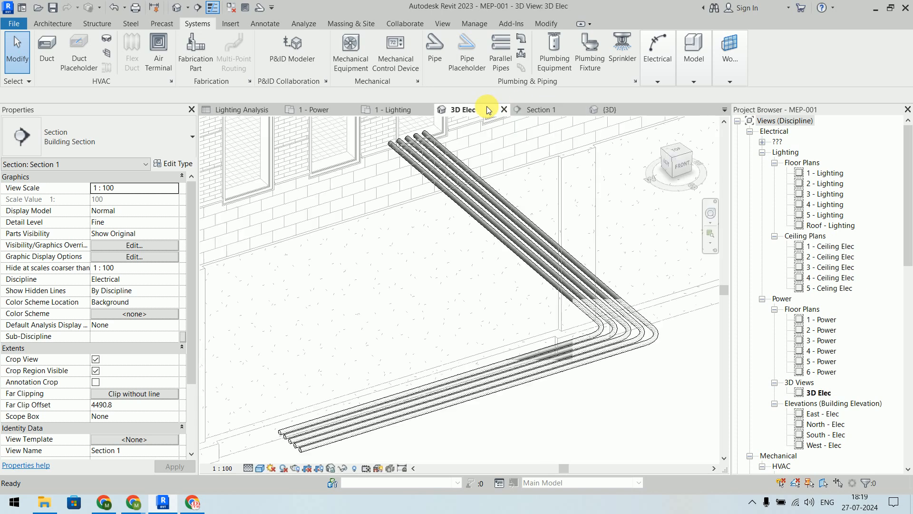
pyautogui.click(320, 110)
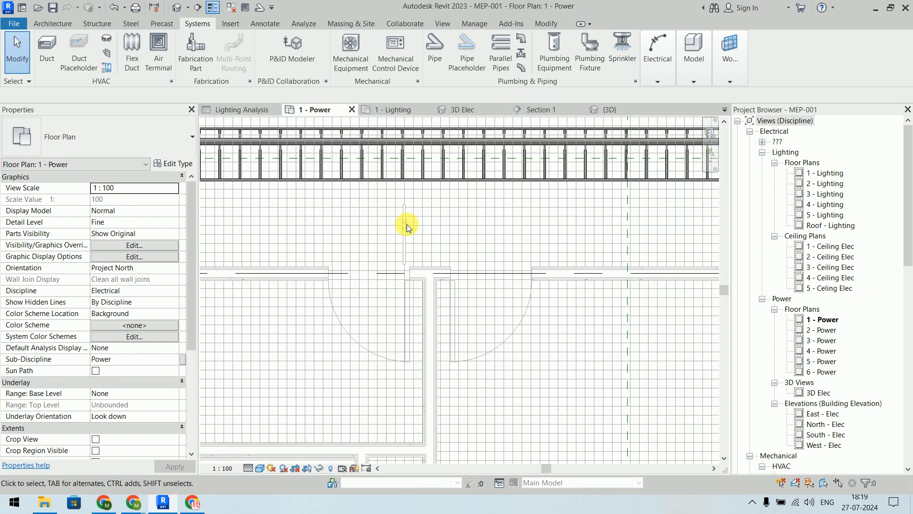
pyautogui.scroll(3, 405, 231)
pyautogui.scroll(-2, 407, 234)
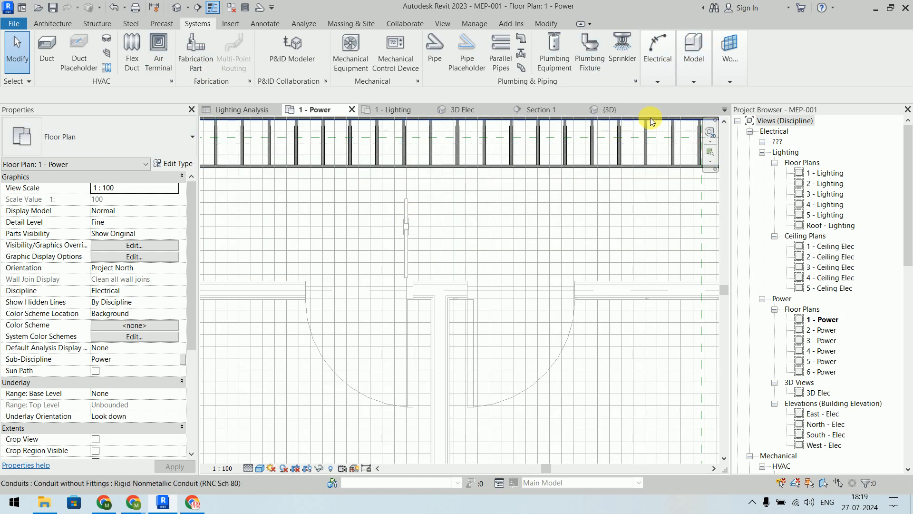
# Step: Place one SP_CableTray_Solid_Support component on a face in the corridor, beside the double bracket, and end the placement
pyautogui.click(701, 49)
pyautogui.click(696, 112)
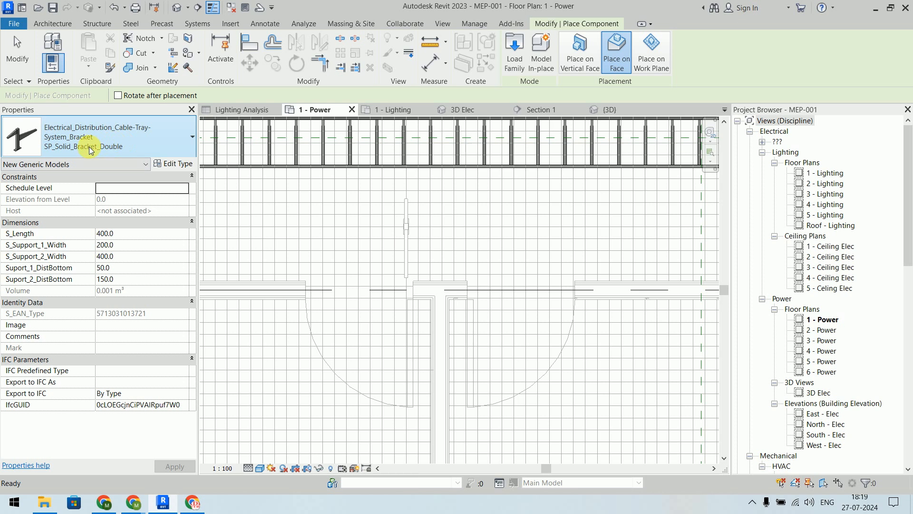
pyautogui.click(124, 168)
pyautogui.click(124, 165)
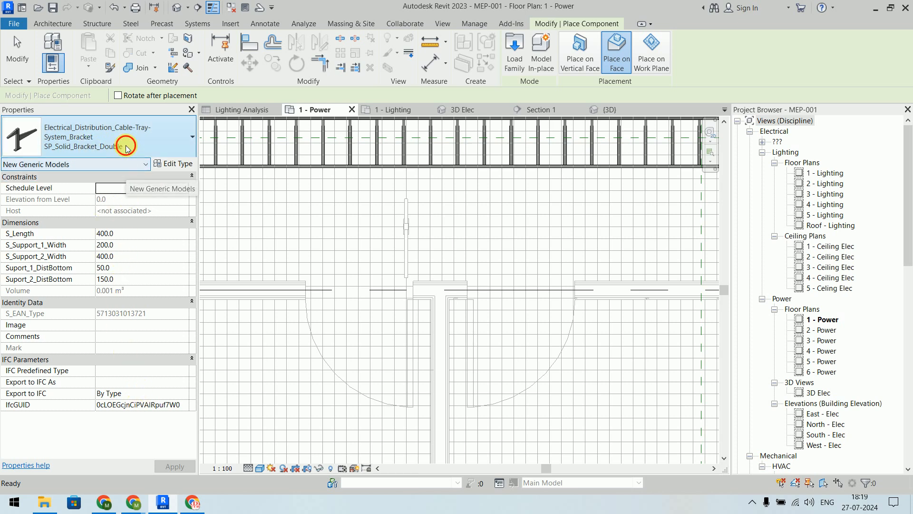
pyautogui.click(126, 144)
pyautogui.click(101, 245)
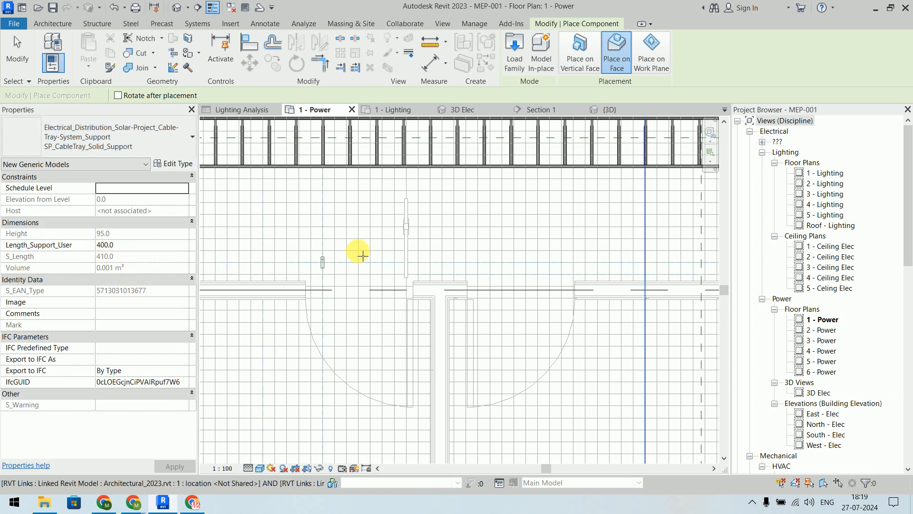
pyautogui.scroll(5, 365, 250)
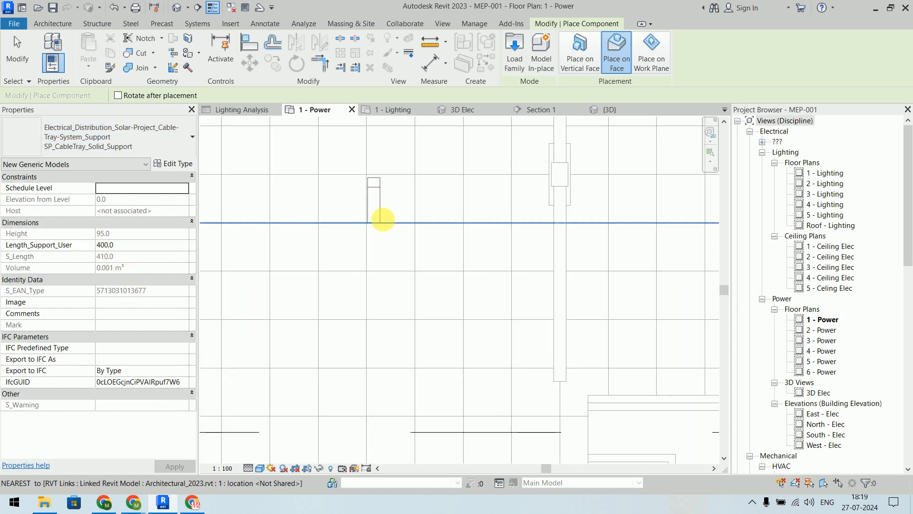
pyautogui.click(382, 205)
pyautogui.press('Escape')
pyautogui.press('Escape')
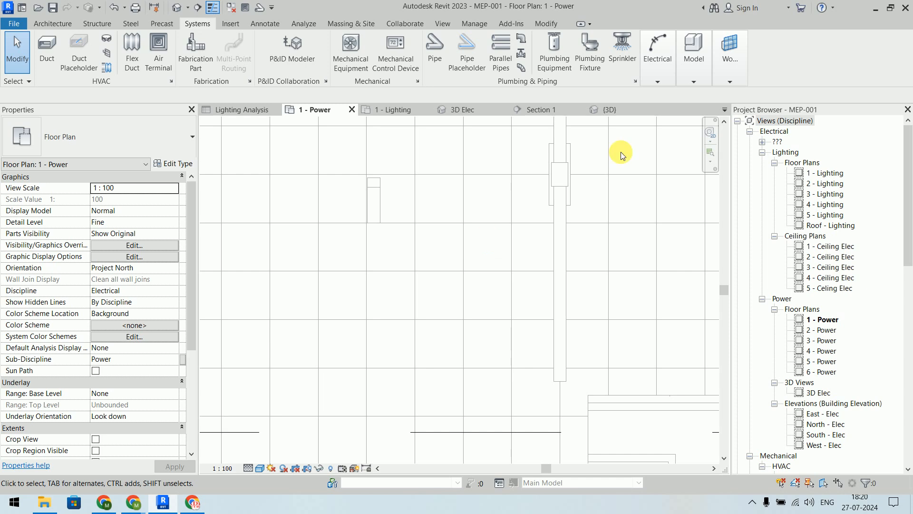
# Step: Review the conduit fitting types available for placement and leave the command without placing any
pyautogui.moveTo(664, 59)
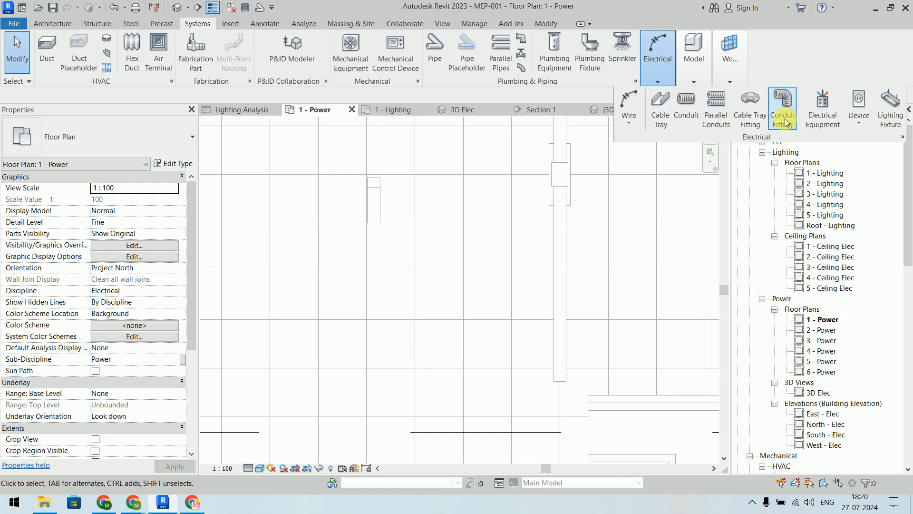
pyautogui.click(782, 105)
pyautogui.click(91, 135)
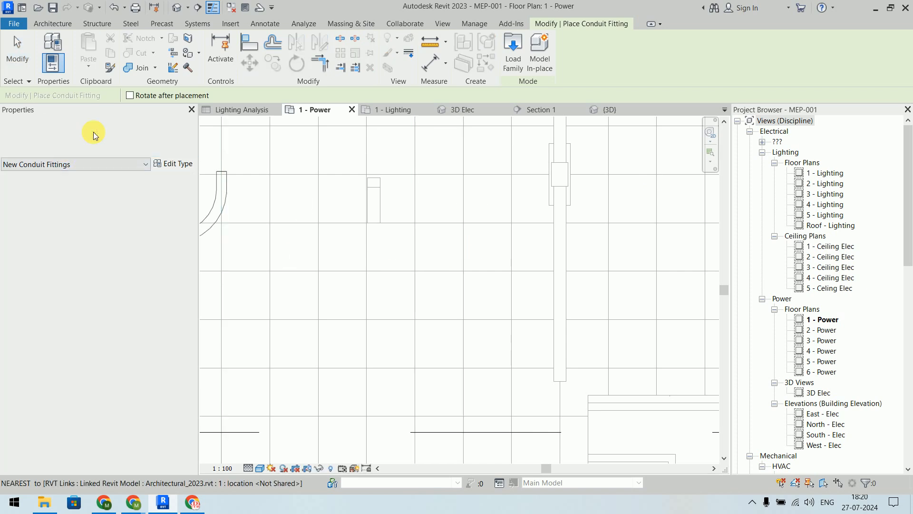
pyautogui.scroll(-3, 95, 362)
pyautogui.scroll(5, 94, 362)
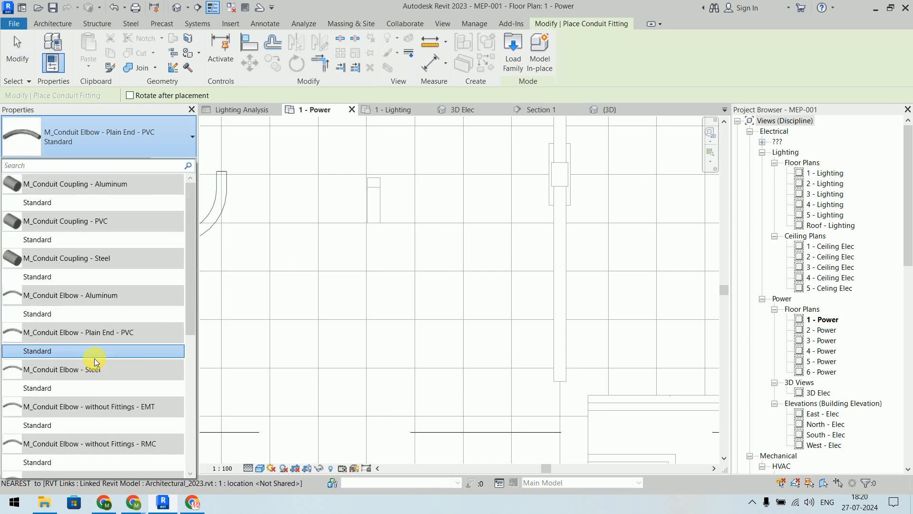
pyautogui.click(120, 143)
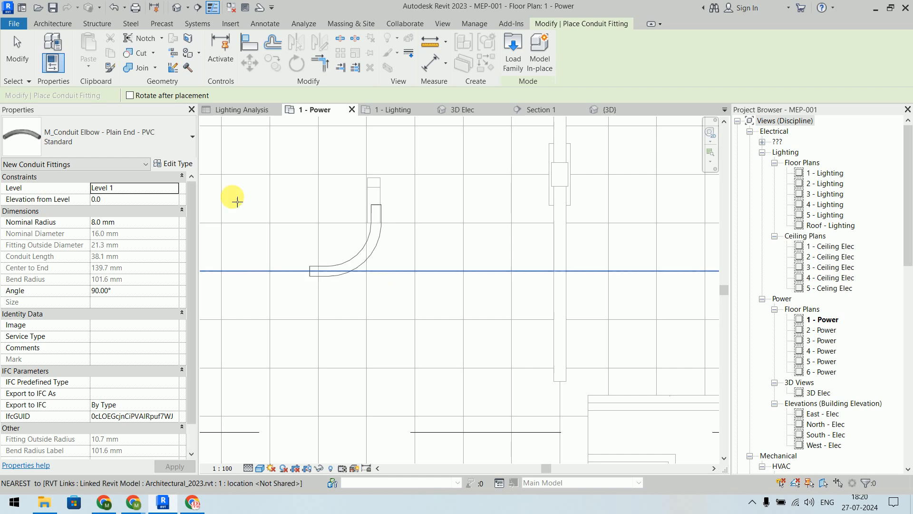
pyautogui.rightClick(228, 210)
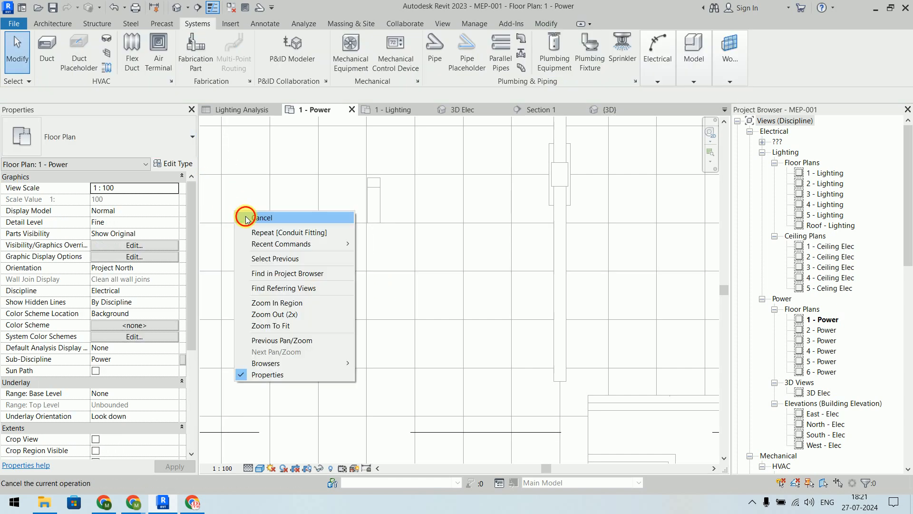
pyautogui.click(240, 212)
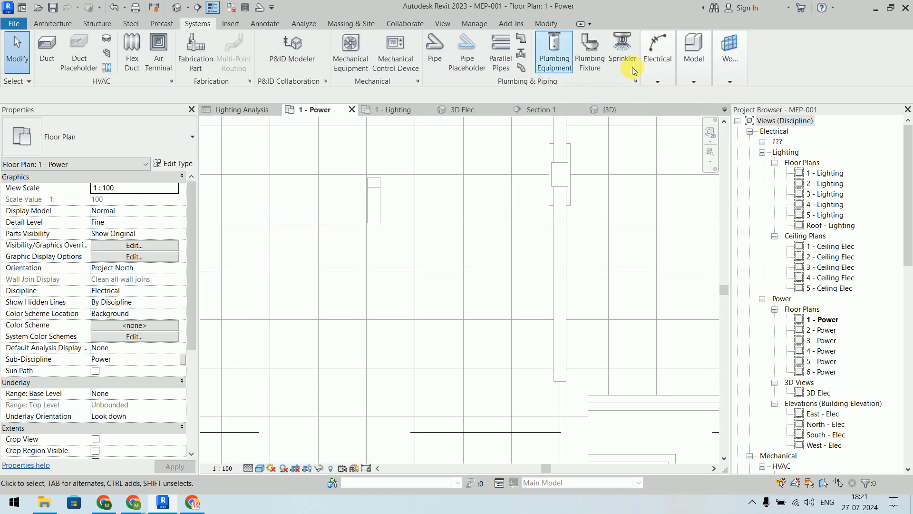
# Step: Draw a straight horizontal Rigid Nonmetallic Conduit (RNC Sch 80) along the corridor ladder tray past the tee, 63 mm diameter at 2800 mm middle elevation
pyautogui.click(658, 57)
pyautogui.click(686, 107)
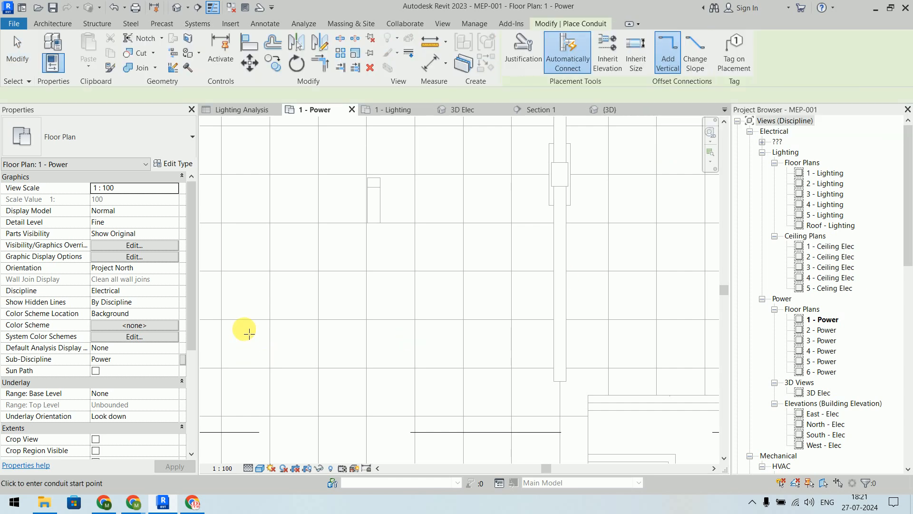
pyautogui.scroll(5, 247, 307)
pyautogui.moveTo(250, 306); pyautogui.dragTo(352, 297, button='middle')
pyautogui.scroll(-3, 294, 292)
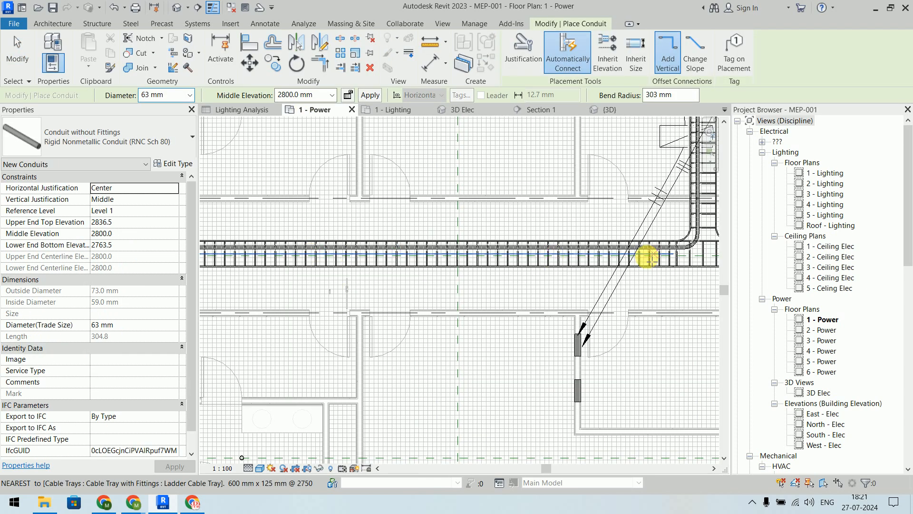
pyautogui.moveTo(493, 278); pyautogui.dragTo(301, 281, button='middle')
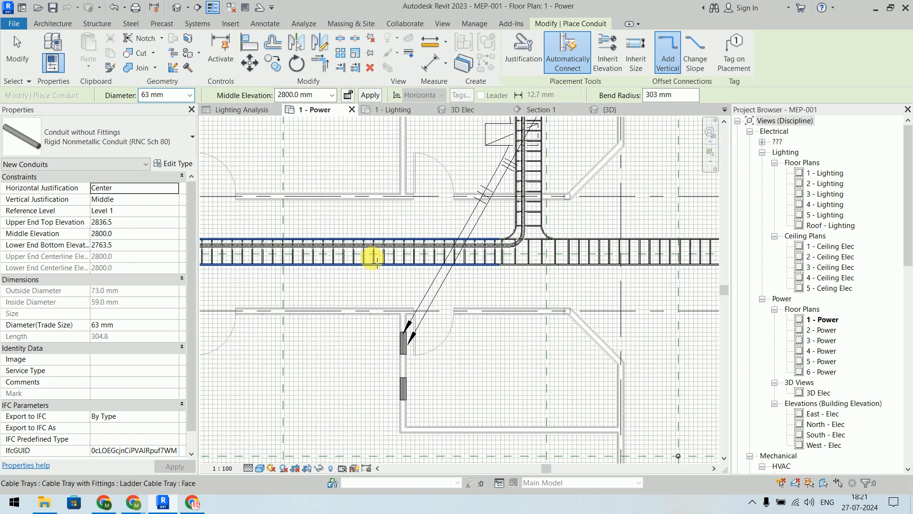
pyautogui.scroll(2, 291, 257)
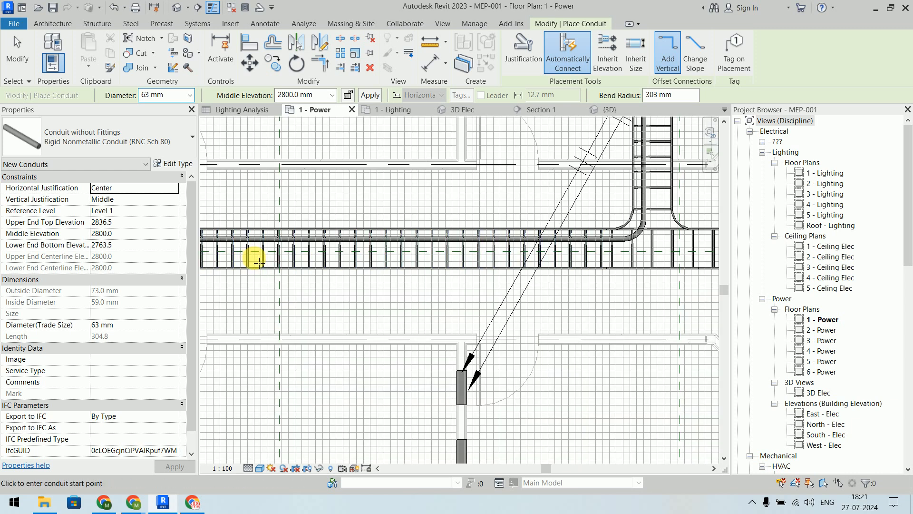
pyautogui.scroll(2, 250, 257)
pyautogui.click(252, 257)
pyautogui.scroll(-3, 375, 256)
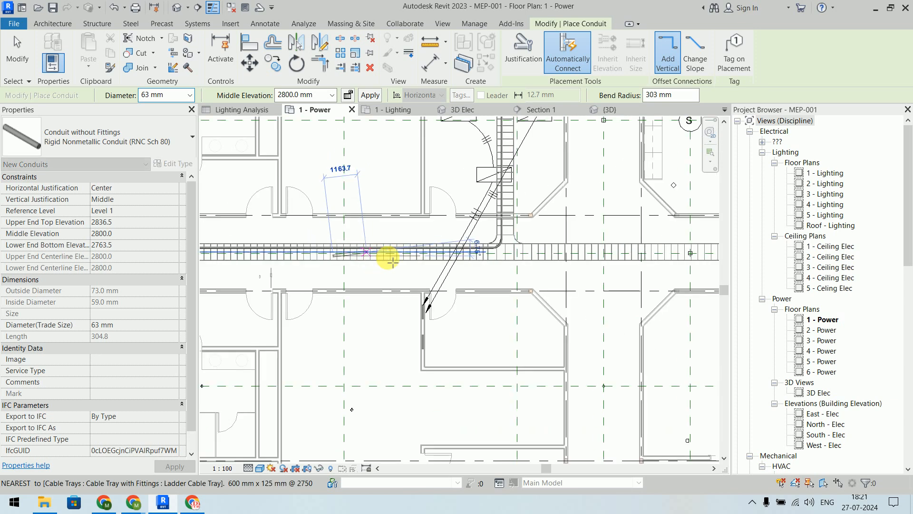
pyautogui.scroll(1, 610, 253)
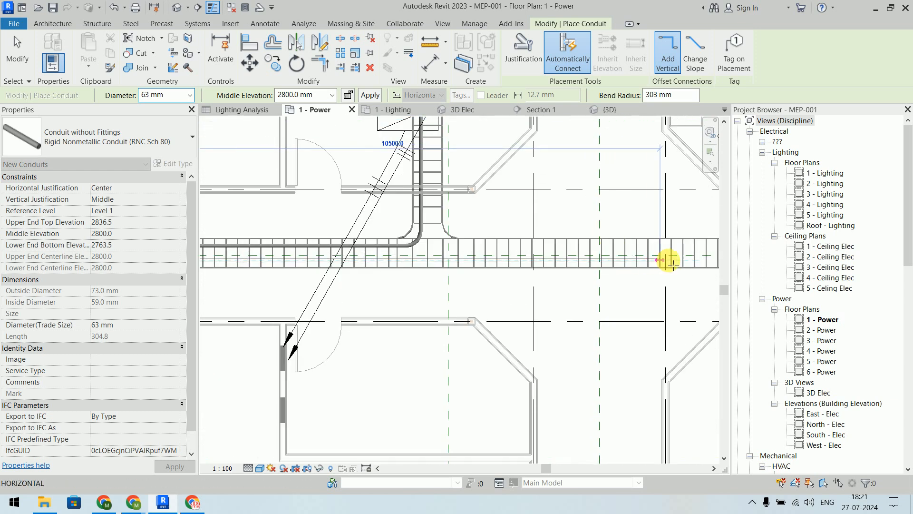
pyautogui.scroll(1, 703, 265)
pyautogui.scroll(3, 692, 261)
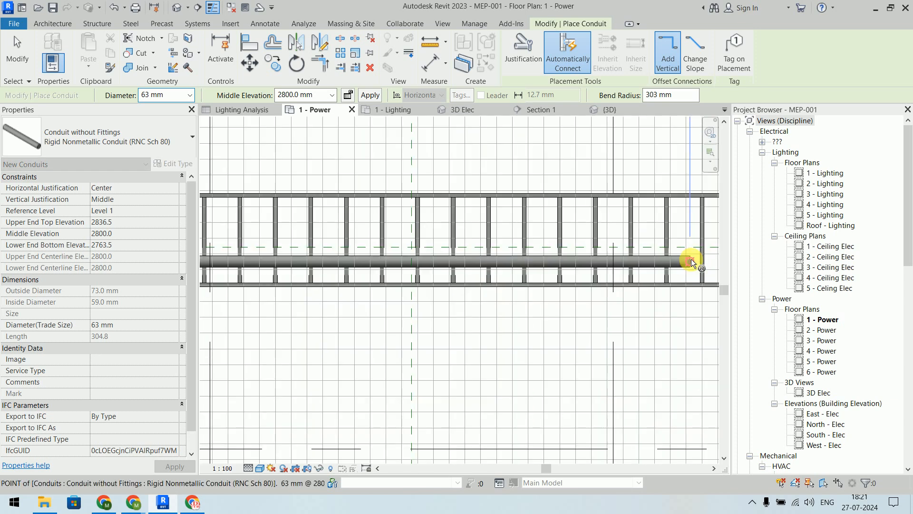
pyautogui.rightClick(571, 133)
pyautogui.click(579, 139)
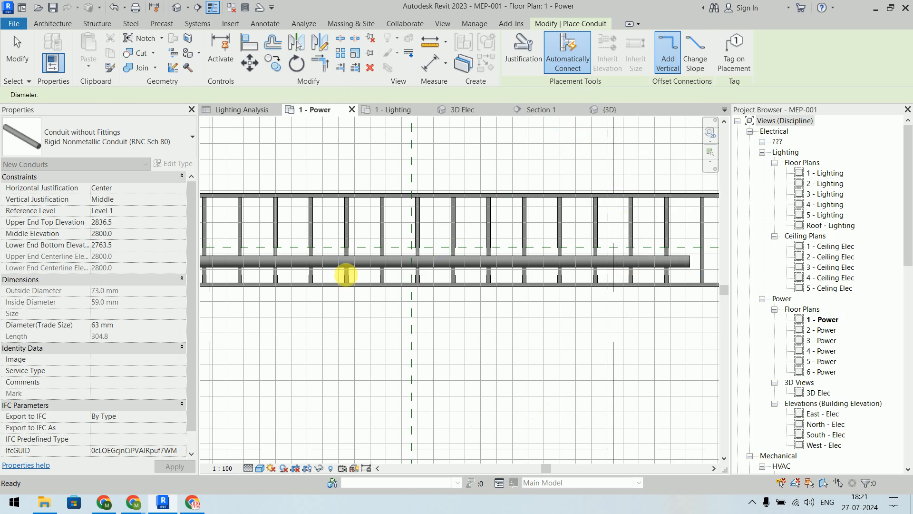
# Step: Draw a perpendicular 63 mm branch conduit from the new conduit at the tray tee, running along the branch ladder tray
pyautogui.scroll(-3, 444, 320)
pyautogui.scroll(1, 435, 287)
pyautogui.scroll(2, 436, 288)
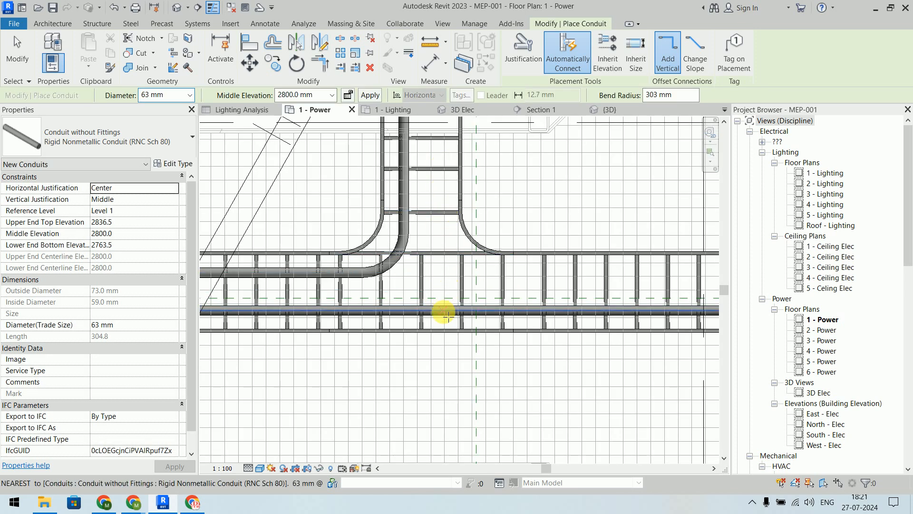
pyautogui.click(444, 314)
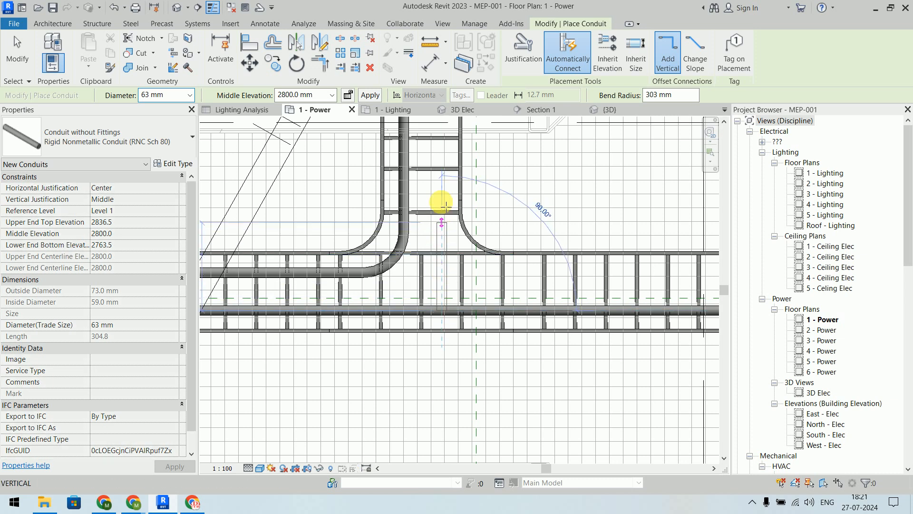
pyautogui.scroll(-1, 441, 127)
pyautogui.click(442, 128)
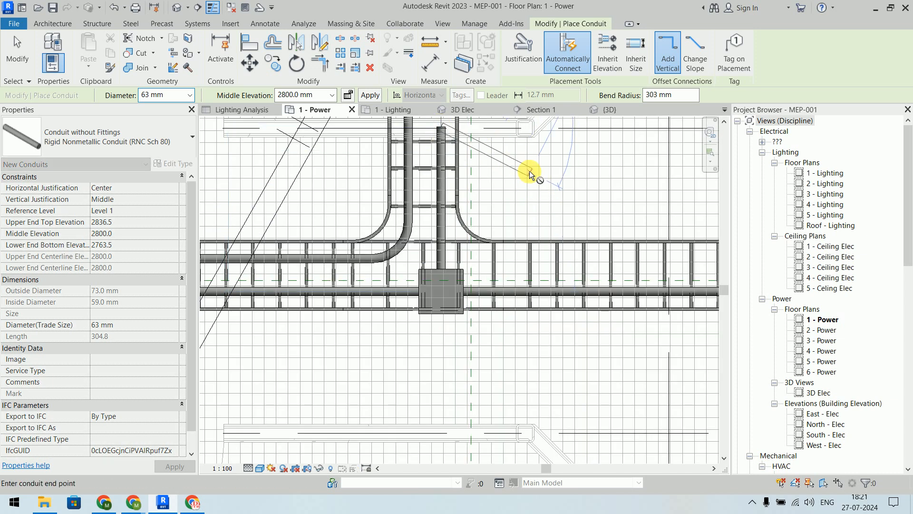
pyautogui.press('Escape')
pyautogui.press('Escape')
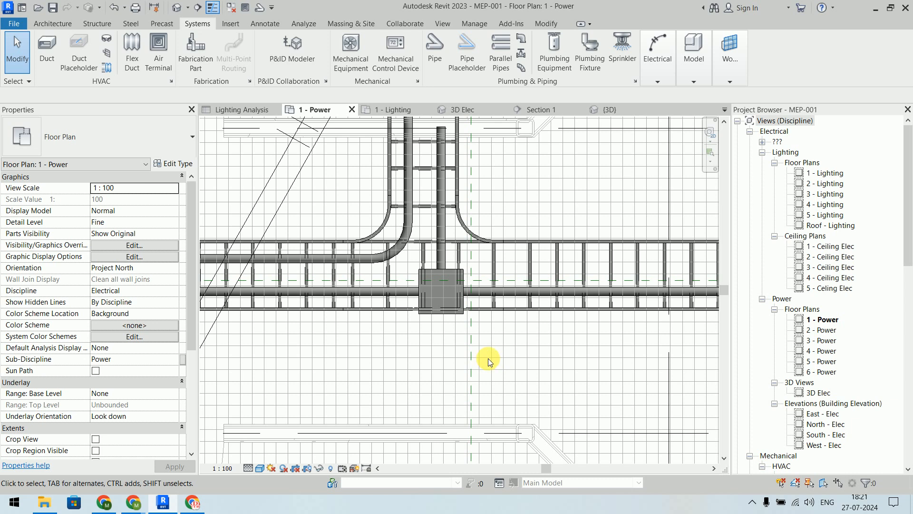
# Step: Inspect and select the conduit tee junction box in the 3D Elec view, and show it close up in the 1 - Power plan
pyautogui.click(464, 110)
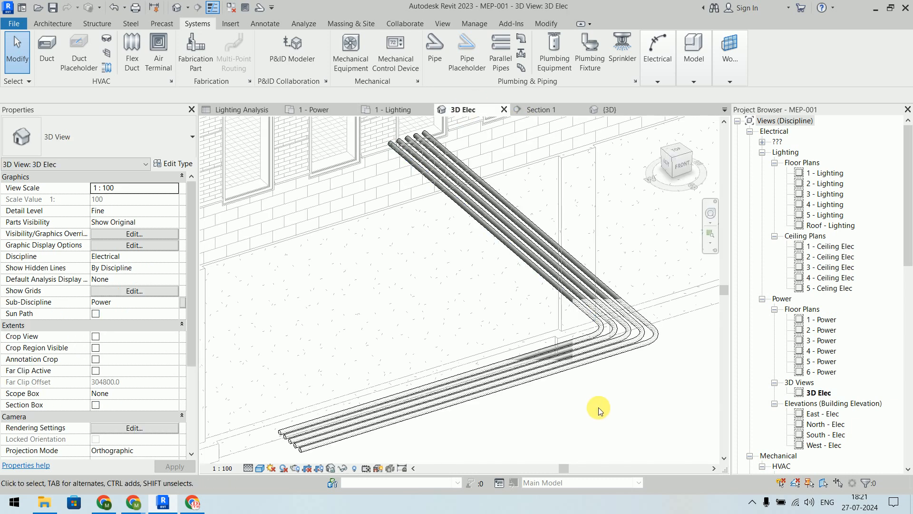
pyautogui.scroll(-8, 567, 366)
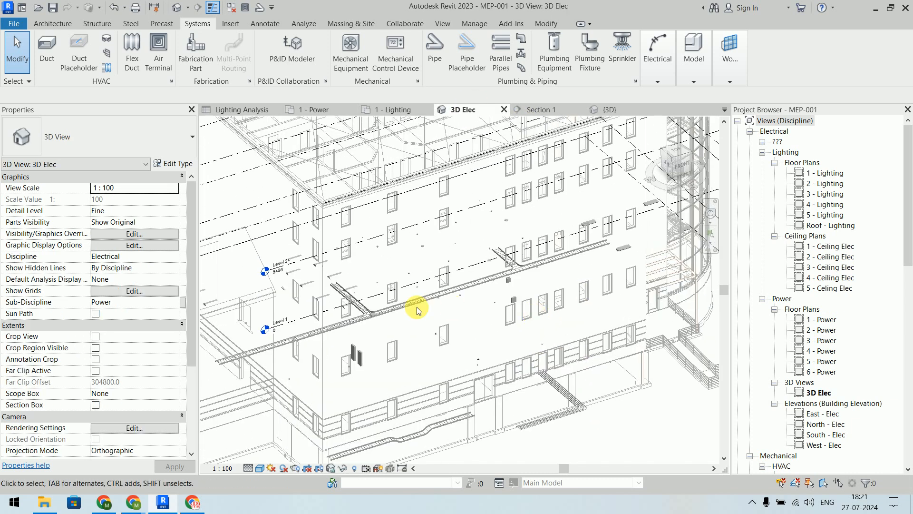
pyautogui.scroll(10, 375, 320)
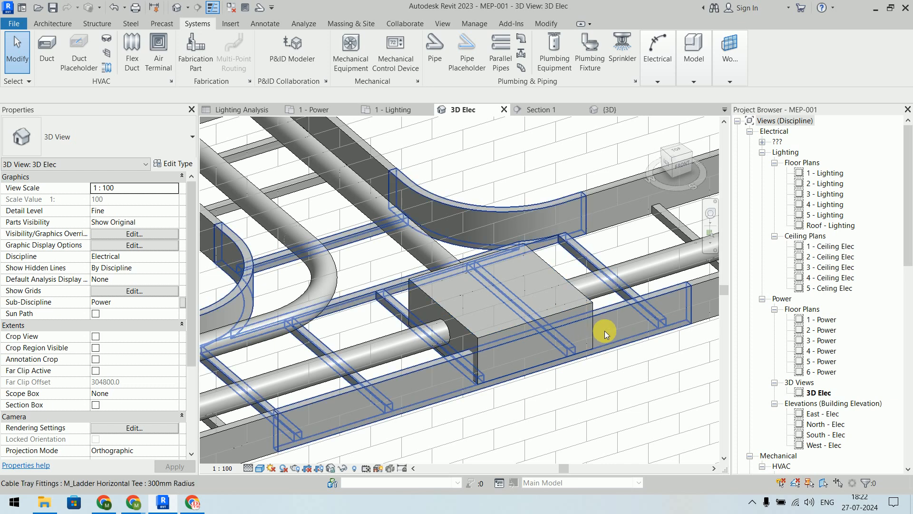
pyautogui.click(563, 304)
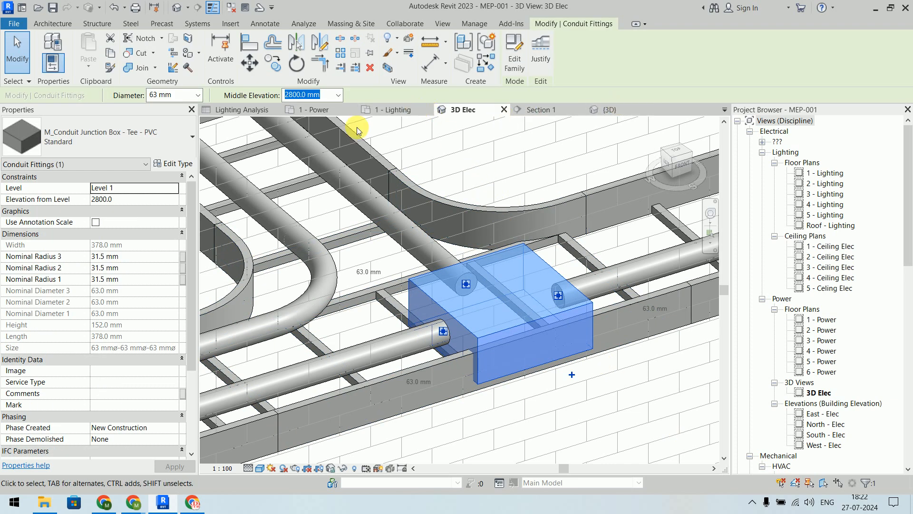
pyautogui.click(321, 110)
pyautogui.scroll(5, 536, 380)
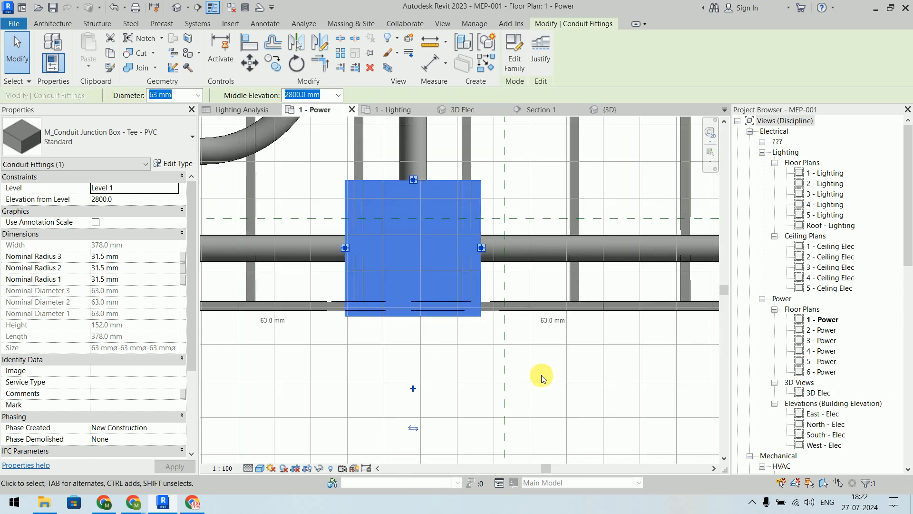
# Step: Nudge the conduit tee junction box slightly up in the plan so it sits inside the ladder tray's lower side rail, and deselect it
pyautogui.press('Up')
pyautogui.press('Up')
pyautogui.press('Up')
pyautogui.press('Up')
pyautogui.press('Up')
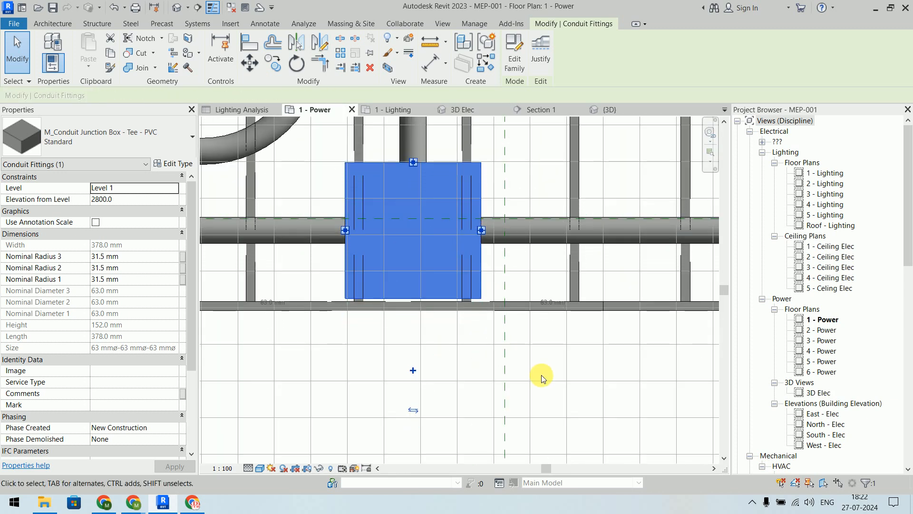
pyautogui.press('Down')
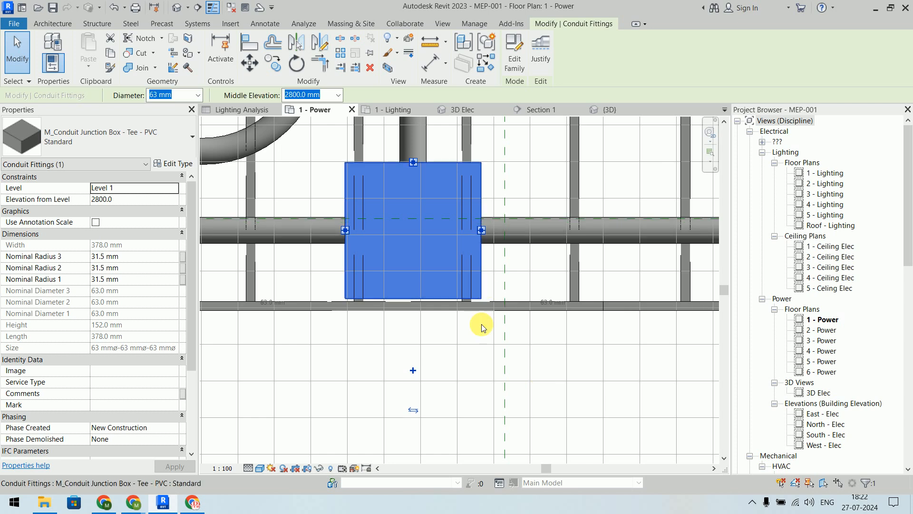
pyautogui.click(481, 354)
# Step: Examine the conduit tee junction box and its connected conduits inside the ladder tray tee from several sides in the 3D Elec view
pyautogui.click(468, 111)
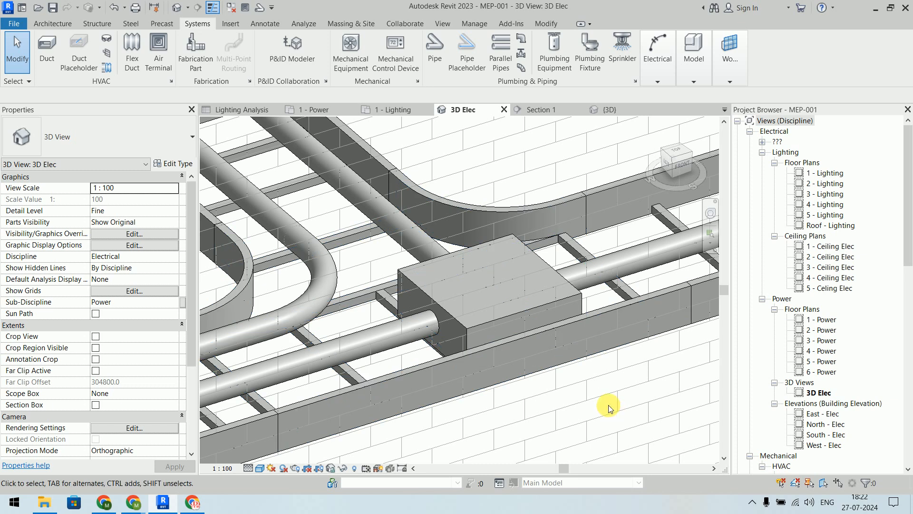
pyautogui.scroll(-5, 608, 404)
pyautogui.scroll(1, 585, 391)
pyautogui.moveTo(542, 378); pyautogui.dragTo(304, 321, button='middle')
pyautogui.keyDown('shift'); pyautogui.moveTo(304, 321); pyautogui.dragTo(452, 348, button='middle'); pyautogui.keyUp('shift')
pyautogui.scroll(-2, 358, 286)
pyautogui.moveTo(371, 290); pyautogui.dragTo(630, 379, button='middle')
pyautogui.click(300, 349)
pyautogui.moveTo(332, 388)
pyautogui.keyDown('shift'); pyautogui.mouseDown(button='middle')
pyautogui.moveTo(361, 326)
pyautogui.moveTo(460, 346)
pyautogui.moveTo(432, 387)
pyautogui.mouseUp(button='middle'); pyautogui.keyUp('shift')
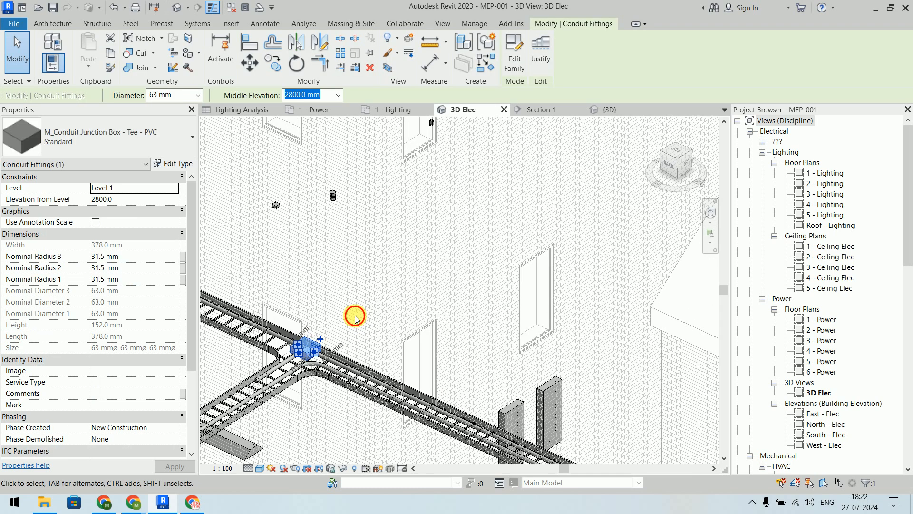
pyautogui.press('Escape')
pyautogui.scroll(5, 313, 357)
pyautogui.moveTo(310, 347); pyautogui.dragTo(485, 298, button='middle')
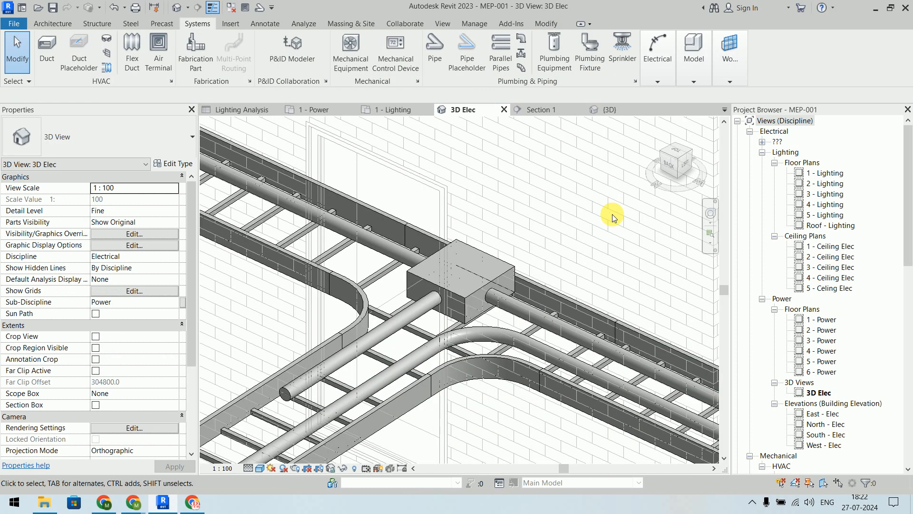
pyautogui.keyDown('shift'); pyautogui.moveTo(606, 227); pyautogui.dragTo(442, 226, button='middle'); pyautogui.keyUp('shift')
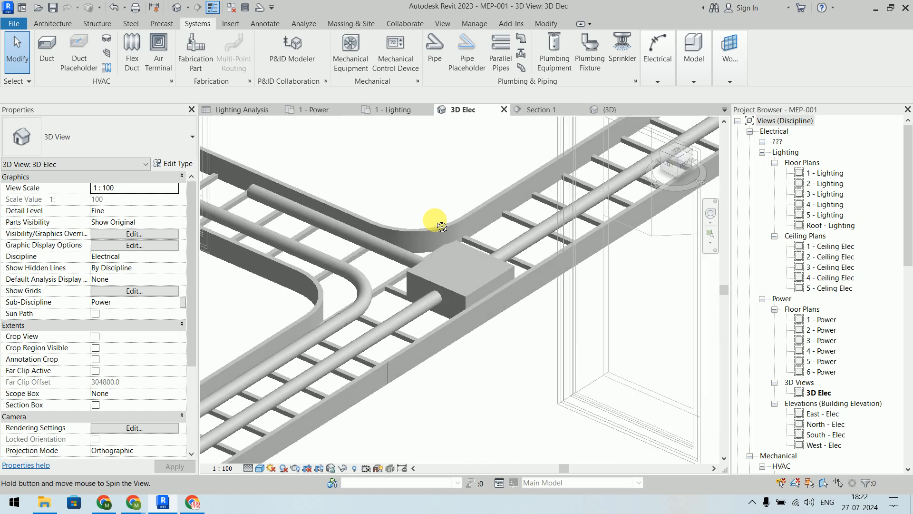
# Step: View the whole building model from the home, top, corner and front orientations and fit it in an isometric view
pyautogui.click(678, 158)
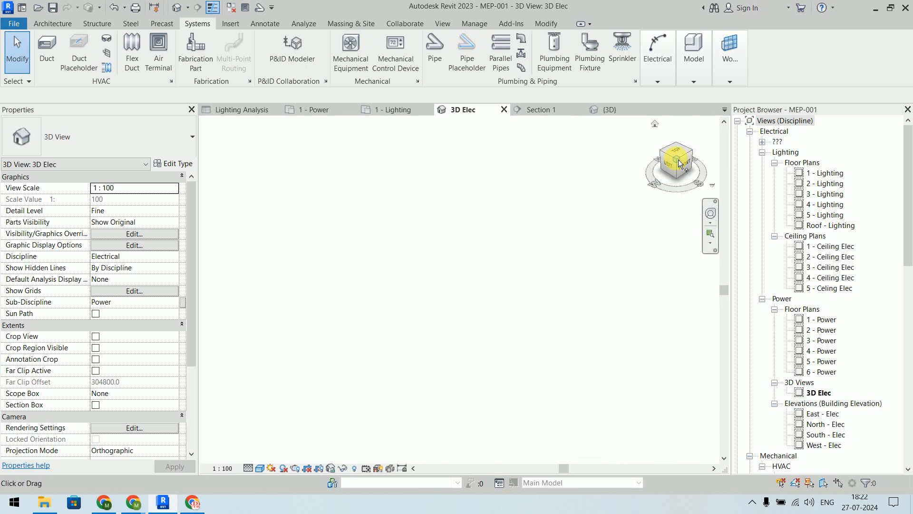
pyautogui.click(655, 124)
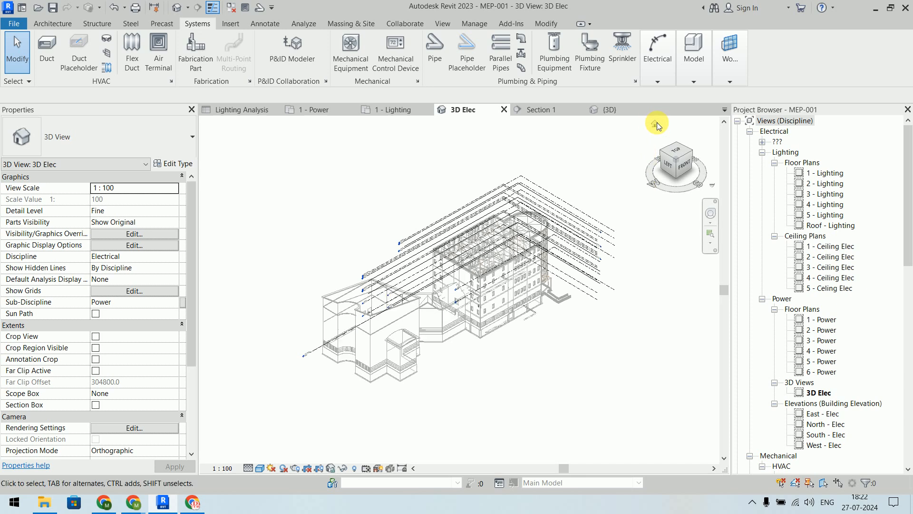
pyautogui.click(681, 157)
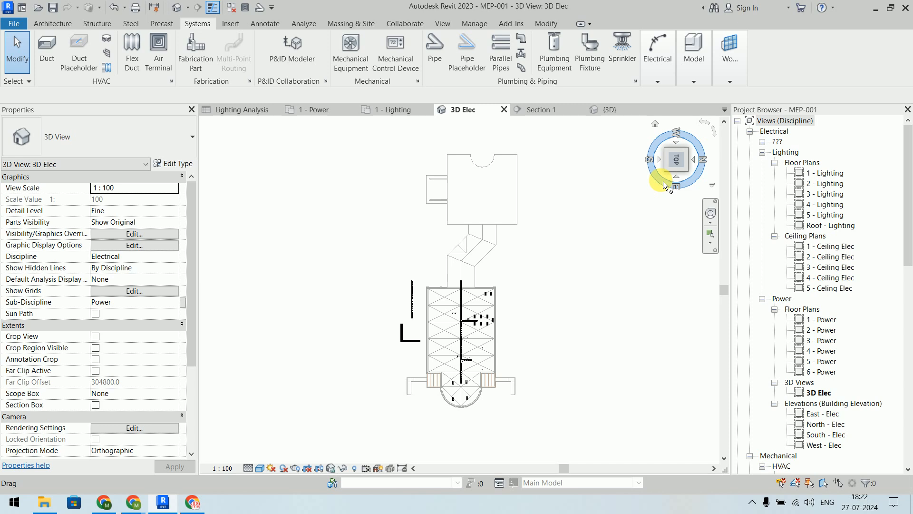
pyautogui.click(689, 173)
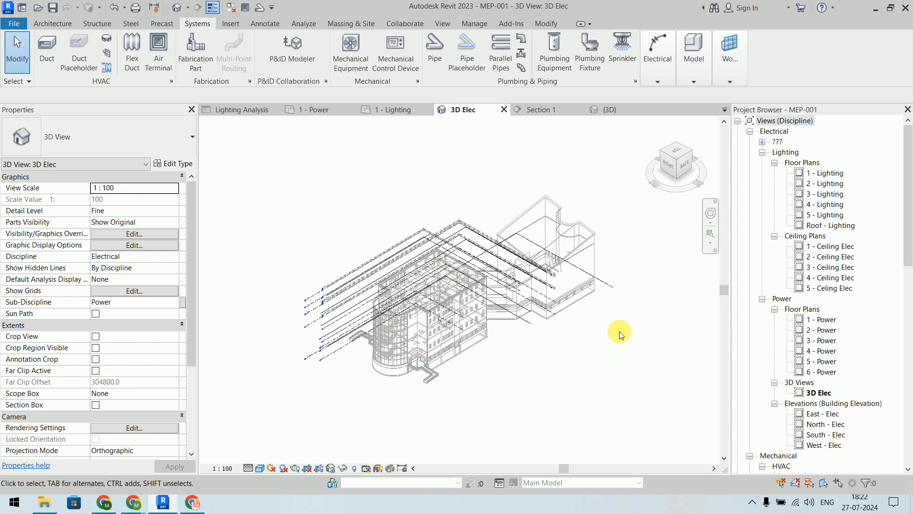
pyautogui.click(660, 153)
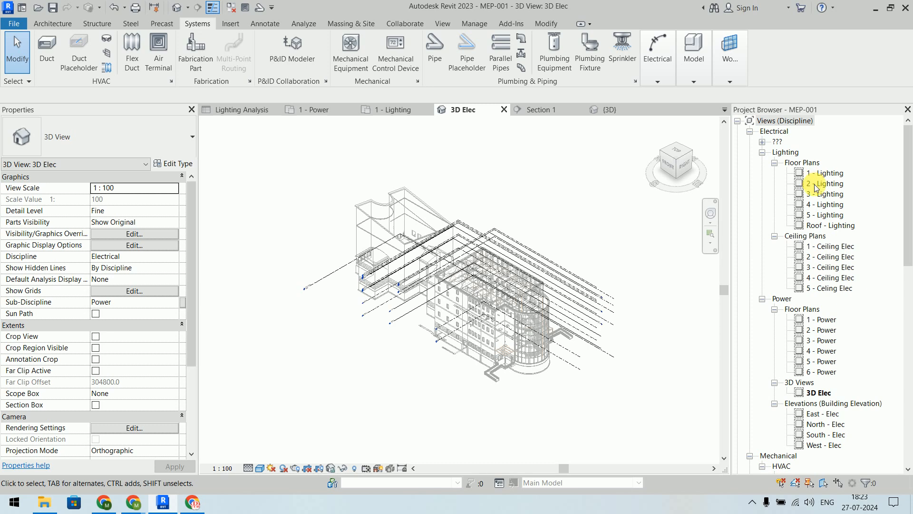
pyautogui.click(664, 166)
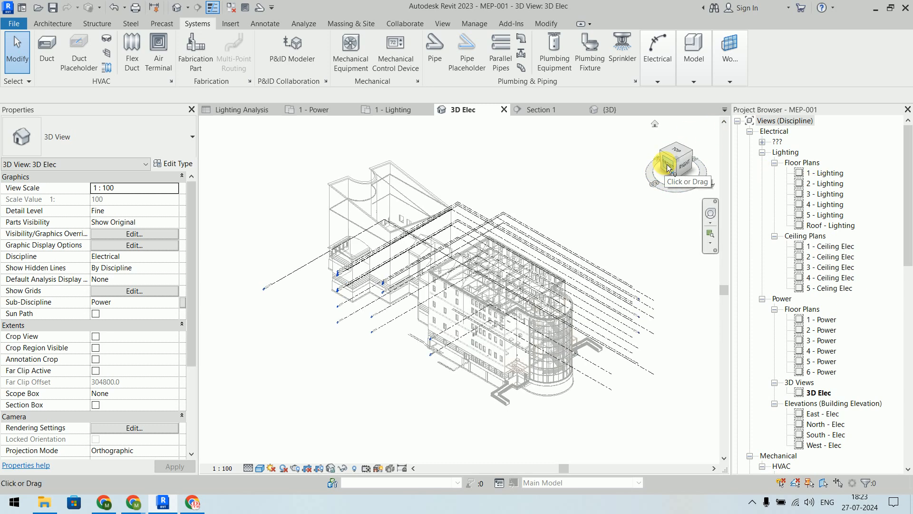
pyautogui.click(667, 165)
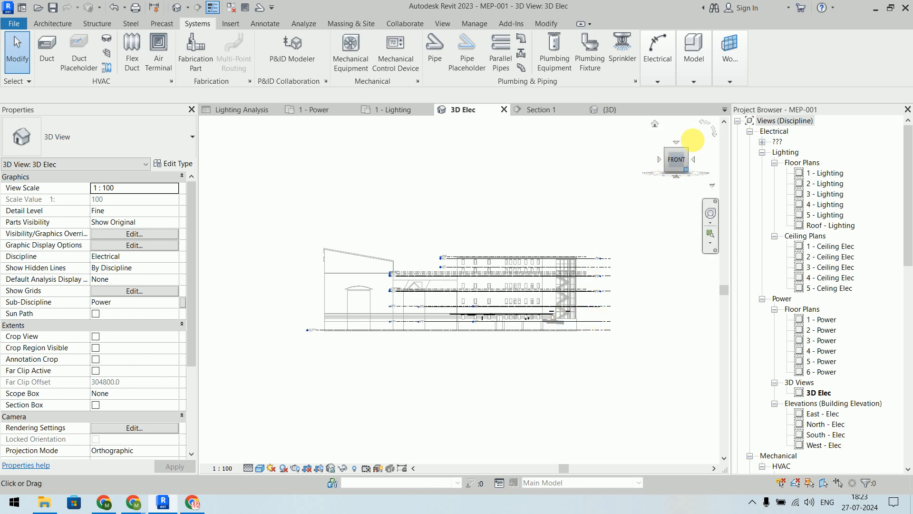
pyautogui.scroll(5, 544, 323)
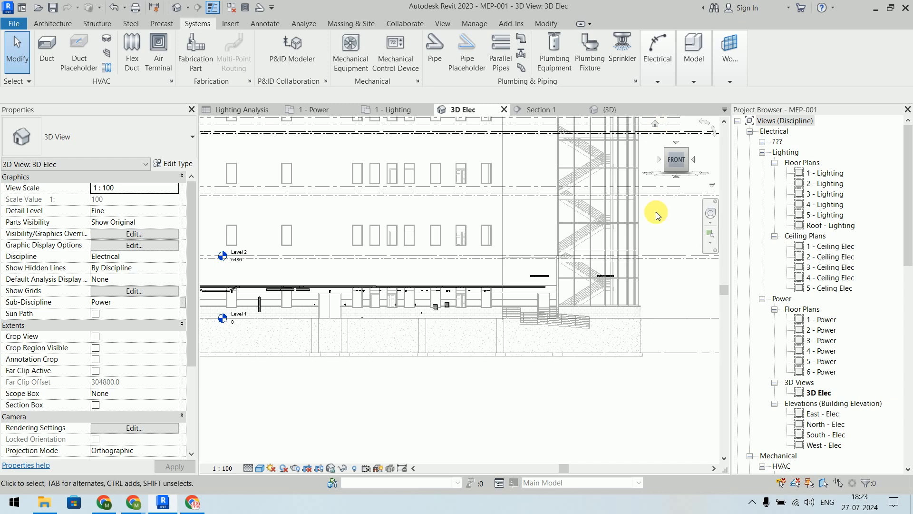
pyautogui.scroll(-3, 656, 213)
pyautogui.keyDown('shift'); pyautogui.moveTo(656, 214); pyautogui.dragTo(458, 250, button='middle'); pyautogui.keyUp('shift')
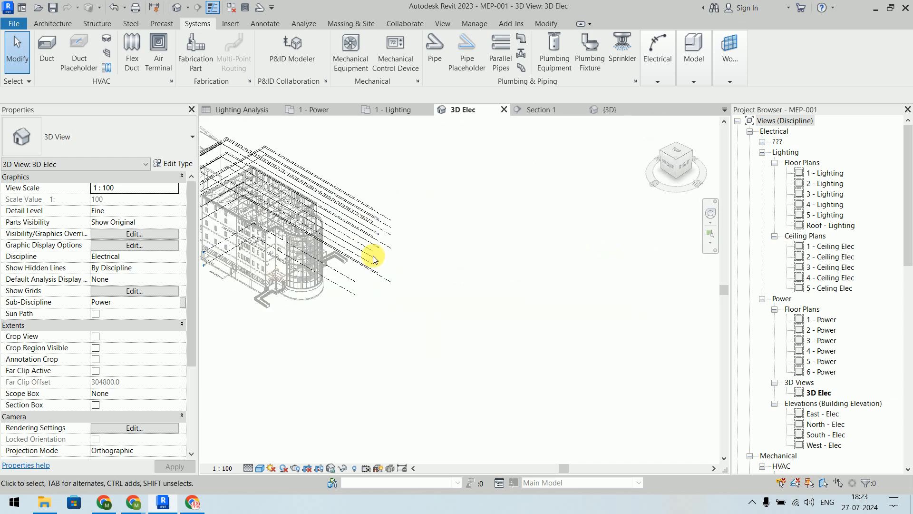
pyautogui.middleClick(683, 308)
pyautogui.middleClick(684, 308)
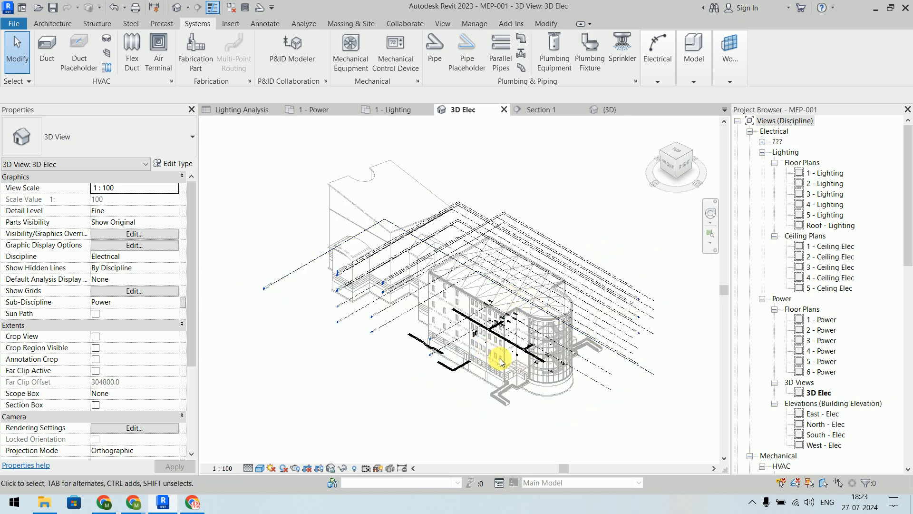
# Step: Inspect the junction box at the ladder tray tee close up from several angles, checking the surrounding tray fitting and conduits
pyautogui.scroll(4, 510, 343)
pyautogui.scroll(4, 510, 344)
pyautogui.scroll(3, 383, 175)
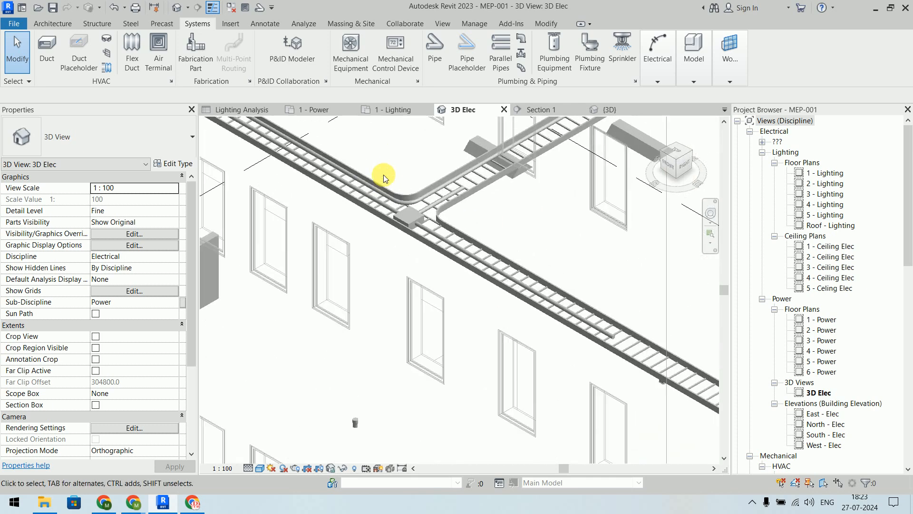
pyautogui.keyDown('shift'); pyautogui.moveTo(412, 224); pyautogui.dragTo(413, 209, button='middle'); pyautogui.keyUp('shift')
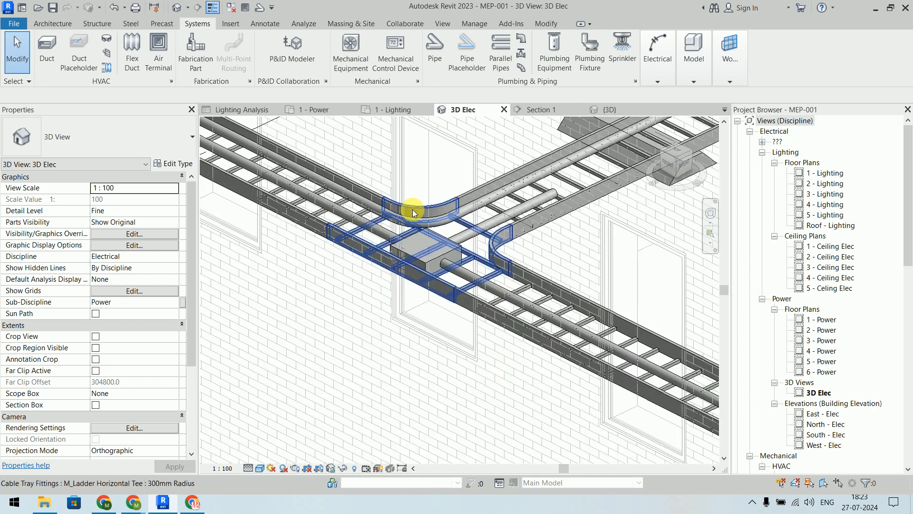
pyautogui.click(423, 246)
pyautogui.keyDown('shift'); pyautogui.moveTo(323, 270); pyautogui.dragTo(637, 293, button='middle'); pyautogui.keyUp('shift')
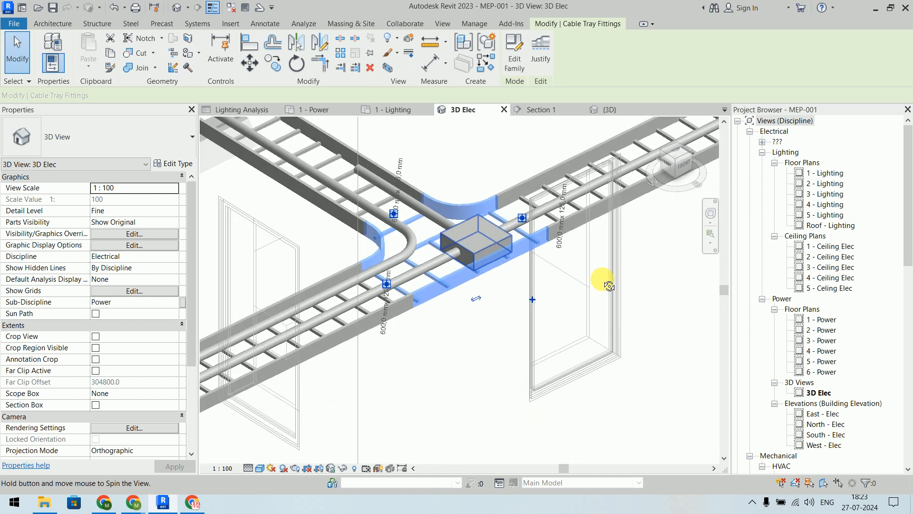
pyautogui.press('Escape')
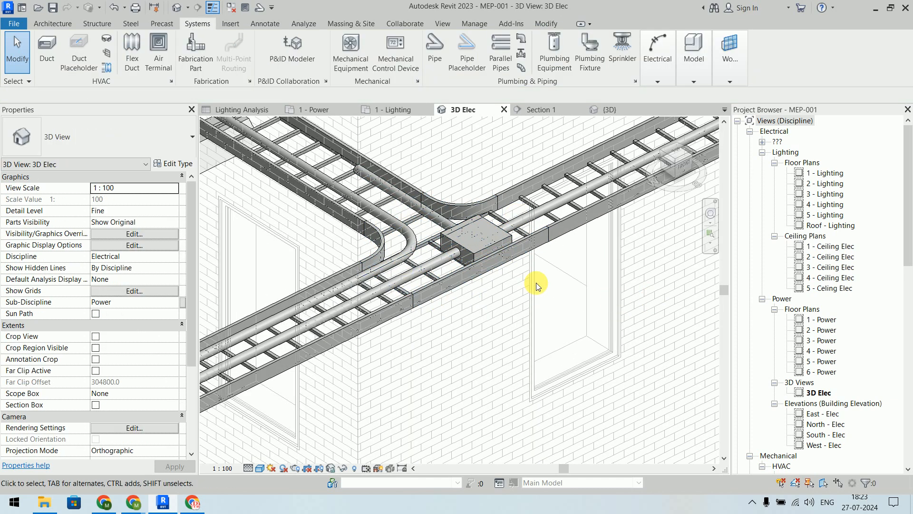
pyautogui.keyDown('shift'); pyautogui.moveTo(535, 283); pyautogui.dragTo(481, 199, button='middle'); pyautogui.keyUp('shift')
pyautogui.scroll(-3, 601, 275)
pyautogui.scroll(5, 587, 267)
pyautogui.click(473, 231)
pyautogui.press('Escape')
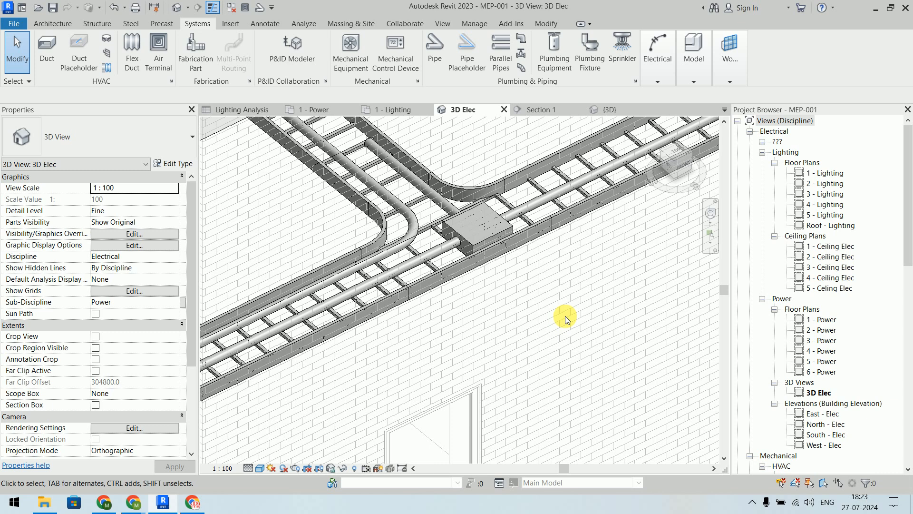
pyautogui.click(663, 48)
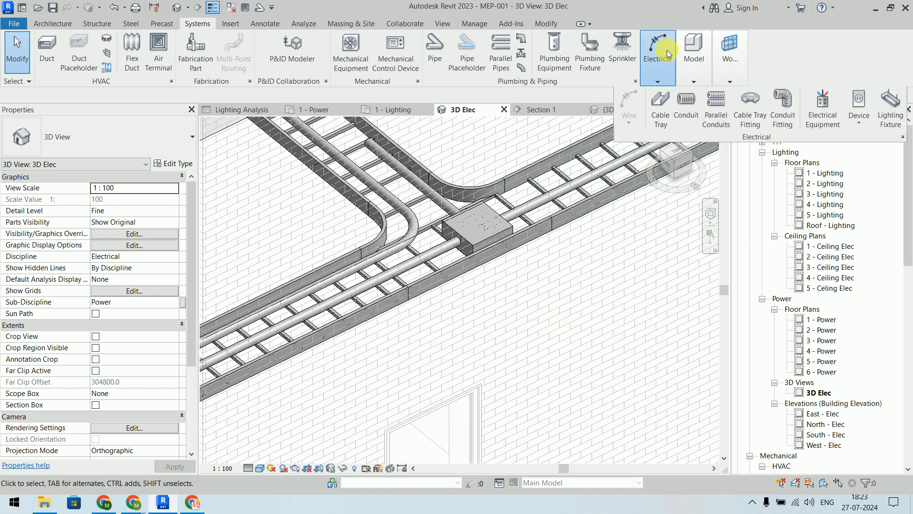
pyautogui.click(695, 71)
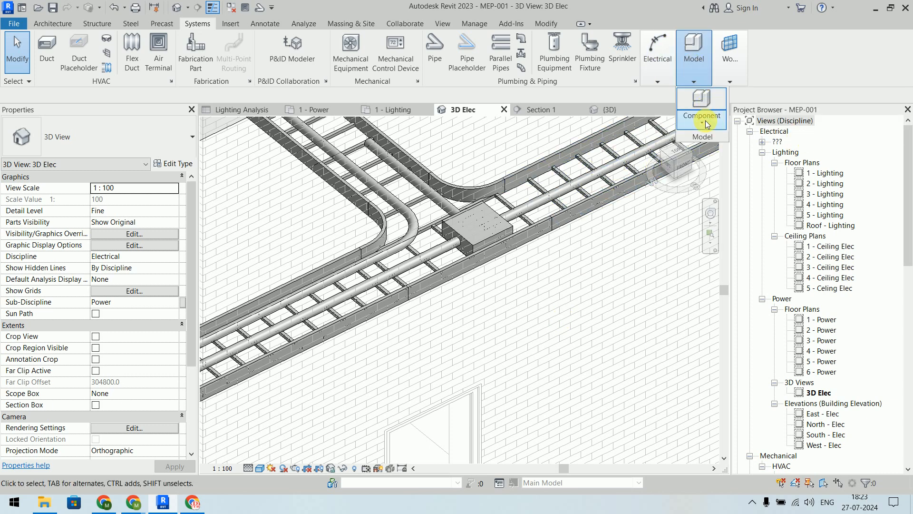
pyautogui.click(663, 73)
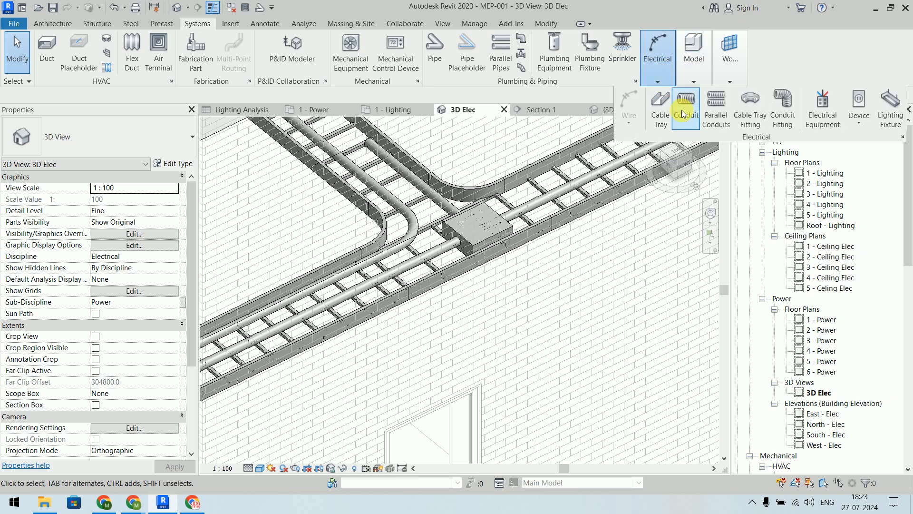
pyautogui.click(819, 130)
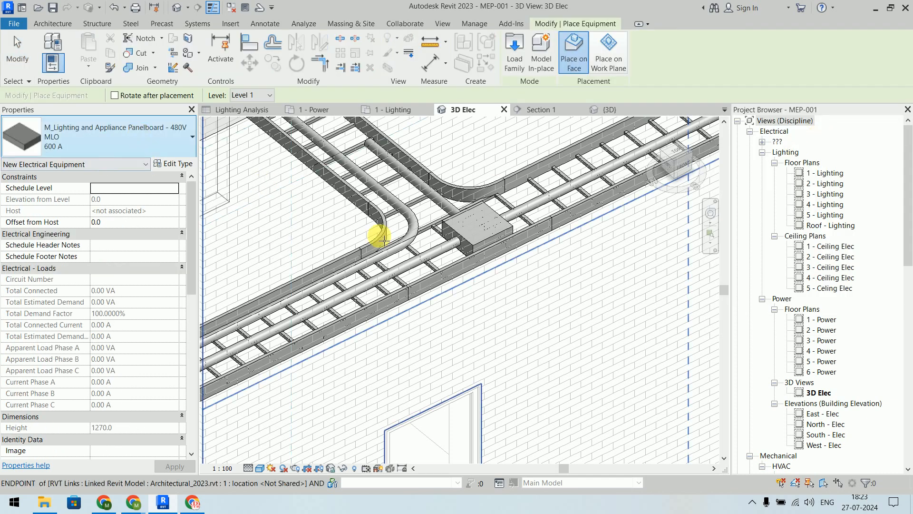
pyautogui.press('Escape')
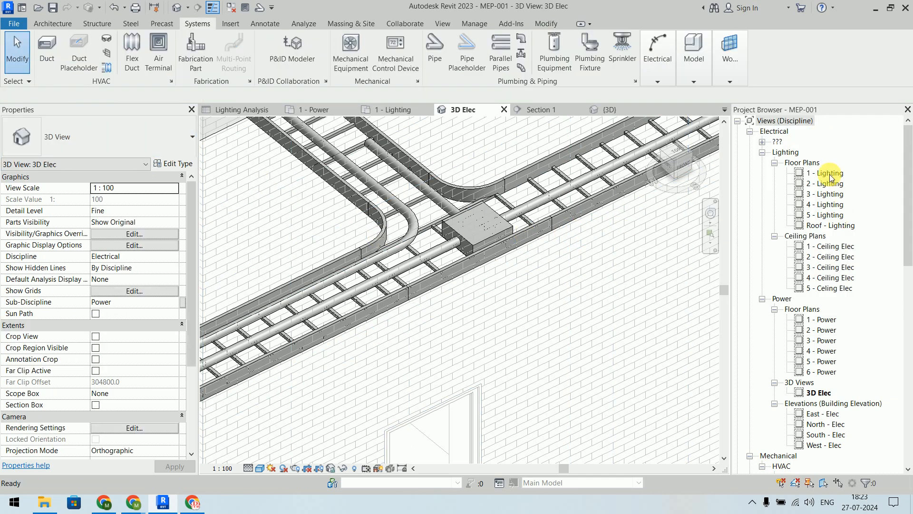
# Step: Place a 45 kVA M_Dry Type Transformer - 480-208Y120 - NEMA Type 2 in the open area outside the building in the 1 - Power plan
pyautogui.scroll(-3, 822, 339)
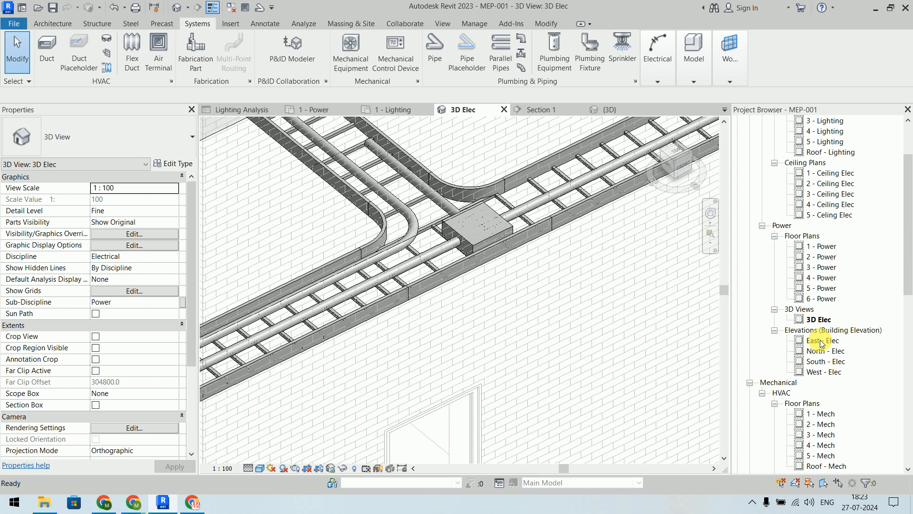
pyautogui.doubleClick(821, 246)
pyautogui.scroll(-3, 411, 269)
pyautogui.scroll(-4, 412, 269)
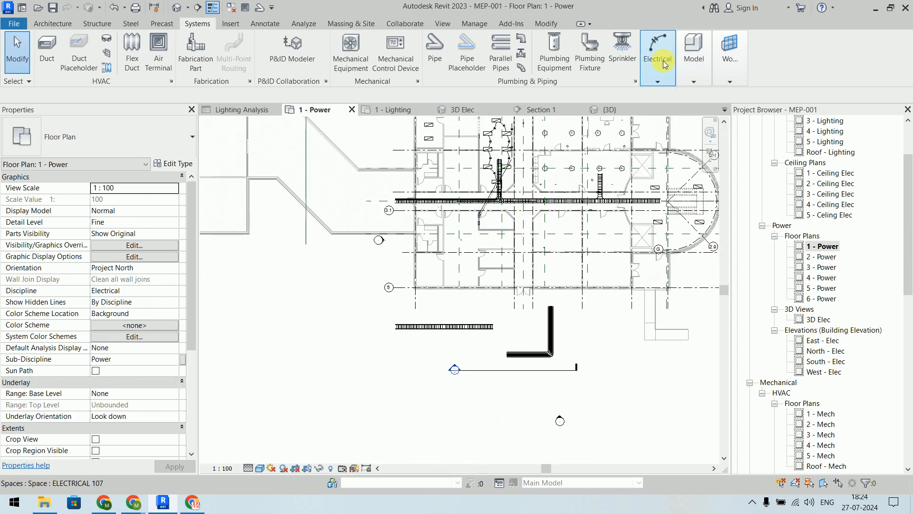
pyautogui.moveTo(662, 59)
pyautogui.click(822, 114)
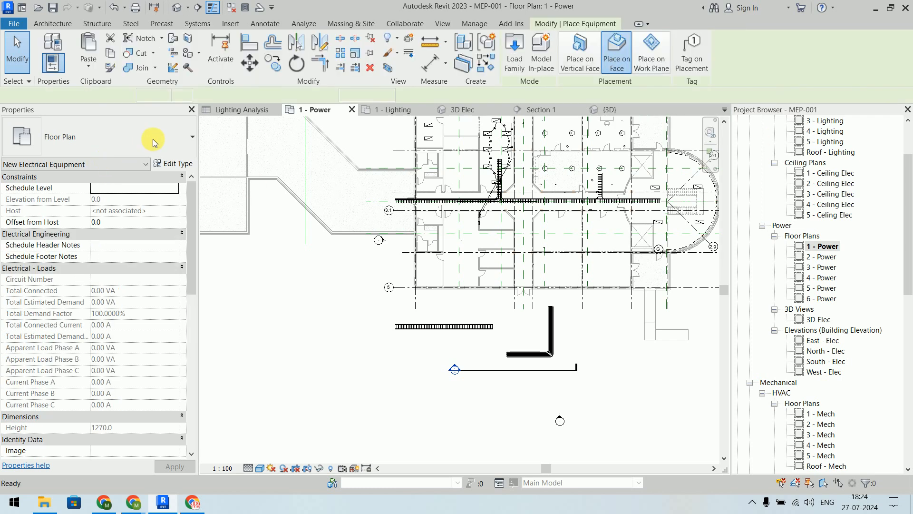
pyautogui.click(100, 136)
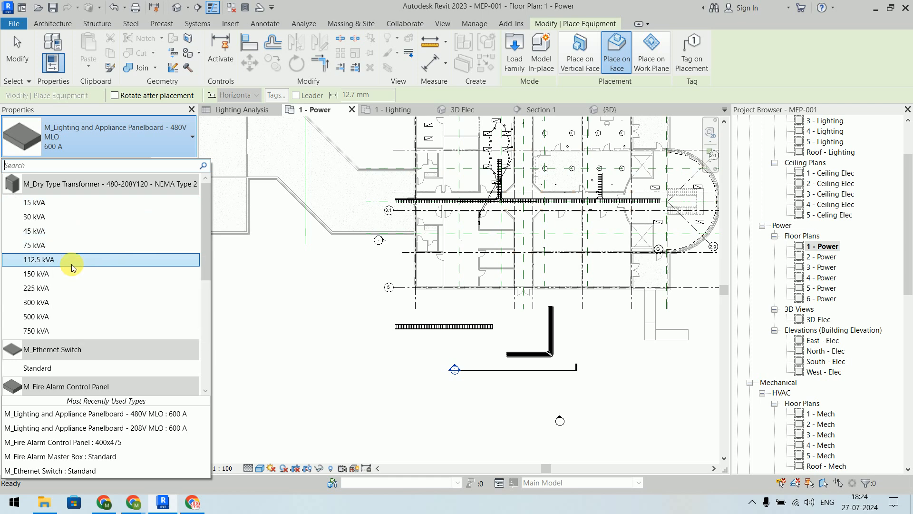
pyautogui.click(61, 232)
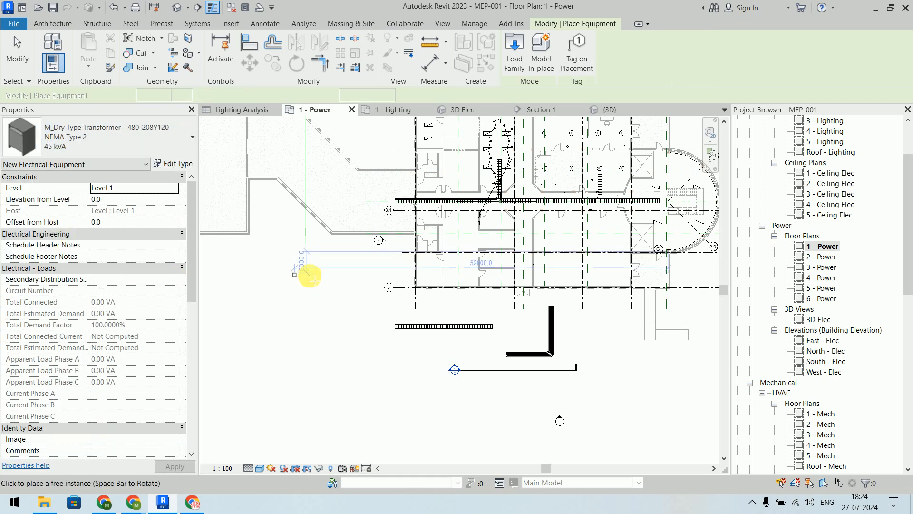
pyautogui.scroll(5, 309, 271)
pyautogui.click(418, 199)
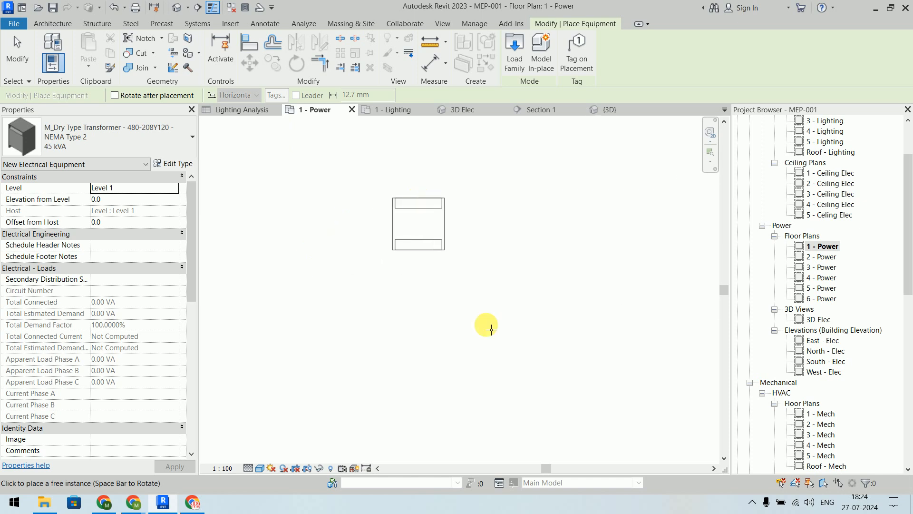
pyautogui.press('Escape')
pyautogui.press('Escape')
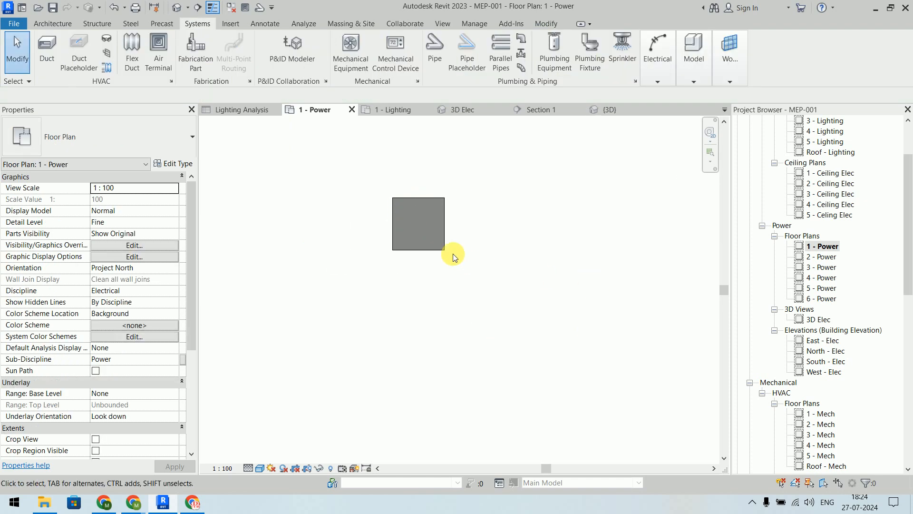
# Step: Select the placed 45 kVA transformer and examine the electrical and conduit connectors on its sides and centre
pyautogui.click(444, 248)
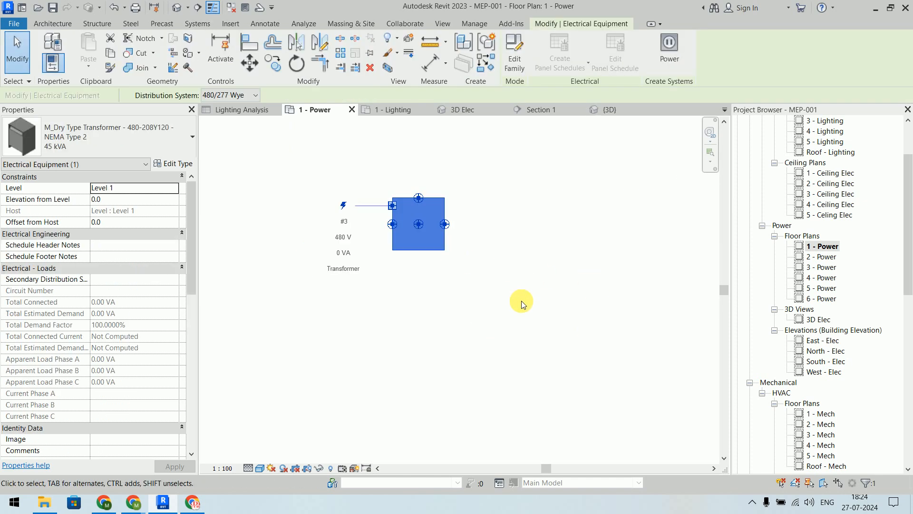
pyautogui.scroll(4, 383, 230)
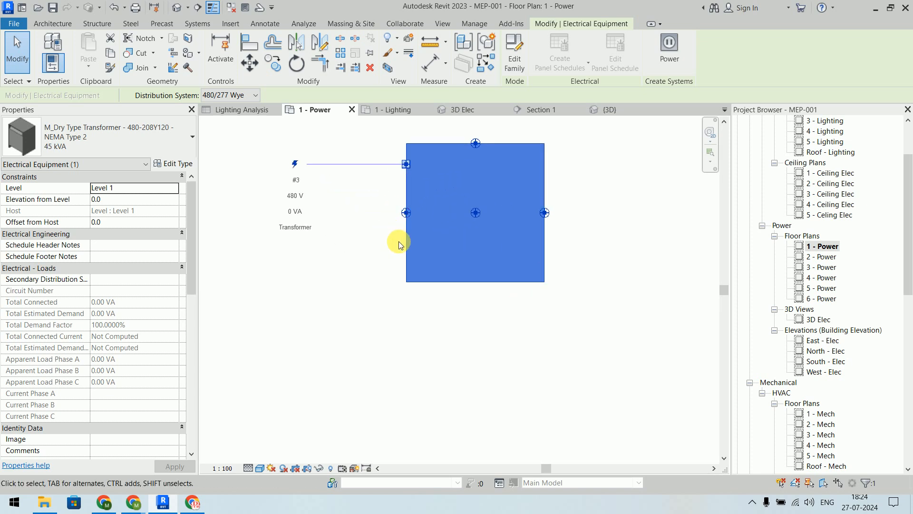
pyautogui.moveTo(397, 241); pyautogui.dragTo(391, 292, button='middle')
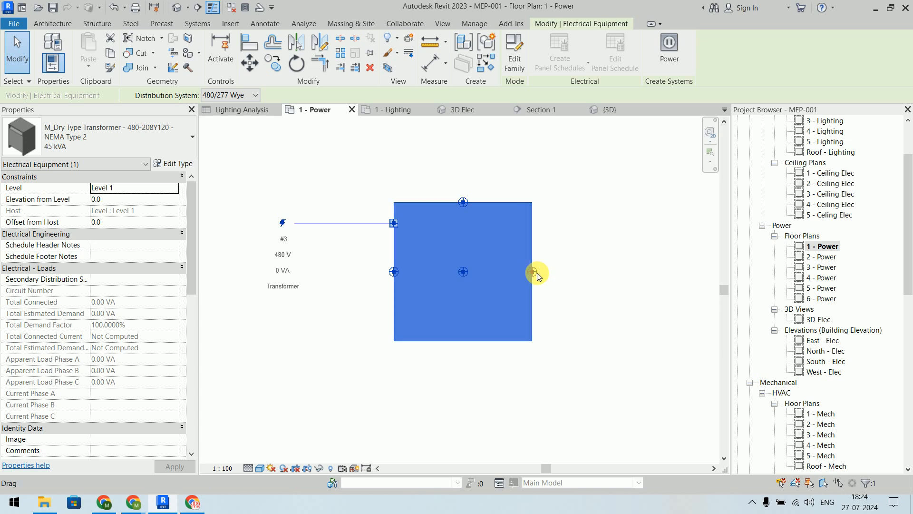
pyautogui.click(587, 232)
pyautogui.scroll(-4, 618, 224)
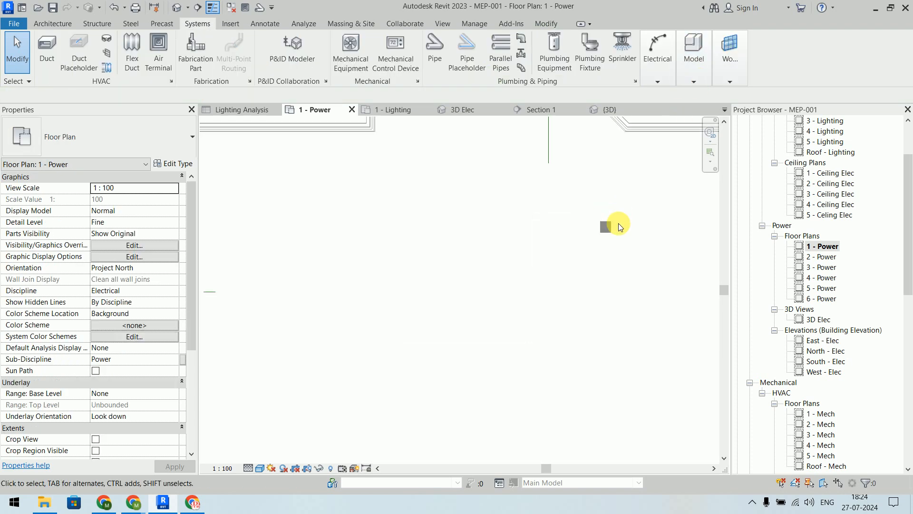
# Step: Set the transformer's panel name to TR001
pyautogui.click(417, 260)
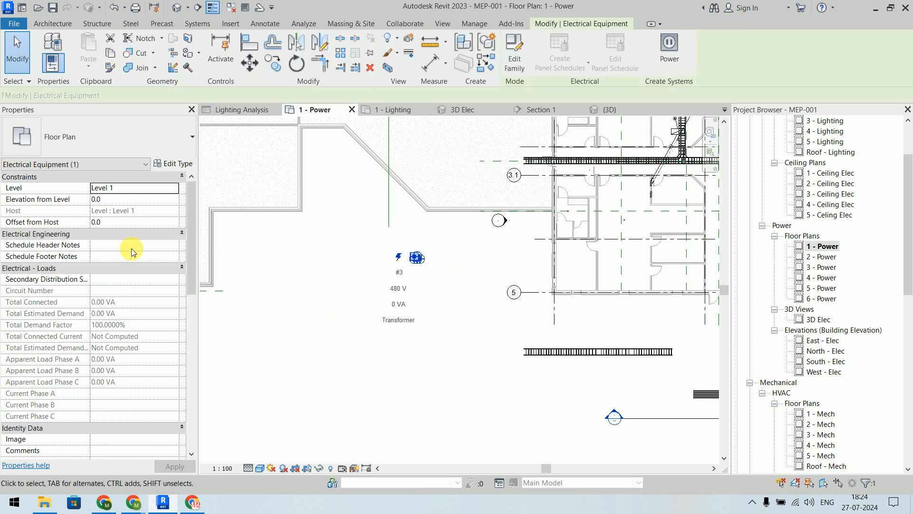
pyautogui.moveTo(195, 224); pyautogui.dragTo(198, 316)
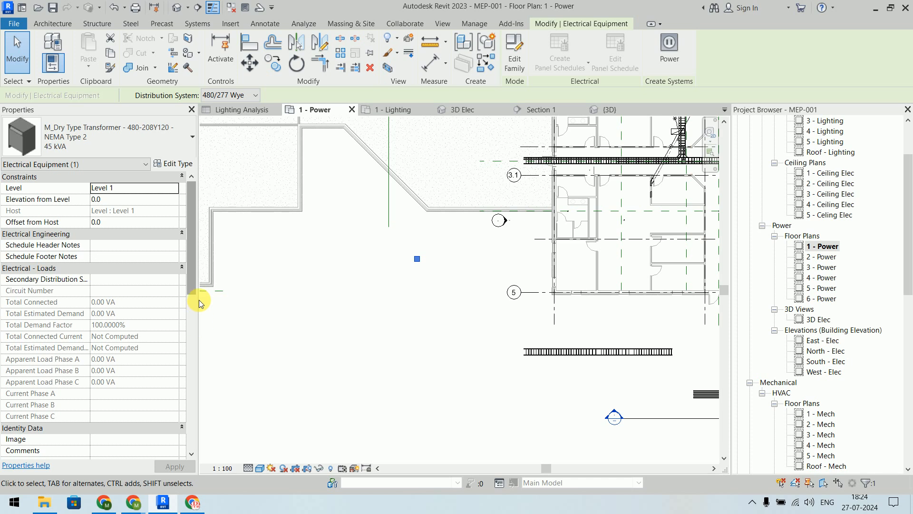
pyautogui.moveTo(190, 271); pyautogui.dragTo(193, 403)
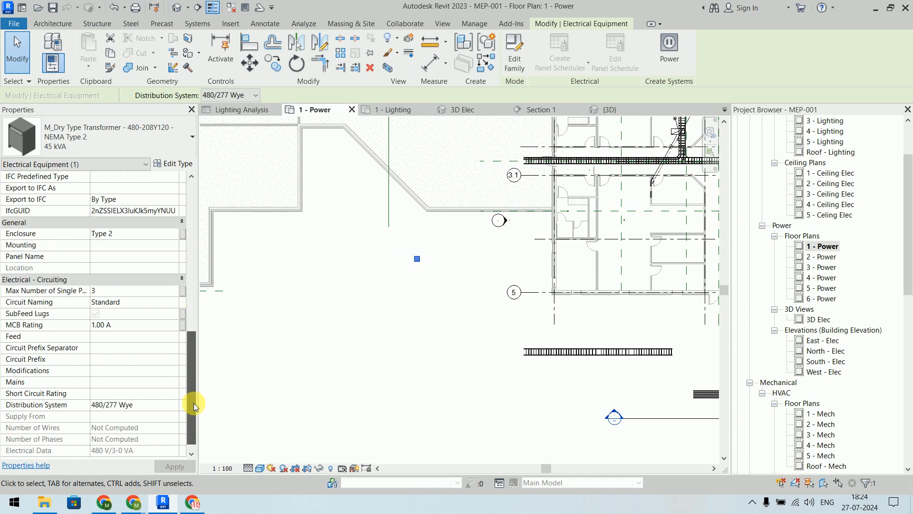
pyautogui.click(123, 256)
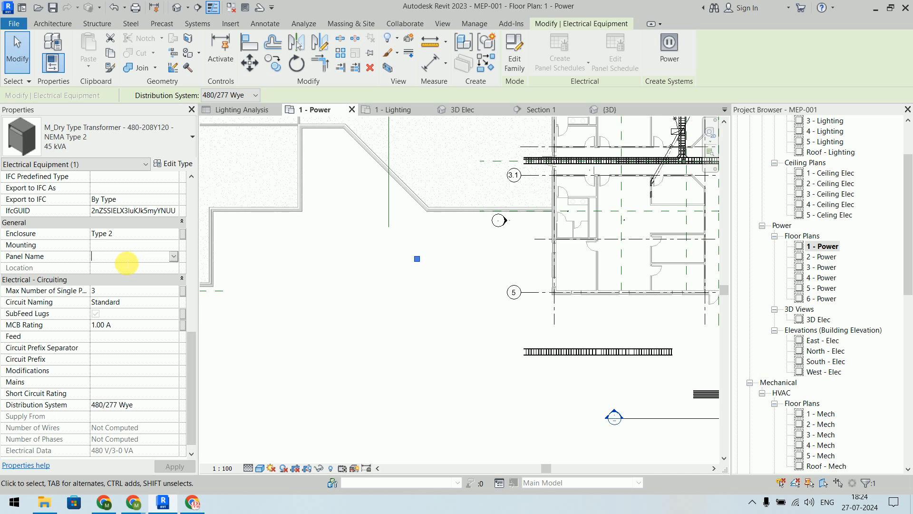
pyautogui.write('TR001')
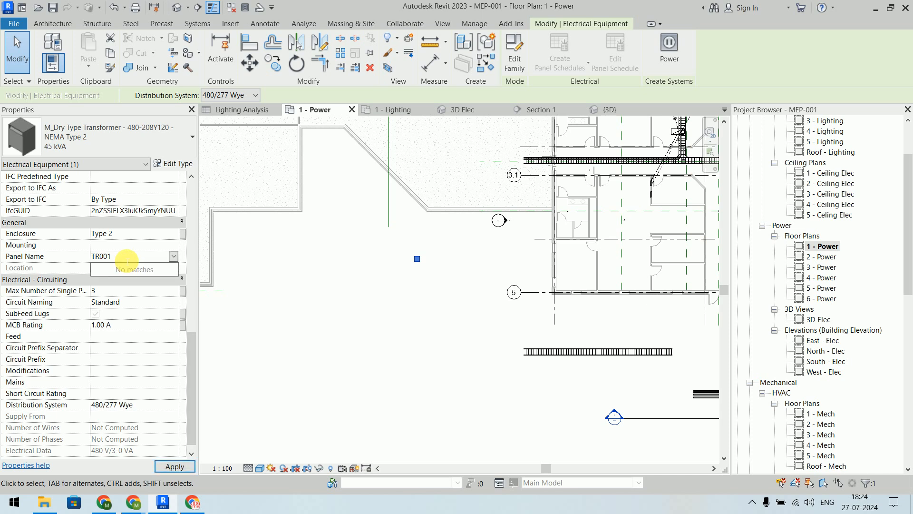
pyautogui.press('Return')
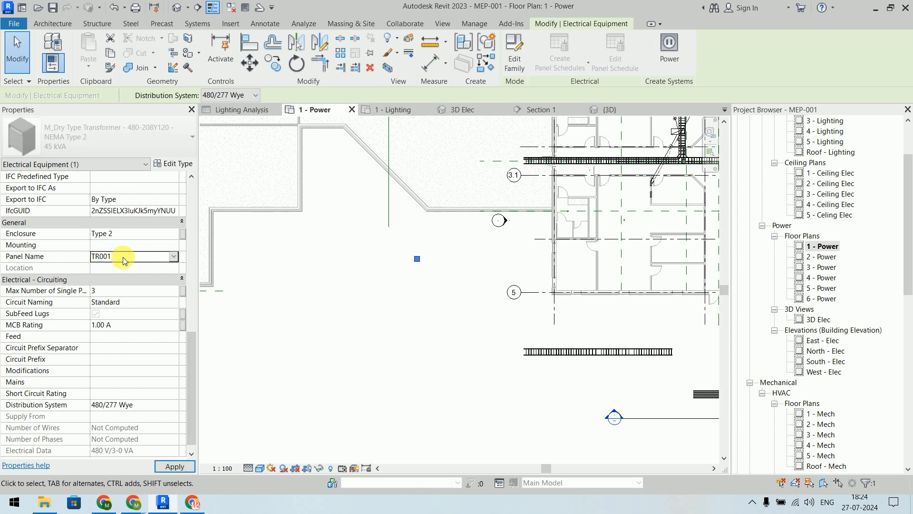
pyautogui.click(414, 320)
# Step: Create a power circuit for the 208V lighting panelboard GF P1 and check which panels are available to feed it
pyautogui.moveTo(346, 329); pyautogui.dragTo(168, 379, button='middle')
pyautogui.scroll(3, 279, 299)
pyautogui.moveTo(364, 295); pyautogui.dragTo(378, 294, button='middle')
pyautogui.moveTo(573, 244); pyautogui.dragTo(177, 301, button='middle')
pyautogui.scroll(4, 341, 213)
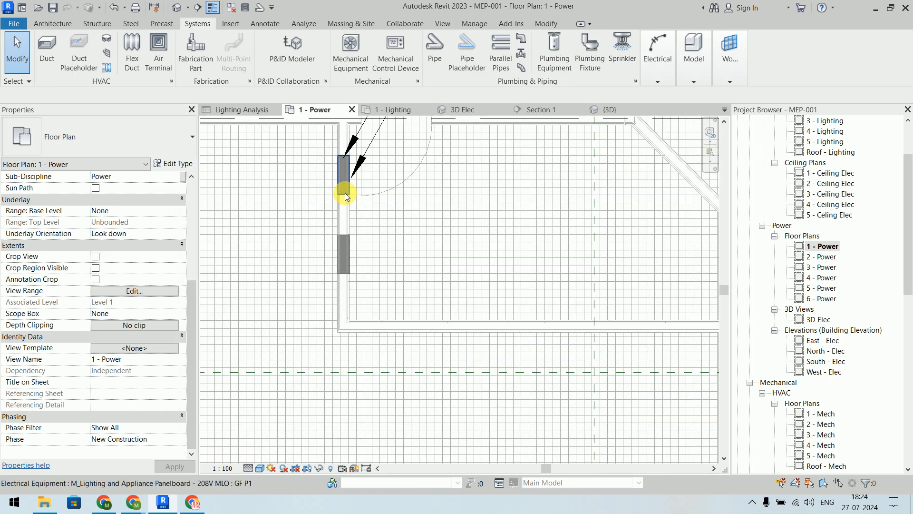
pyautogui.click(346, 180)
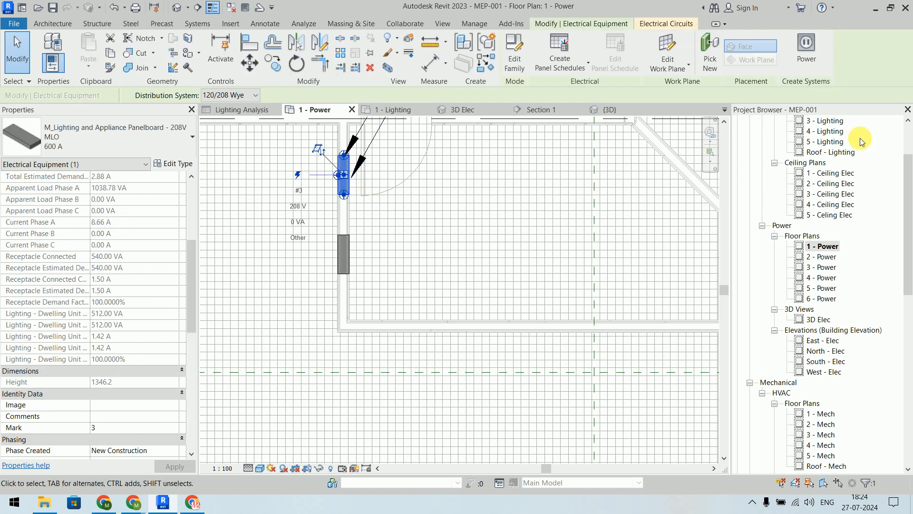
pyautogui.click(807, 50)
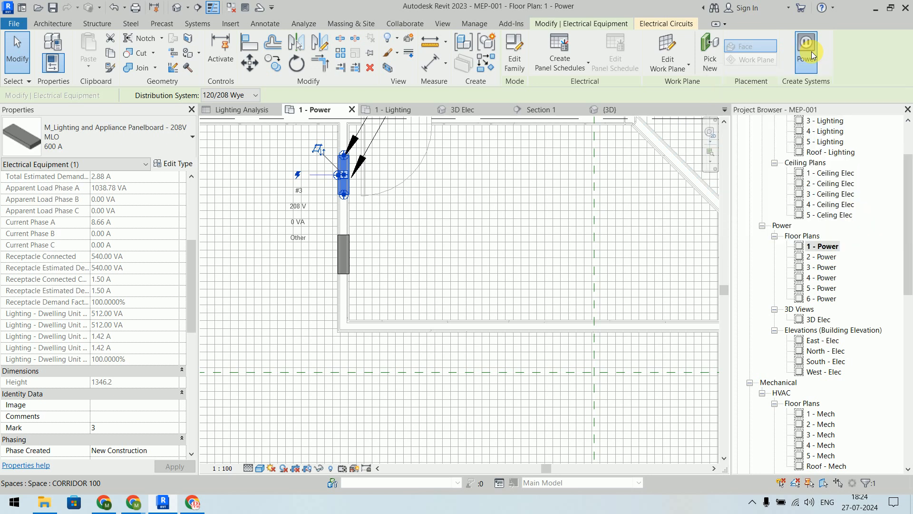
pyautogui.click(687, 45)
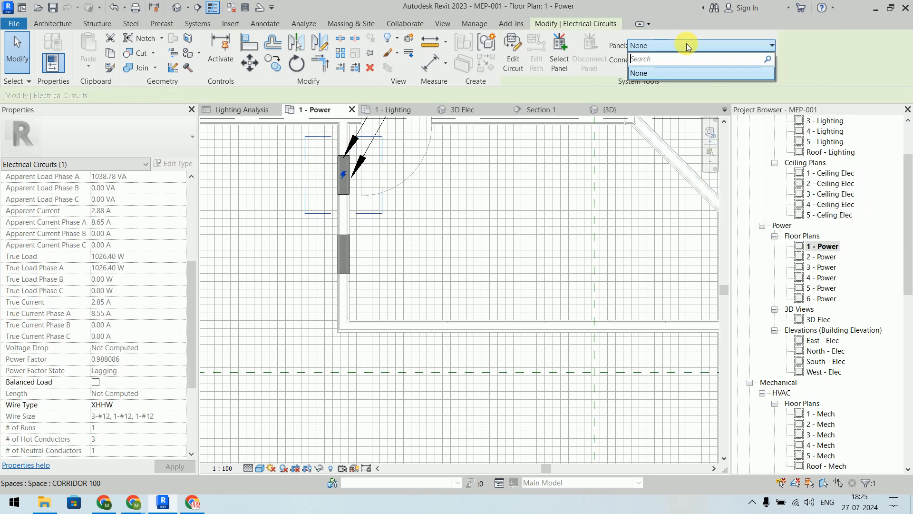
pyautogui.click(686, 46)
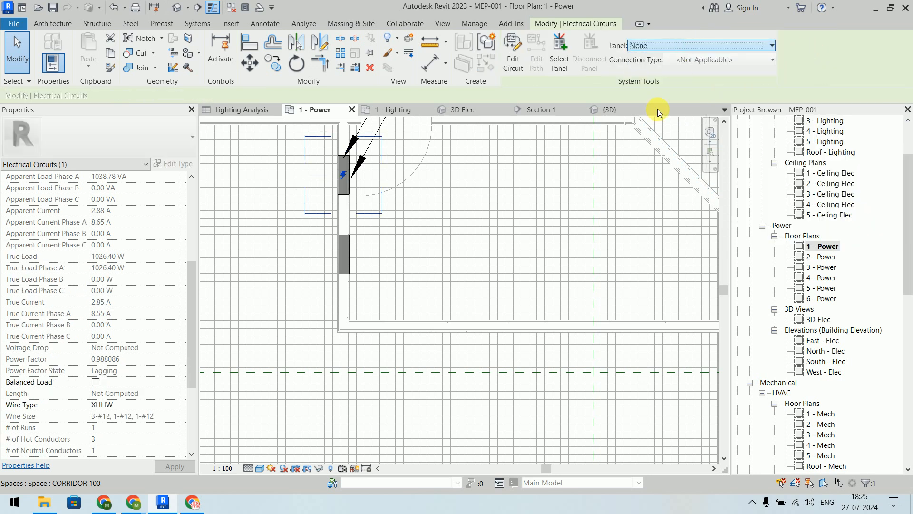
pyautogui.press('Escape')
# Step: Create a power circuit for the 480V panelboard GF P2 and check which panels are available to feed it
pyautogui.click(337, 183)
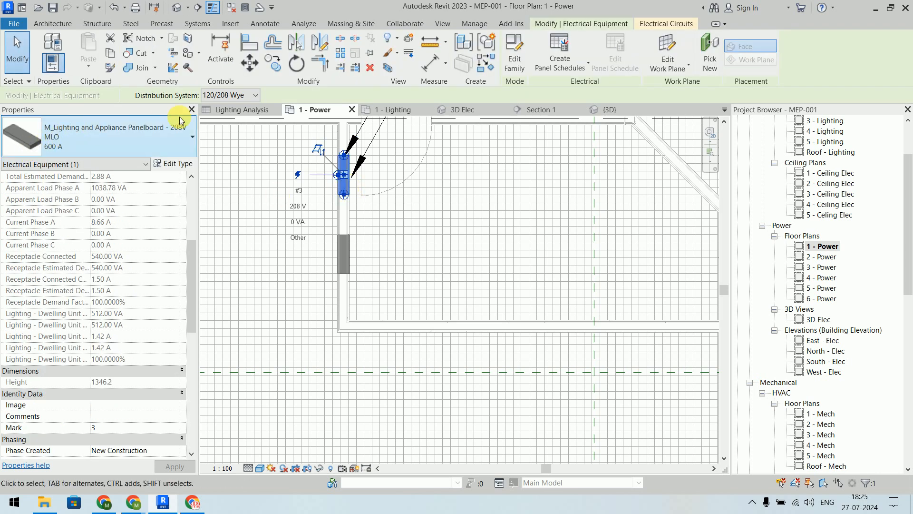
pyautogui.click(529, 199)
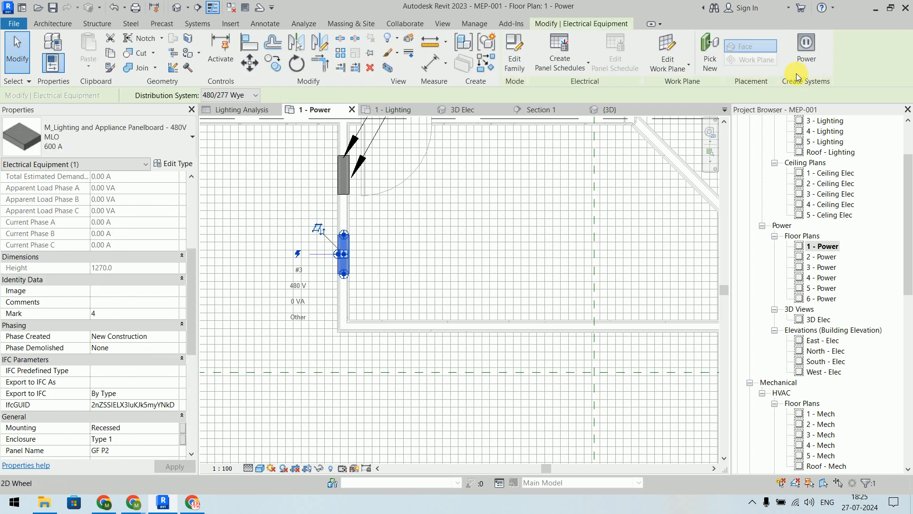
pyautogui.click(804, 61)
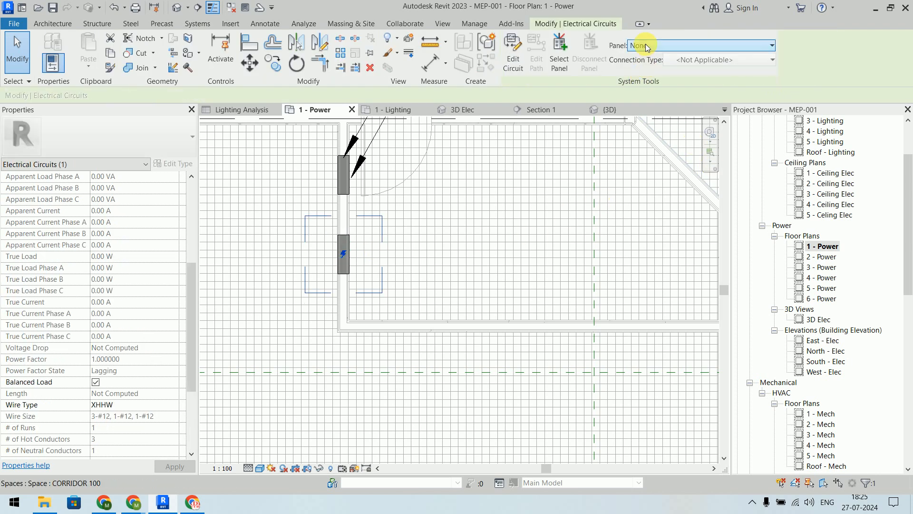
pyautogui.click(640, 45)
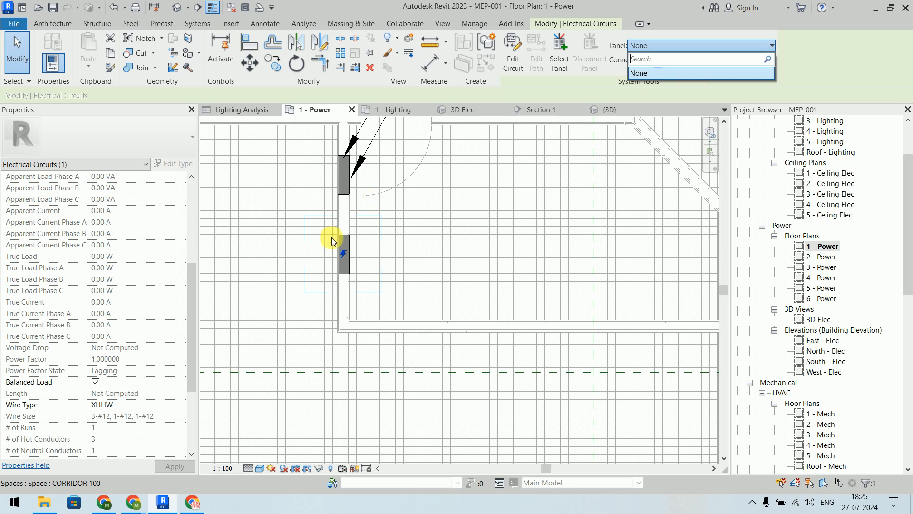
pyautogui.press('Escape')
pyautogui.press('Escape')
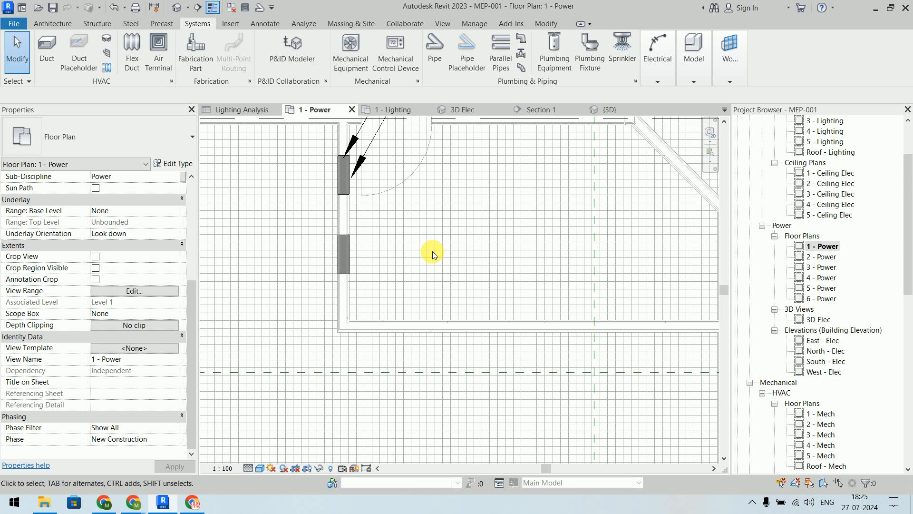
# Step: Add a new voltage definition in the Electrical Settings and look over its value, minimum and maximum fields
pyautogui.scroll(-3, 432, 251)
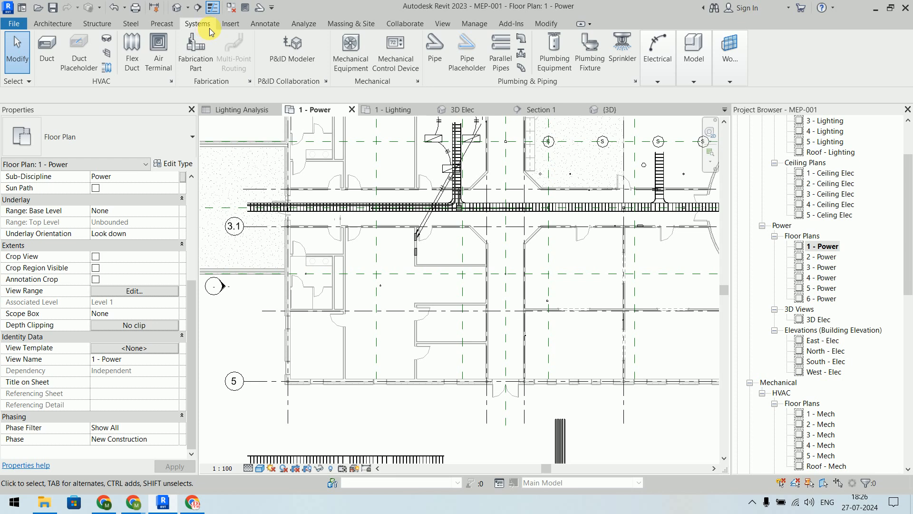
pyautogui.click(671, 63)
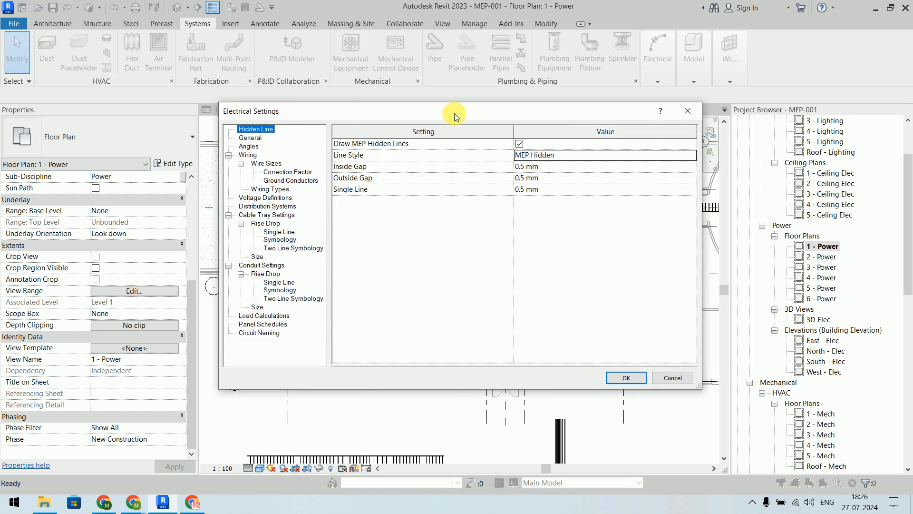
pyautogui.moveTo(457, 109); pyautogui.dragTo(421, 67)
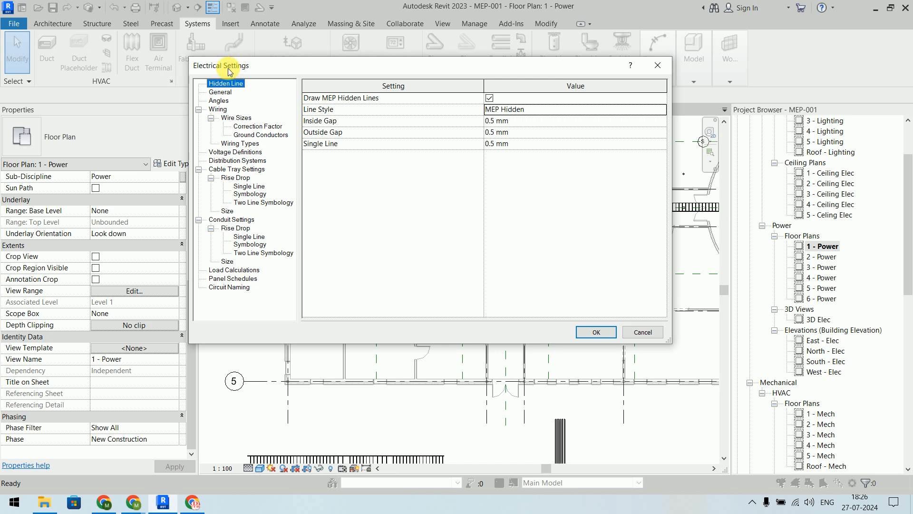
pyautogui.click(249, 153)
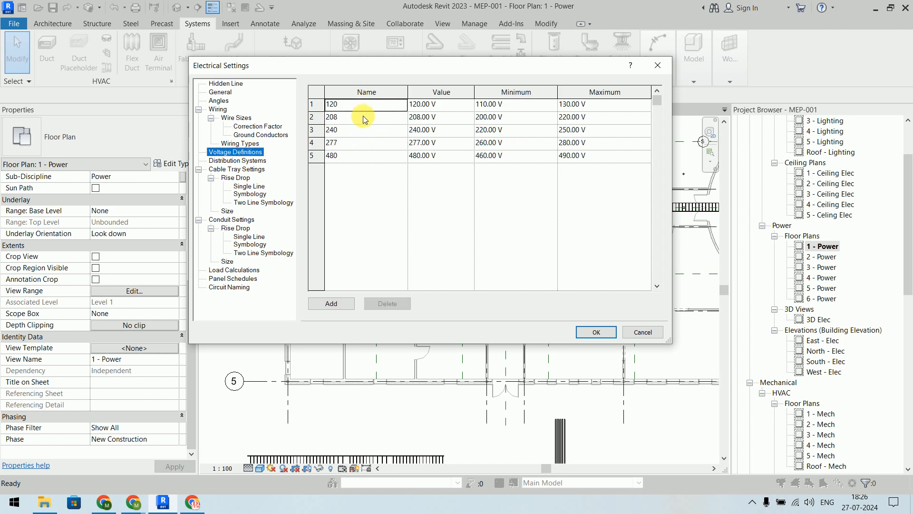
pyautogui.click(330, 304)
pyautogui.click(383, 171)
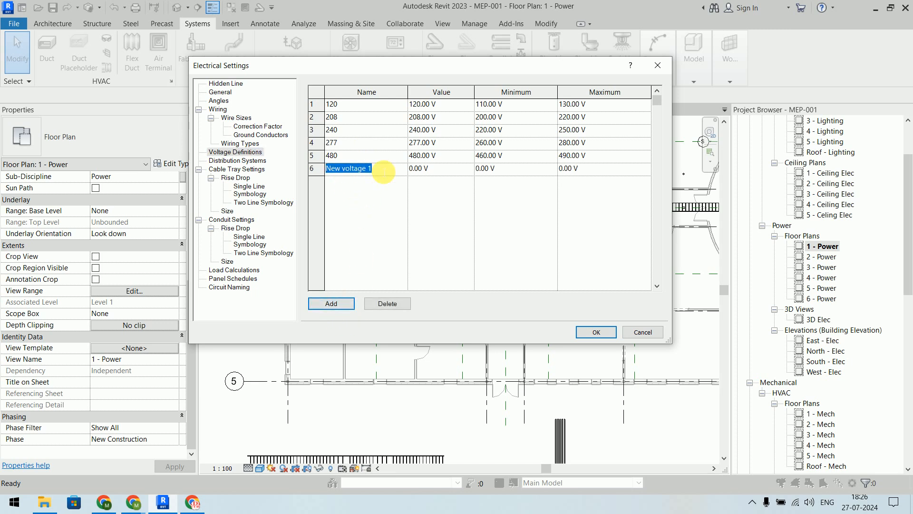
pyautogui.click(433, 170)
pyautogui.click(523, 170)
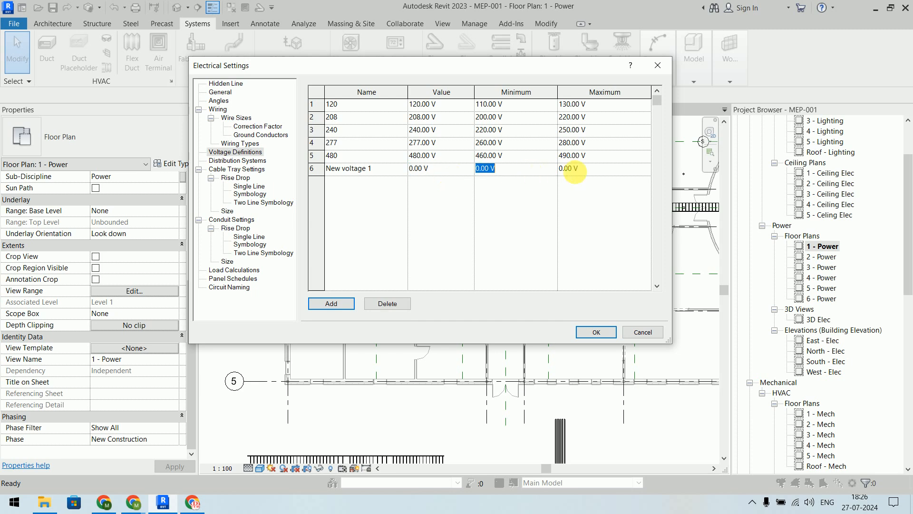
pyautogui.click(606, 171)
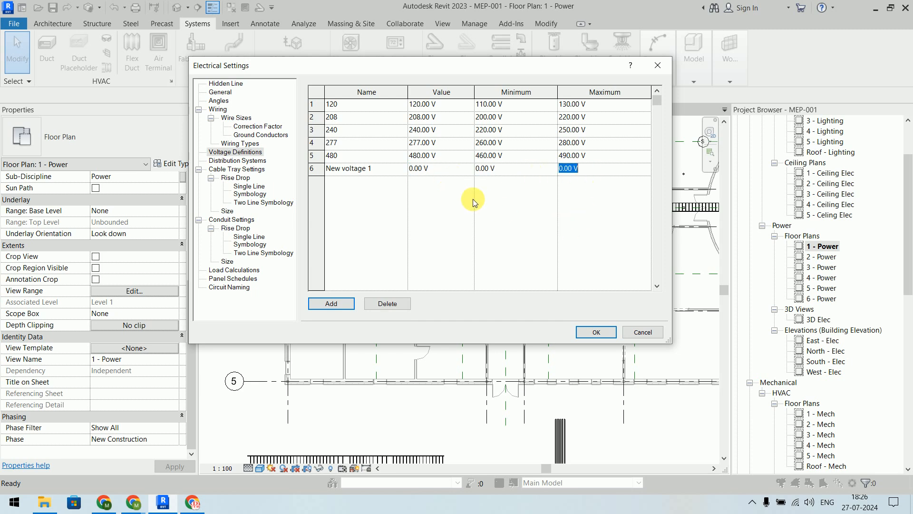
# Step: Define the new voltage with a value of 230 V, minimum 150 V and maximum 240 V, and name it 230
pyautogui.click(443, 173)
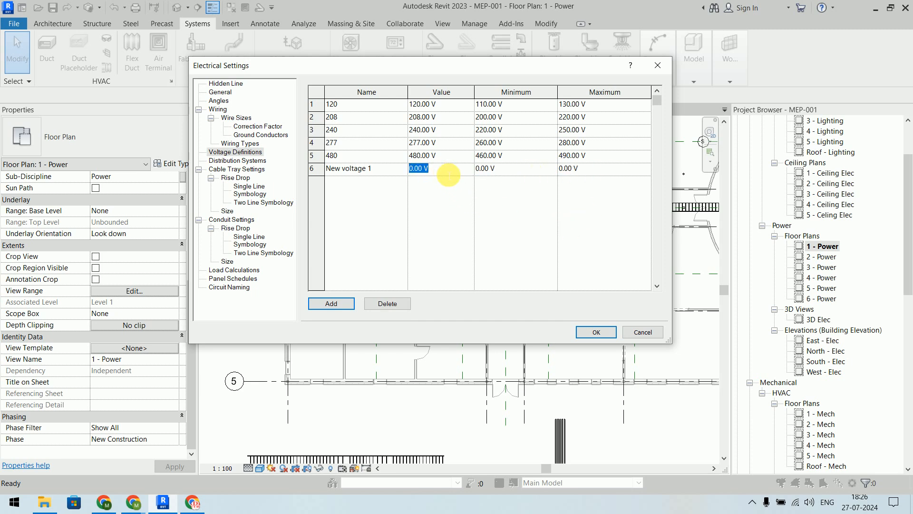
pyautogui.write('2')
pyautogui.write('V')
pyautogui.press('Tab')
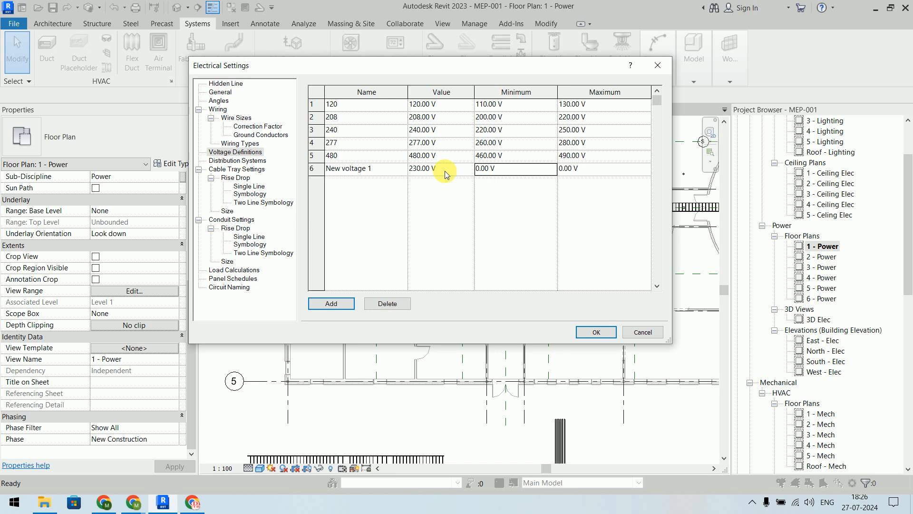
pyautogui.write('150')
pyautogui.press('Tab')
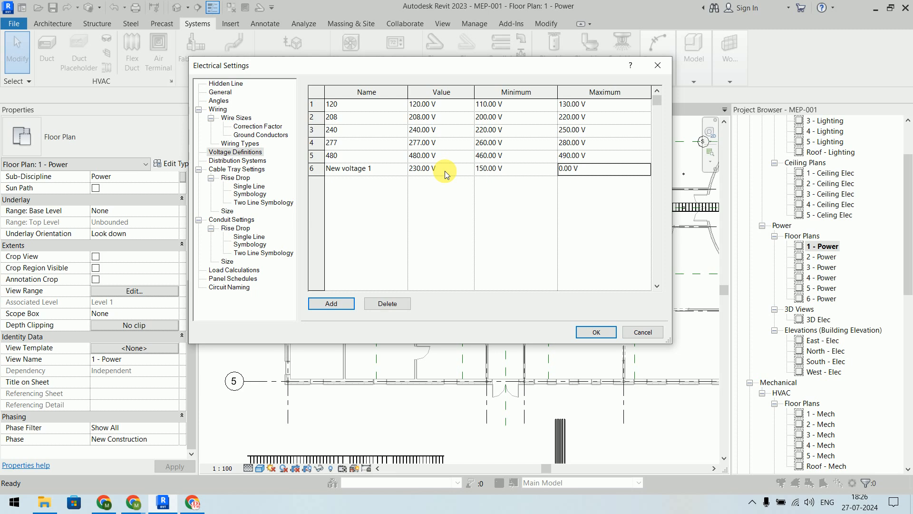
pyautogui.write('240')
pyautogui.press('Return')
pyautogui.click(401, 172)
pyautogui.write('230')
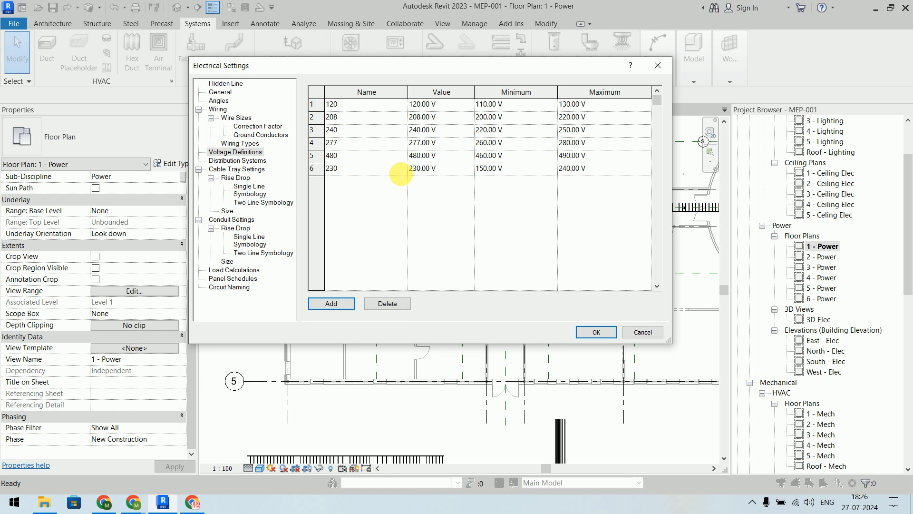
pyautogui.press('Tab')
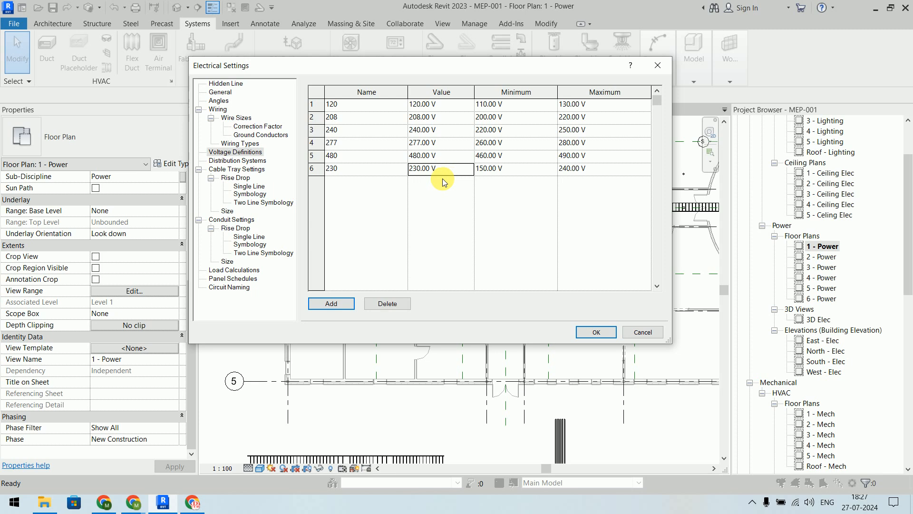
# Step: Add a new distribution system in the Electrical Settings and name it 120/230 Sigle
pyautogui.click(245, 161)
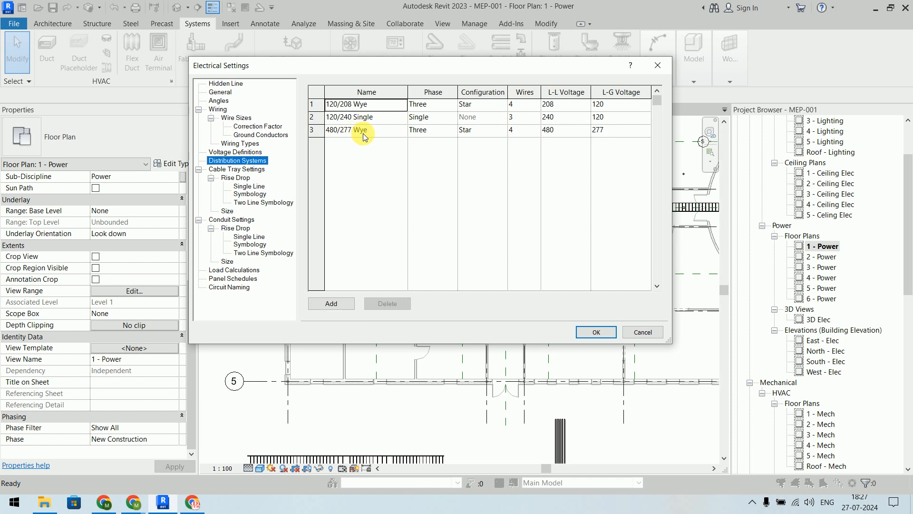
pyautogui.click(337, 303)
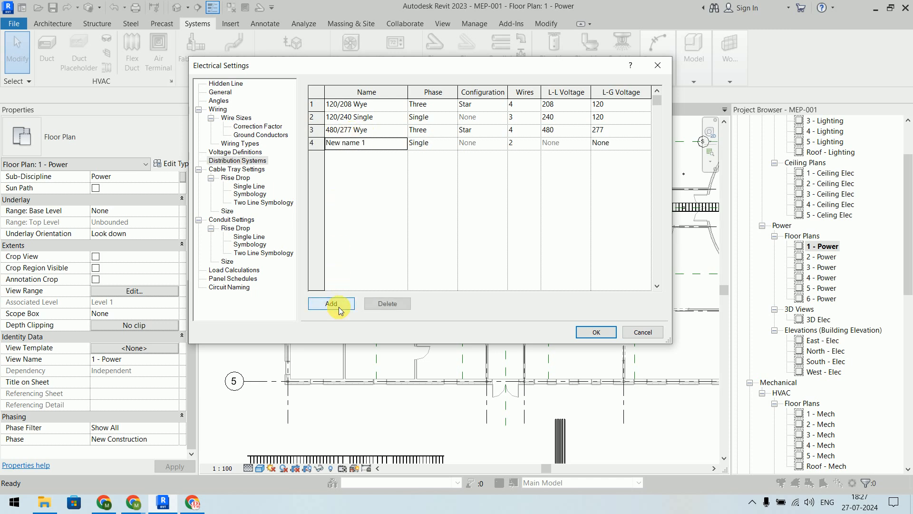
pyautogui.click(392, 150)
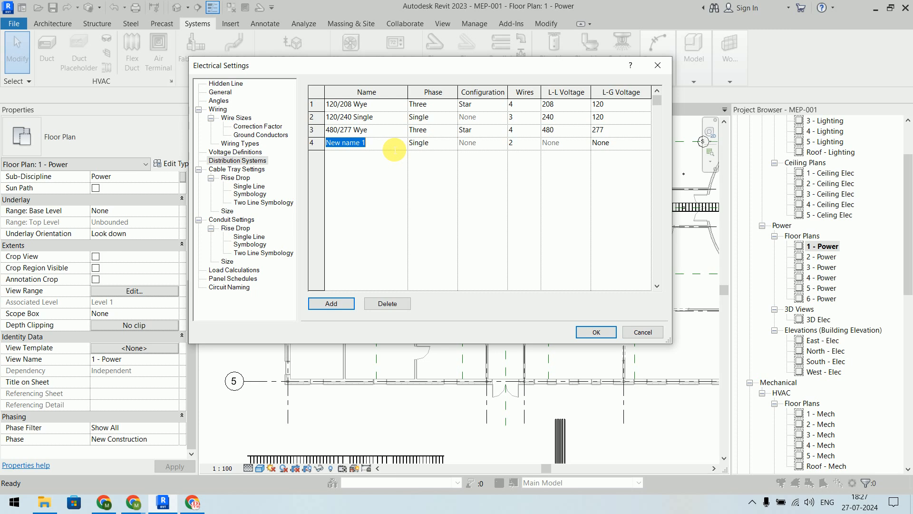
pyautogui.write('120/230 Sigle')
pyautogui.press('Tab')
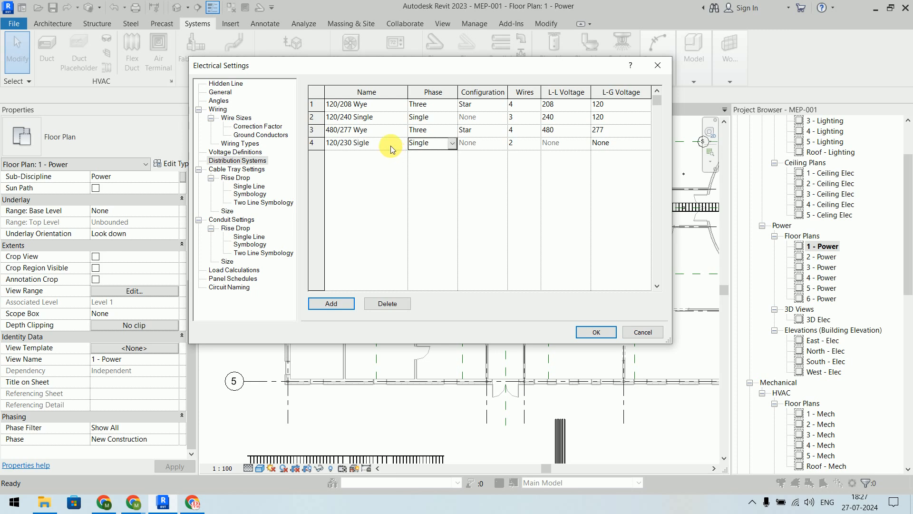
# Step: Check the phase and wire choices of the 120/230 Sigle system and set its L-G voltage to 230
pyautogui.click(452, 145)
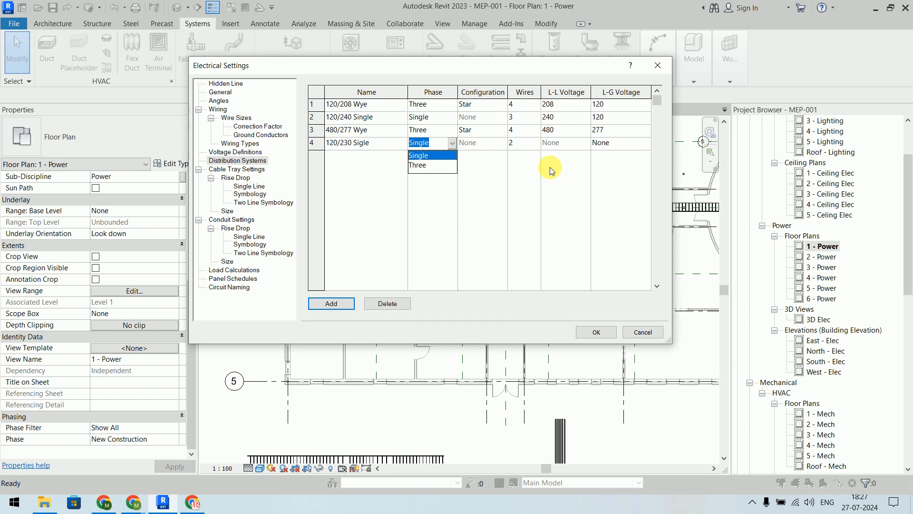
pyautogui.click(522, 145)
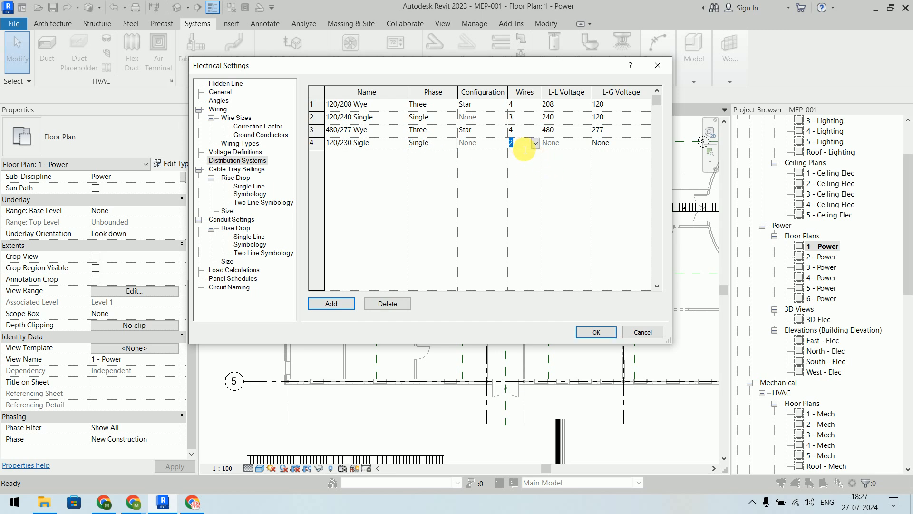
pyautogui.click(535, 143)
pyautogui.click(536, 143)
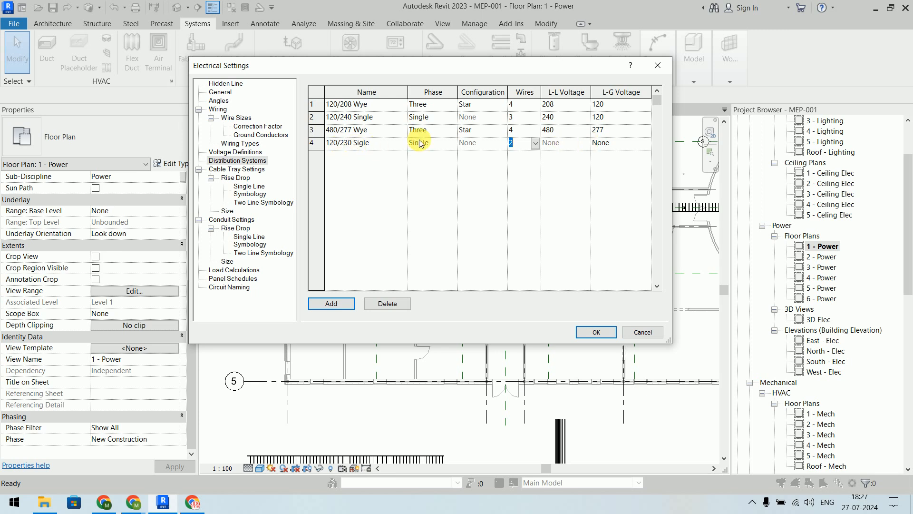
pyautogui.click(627, 142)
pyautogui.click(646, 145)
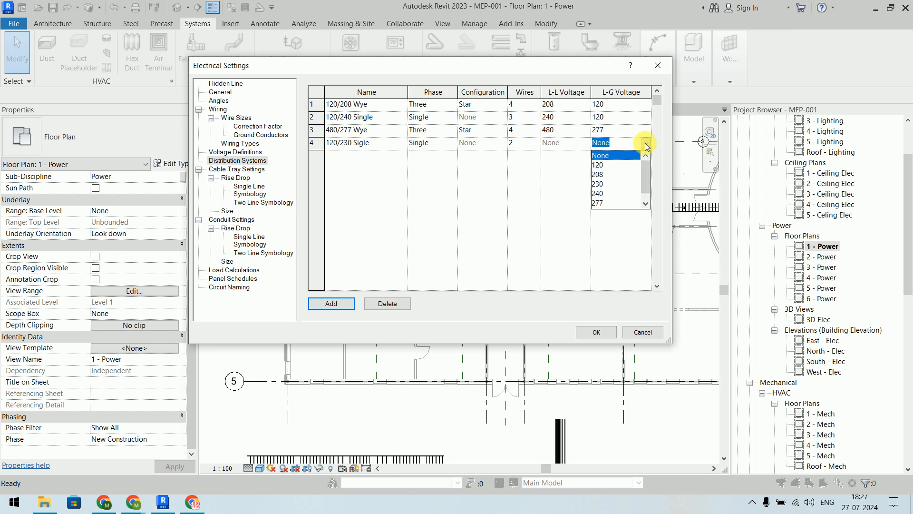
pyautogui.click(603, 183)
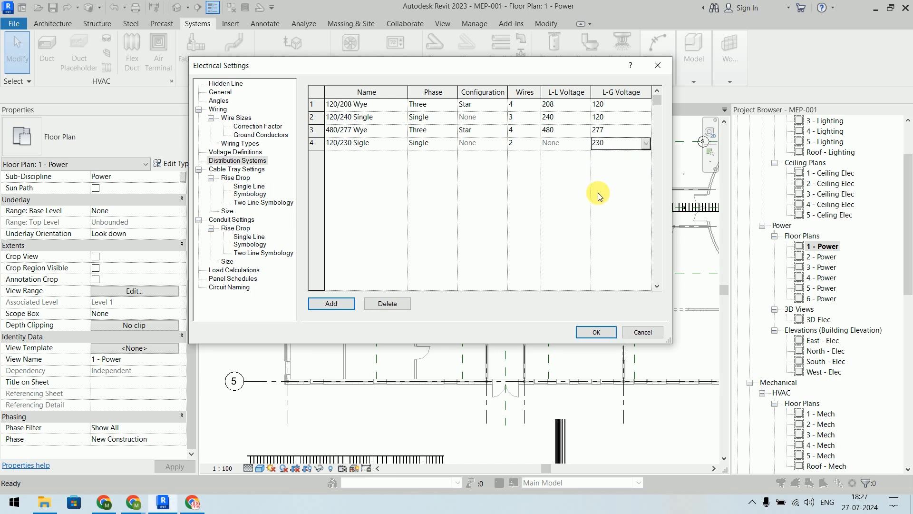
# Step: Change the 120/230 Sigle system to three phase and check its available L-L voltages
pyautogui.click(451, 145)
pyautogui.click(452, 145)
pyautogui.click(436, 166)
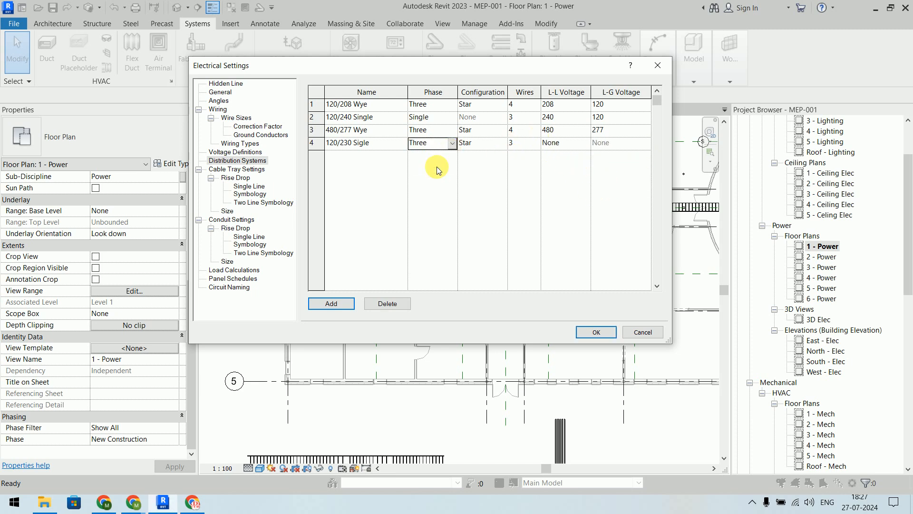
pyautogui.click(586, 145)
pyautogui.click(585, 144)
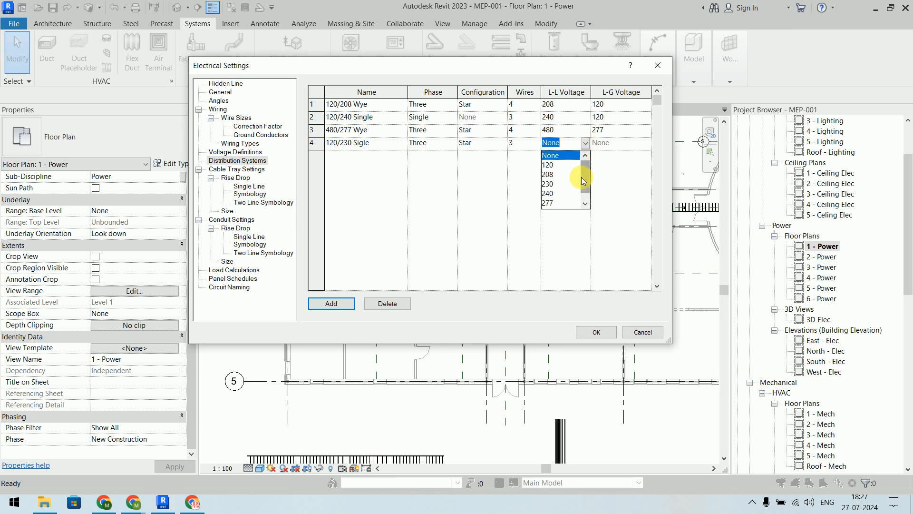
pyautogui.click(638, 147)
pyautogui.click(638, 146)
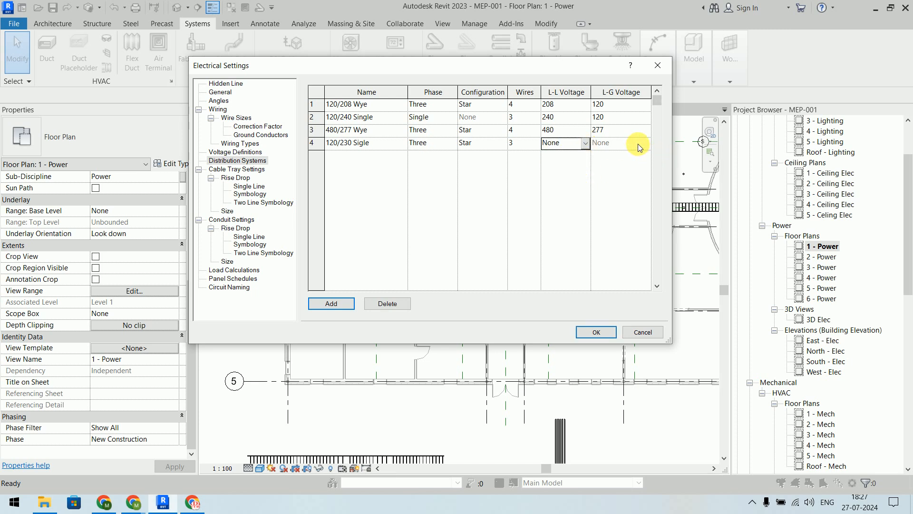
# Step: Set the 120/230 Sigle system's configuration to Delta and its L-L voltage to 230
pyautogui.click(492, 145)
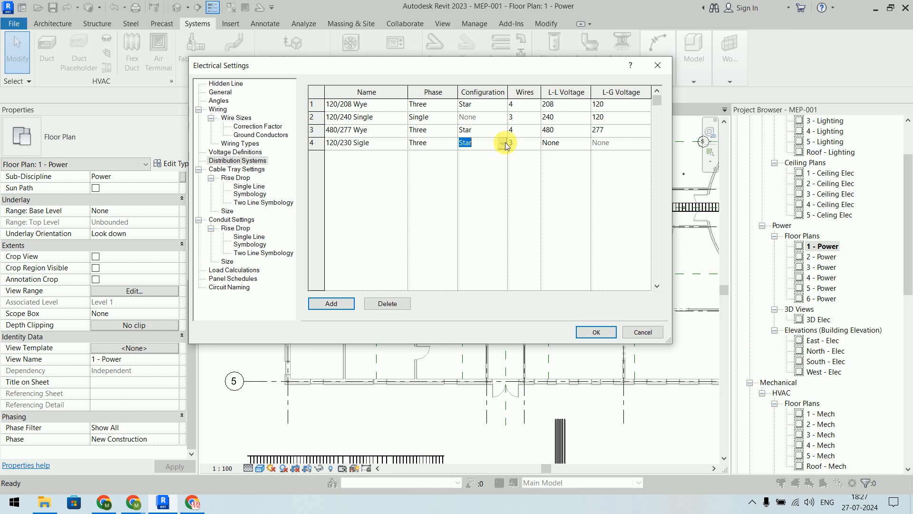
pyautogui.click(504, 142)
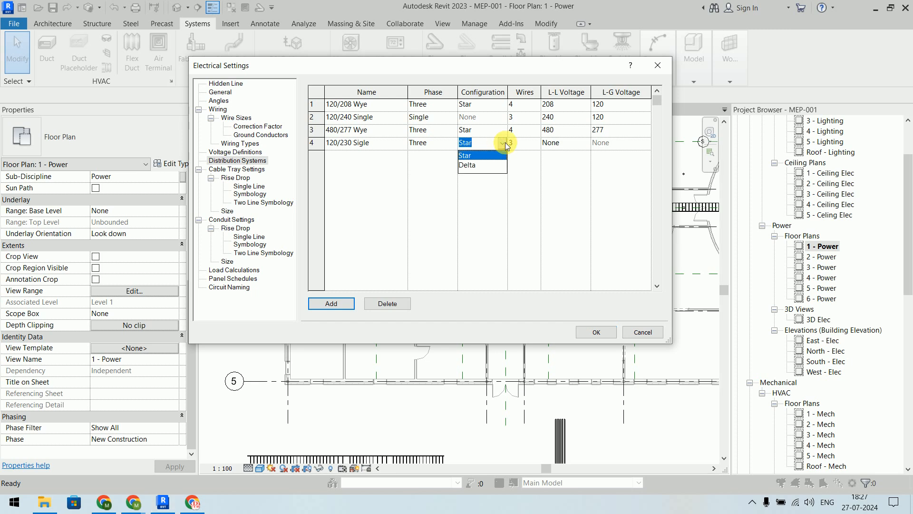
pyautogui.click(490, 165)
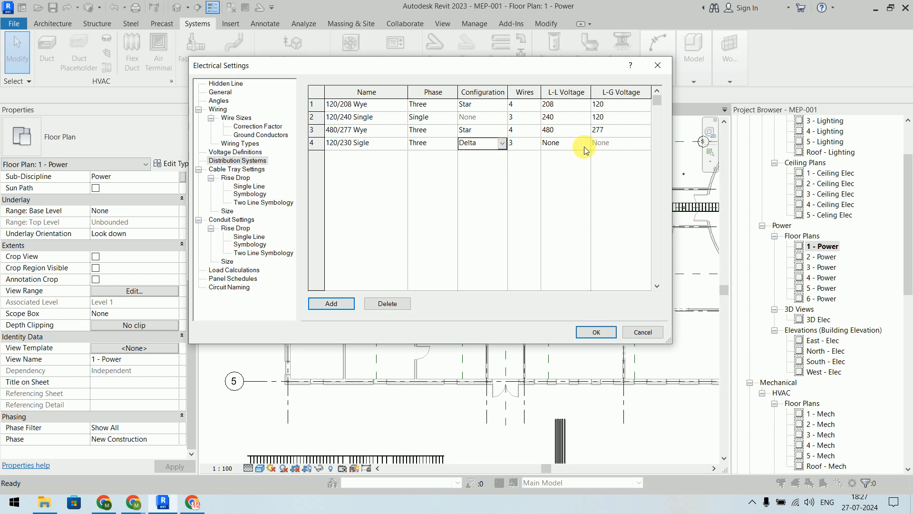
pyautogui.click(584, 146)
pyautogui.click(555, 183)
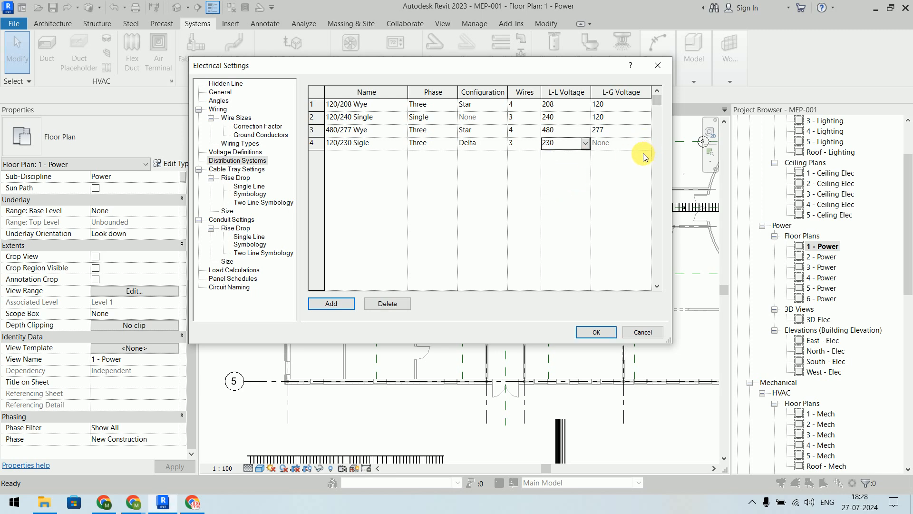
# Step: Set the 120/230 Sigle system to 4 wires with an L-G voltage of 120
pyautogui.click(637, 118)
pyautogui.click(581, 117)
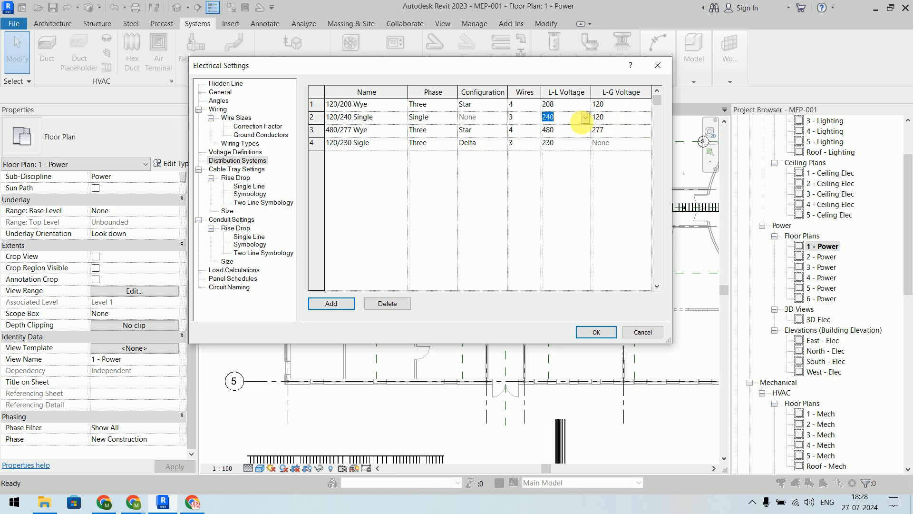
pyautogui.click(522, 142)
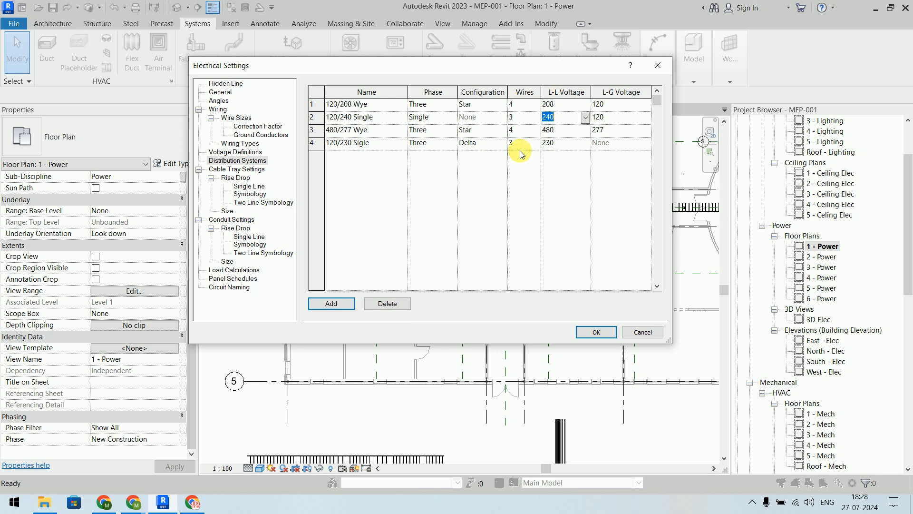
pyautogui.click(536, 143)
pyautogui.click(524, 165)
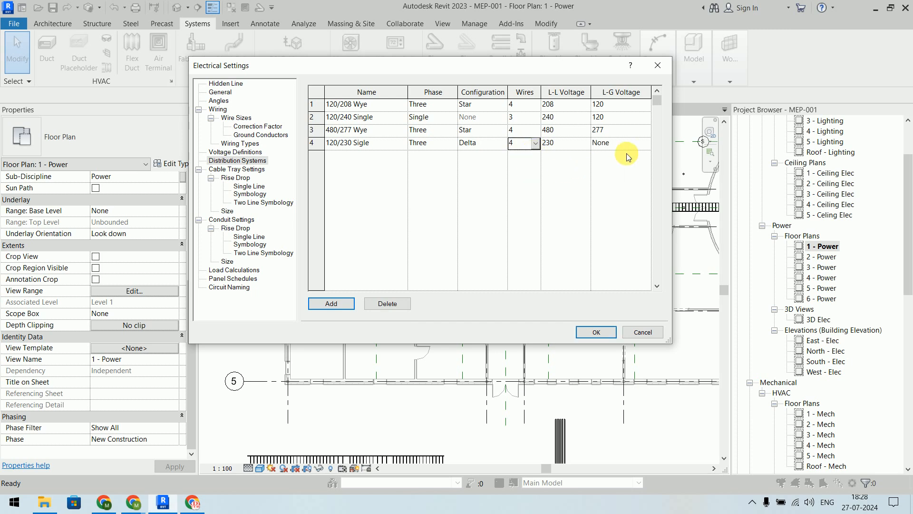
pyautogui.click(638, 144)
pyautogui.click(646, 143)
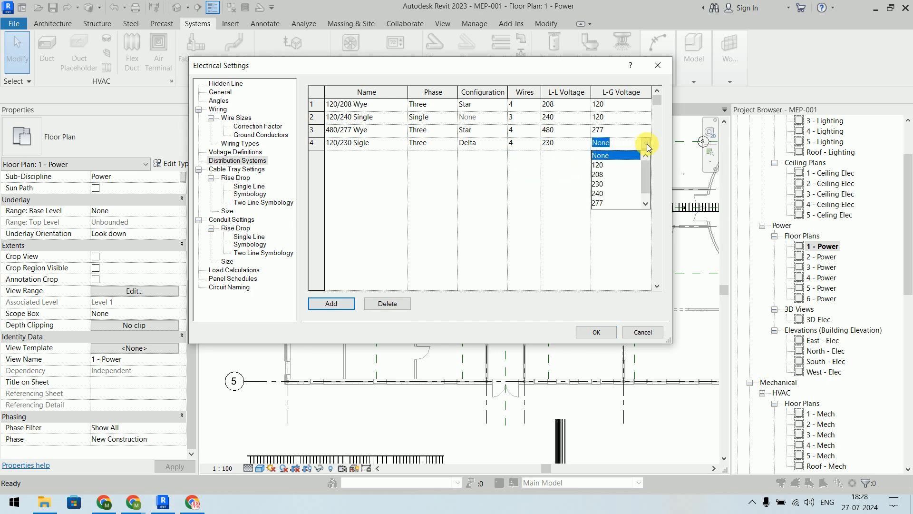
pyautogui.click(604, 165)
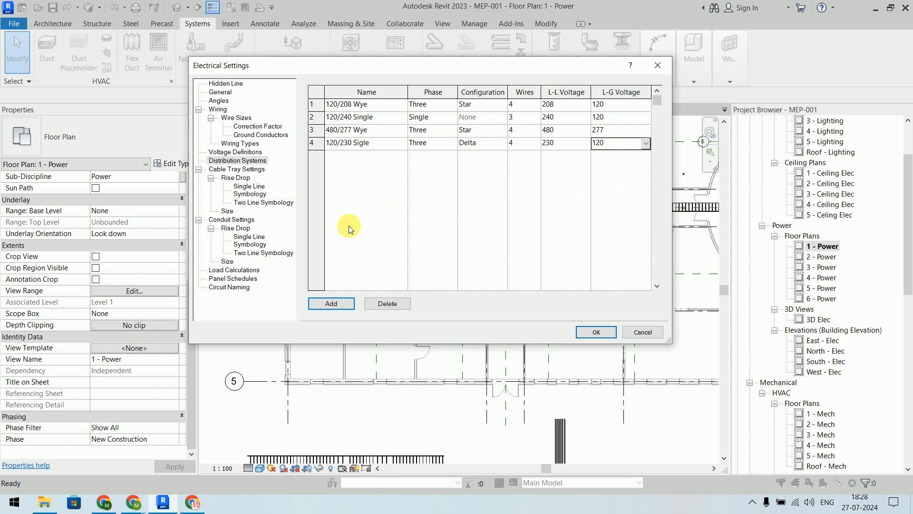
# Step: Return to the voltage definitions and close the Electrical Settings, discarding the edits
pyautogui.click(253, 153)
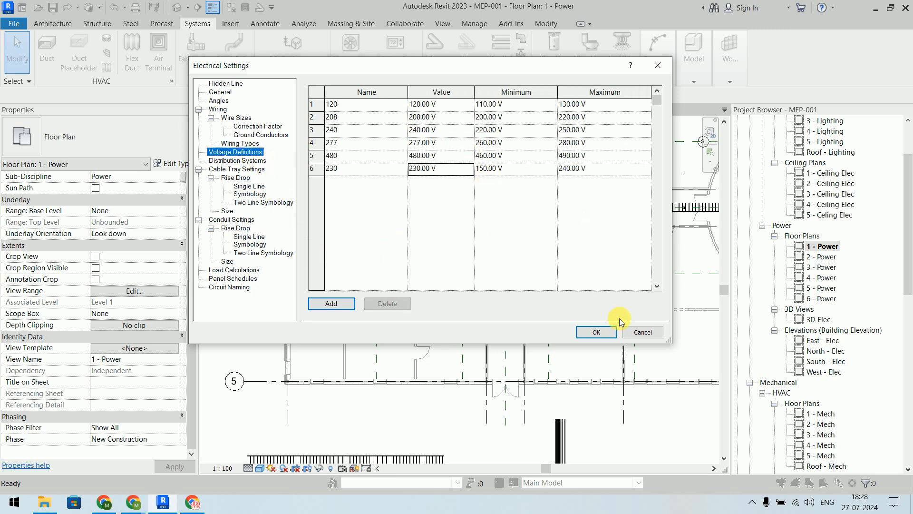
pyautogui.click(630, 333)
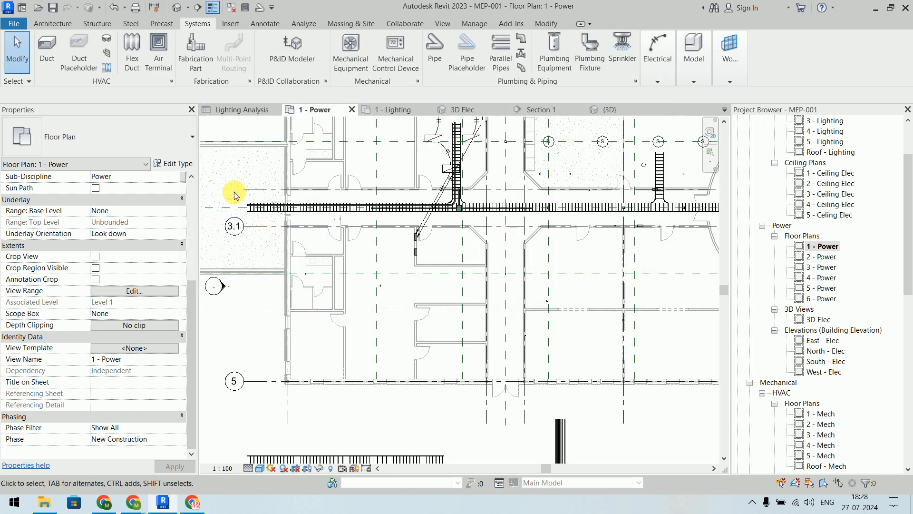
pyautogui.rightClick(234, 126)
pyautogui.click(240, 132)
pyautogui.rightClick(240, 132)
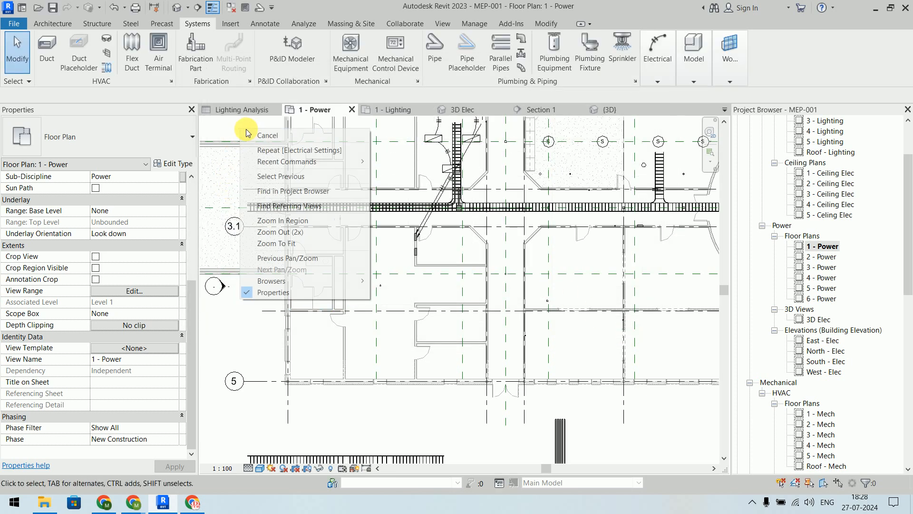
pyautogui.click(245, 135)
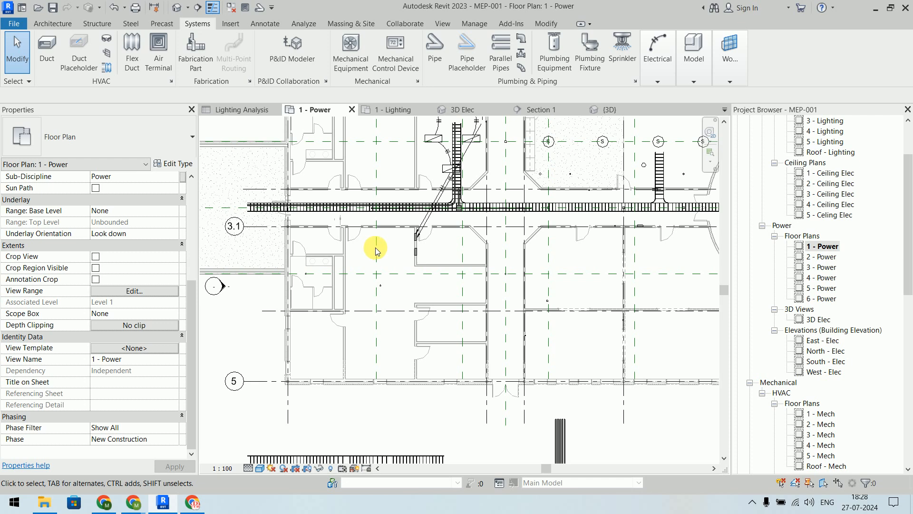
# Step: Select the 208V lighting panelboard GF P1 in the power plan and examine its load, general and circuiting properties
pyautogui.scroll(3, 410, 230)
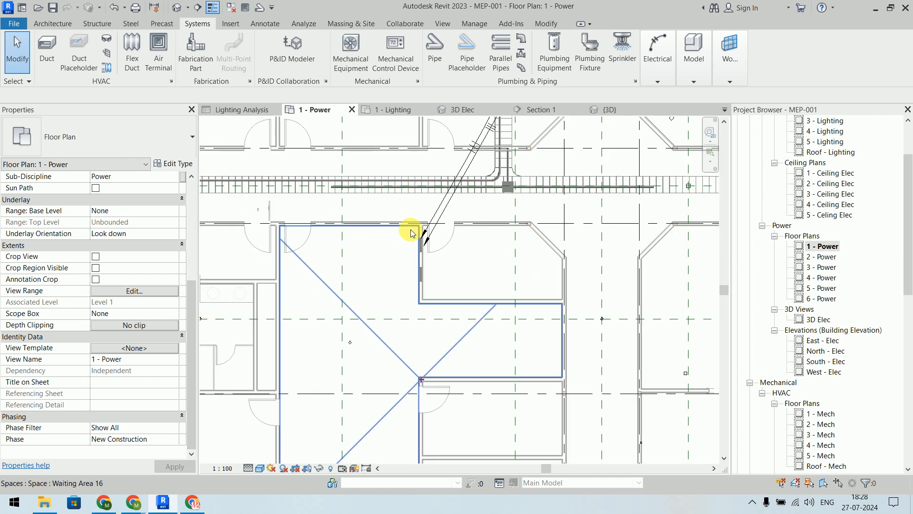
pyautogui.scroll(4, 411, 230)
pyautogui.click(447, 227)
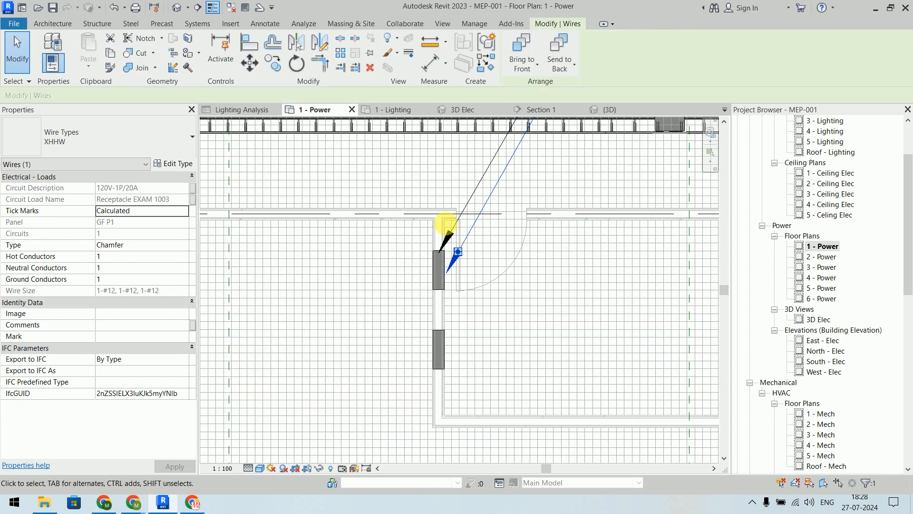
pyautogui.click(498, 254)
pyautogui.scroll(3, 455, 270)
pyautogui.click(422, 310)
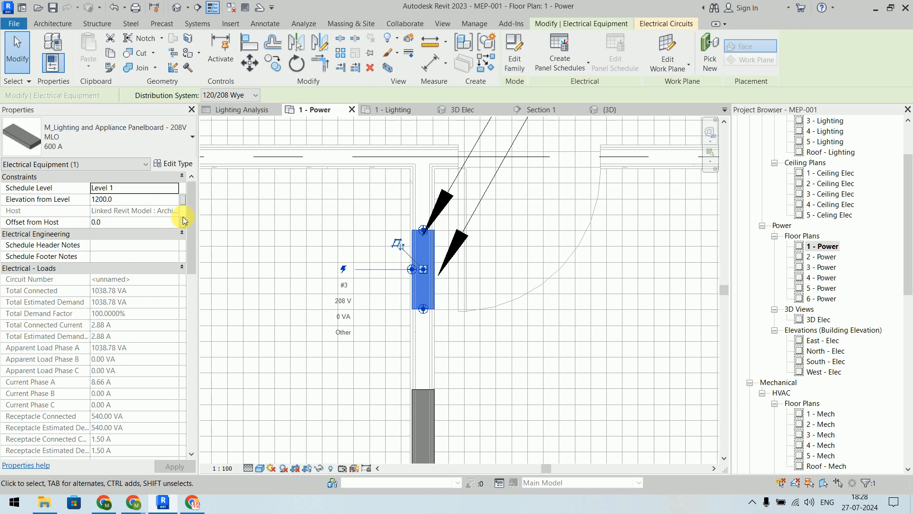
pyautogui.moveTo(183, 220); pyautogui.dragTo(190, 266)
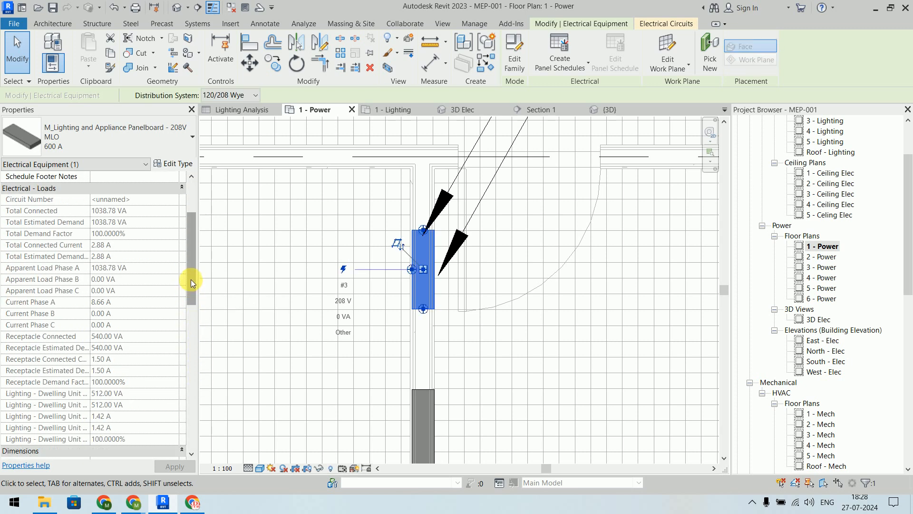
pyautogui.scroll(-10, 190, 278)
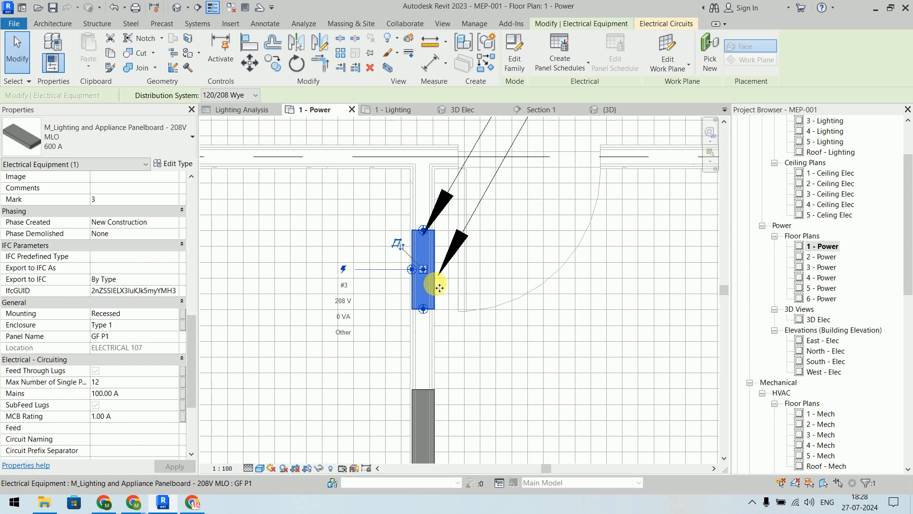
# Step: Open the template choices for creating a panel schedule for panelboard GF P1
pyautogui.click(576, 71)
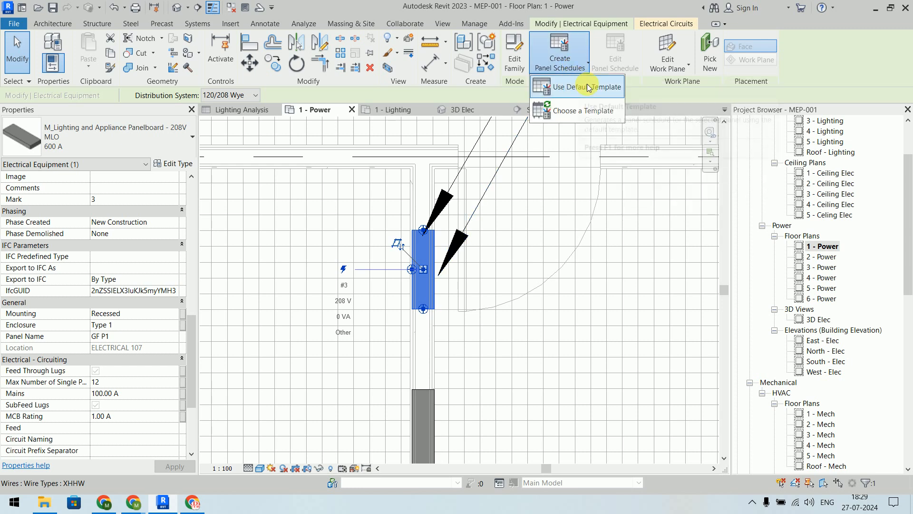
# Step: Create a panel schedule for panel GF P1 from the default template and review its circuits and panel totals
pyautogui.click(584, 89)
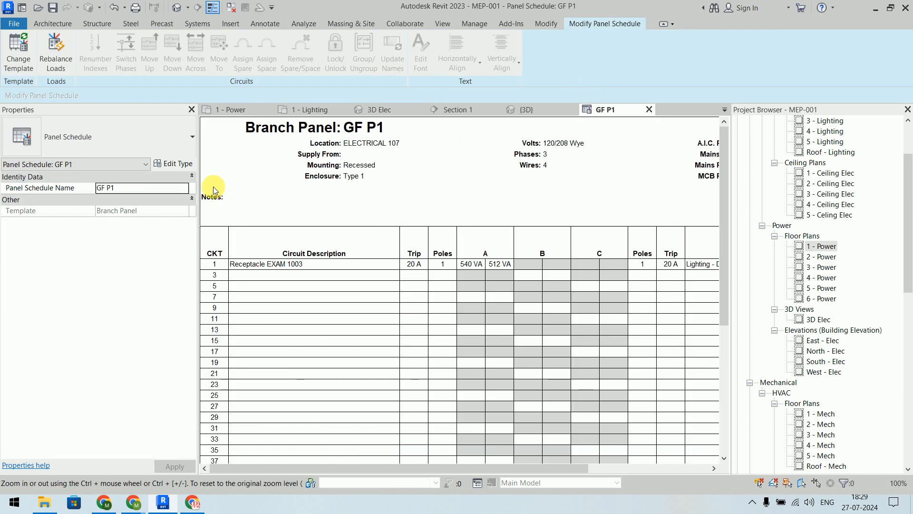
pyautogui.moveTo(198, 200); pyautogui.dragTo(130, 209)
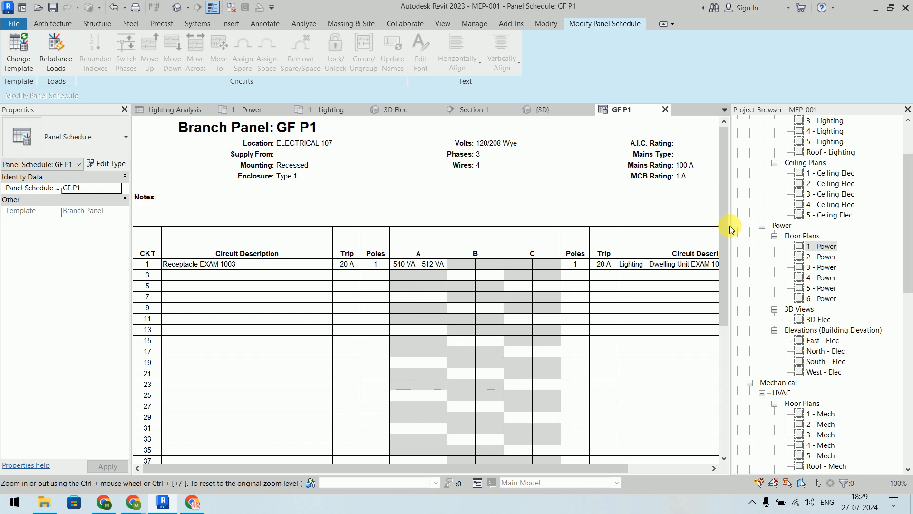
pyautogui.moveTo(731, 223); pyautogui.dragTo(816, 223)
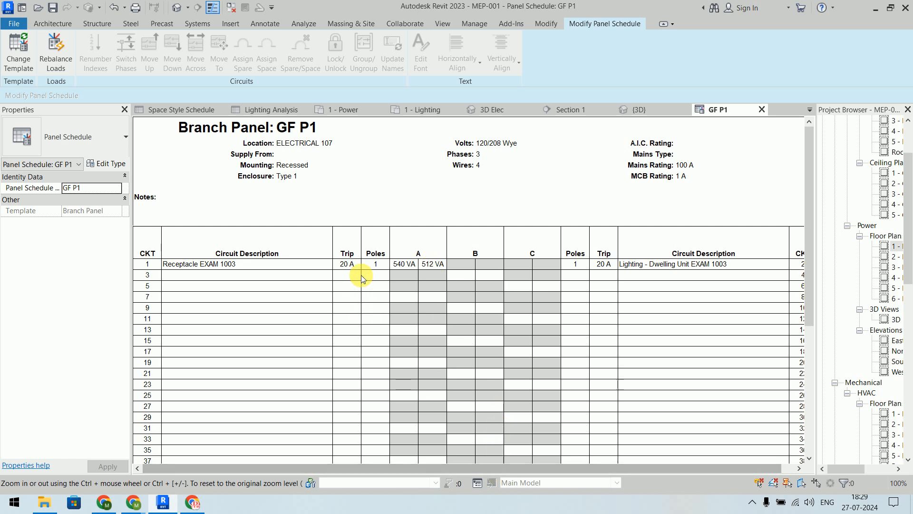
pyautogui.moveTo(485, 471); pyautogui.dragTo(585, 469)
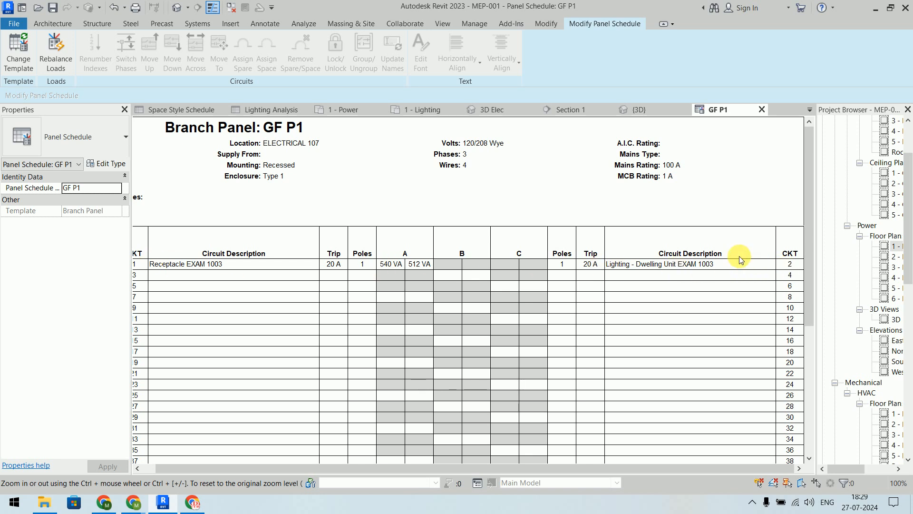
pyautogui.scroll(-8, 739, 256)
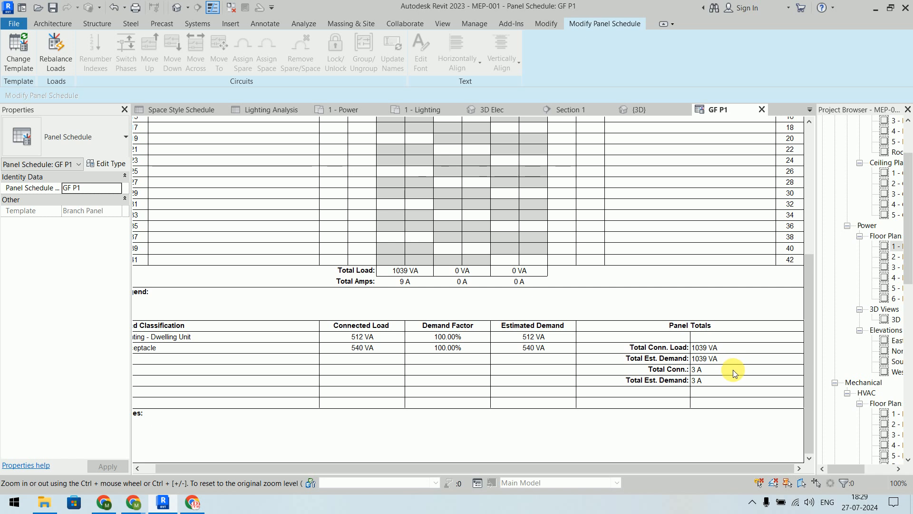
pyautogui.click(735, 350)
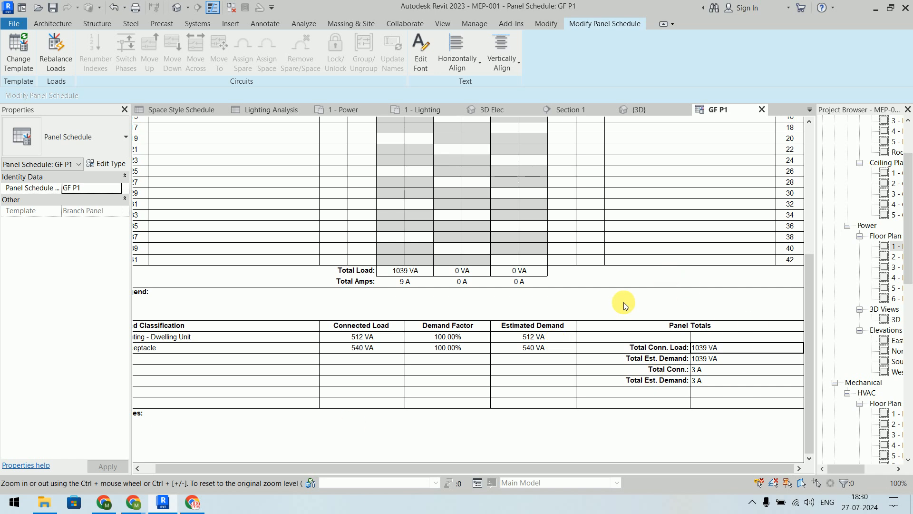
pyautogui.moveTo(821, 245); pyautogui.dragTo(710, 245)
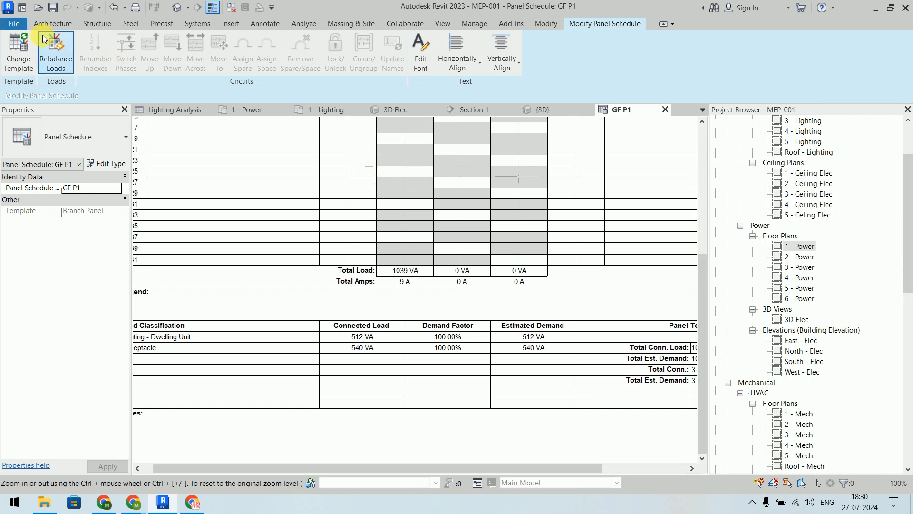
# Step: Return to the 1 - Power floor plan view
pyautogui.click(203, 26)
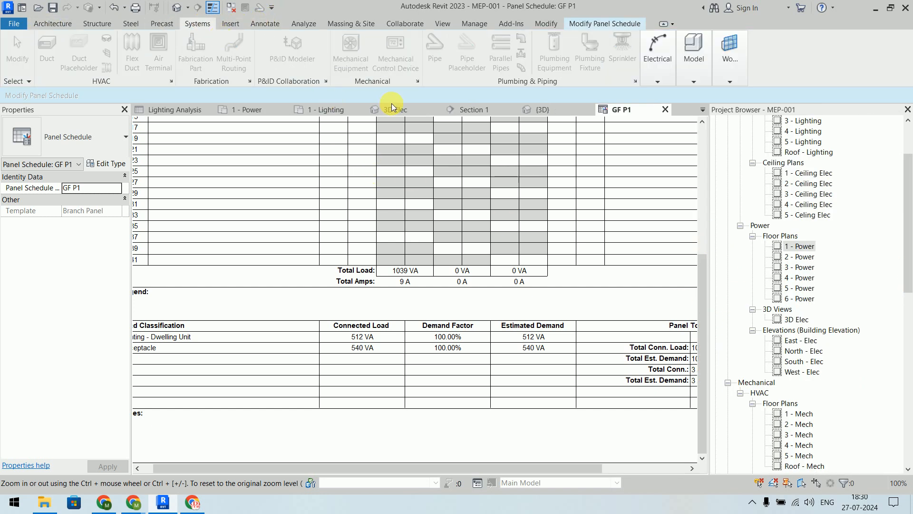
pyautogui.click(396, 109)
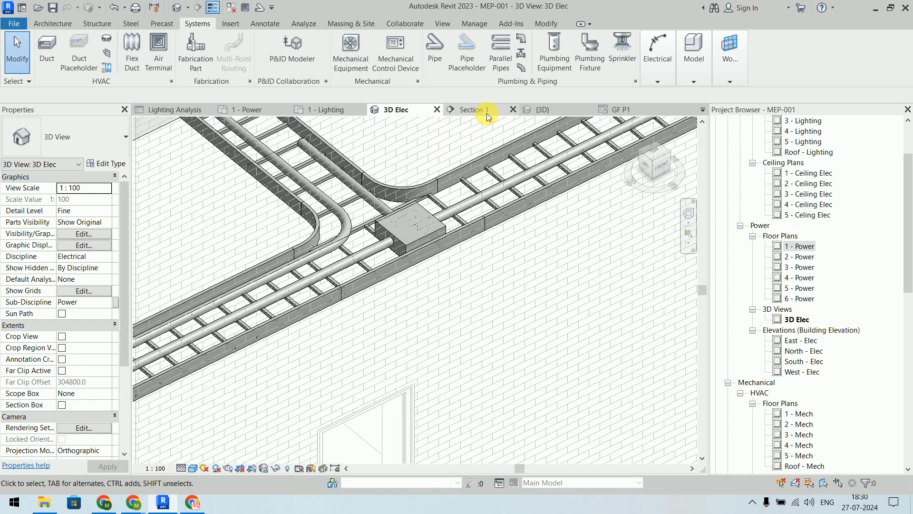
pyautogui.doubleClick(807, 247)
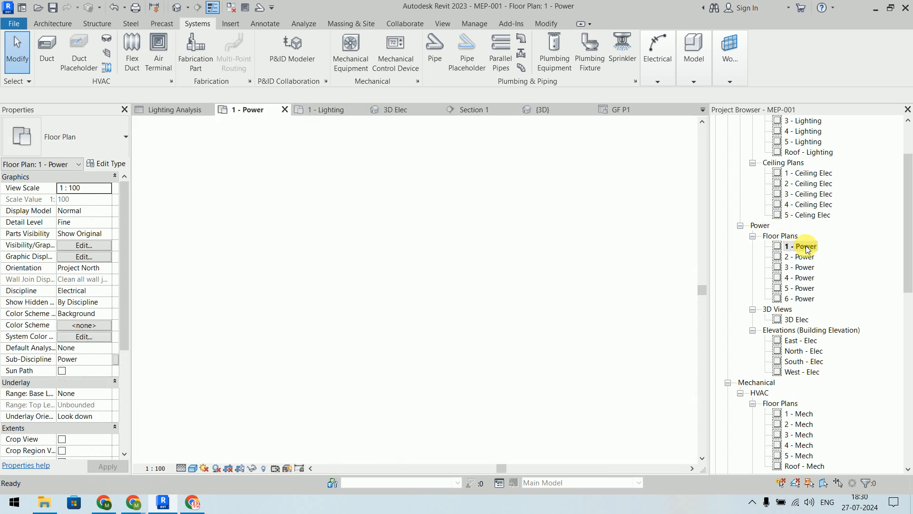
pyautogui.moveTo(653, 60)
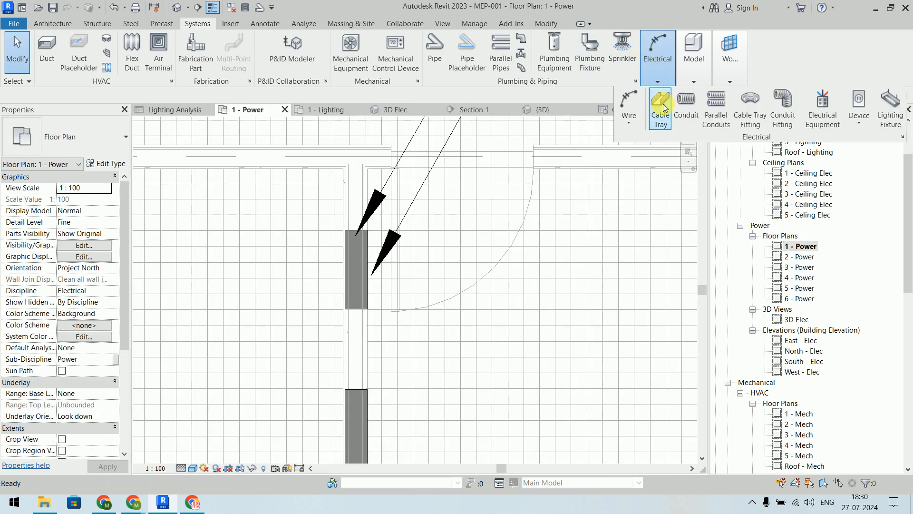
pyautogui.click(858, 123)
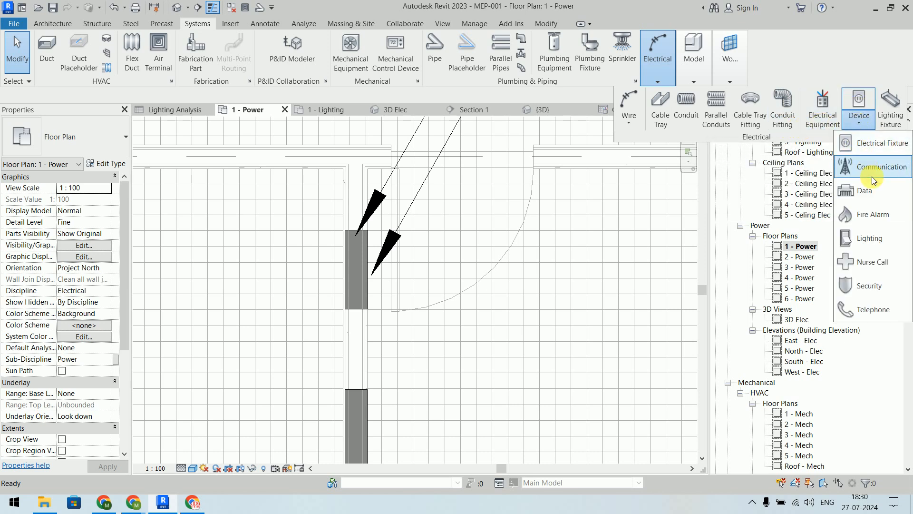
pyautogui.click(895, 113)
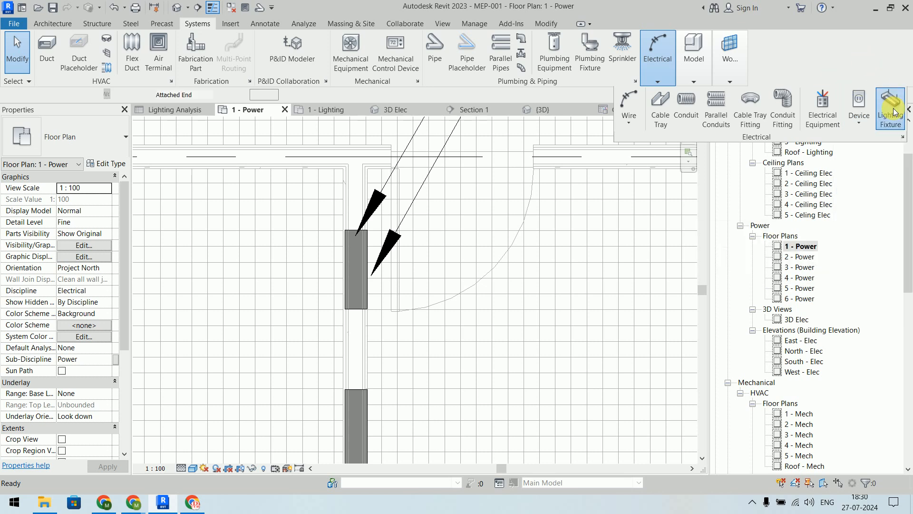
pyautogui.rightClick(572, 196)
pyautogui.click(572, 196)
pyautogui.rightClick(573, 196)
pyautogui.click(580, 202)
pyautogui.scroll(-7, 580, 202)
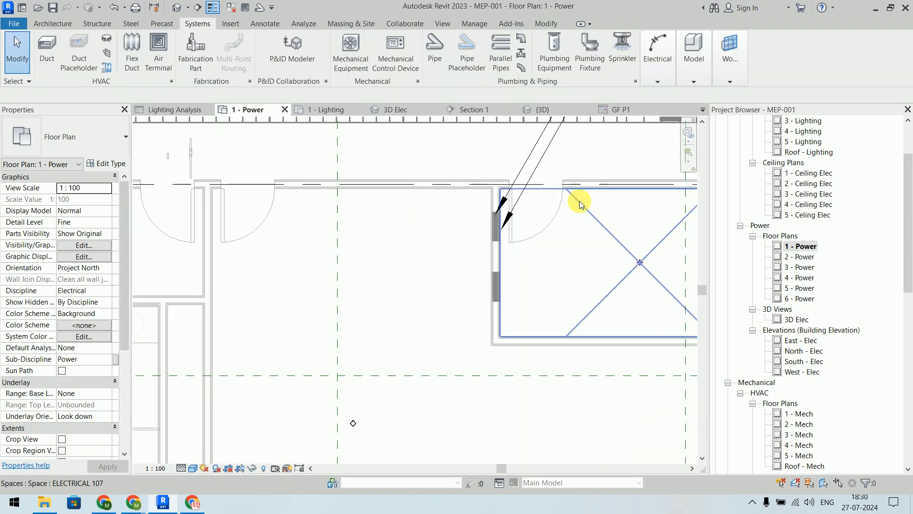
pyautogui.moveTo(564, 211); pyautogui.dragTo(359, 338, button='middle')
pyautogui.scroll(-1, 359, 338)
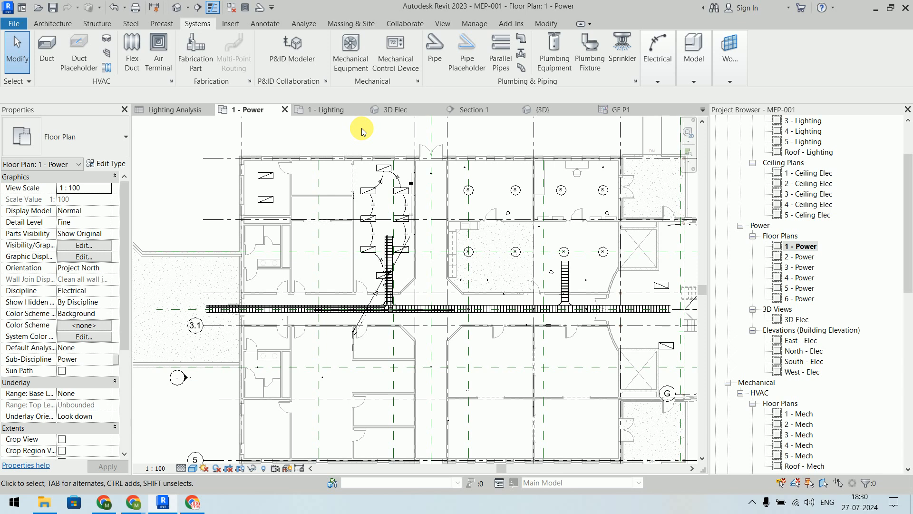
# Step: Open the Electrical Settings to view their categories, and close them without changes
pyautogui.moveTo(656, 57)
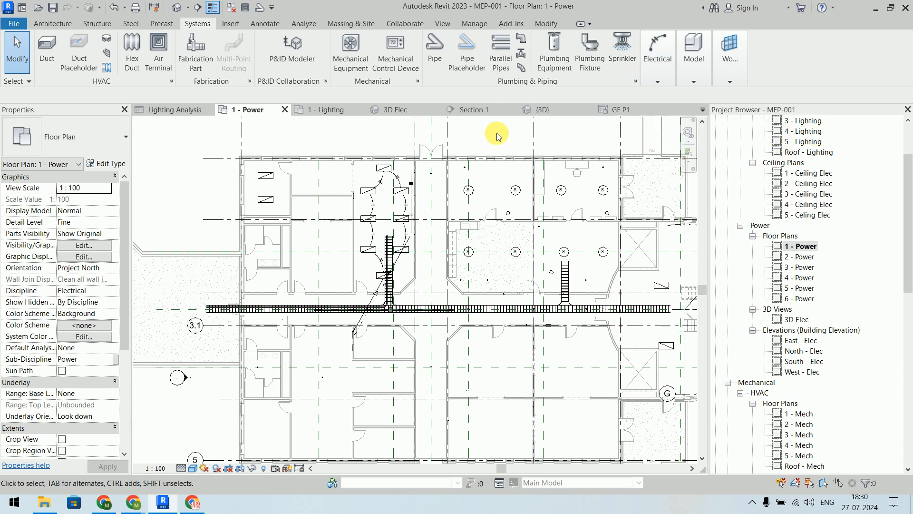
pyautogui.click(658, 83)
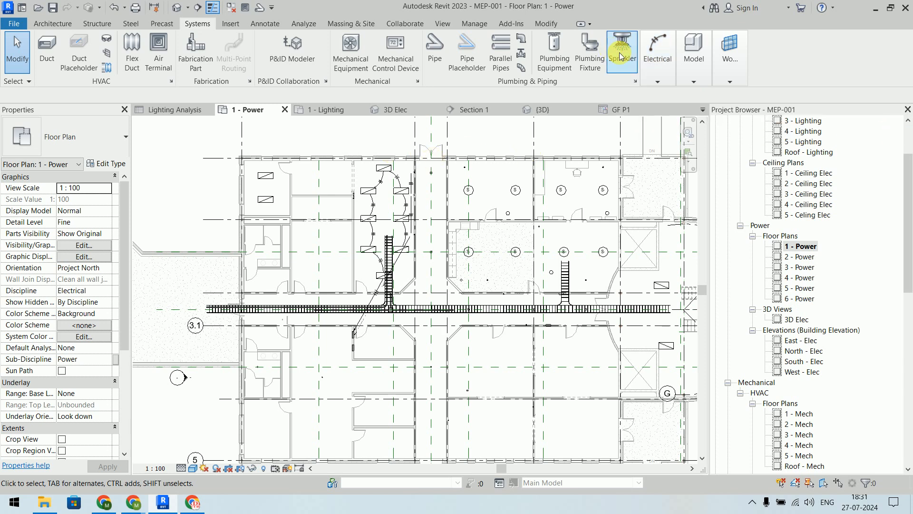
pyautogui.click(664, 82)
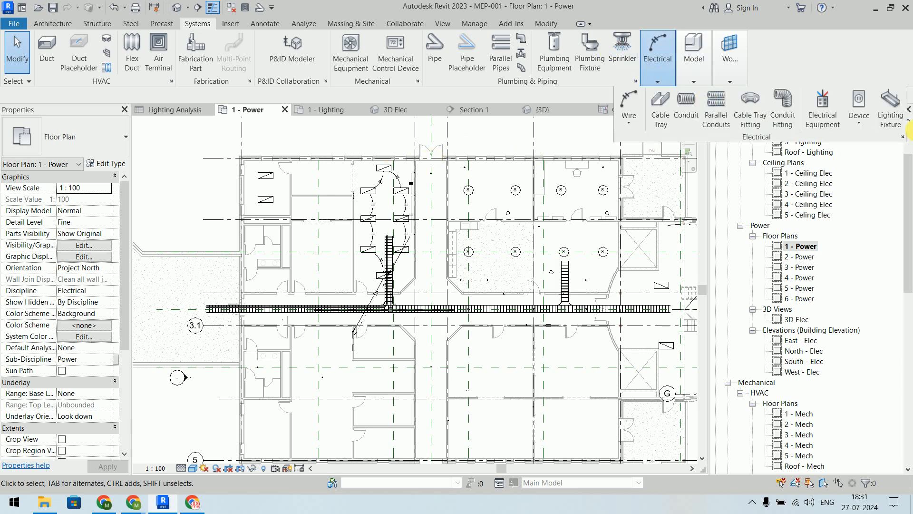
pyautogui.click(658, 81)
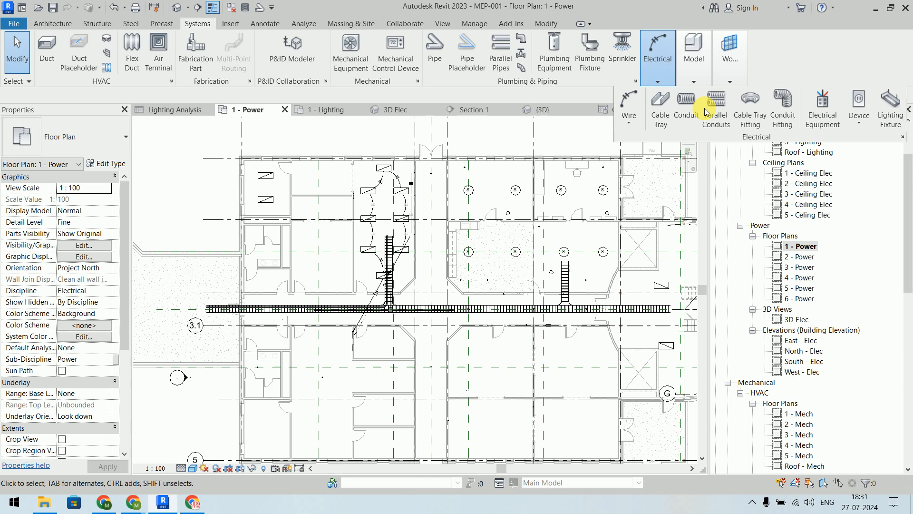
pyautogui.click(902, 137)
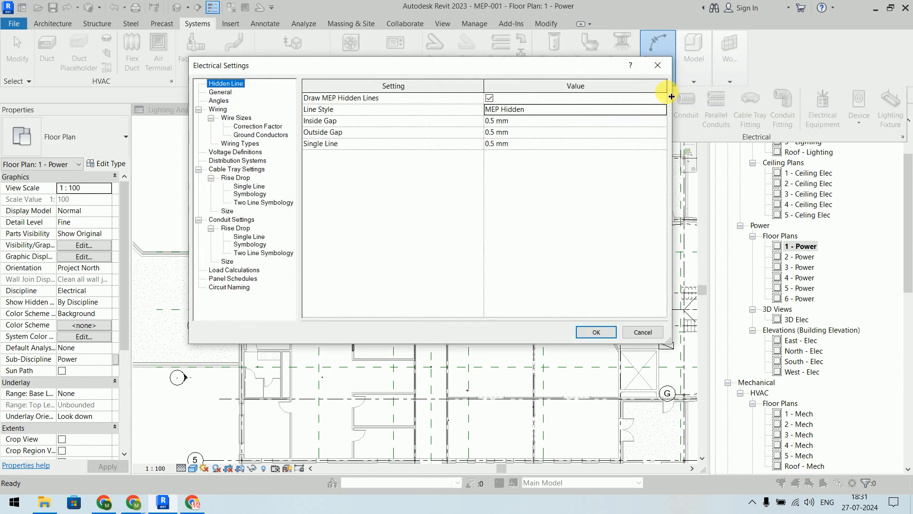
pyautogui.click(658, 63)
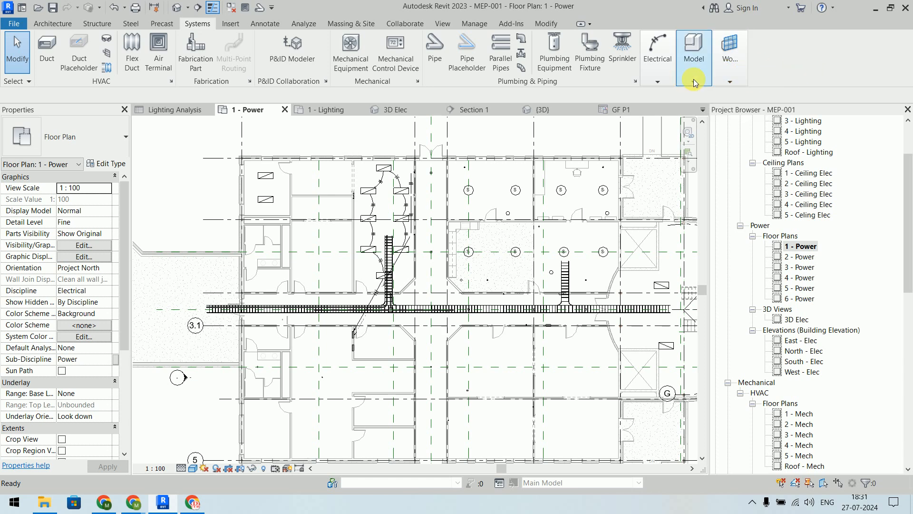
# Step: Start the Conduit tool, check the available diameters and pick 63 mm, and leave the tool without placing a conduit
pyautogui.moveTo(686, 72)
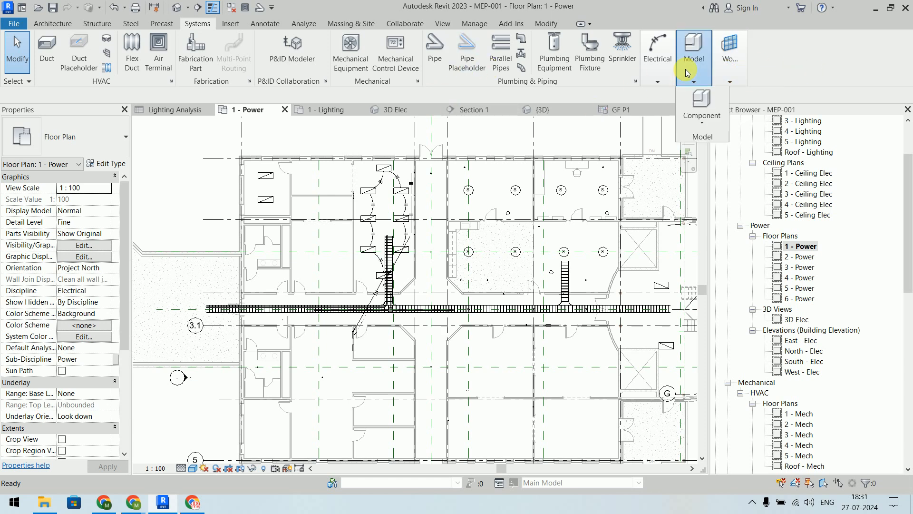
pyautogui.moveTo(658, 67)
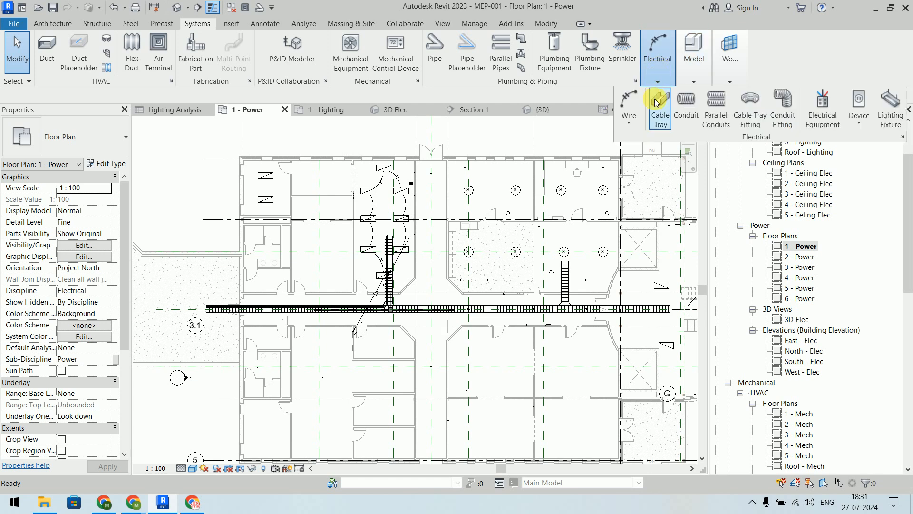
pyautogui.click(696, 107)
pyautogui.click(192, 97)
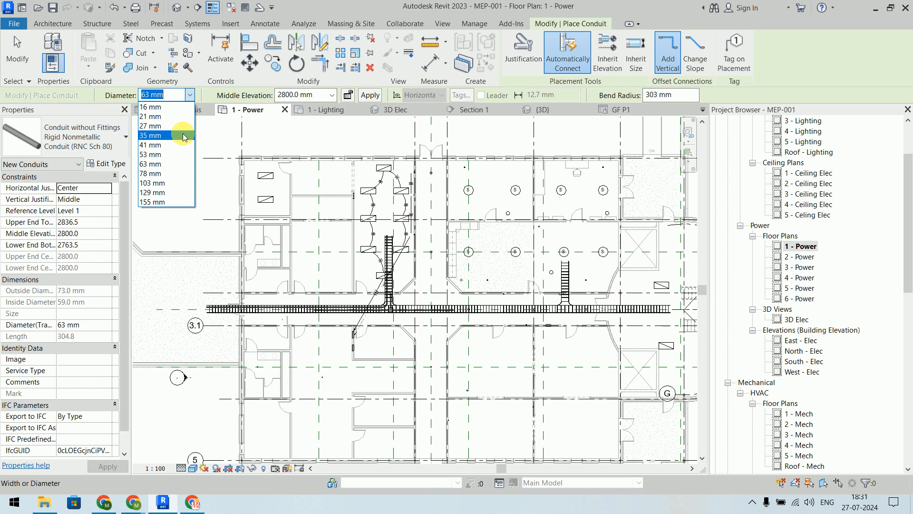
pyautogui.click(172, 164)
pyautogui.press('Escape')
pyautogui.press('Escape')
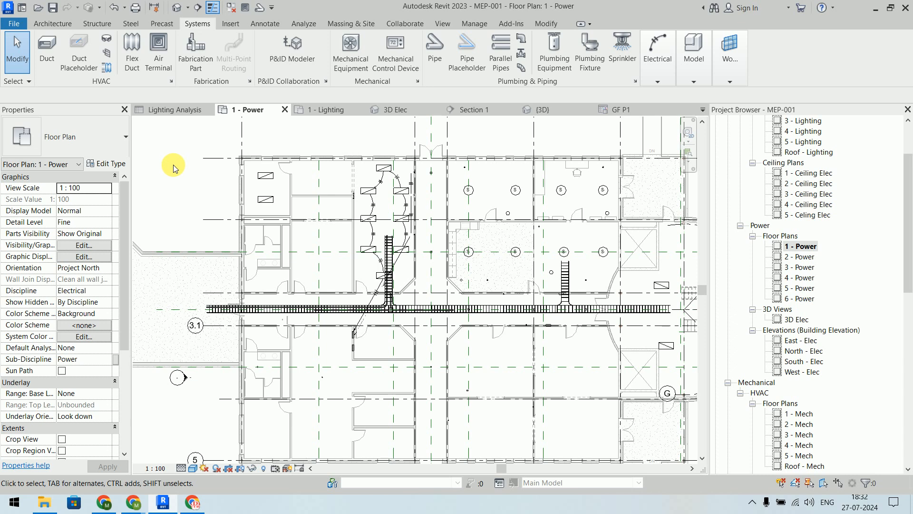
# Step: Review the conduit settings, the EMT conduit size table and the available standards in the Electrical Settings, and close them without changes
pyautogui.press('e')
pyautogui.press('s')
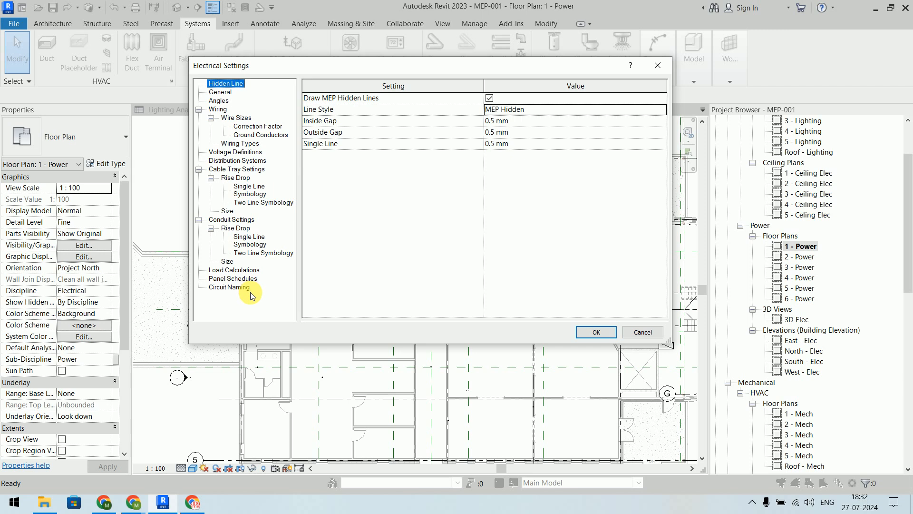
pyautogui.click(239, 223)
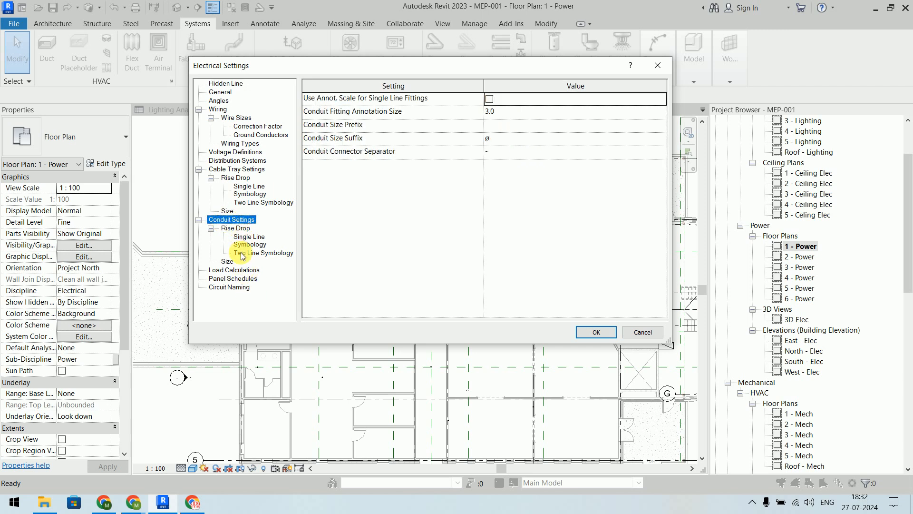
pyautogui.click(227, 263)
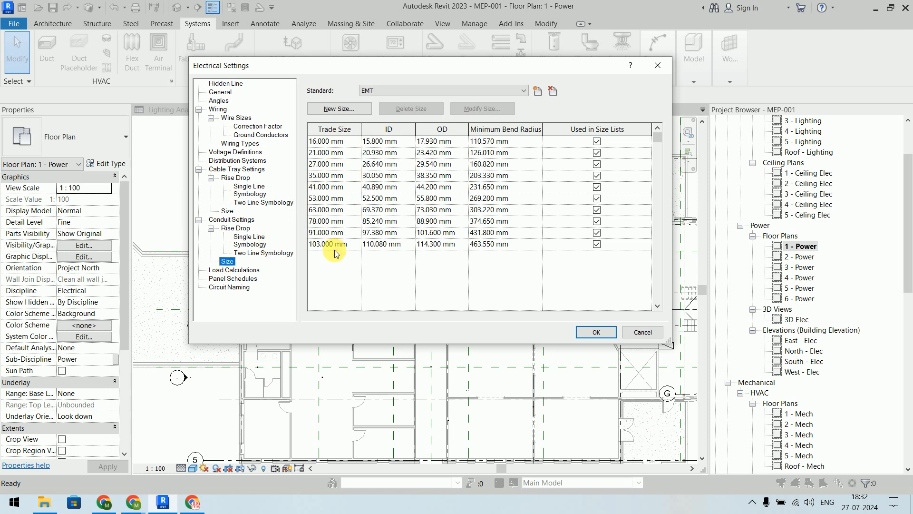
pyautogui.click(385, 91)
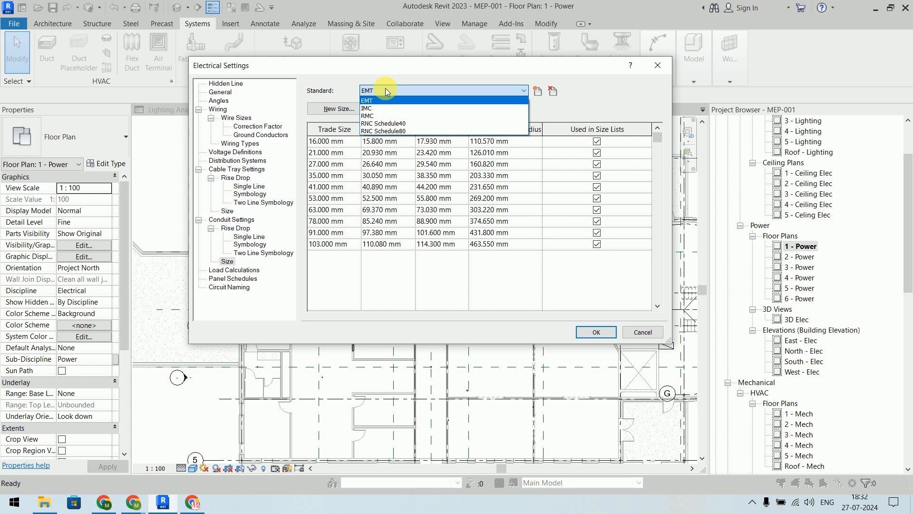
pyautogui.click(385, 88)
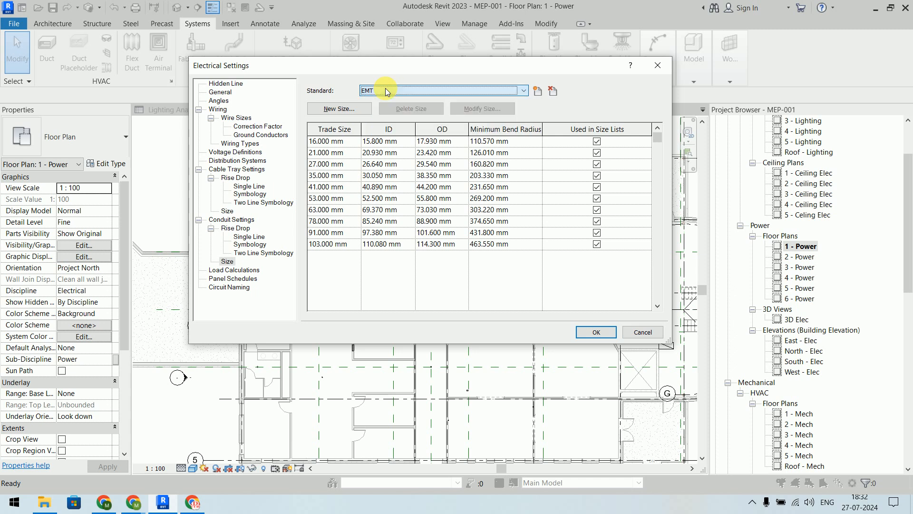
pyautogui.click(642, 332)
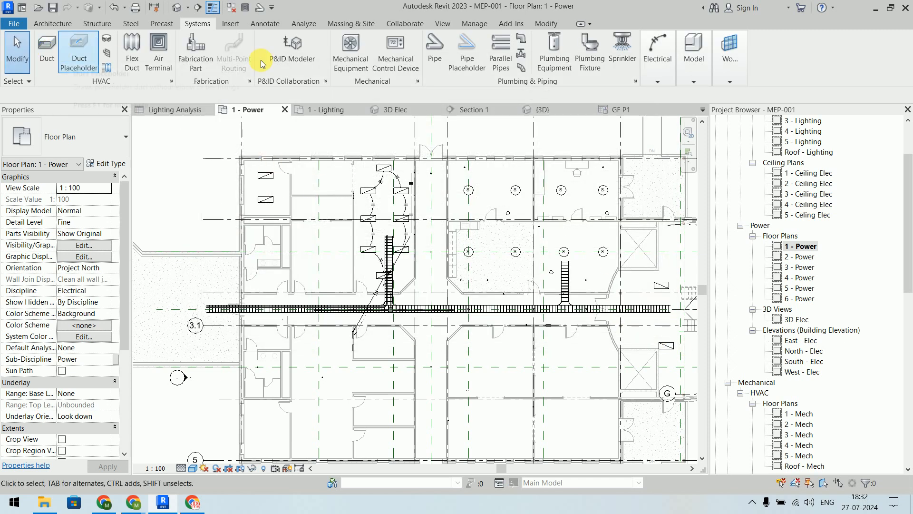
pyautogui.click(661, 69)
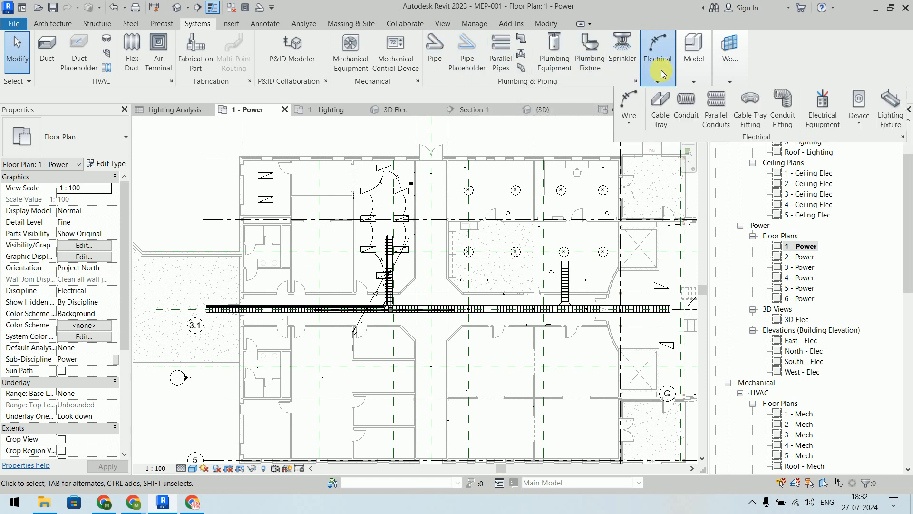
pyautogui.click(684, 107)
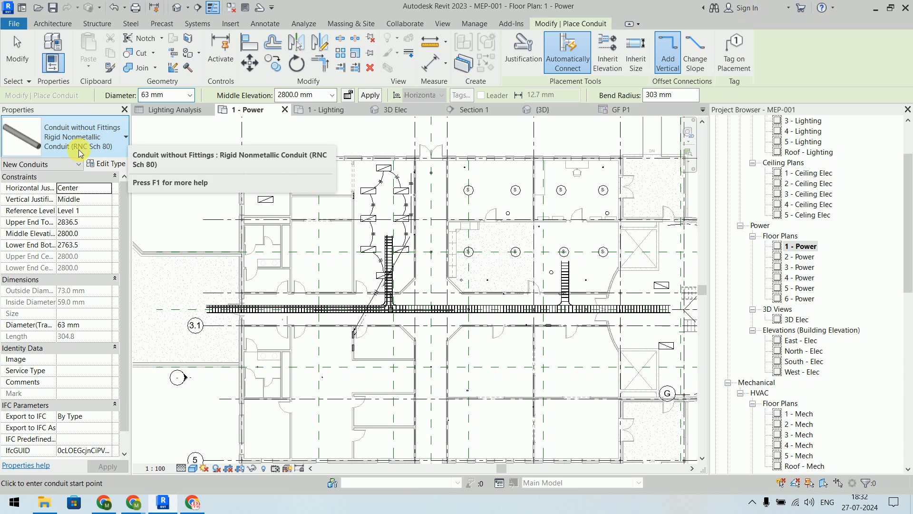
pyautogui.rightClick(159, 133)
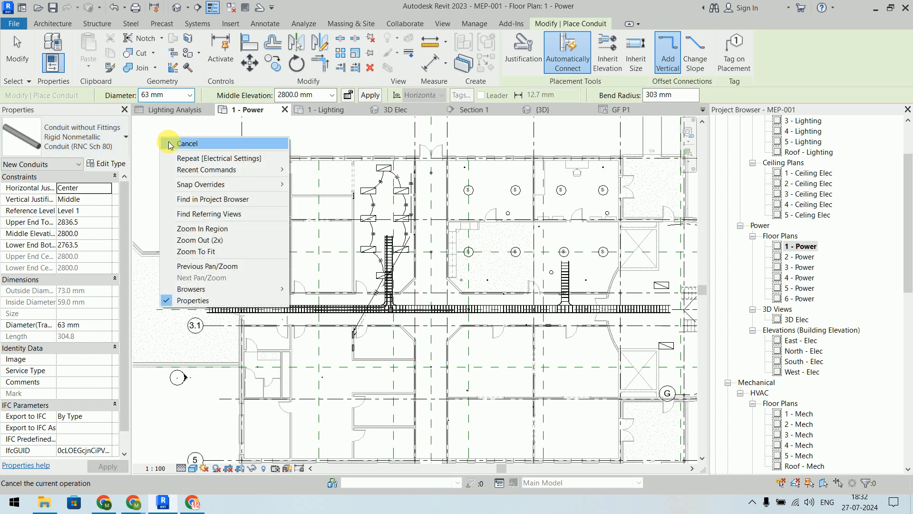
pyautogui.click(169, 139)
pyautogui.rightClick(170, 142)
pyautogui.click(176, 149)
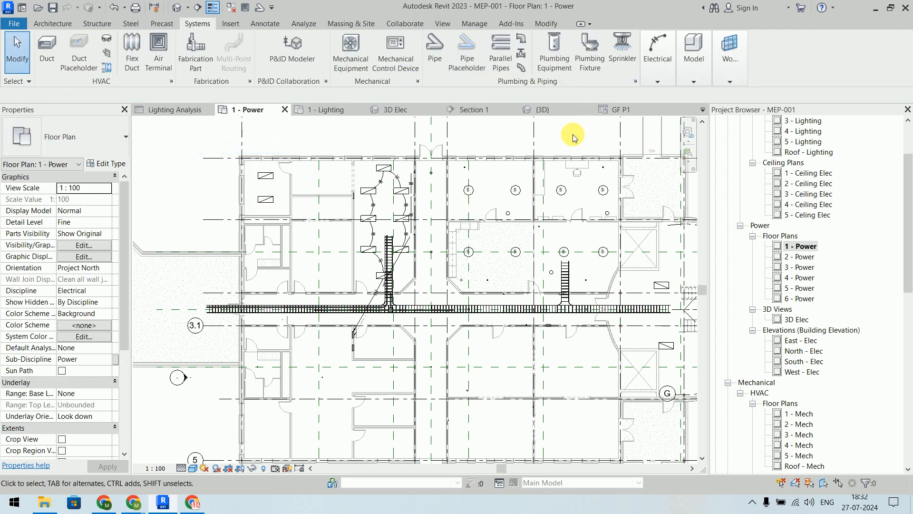
# Step: Open the conduit size table in the Electrical Settings and show the RNC Schedule80 standard
pyautogui.press('e')
pyautogui.press('s')
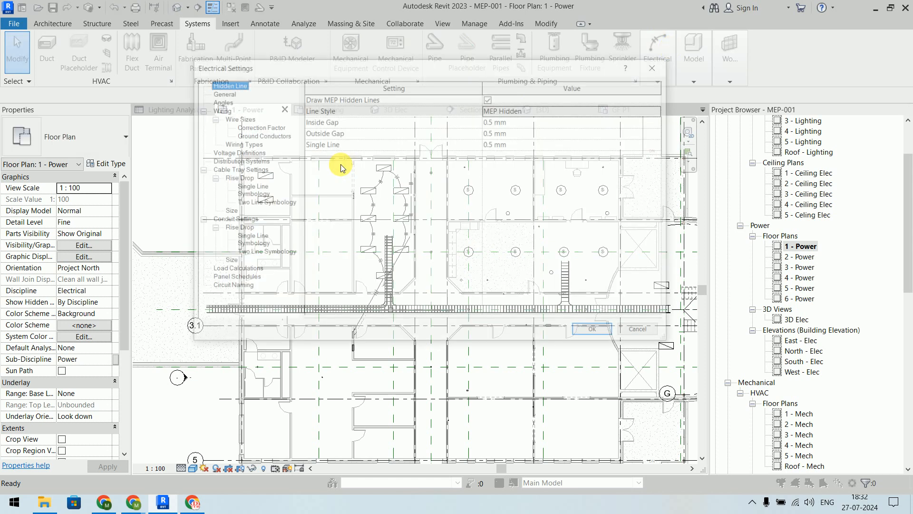
pyautogui.click(228, 262)
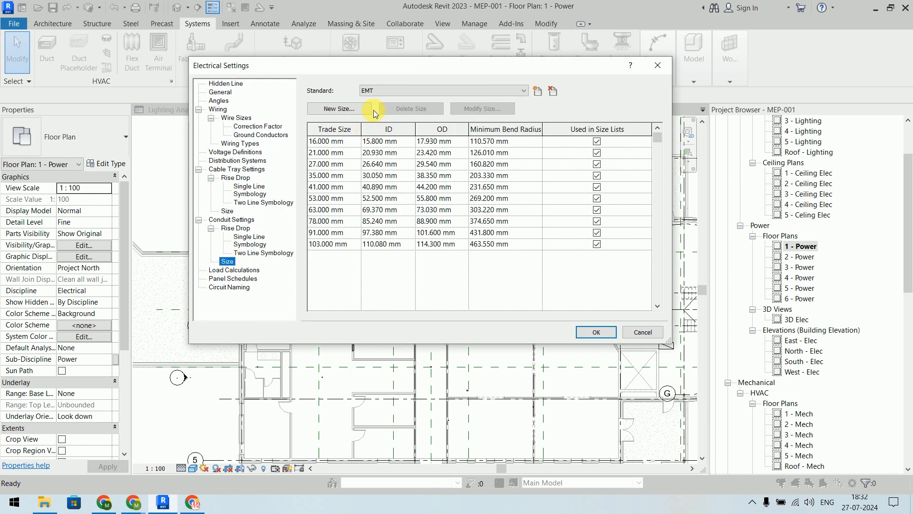
pyautogui.click(387, 90)
pyautogui.click(402, 114)
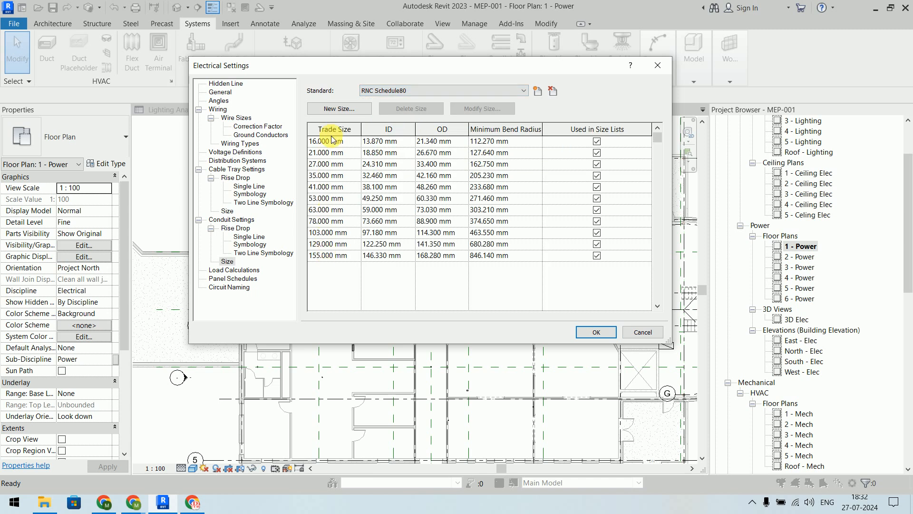
# Step: Add an RNC Schedule80 conduit size with trade diameter 90 mm, inside diameter 89 mm, outside diameter 91 mm and minimum bend 180 mm
pyautogui.click(351, 108)
pyautogui.write('90')
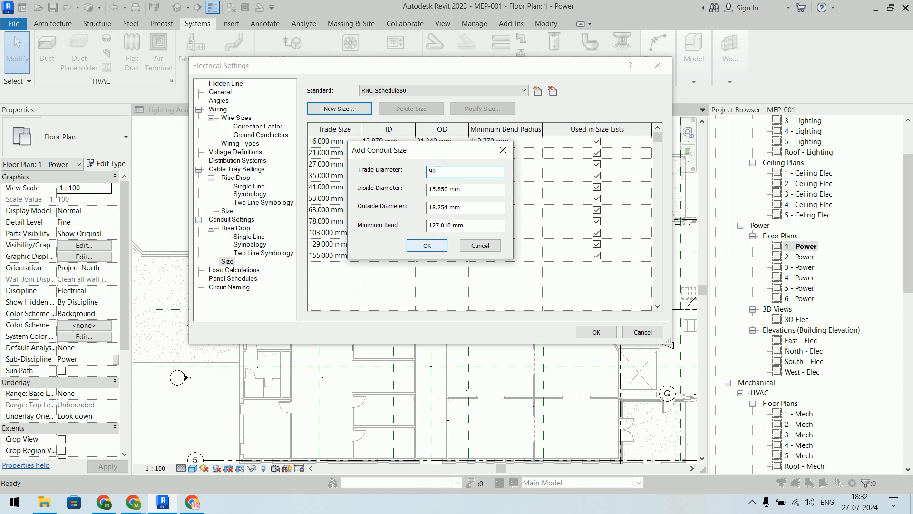
pyautogui.press('Tab')
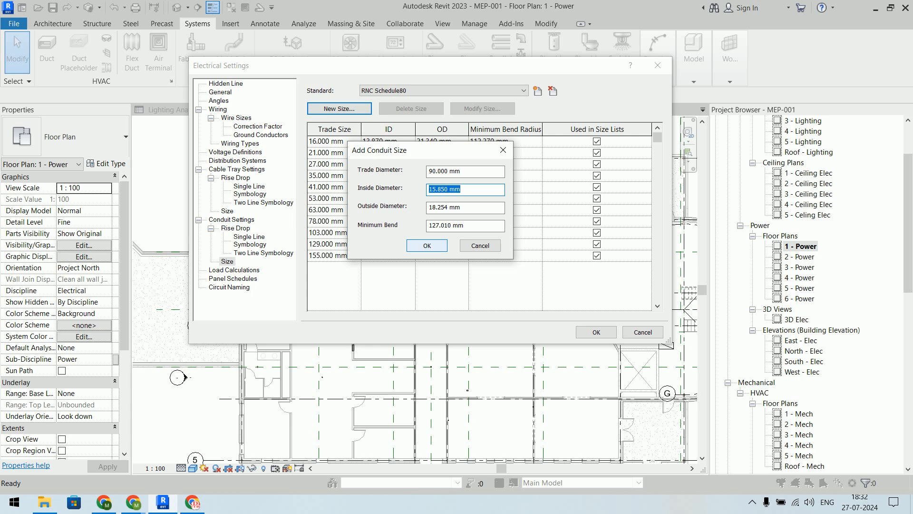
pyautogui.write('89')
pyautogui.press('Tab')
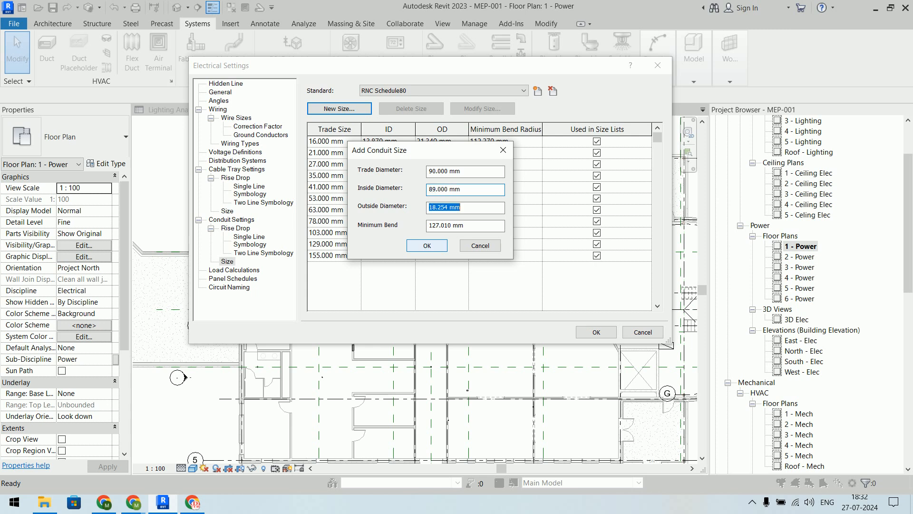
pyautogui.write('91')
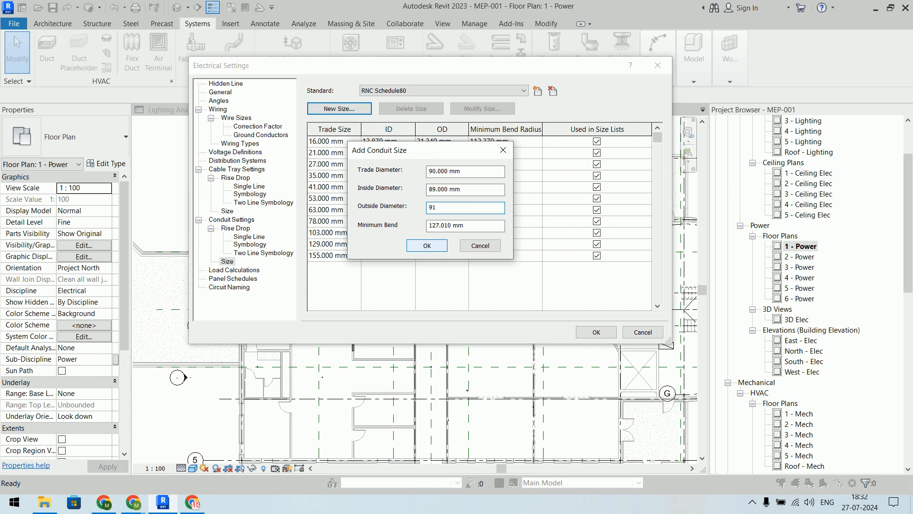
pyautogui.press('Tab')
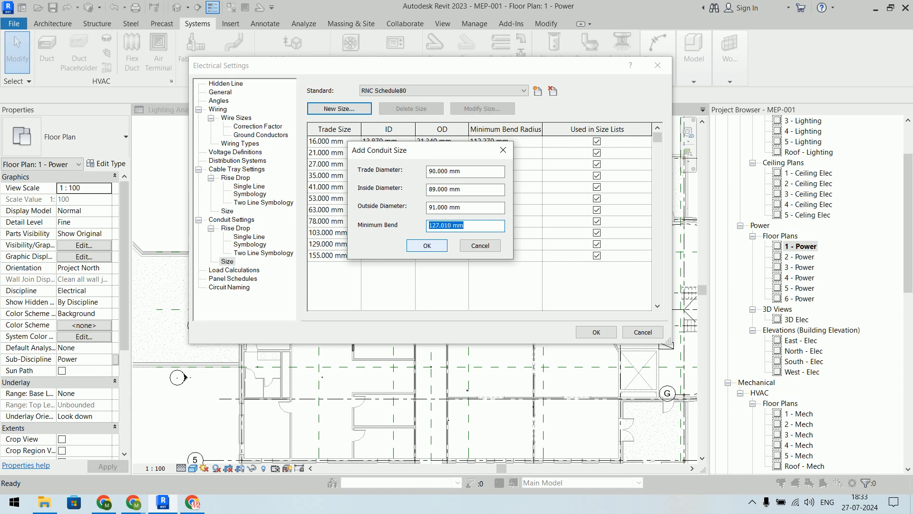
pyautogui.write('180')
pyautogui.click(428, 245)
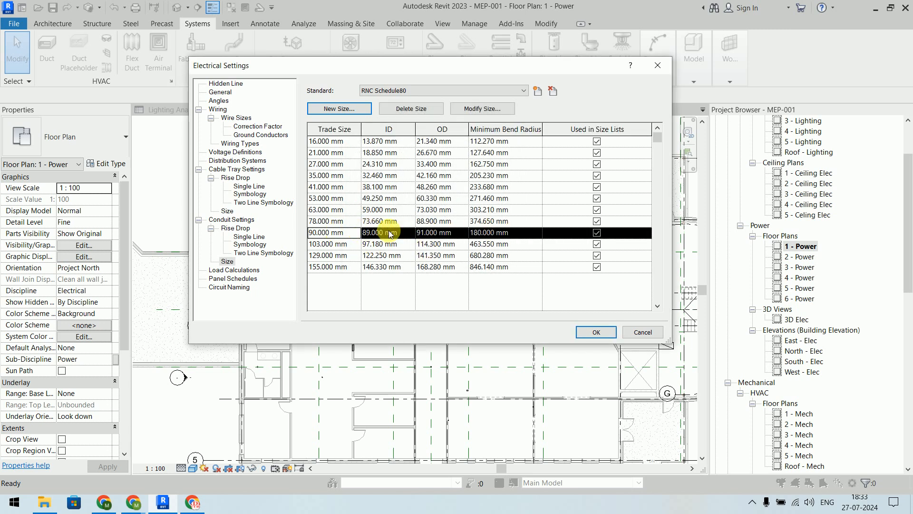
# Step: Set the minimum bend radius of the 90 mm conduit size to 300 mm and accept the Electrical Settings
pyautogui.click(491, 234)
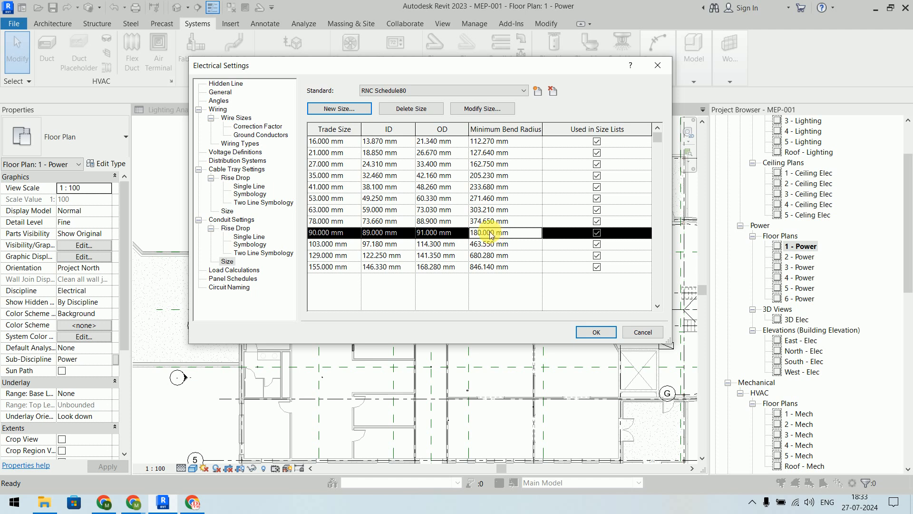
pyautogui.click(493, 109)
pyautogui.press('Tab')
pyautogui.press('Tab')
pyautogui.press('Tab')
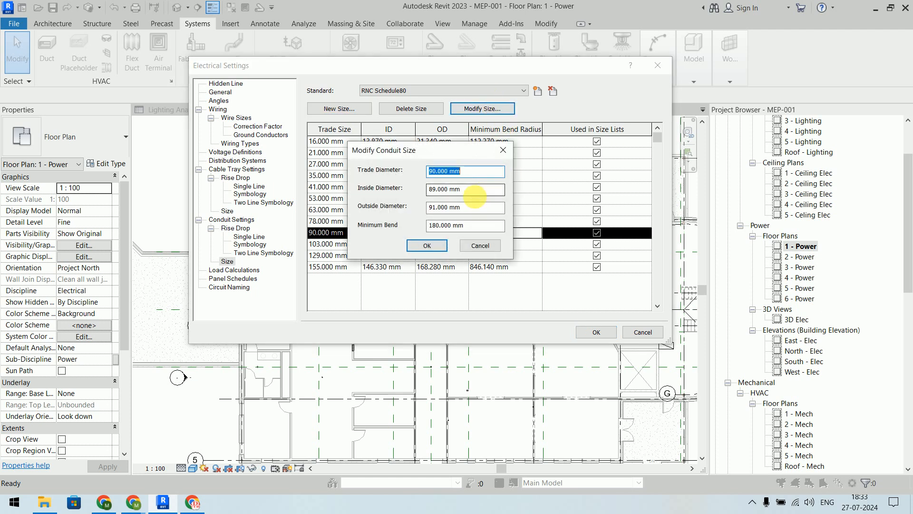
pyautogui.write('30')
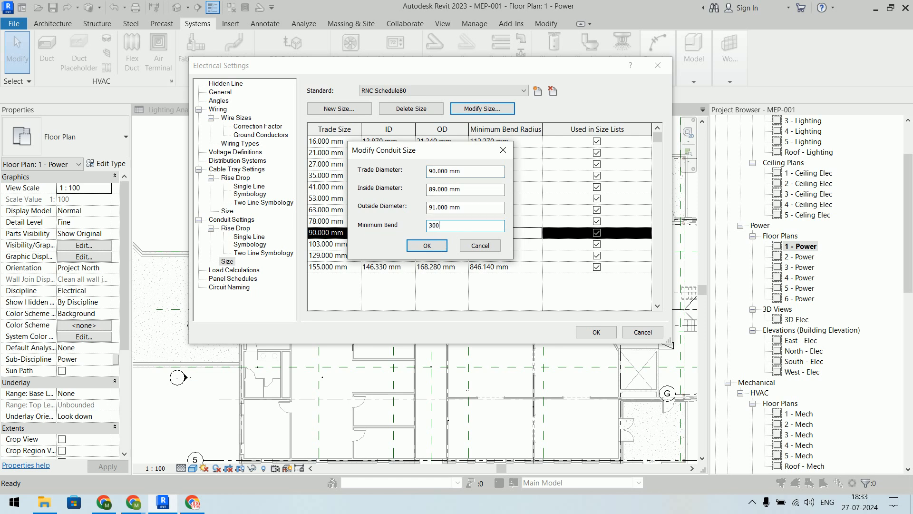
pyautogui.click(431, 245)
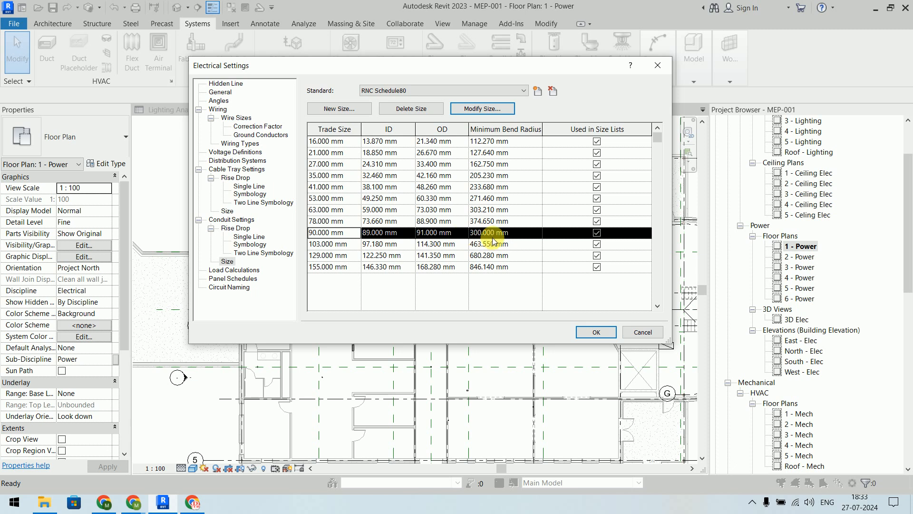
pyautogui.click(592, 332)
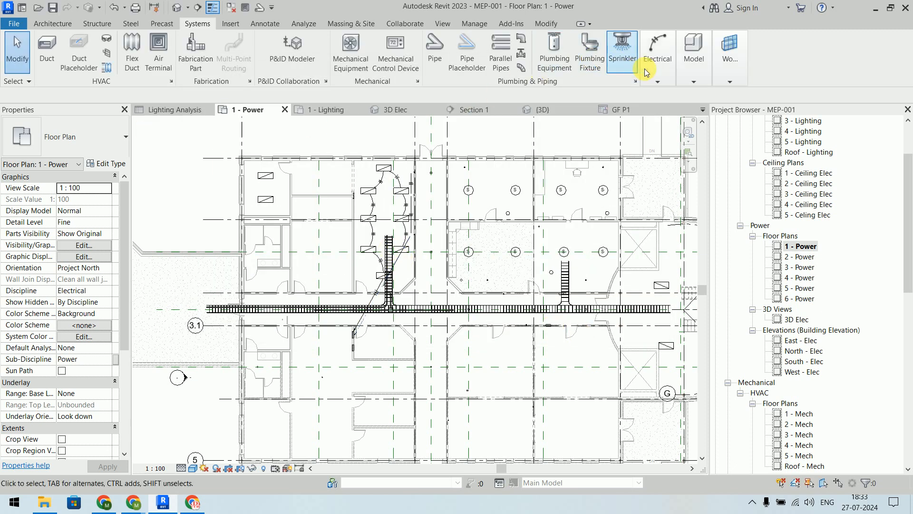
# Step: Draw a 90 mm Z-shaped conduit run below the panels, with horizontal legs of about 4600 mm and 3400 mm joined by a vertical leg
pyautogui.click(657, 55)
pyautogui.click(686, 105)
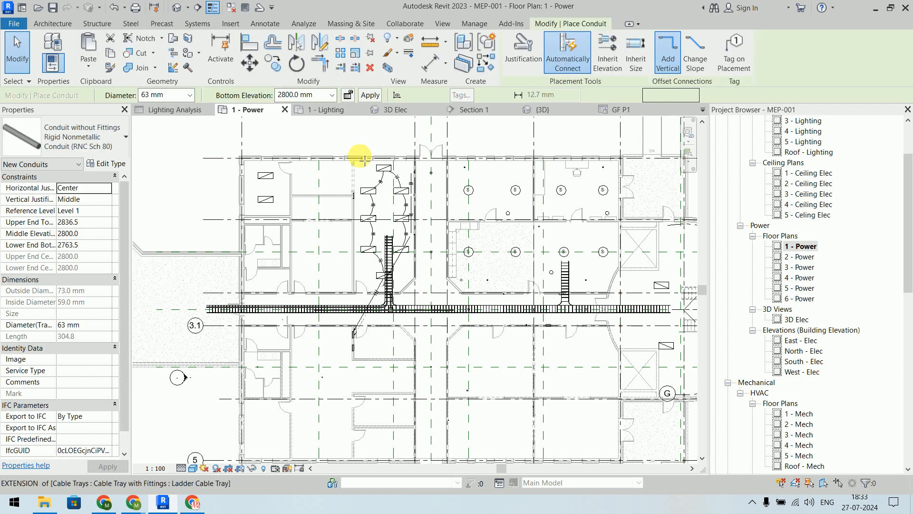
pyautogui.click(193, 95)
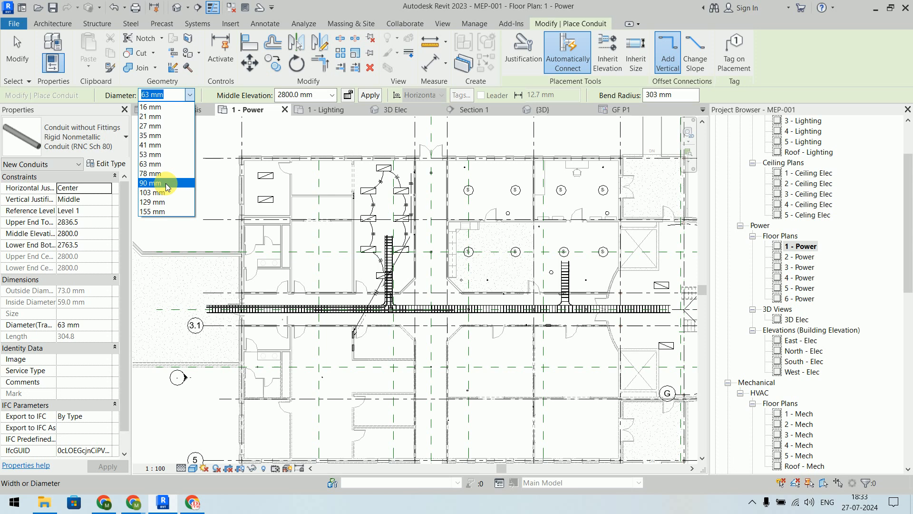
pyautogui.click(166, 184)
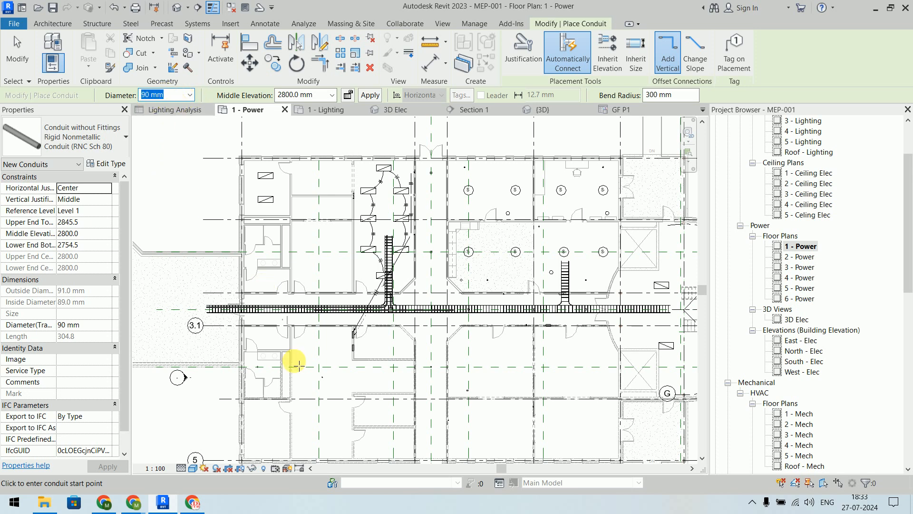
pyautogui.scroll(5, 295, 363)
pyautogui.click(283, 325)
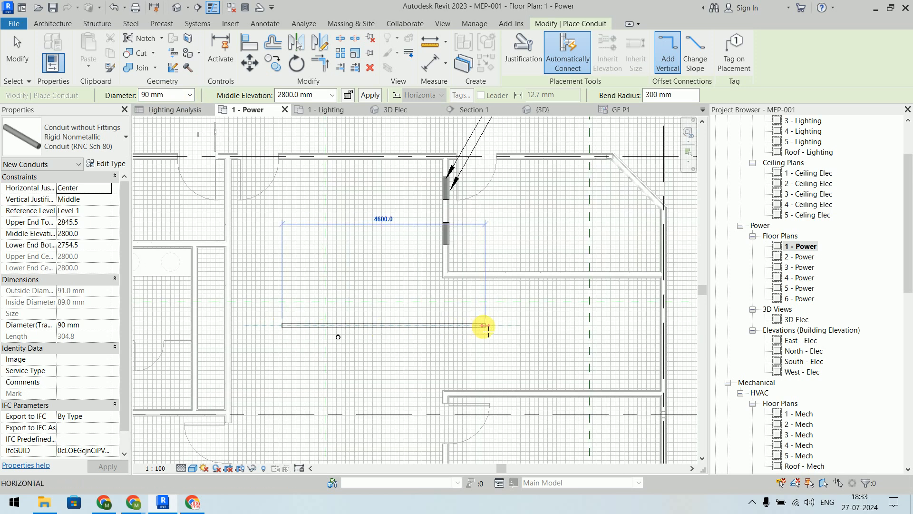
pyautogui.click(485, 326)
pyautogui.click(486, 233)
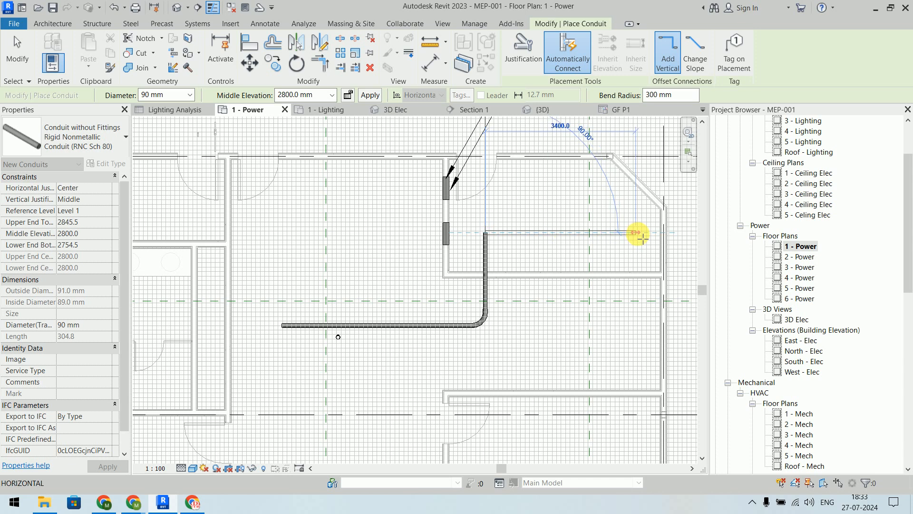
pyautogui.click(639, 235)
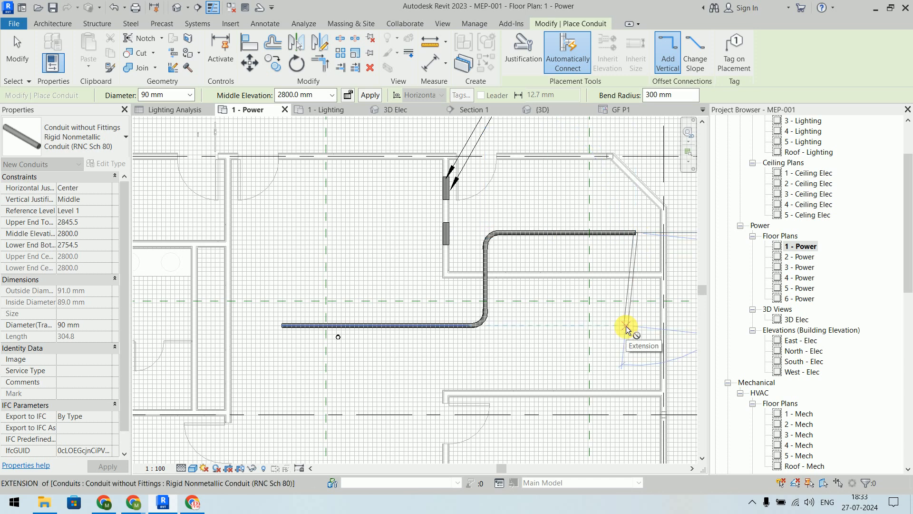
pyautogui.press('Escape')
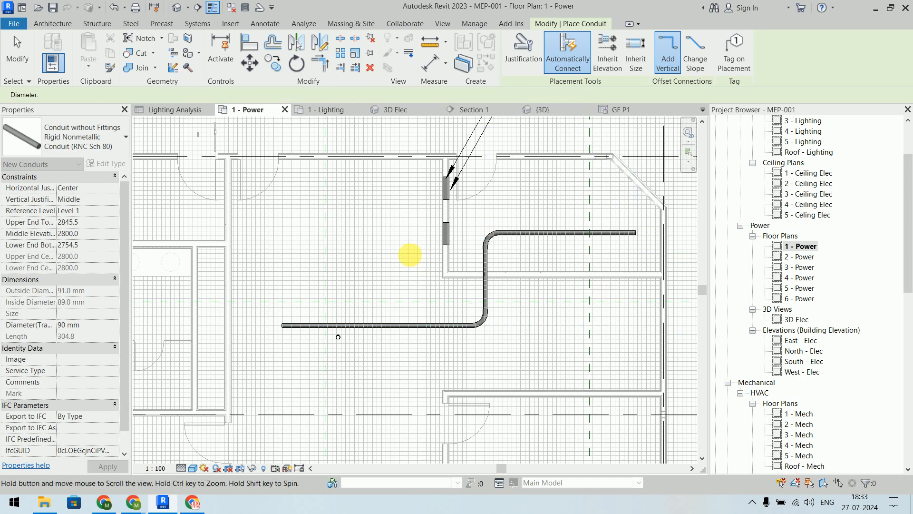
# Step: Branch a vertical conduit down from the upper horizontal leg, and a horizontal conduit to the right from that branch
pyautogui.scroll(4, 381, 220)
pyautogui.moveTo(369, 220); pyautogui.dragTo(418, 224, button='middle')
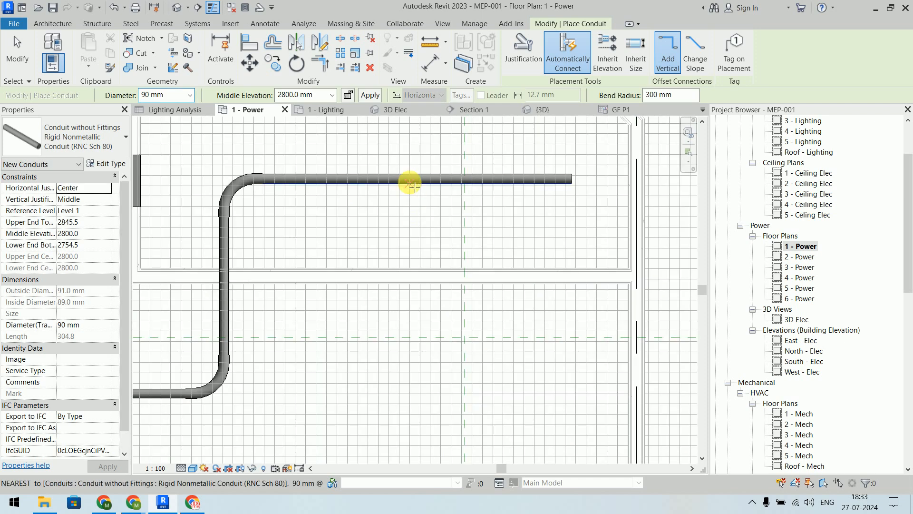
pyautogui.click(408, 181)
pyautogui.click(409, 312)
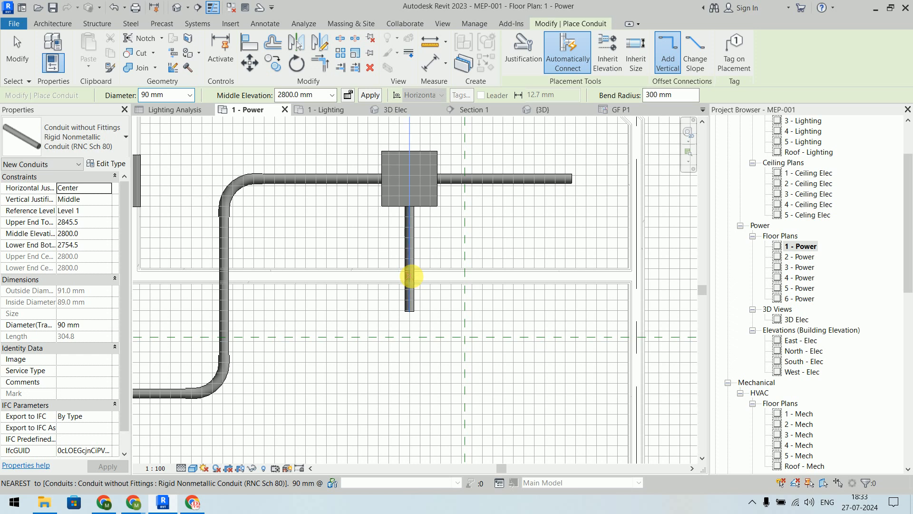
pyautogui.click(409, 275)
pyautogui.click(593, 276)
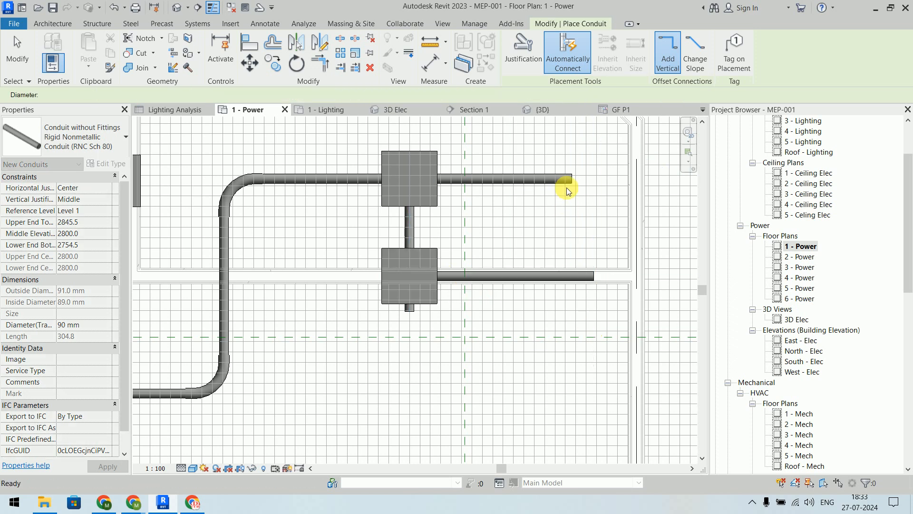
# Step: Draw a separate L-shaped conduit below the branches, with a horizontal leg and an upward leg of about 1300 mm
pyautogui.moveTo(351, 428); pyautogui.dragTo(315, 218, button='middle')
pyautogui.click(245, 282)
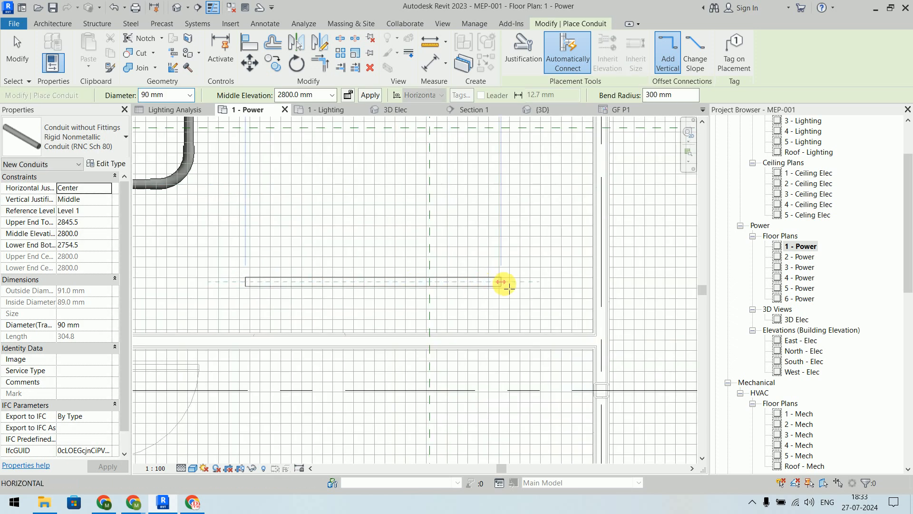
pyautogui.click(501, 281)
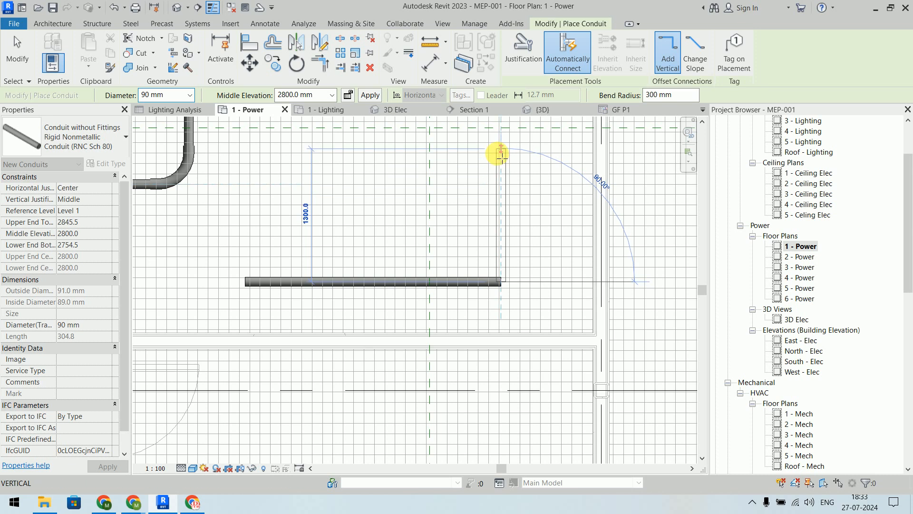
pyautogui.click(500, 149)
pyautogui.press('Escape')
# Step: Turn off Automatically Connect and draw an L-shaped 90 mm conduit in the corridor, running right and then down
pyautogui.moveTo(558, 299); pyautogui.dragTo(305, 317, button='middle')
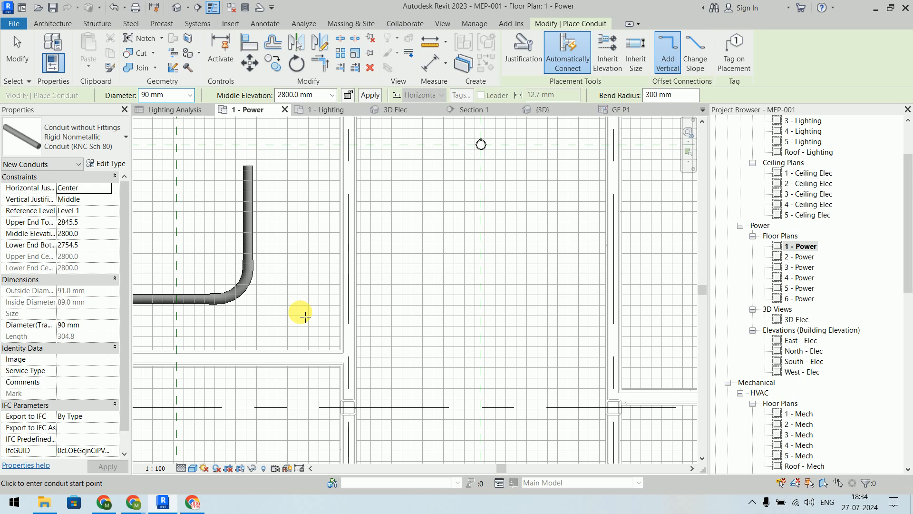
pyautogui.click(567, 56)
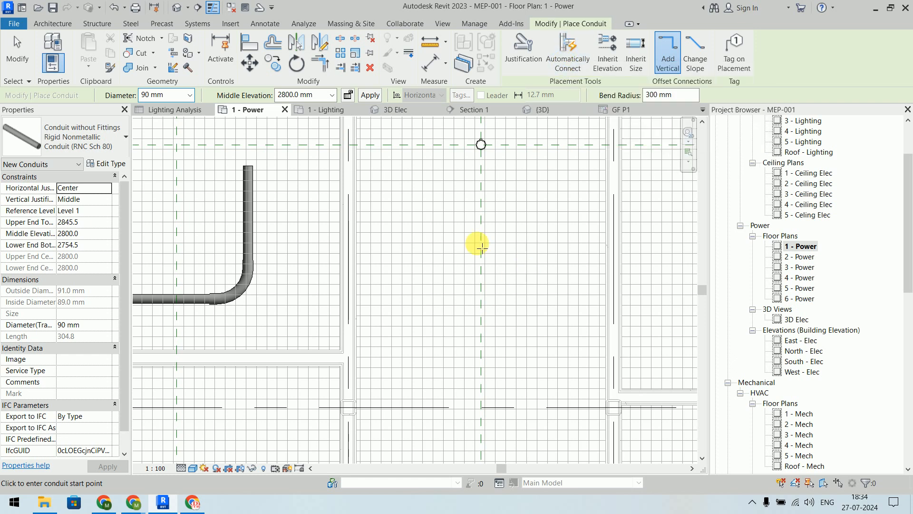
pyautogui.click(421, 207)
pyautogui.click(586, 208)
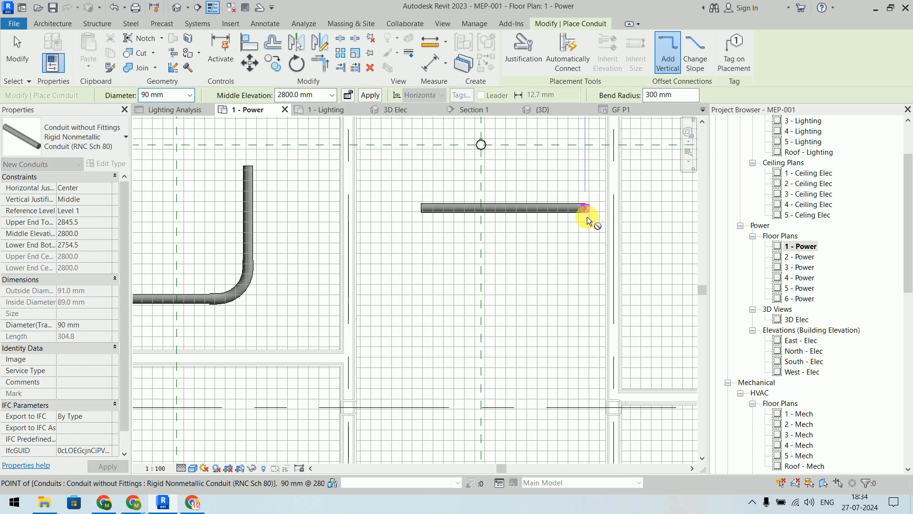
pyautogui.click(586, 338)
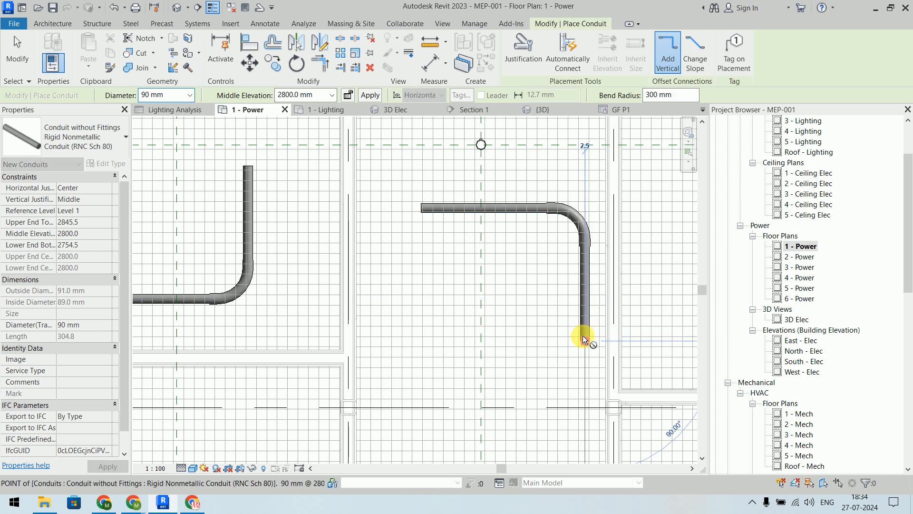
pyautogui.press('Escape')
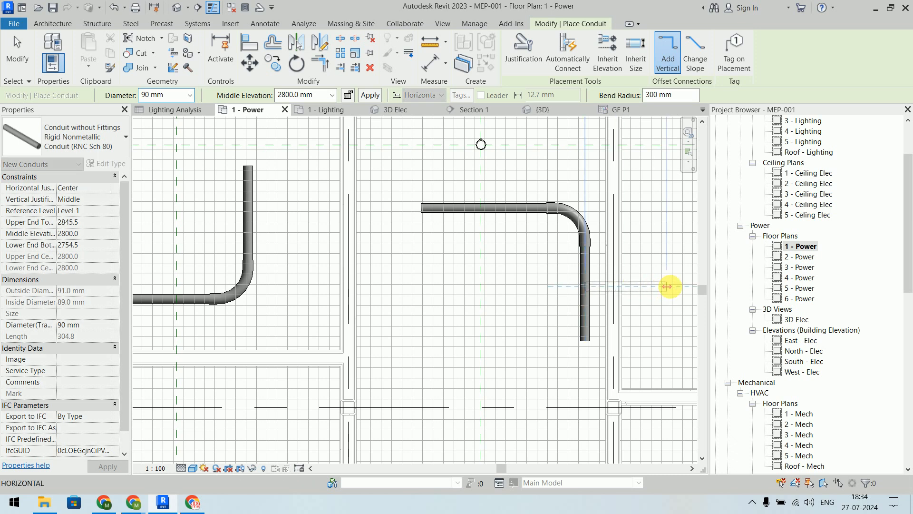
# Step: Draw a horizontal conduit to the right from the corridor conduit's vertical leg without automatic connection, inspect the junction, and leave the Conduit tool
pyautogui.click(667, 287)
pyautogui.moveTo(656, 348); pyautogui.dragTo(456, 297, button='middle')
pyautogui.press('Escape')
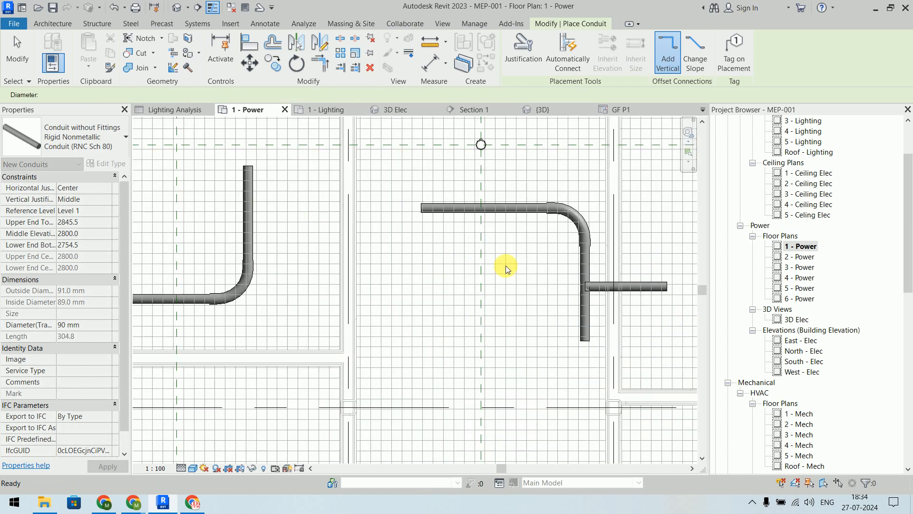
pyautogui.scroll(6, 234, 249)
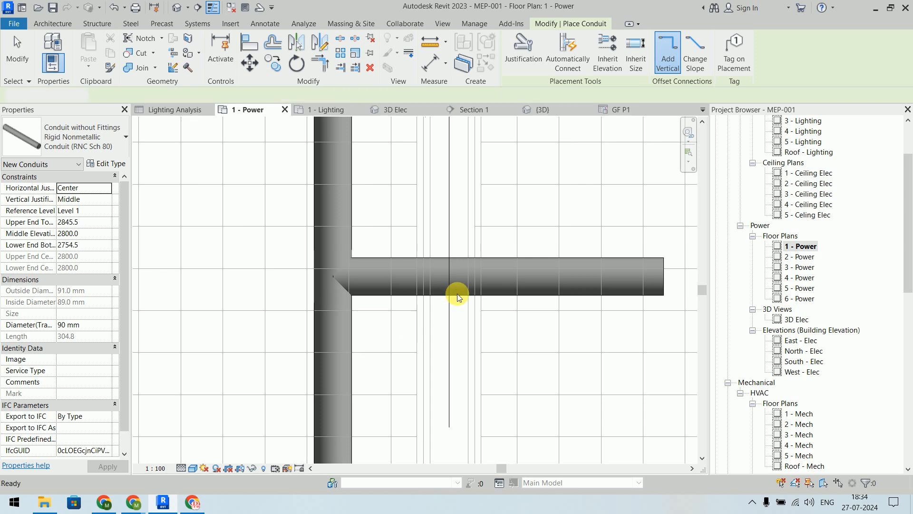
pyautogui.press('Escape')
pyautogui.press('Escape')
pyautogui.scroll(-6, 457, 294)
pyautogui.moveTo(466, 284); pyautogui.dragTo(428, 195, button='middle')
pyautogui.scroll(-6, 526, 245)
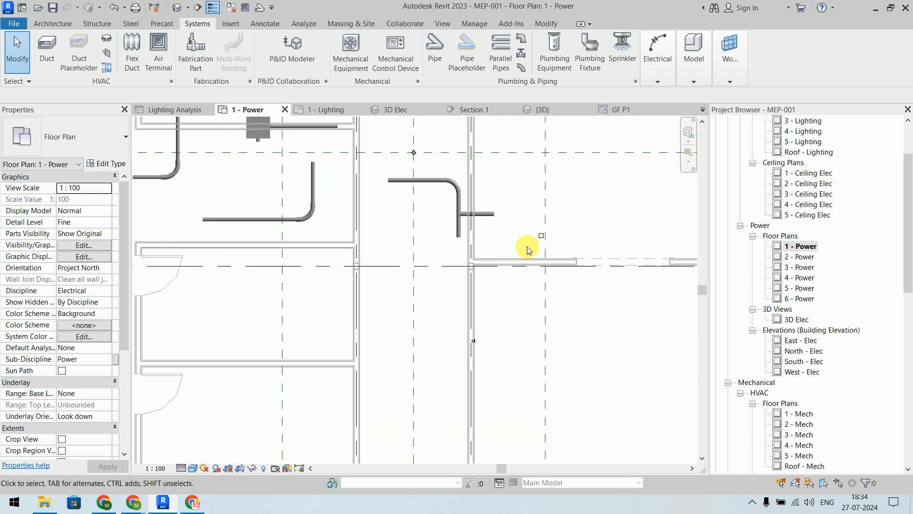
pyautogui.moveTo(527, 250); pyautogui.dragTo(582, 363, button='middle')
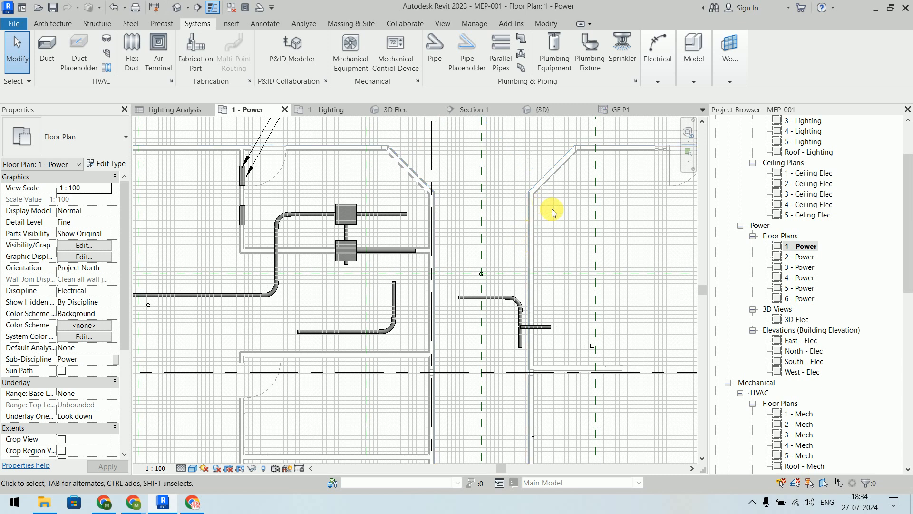
# Step: Detach the Modify tool group from the ribbon and float it over the upper edge of the drawing area
pyautogui.click(653, 63)
pyautogui.click(545, 24)
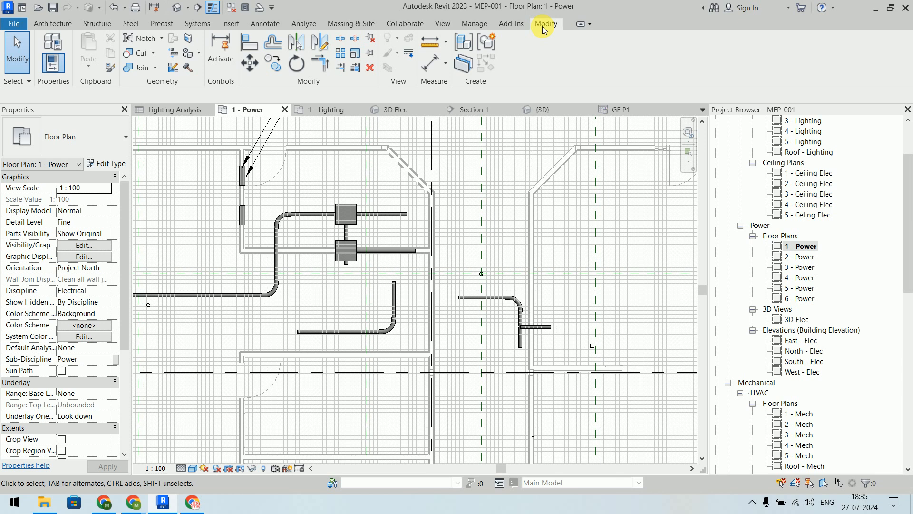
pyautogui.moveTo(316, 84); pyautogui.dragTo(608, 110)
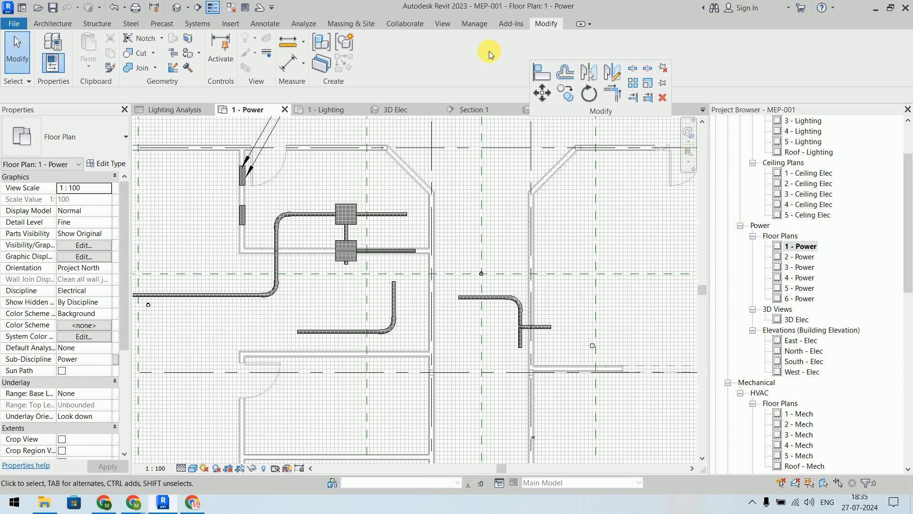
# Step: Align the horizontal leg of the corridor conduit with the upper branch conduit in the adjacent room
pyautogui.click(542, 72)
pyautogui.scroll(4, 485, 233)
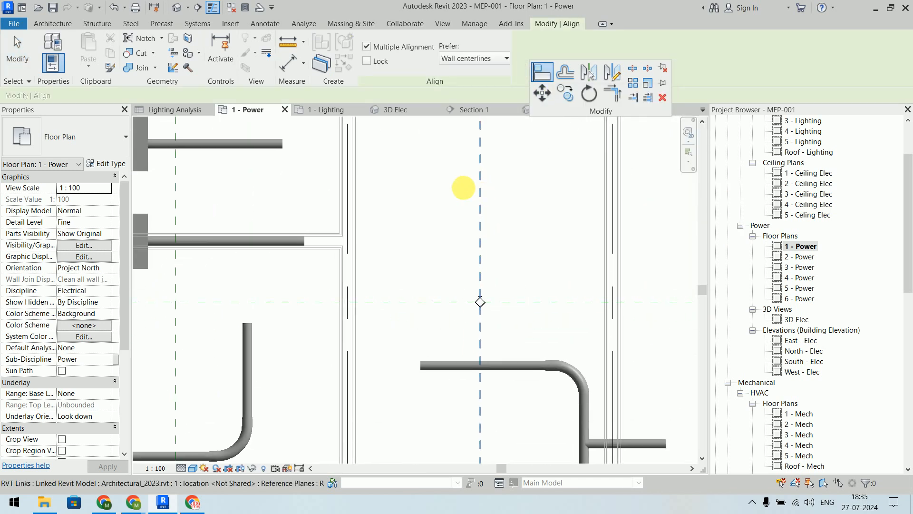
pyautogui.click(261, 143)
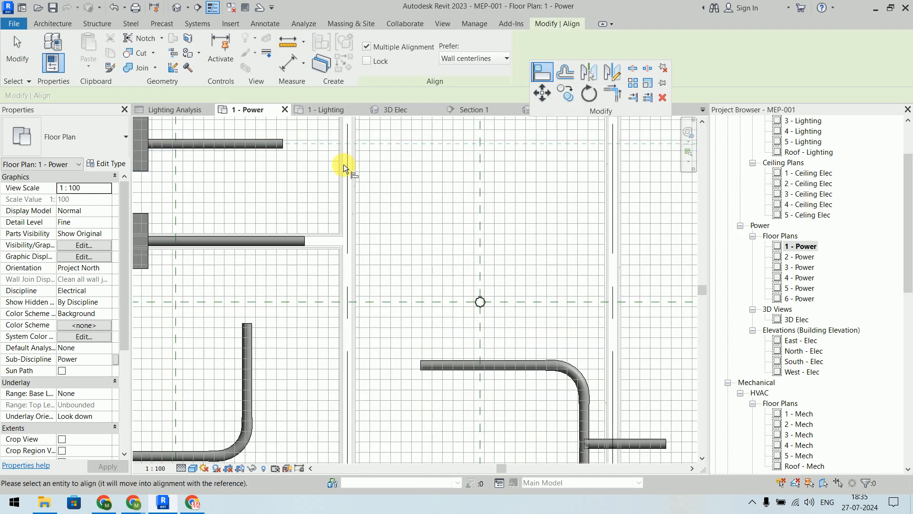
pyautogui.click(519, 363)
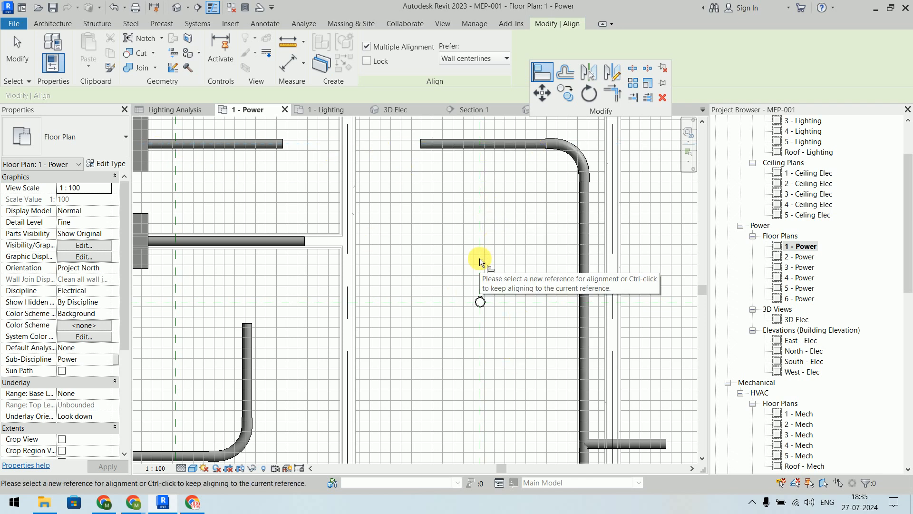
pyautogui.press('Escape')
pyautogui.press('Escape')
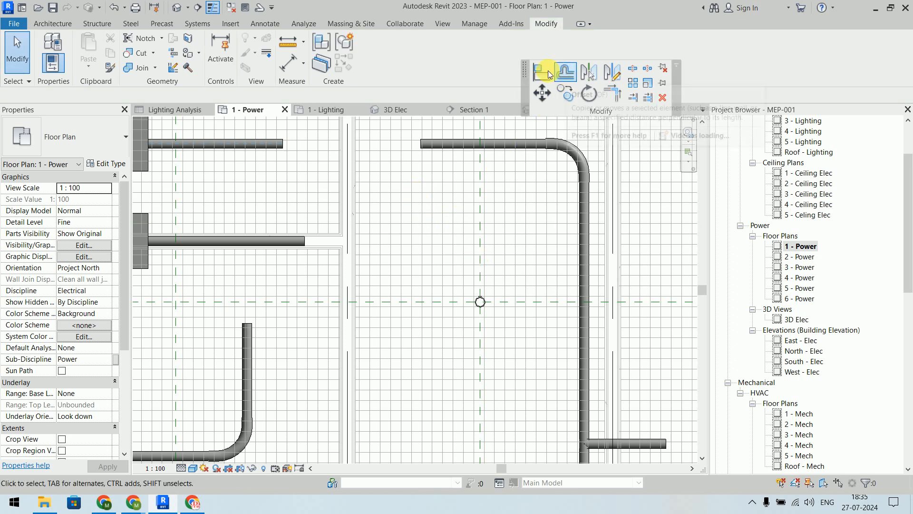
# Step: Align the corridor conduit's horizontal leg with the lower branch conduit in the adjacent room
pyautogui.click(542, 73)
pyautogui.click(264, 238)
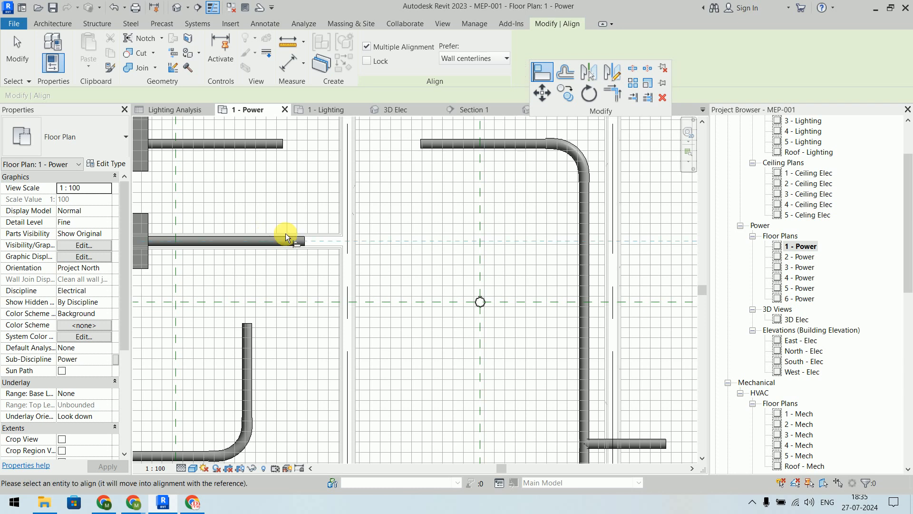
pyautogui.click(460, 144)
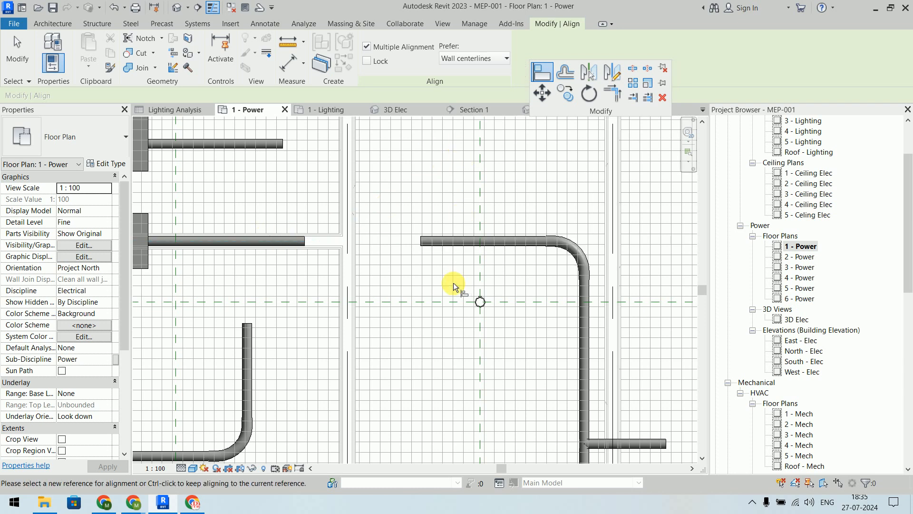
pyautogui.press('Escape')
pyautogui.press('Escape')
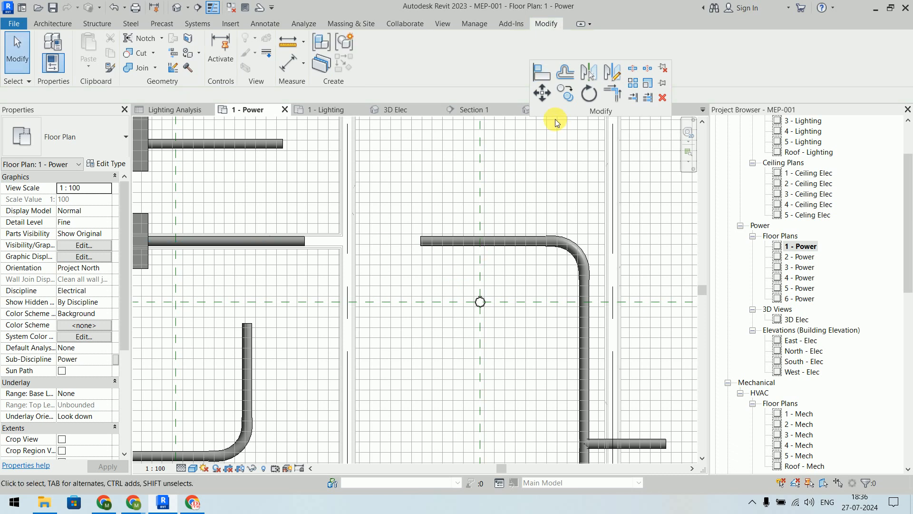
# Step: Move the corridor conduit's horizontal leg 750 mm straight up
pyautogui.click(542, 93)
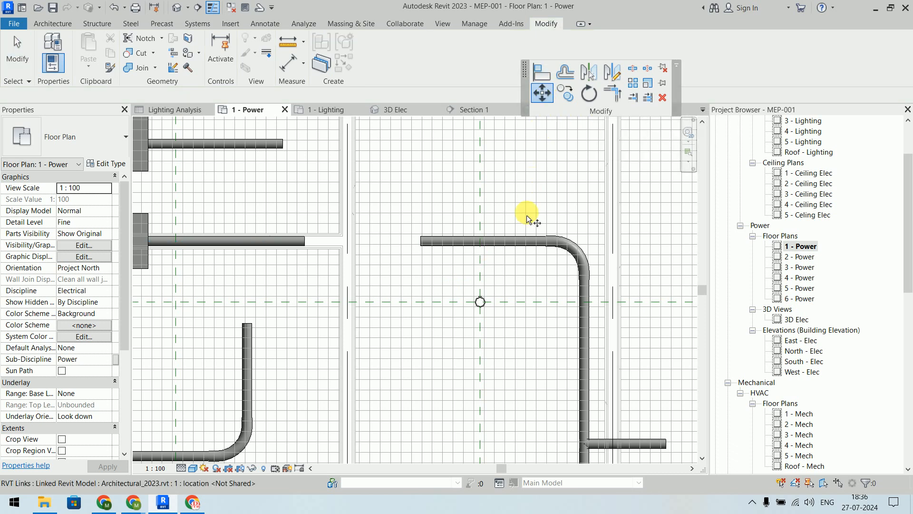
pyautogui.click(515, 242)
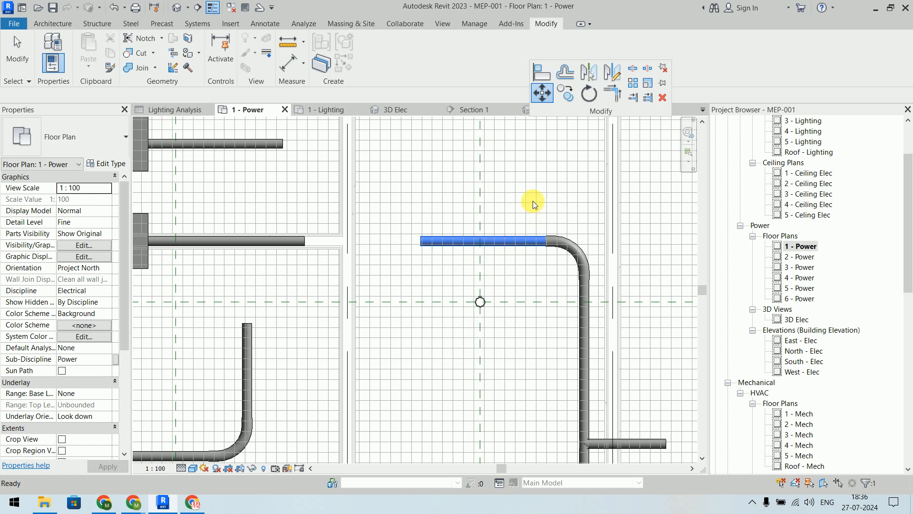
pyautogui.press('Return')
pyautogui.click(483, 241)
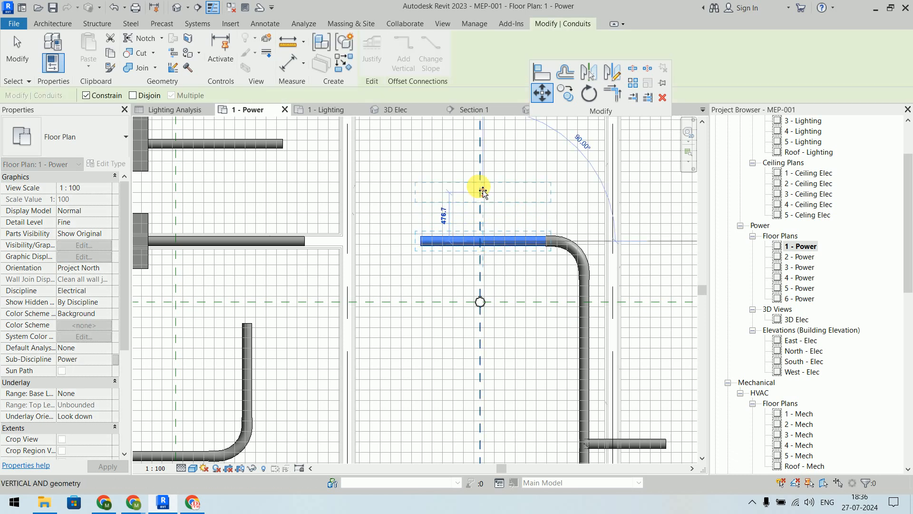
pyautogui.write('750')
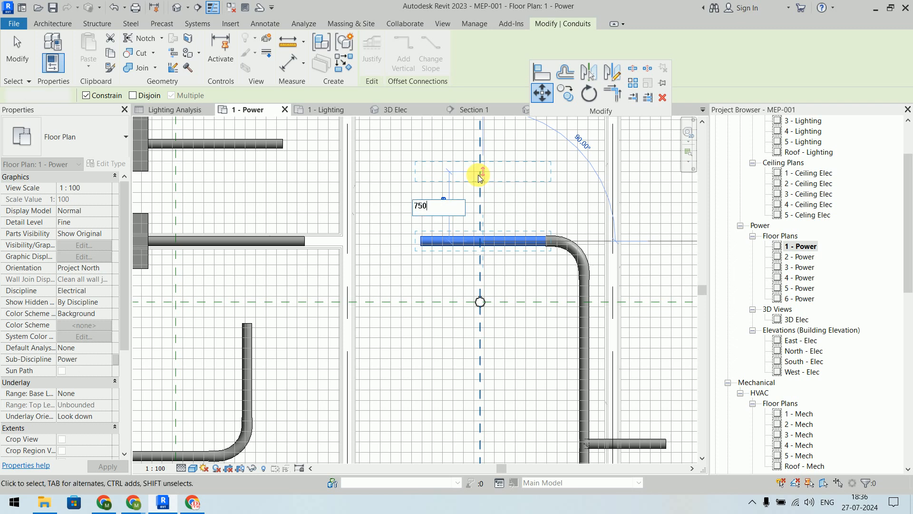
pyautogui.press('Return')
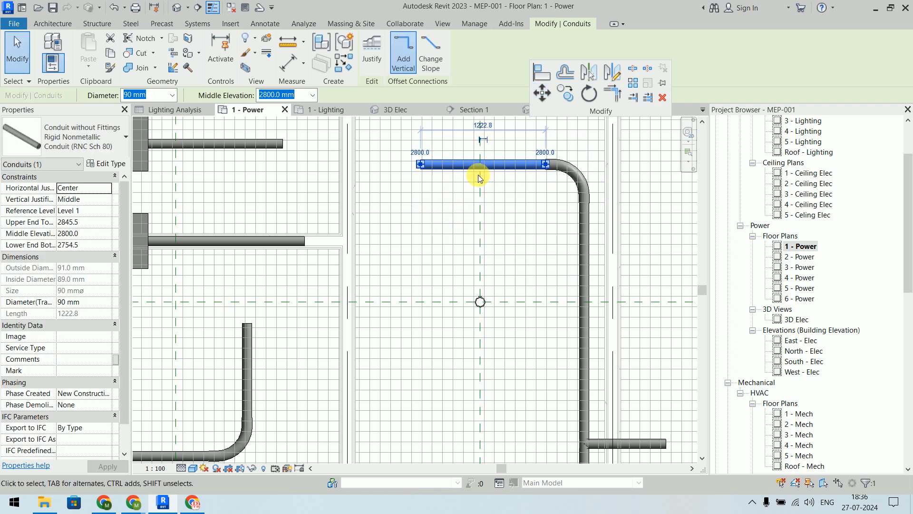
pyautogui.scroll(-1, 477, 223)
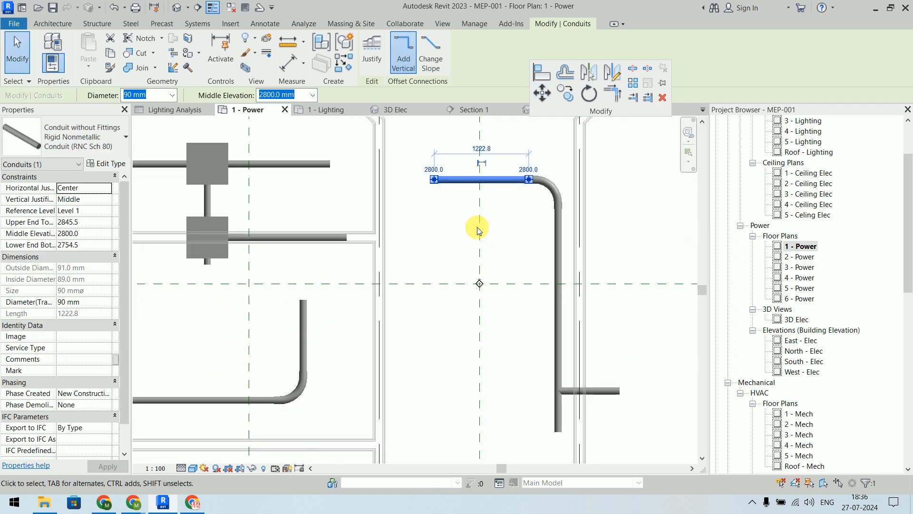
pyautogui.moveTo(475, 230); pyautogui.dragTo(329, 238, button='middle')
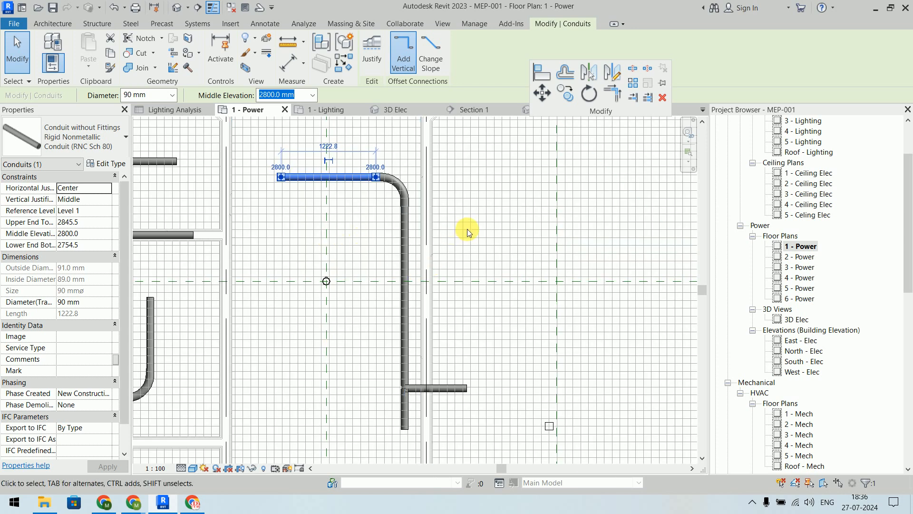
pyautogui.click(503, 217)
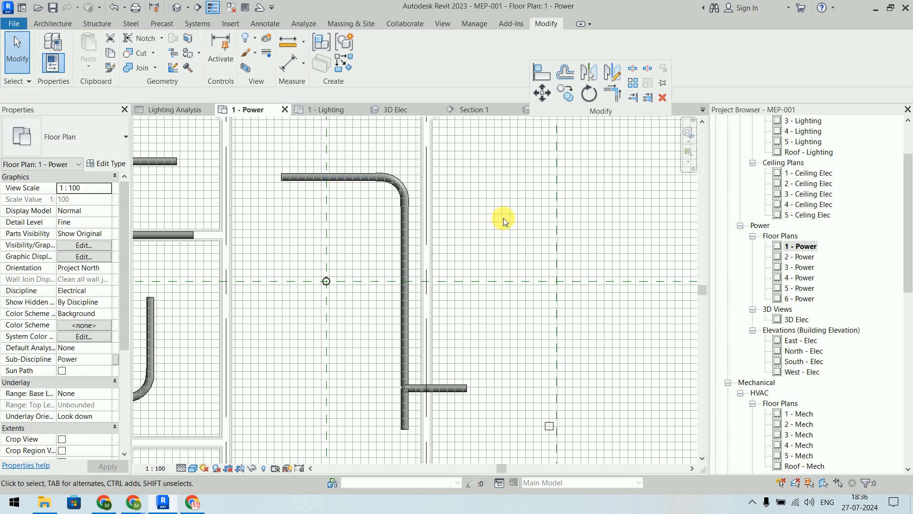
# Step: Move the corridor conduit's vertical leg 500 mm to the left
pyautogui.click(542, 93)
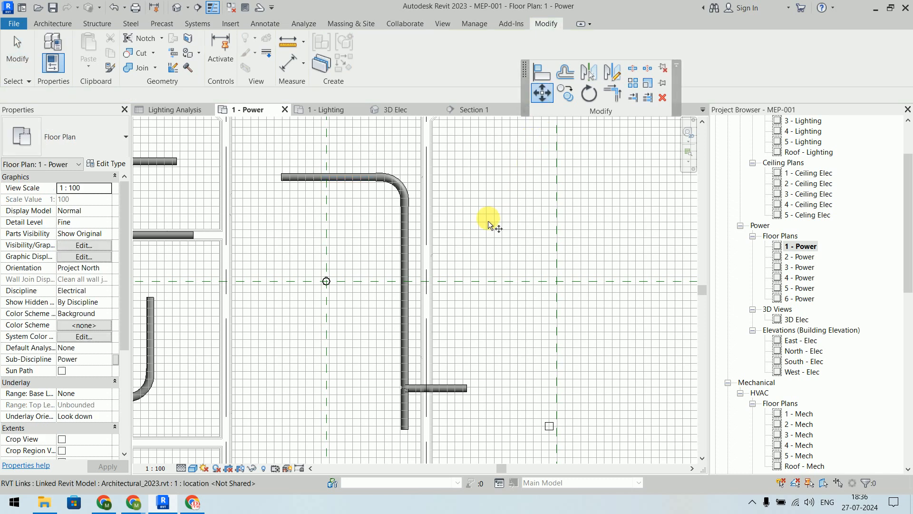
pyautogui.click(405, 249)
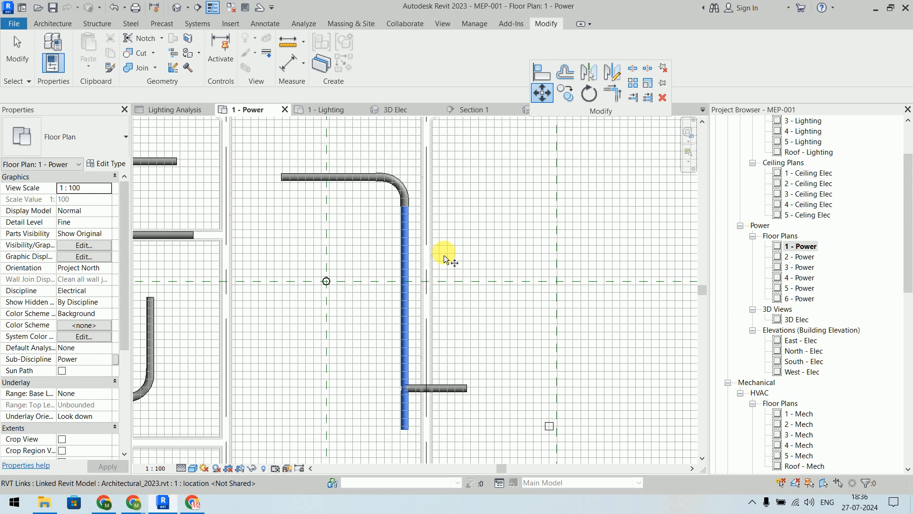
pyautogui.press('Return')
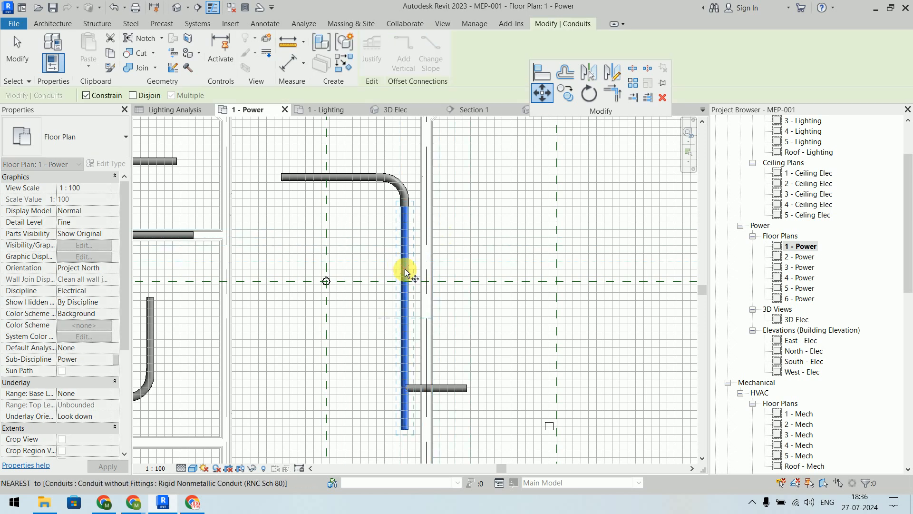
pyautogui.click(404, 269)
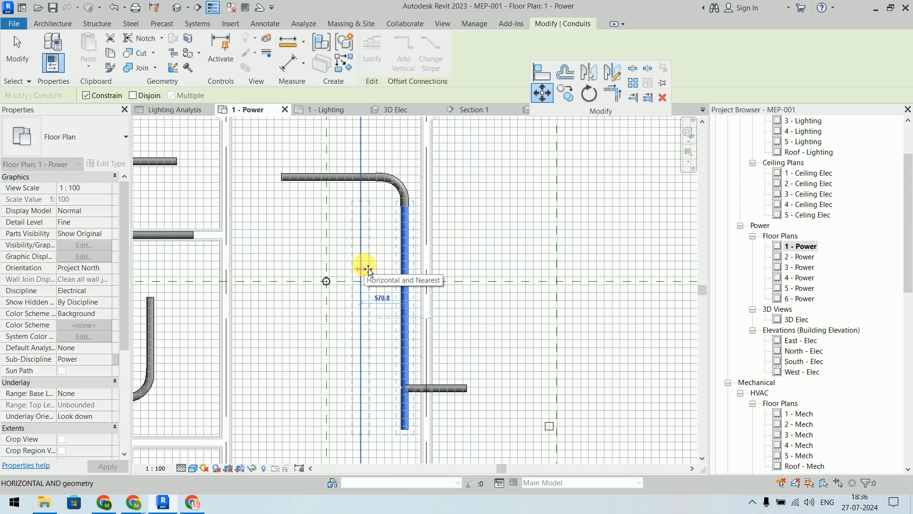
pyautogui.write('500')
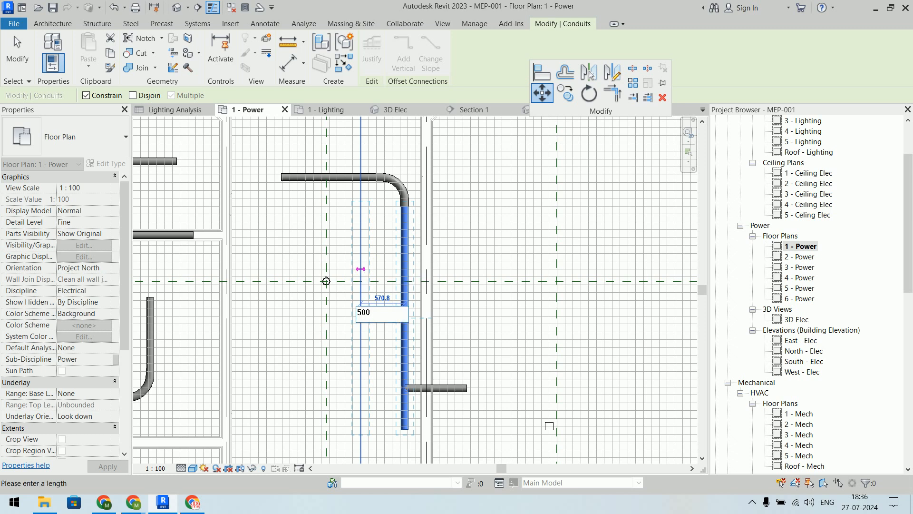
pyautogui.press('Return')
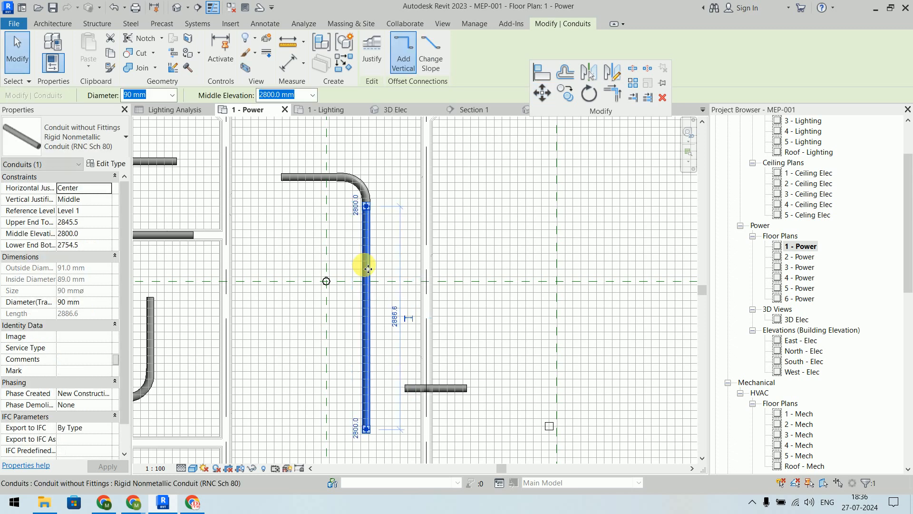
pyautogui.click(499, 264)
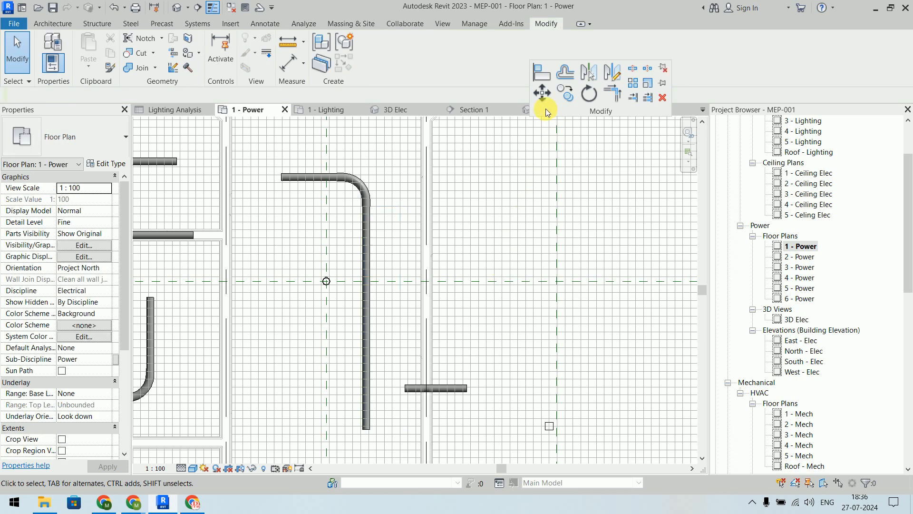
# Step: Copy the short horizontal conduit crossing the corridor wall upward twice, with each copy spaced 750 mm apart
pyautogui.click(565, 93)
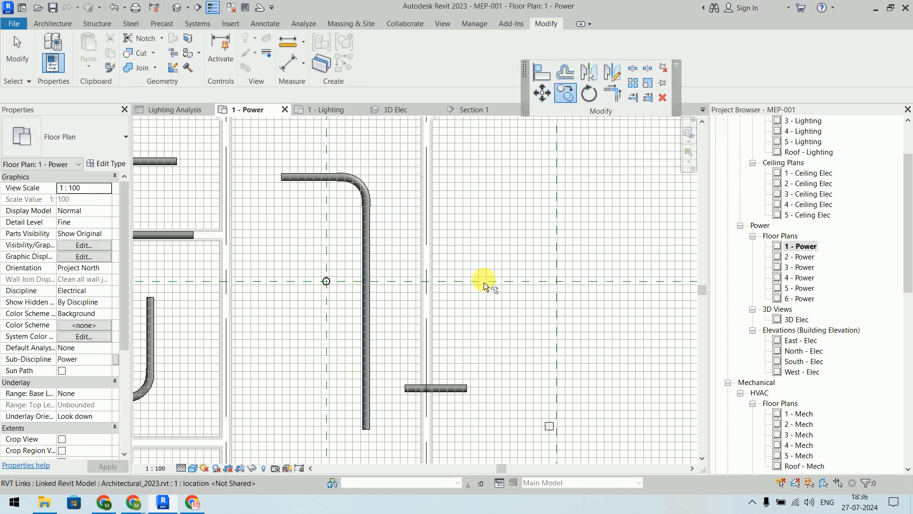
pyautogui.click(445, 388)
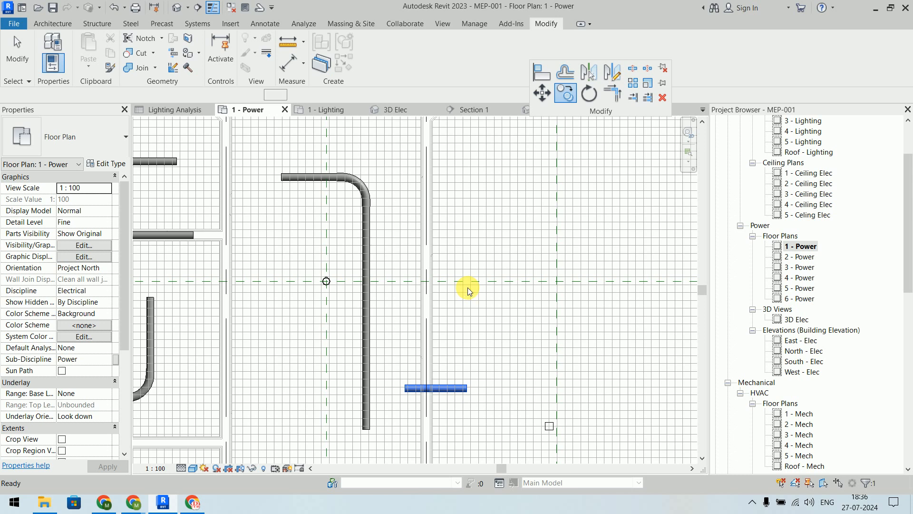
pyautogui.click(437, 388)
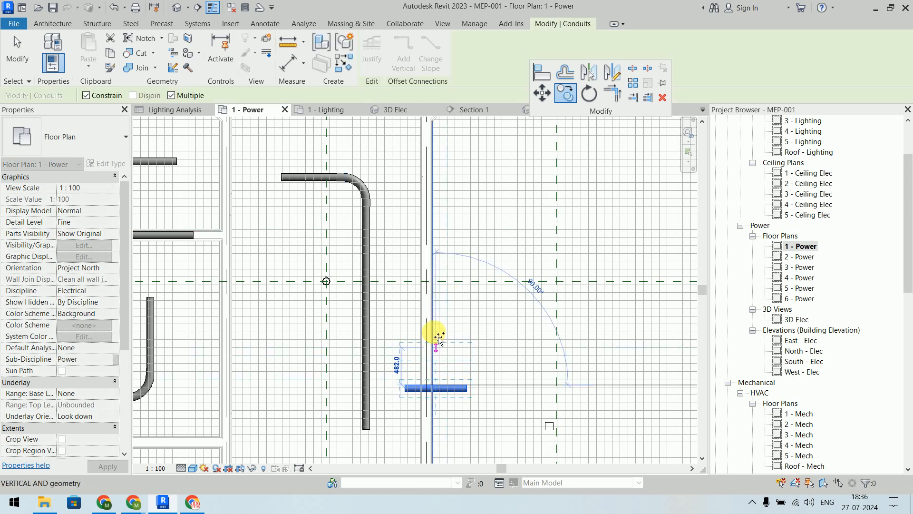
pyautogui.write('750')
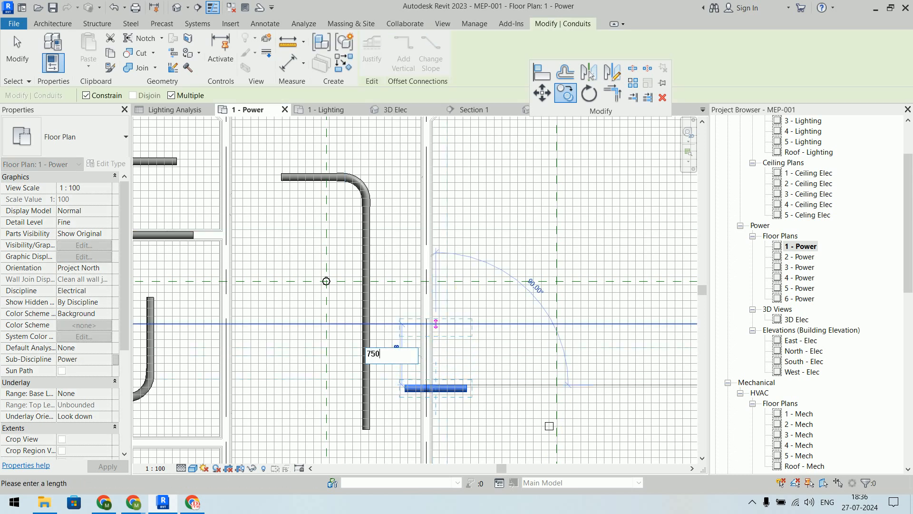
pyautogui.press('Return')
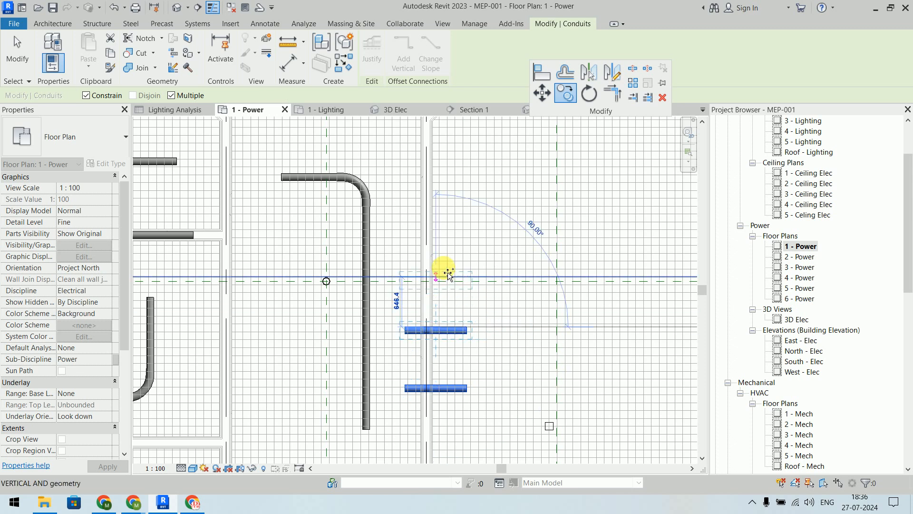
pyautogui.write('750')
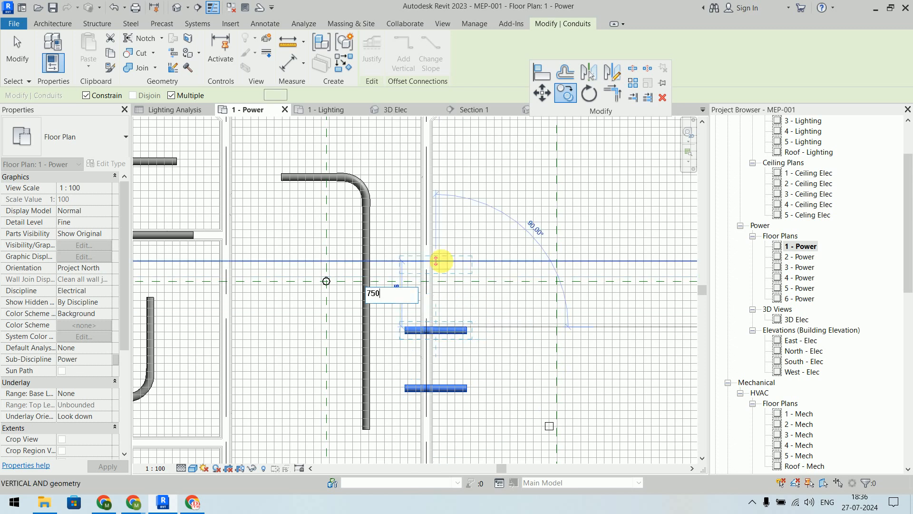
pyautogui.press('Return')
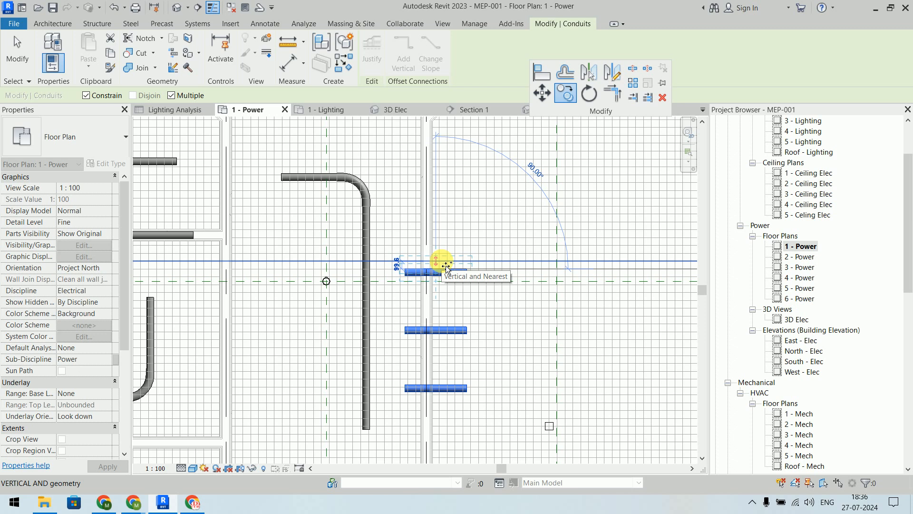
pyautogui.press('Escape')
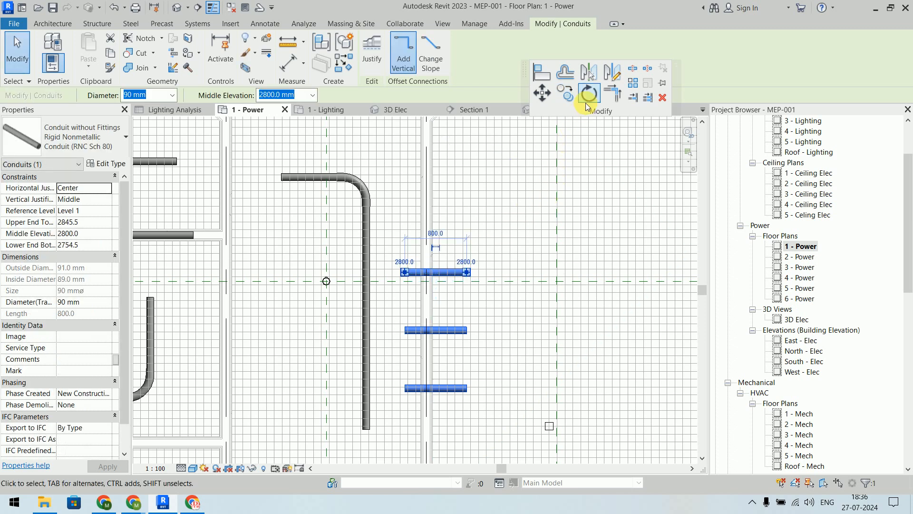
pyautogui.click(564, 212)
# Step: Rotate the uppermost of the three short horizontal conduits at the corridor wall by 90° about its centre
pyautogui.click(461, 271)
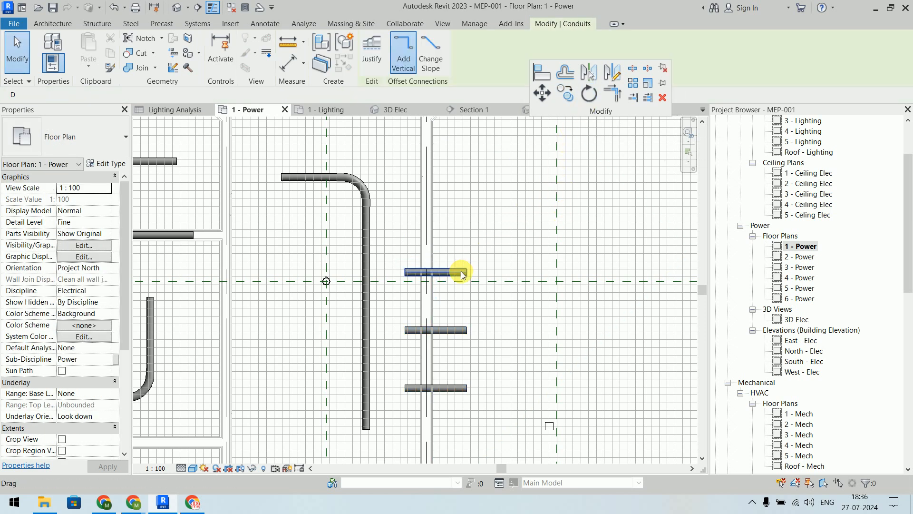
pyautogui.click(588, 94)
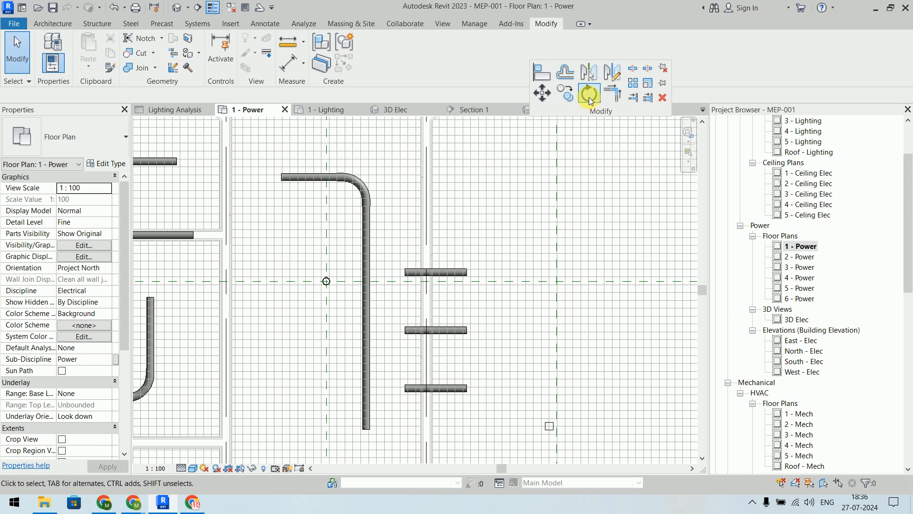
pyautogui.click(455, 279)
pyautogui.press('Return')
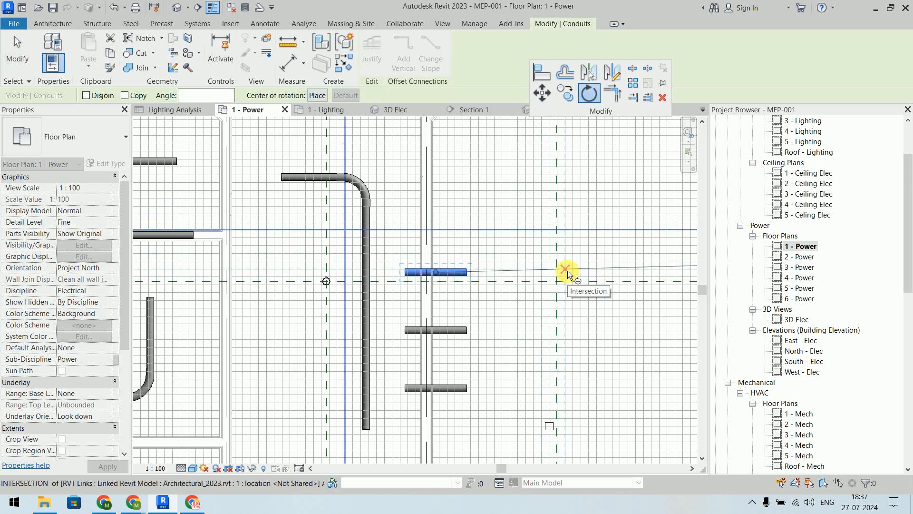
pyautogui.scroll(3, 566, 270)
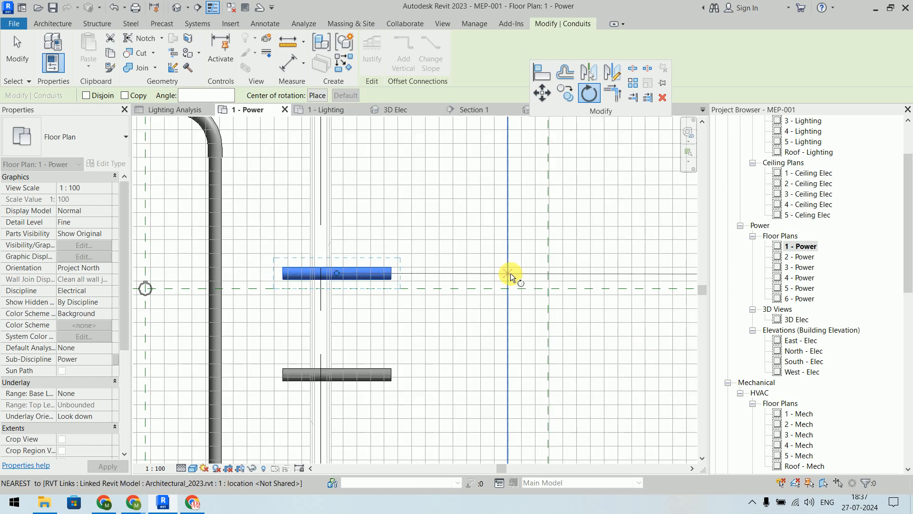
pyautogui.click(509, 273)
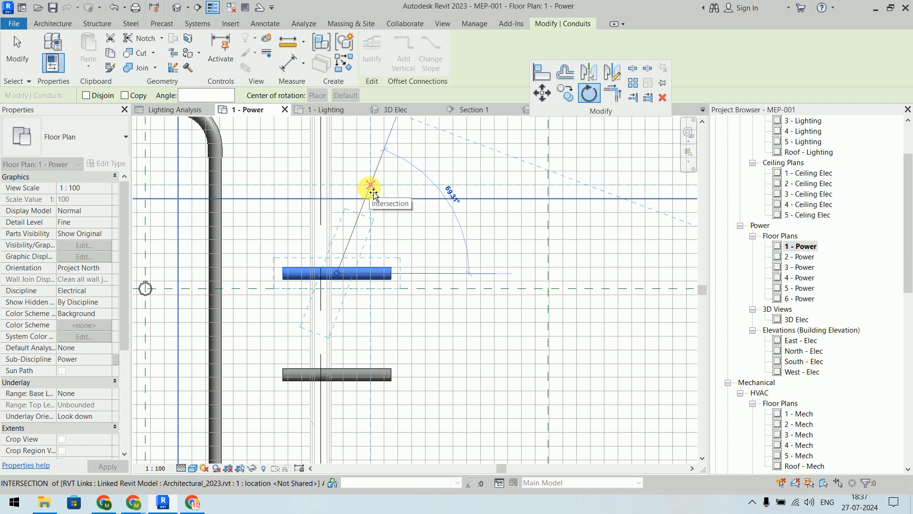
pyautogui.write('90')
pyautogui.press('Return')
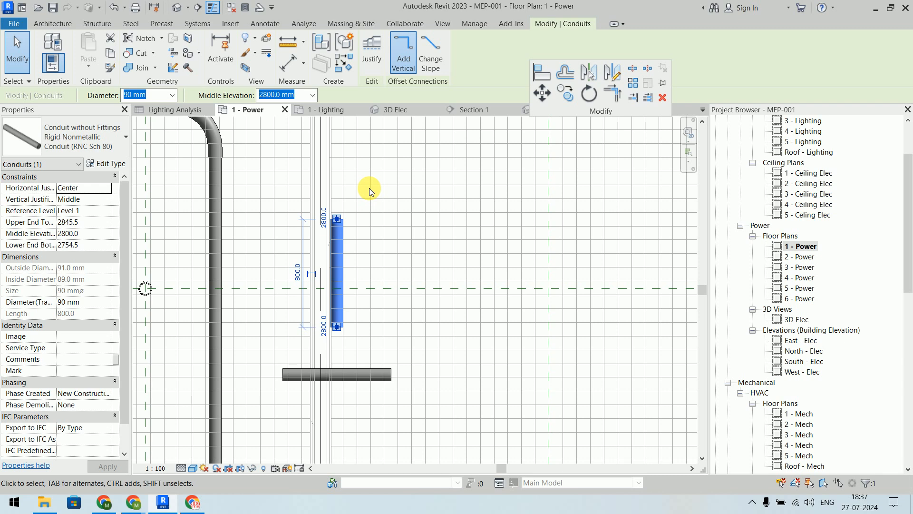
pyautogui.click(397, 239)
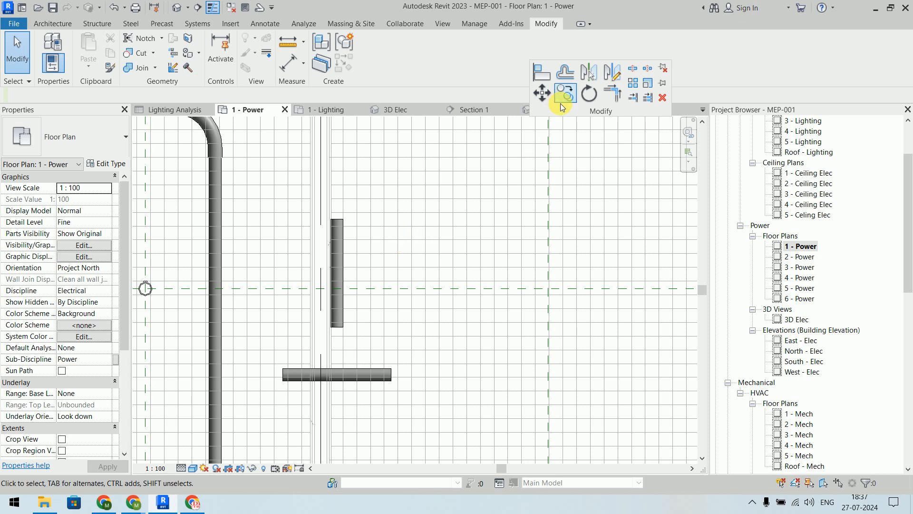
# Step: Rotate the middle short conduit at the corridor wall by 30° clockwise, with its right end as the centre of rotation
pyautogui.click(589, 94)
pyautogui.click(375, 373)
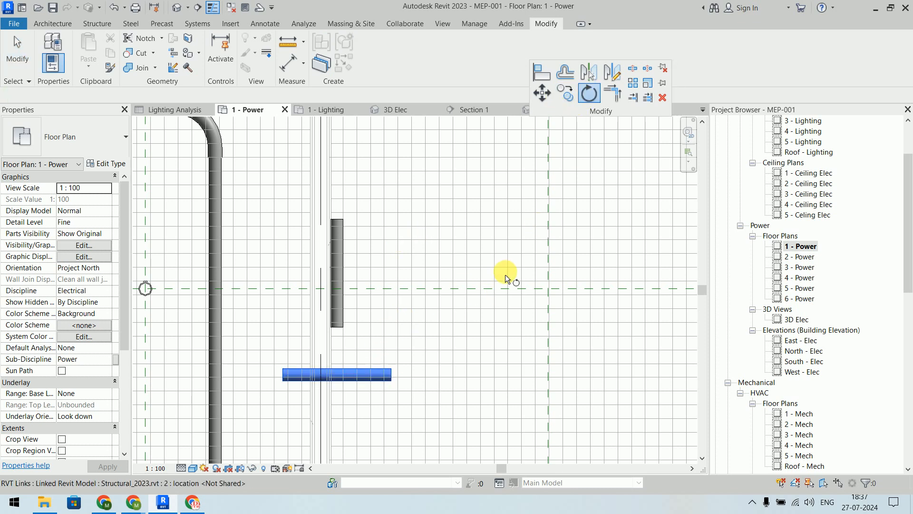
pyautogui.press('Return')
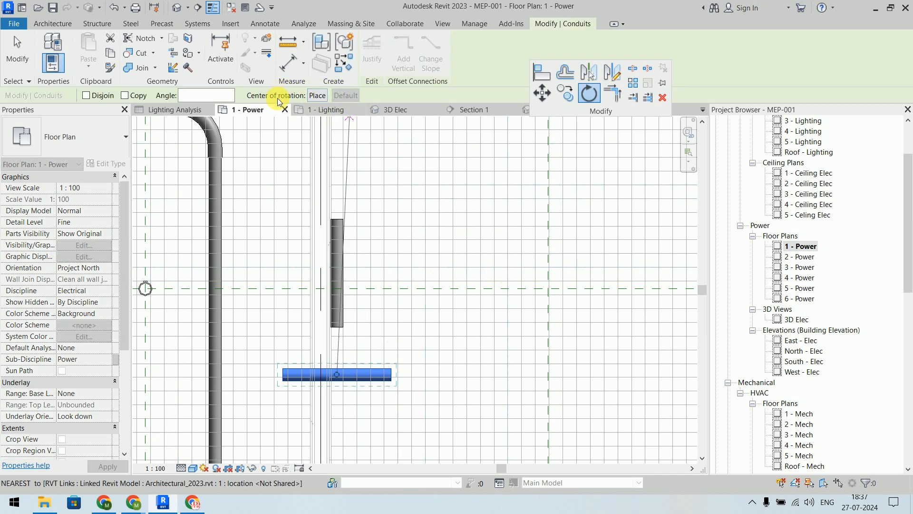
pyautogui.click(317, 96)
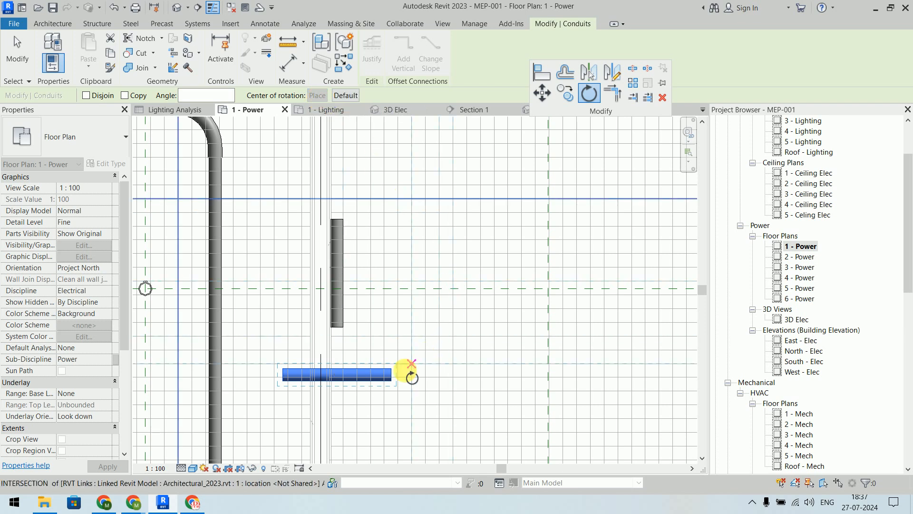
pyautogui.click(392, 374)
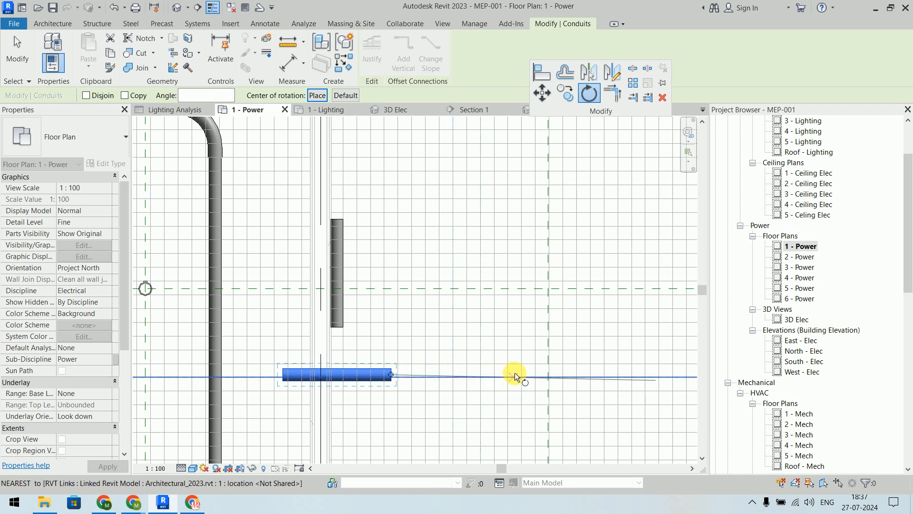
pyautogui.click(548, 375)
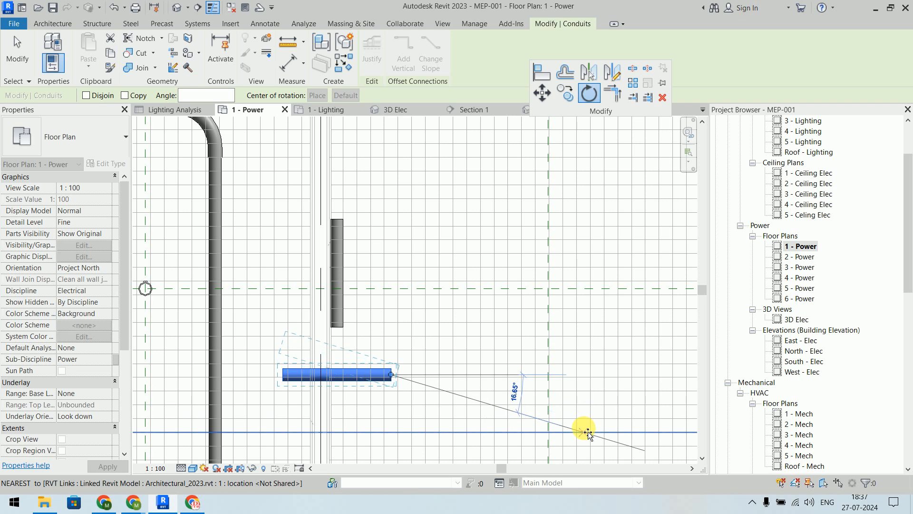
pyautogui.write('30')
pyautogui.press('Return')
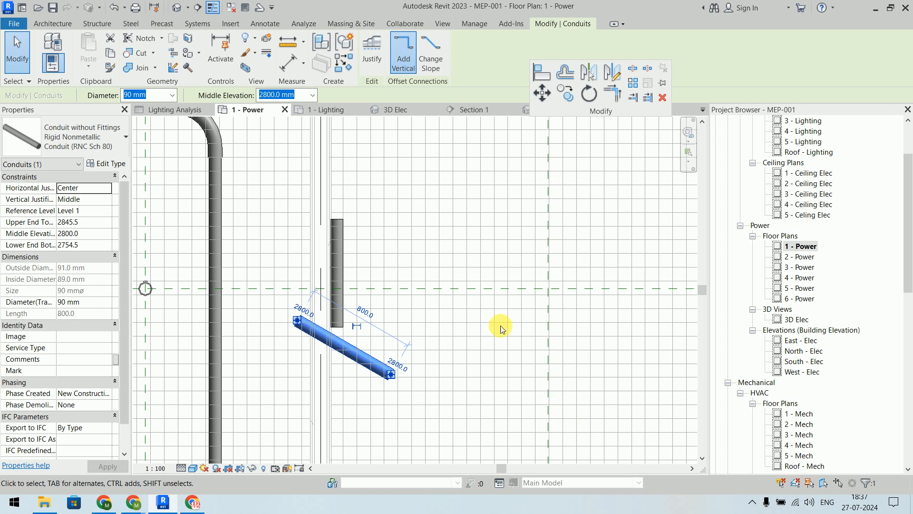
pyautogui.click(459, 239)
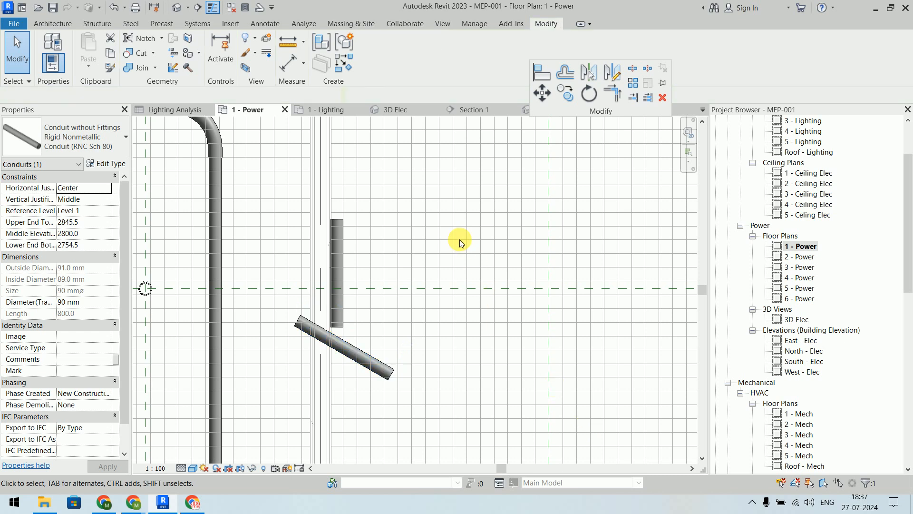
# Step: Create offset copies of the short vertical conduit 950 mm to its right and 950 mm to its left
pyautogui.click(566, 73)
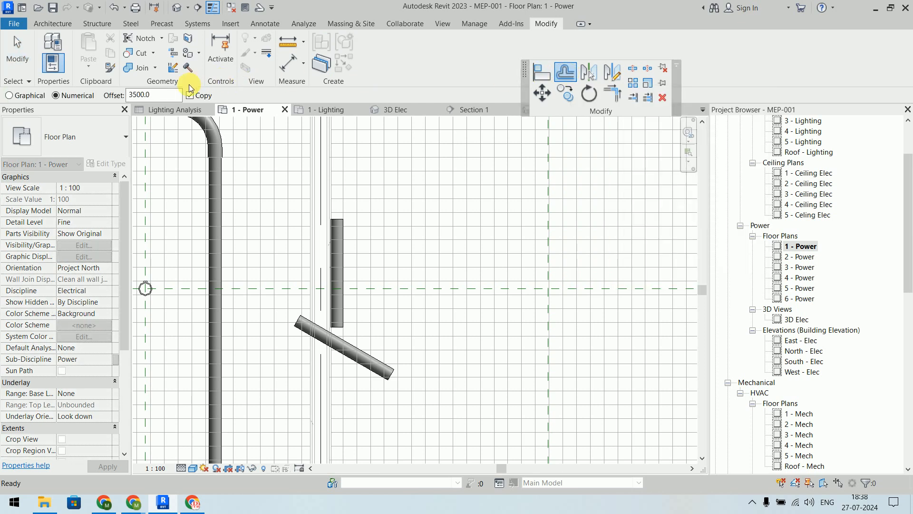
pyautogui.doubleClick(163, 95)
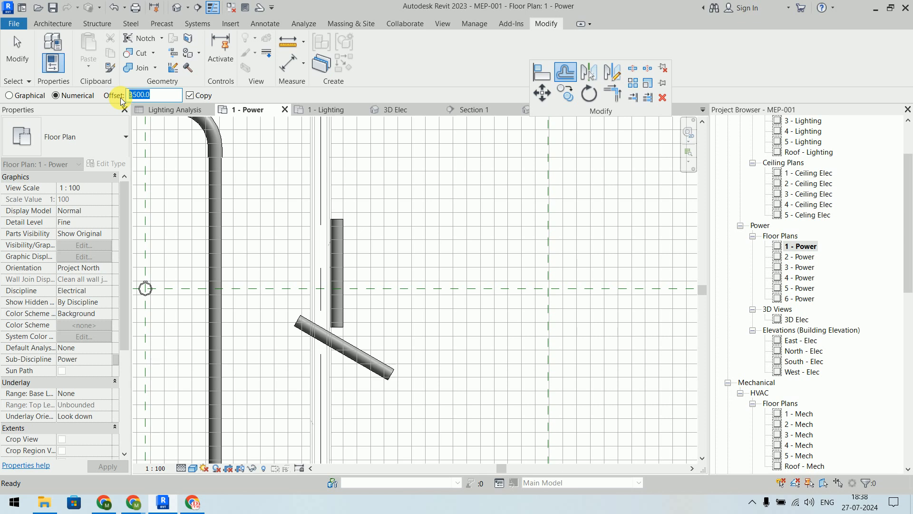
pyautogui.write('950.0')
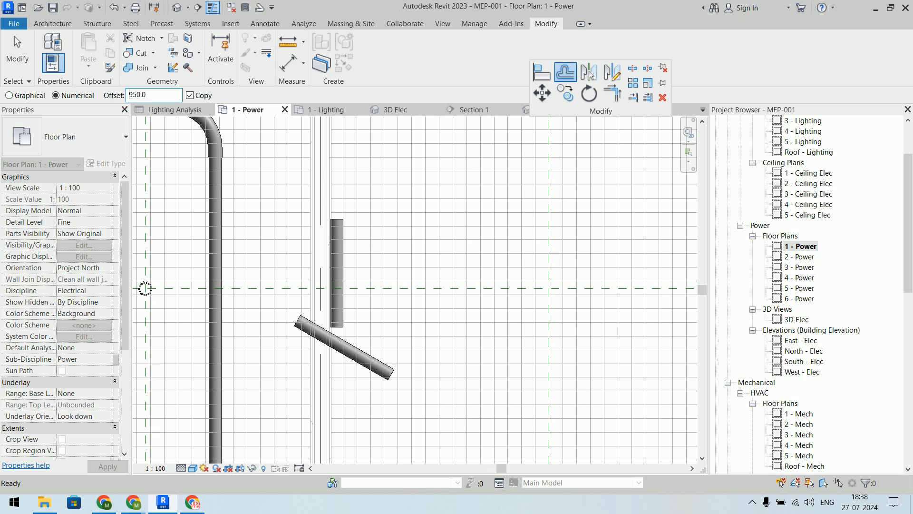
pyautogui.click(338, 249)
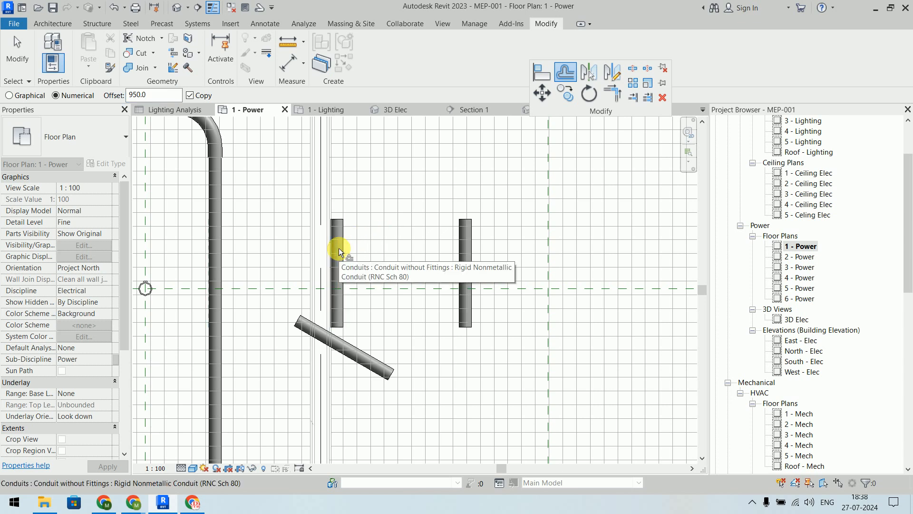
pyautogui.click(333, 249)
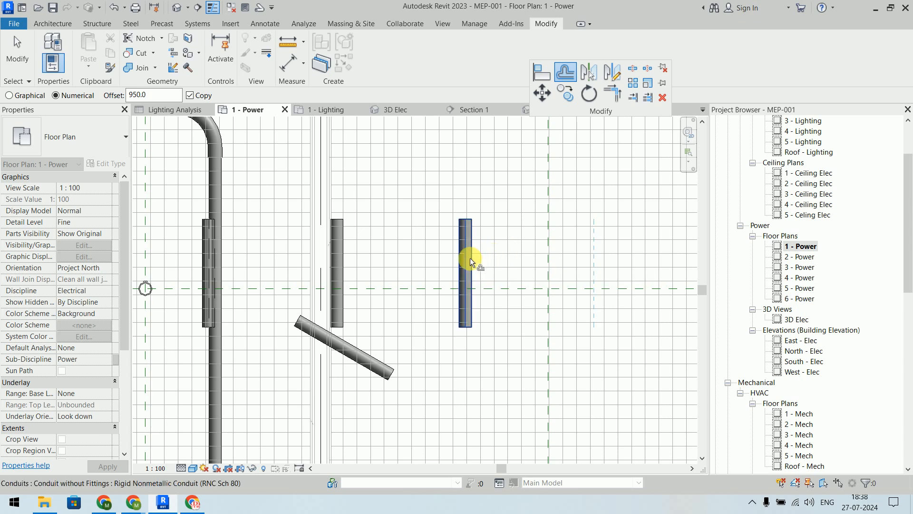
# Step: Turn off thin-line display and offset two more copies of the short vertical conduit to the right, each 950 mm apart
pyautogui.click(212, 7)
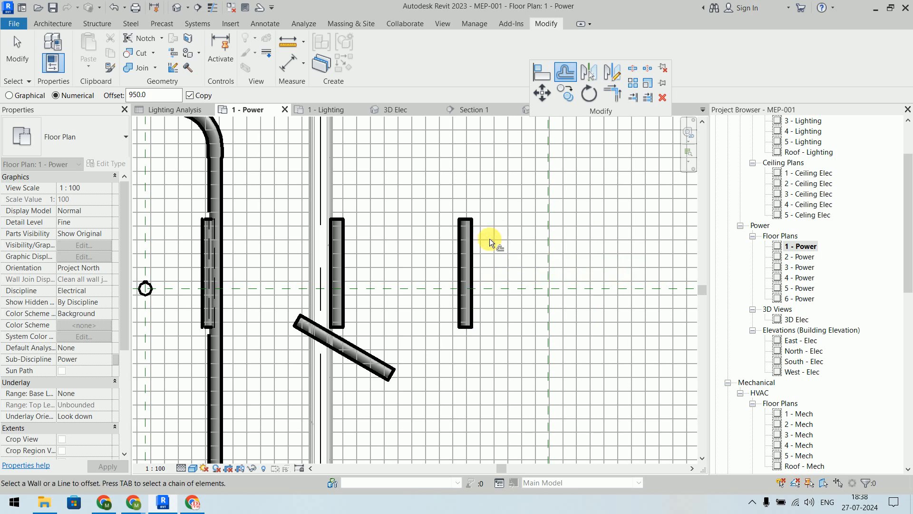
pyautogui.click(473, 246)
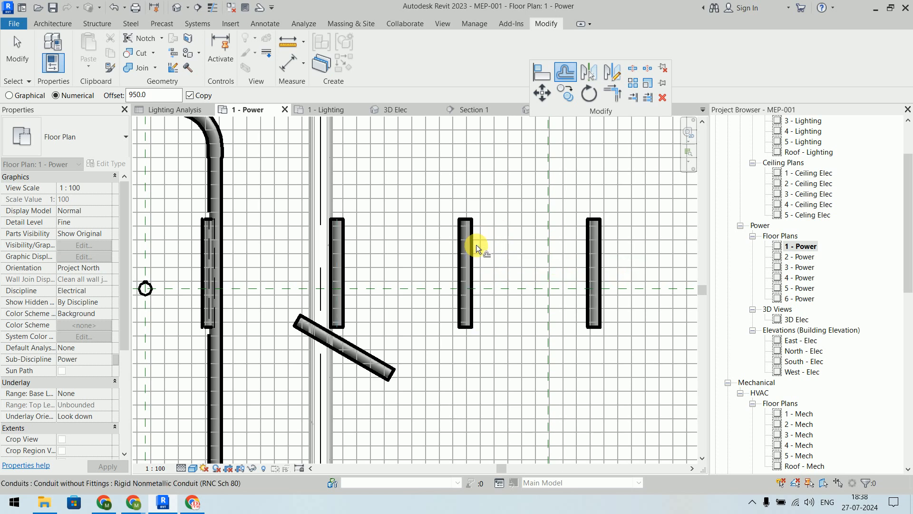
pyautogui.click(600, 249)
pyautogui.scroll(-3, 550, 219)
pyautogui.moveTo(548, 216); pyautogui.dragTo(401, 204, button='middle')
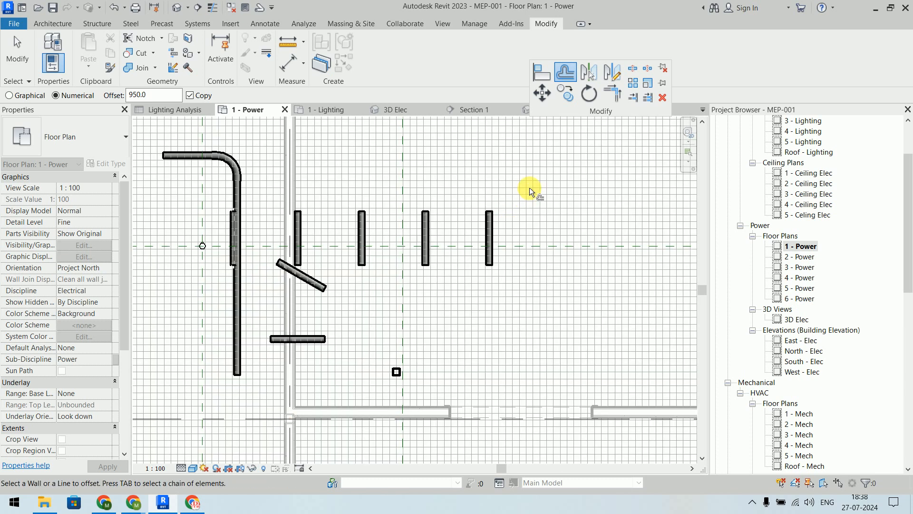
pyautogui.press('Escape')
pyautogui.scroll(-5, 529, 187)
pyautogui.moveTo(427, 209); pyautogui.dragTo(554, 237, button='middle')
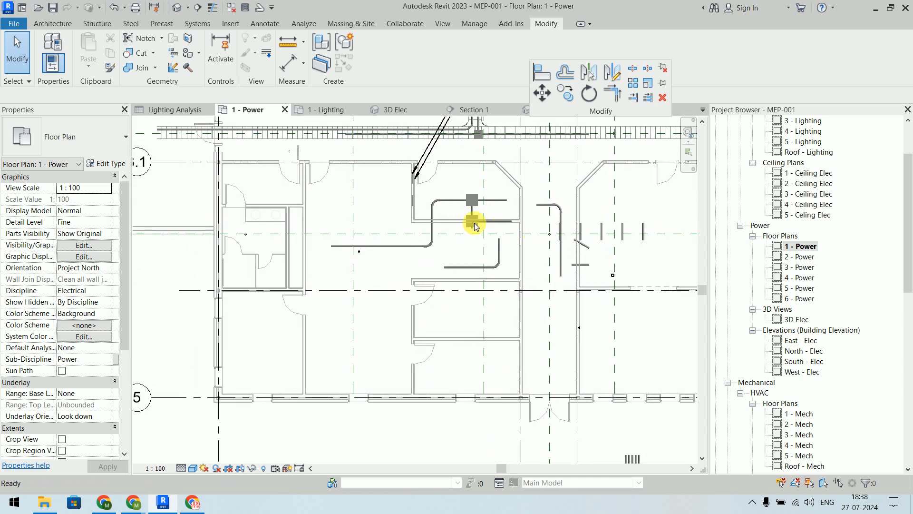
pyautogui.scroll(4, 442, 218)
pyautogui.moveTo(422, 230); pyautogui.dragTo(328, 263, button='middle')
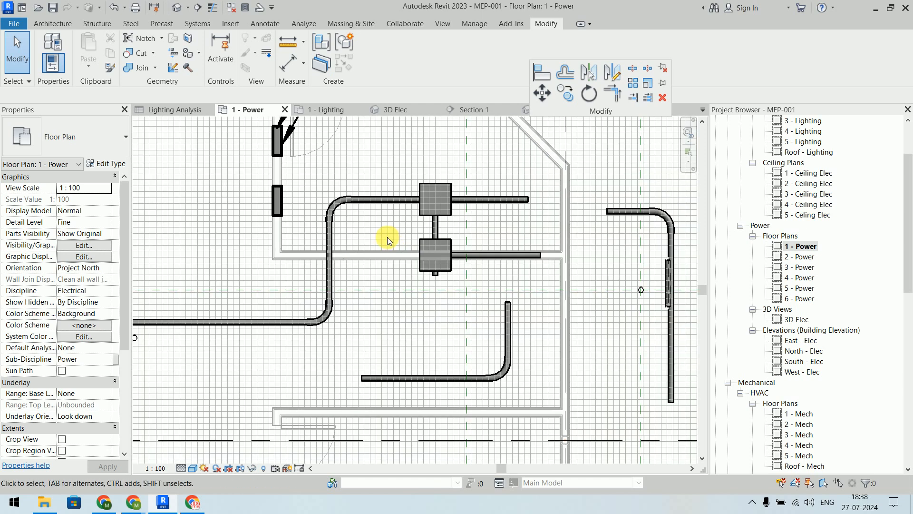
pyautogui.moveTo(387, 236); pyautogui.dragTo(328, 258, button='middle')
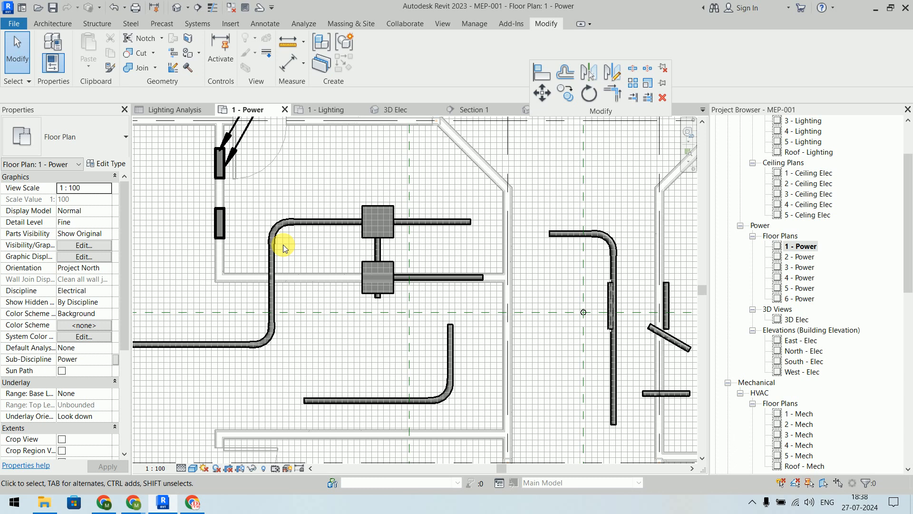
pyautogui.moveTo(284, 244); pyautogui.dragTo(369, 231, button='middle')
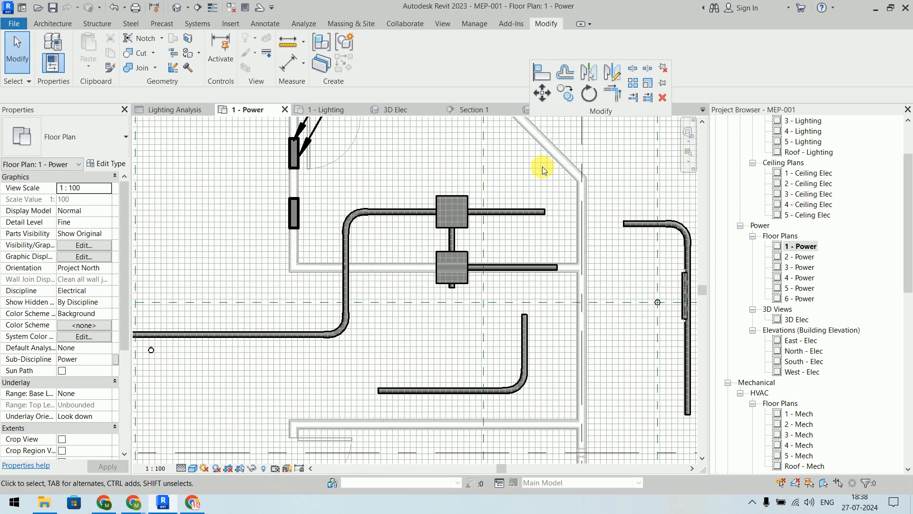
pyautogui.click(613, 75)
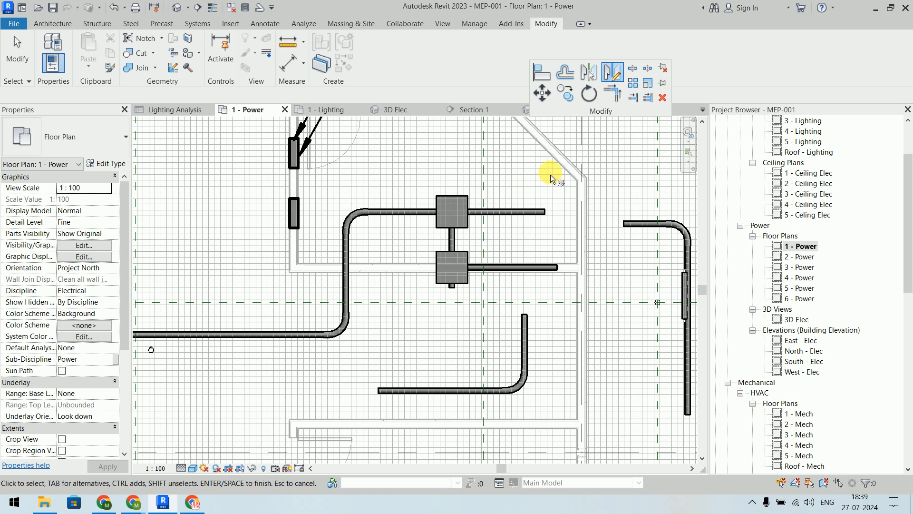
pyautogui.moveTo(549, 175); pyautogui.dragTo(383, 288)
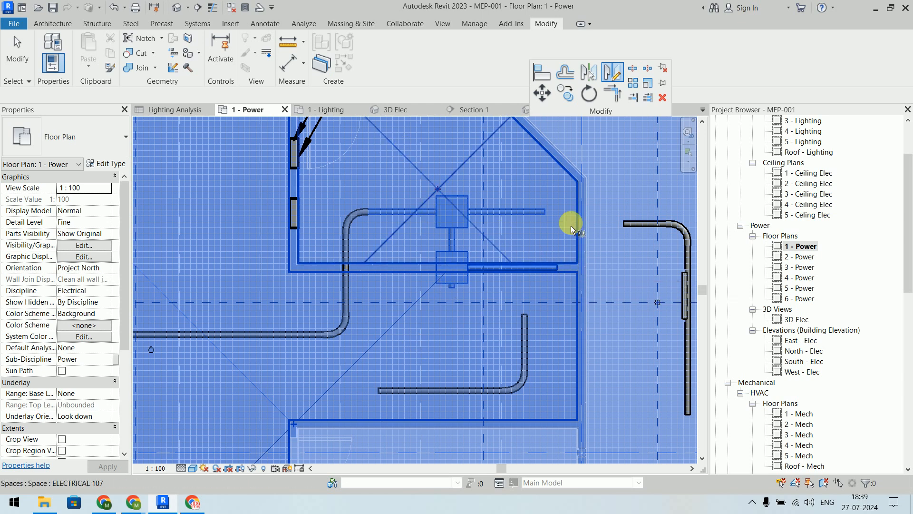
pyautogui.press('Escape')
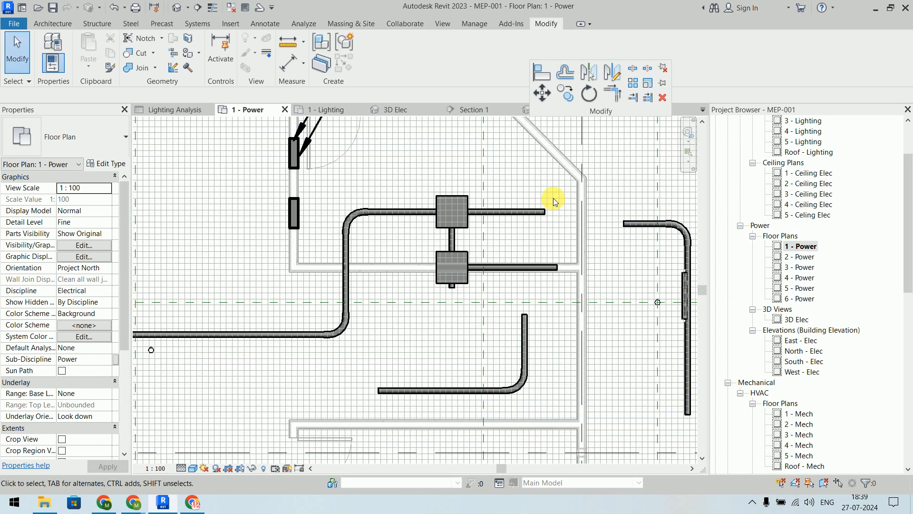
# Step: Mirror a copy of the two square boxes and their straight conduits about a drawn vertical axis near the wall-mounted panels, and undo it
pyautogui.click(611, 71)
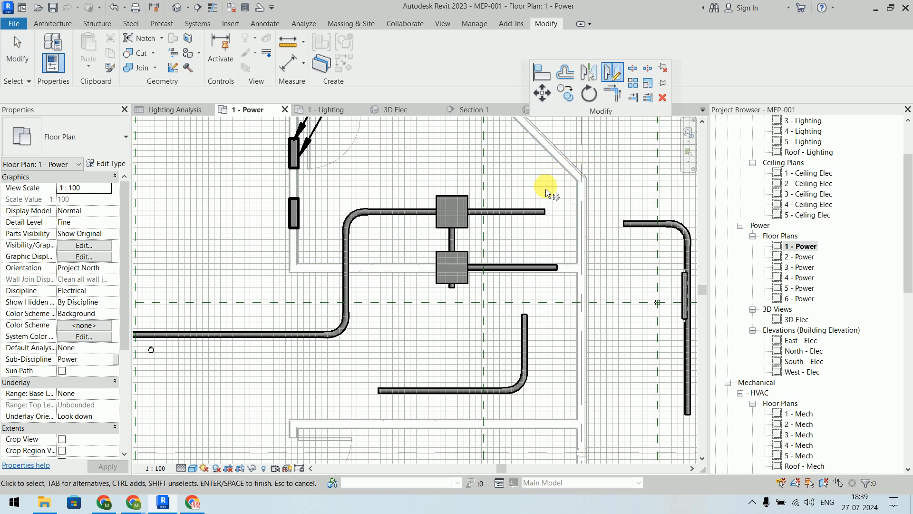
pyautogui.click(536, 217)
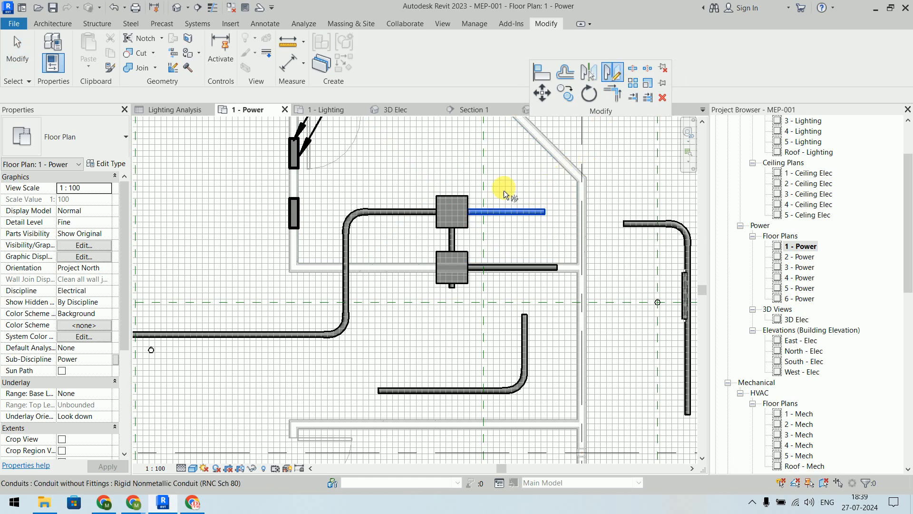
pyautogui.click(461, 207)
pyautogui.click(452, 243)
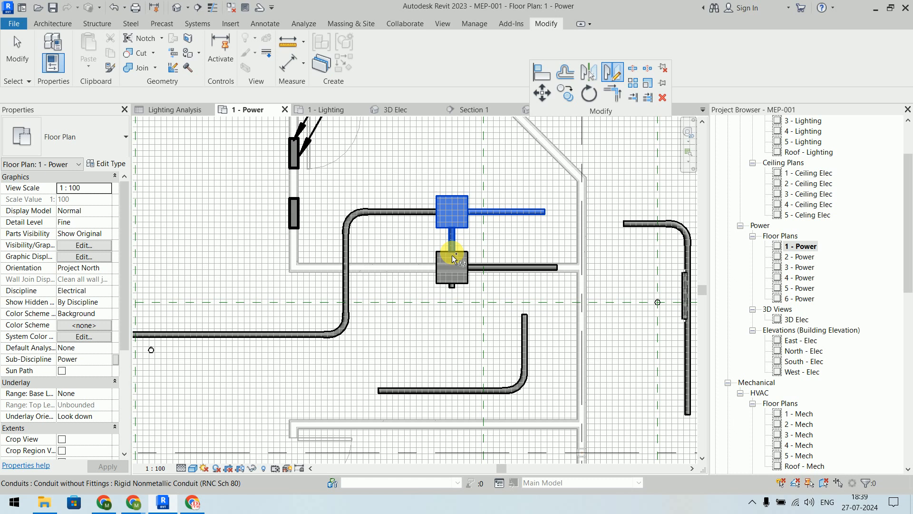
pyautogui.click(466, 263)
pyautogui.click(542, 267)
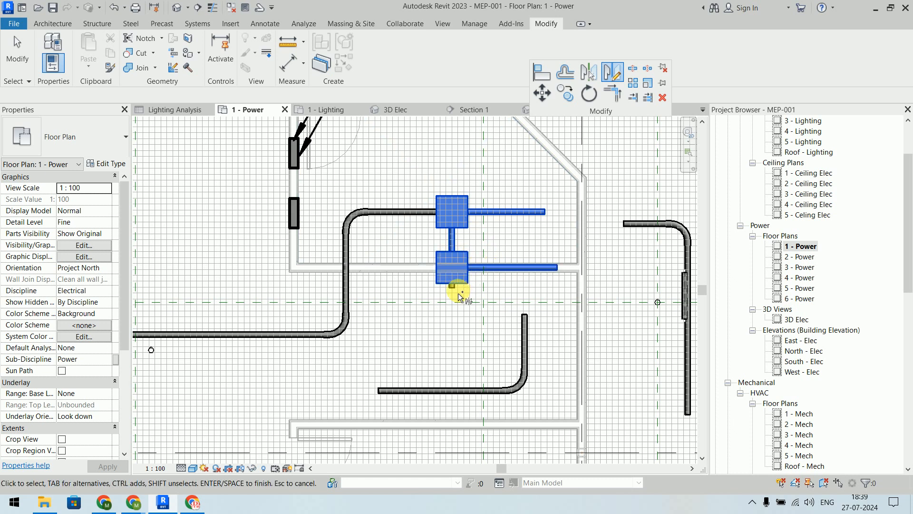
pyautogui.click(421, 219)
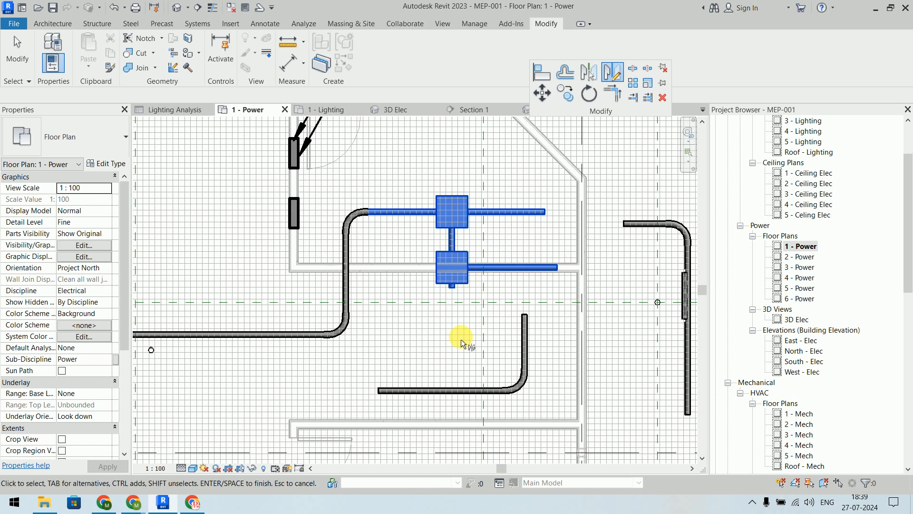
pyautogui.press('Return')
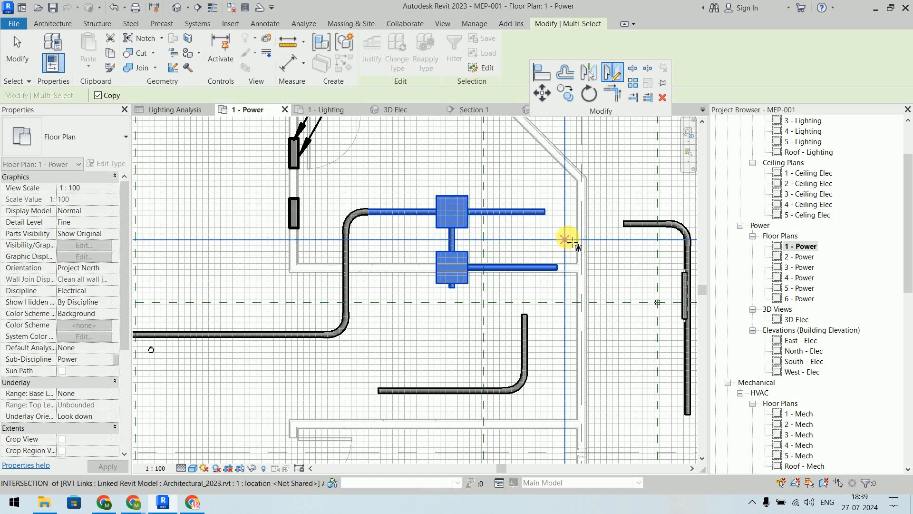
pyautogui.scroll(-1, 565, 240)
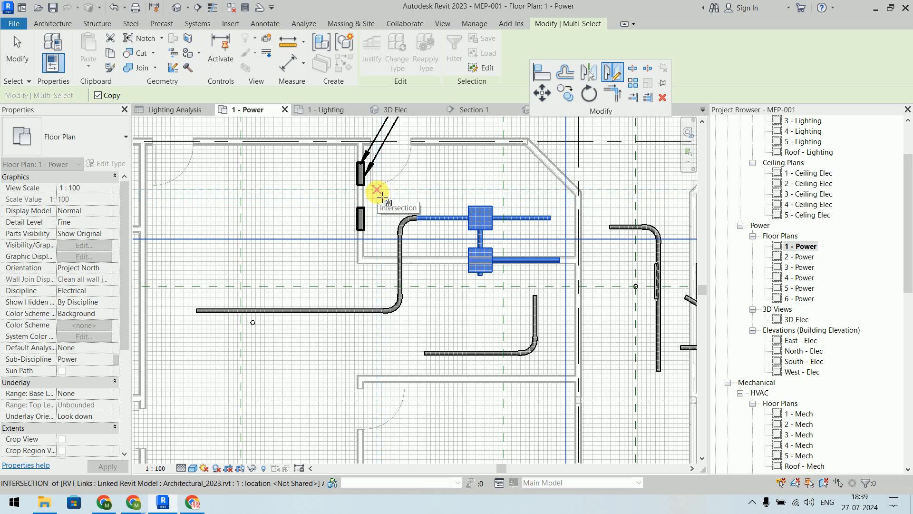
pyautogui.click(377, 191)
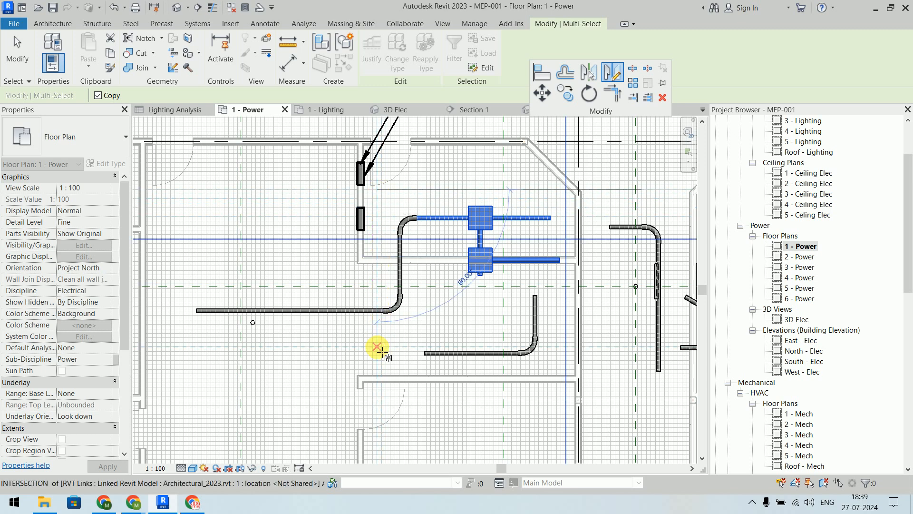
pyautogui.click(378, 347)
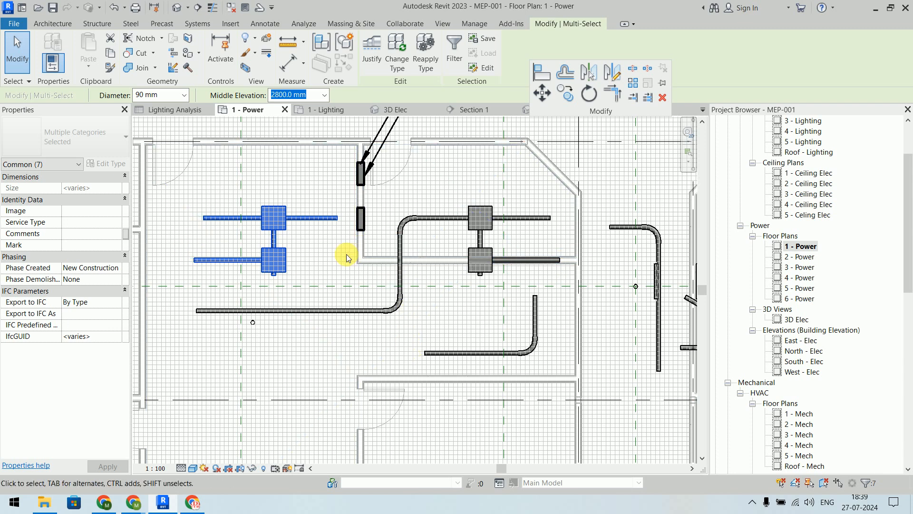
pyautogui.press('Escape')
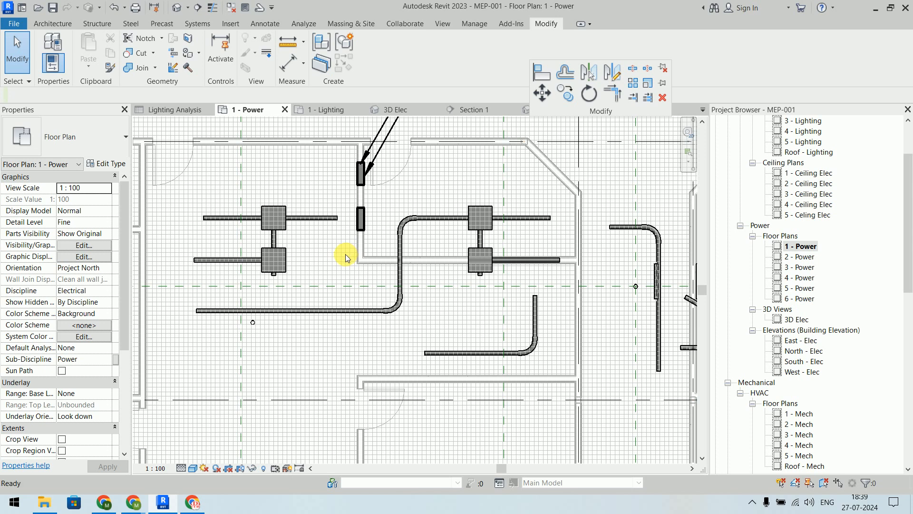
pyautogui.hotkey('ctrl', 'z')
# Step: Mirror a copy of the two square boxes, their connecting conduit and the two upper horizontal conduits, using the S-shaped run's vertical conduit as the axis
pyautogui.scroll(2, 422, 244)
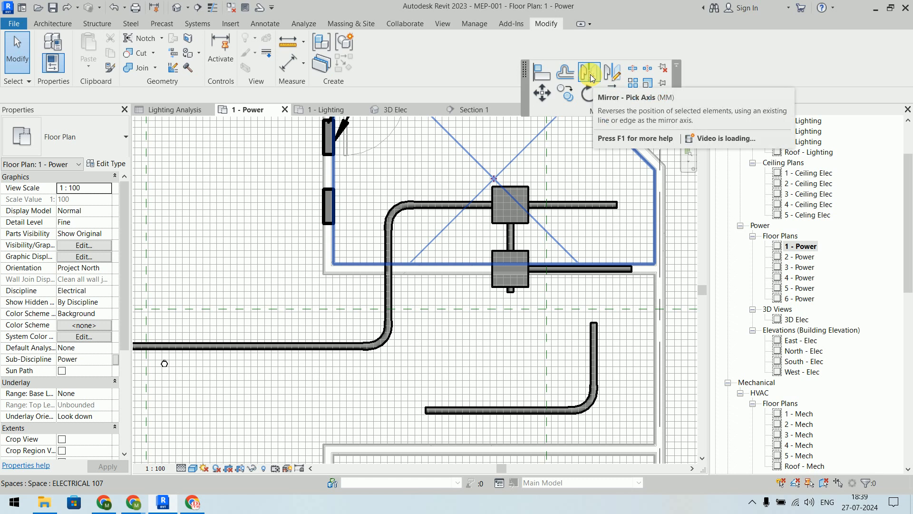
pyautogui.click(589, 74)
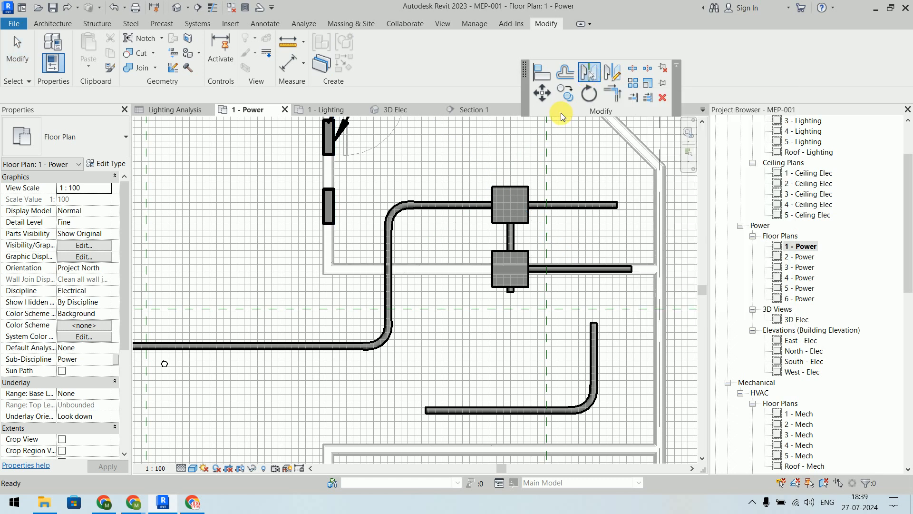
pyautogui.click(527, 218)
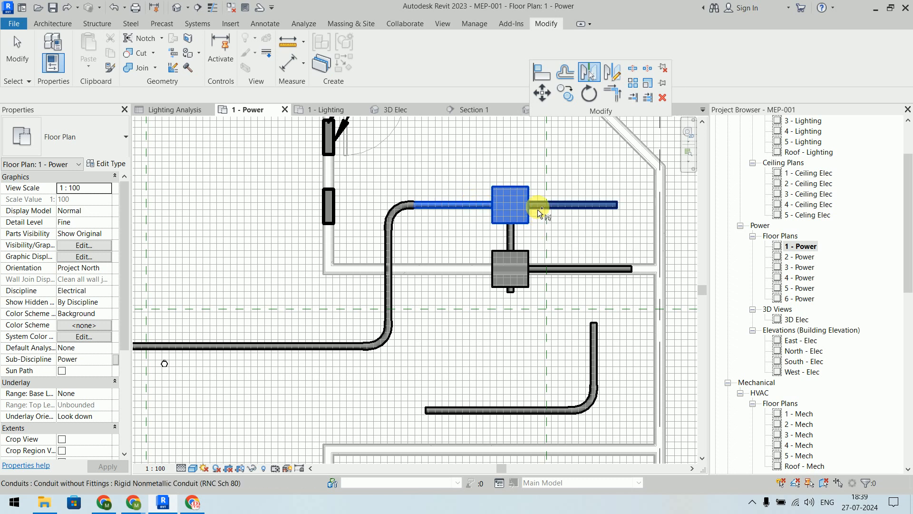
pyautogui.keyDown('ctrl'); pyautogui.click(514, 235); pyautogui.keyUp('ctrl')
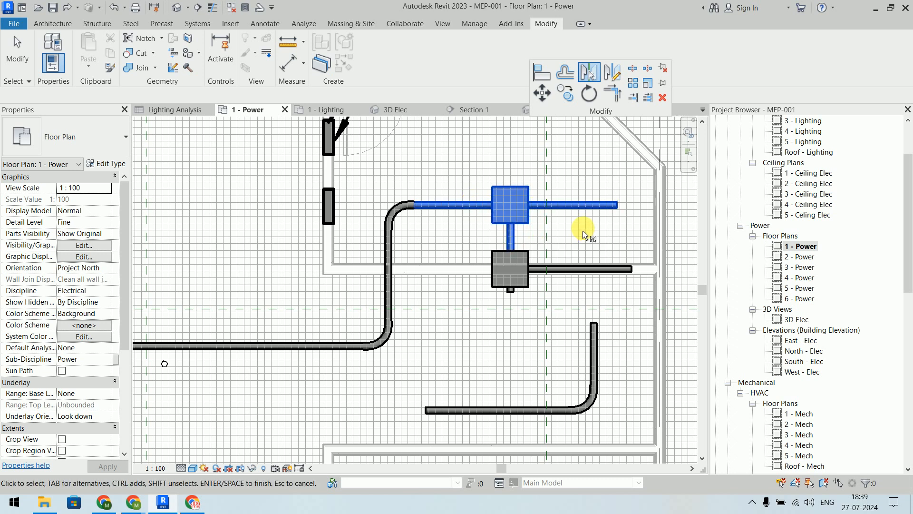
pyautogui.click(389, 259)
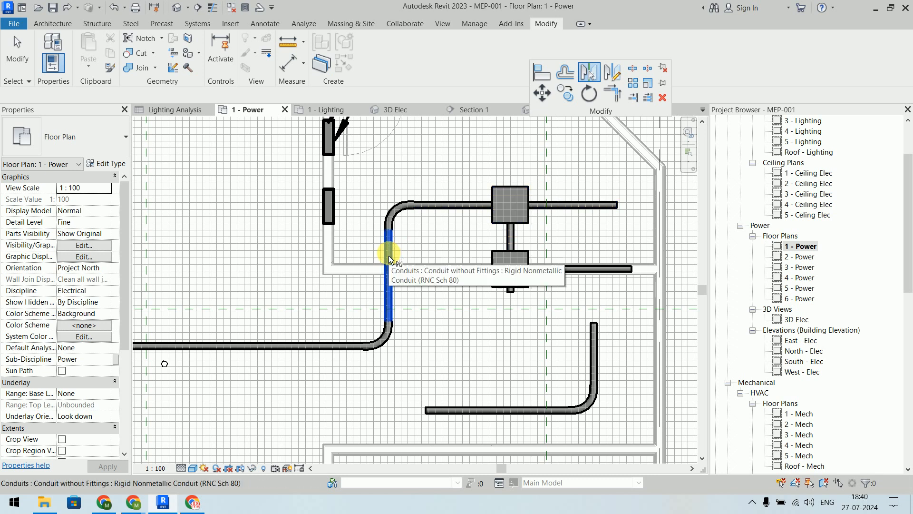
pyautogui.scroll(-2, 426, 243)
pyautogui.scroll(3, 426, 242)
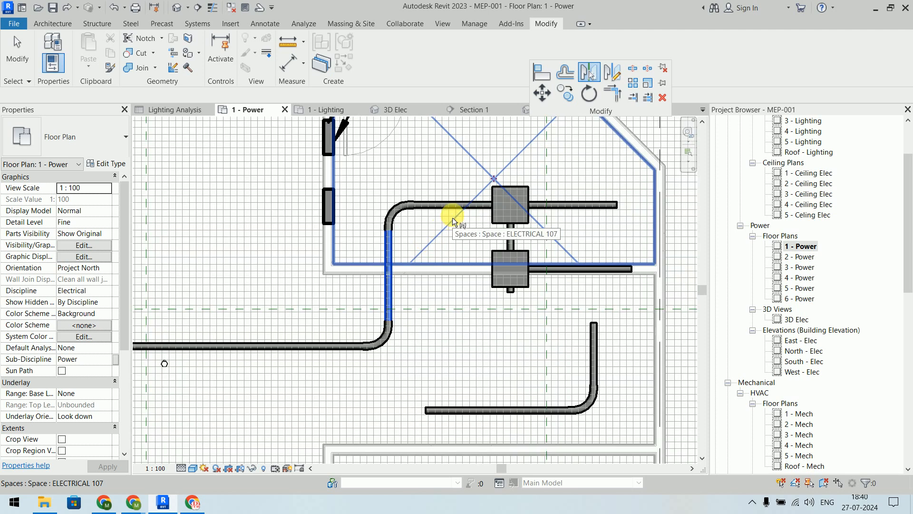
pyautogui.keyDown('ctrl'); pyautogui.click(511, 190); pyautogui.keyUp('ctrl')
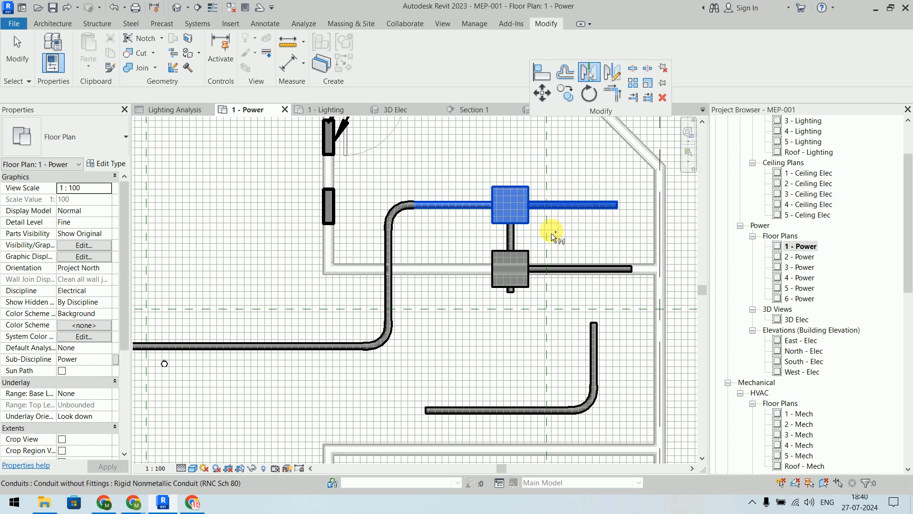
pyautogui.keyDown('ctrl'); pyautogui.click(511, 238); pyautogui.keyUp('ctrl')
pyautogui.keyDown('ctrl'); pyautogui.click(523, 259); pyautogui.keyUp('ctrl')
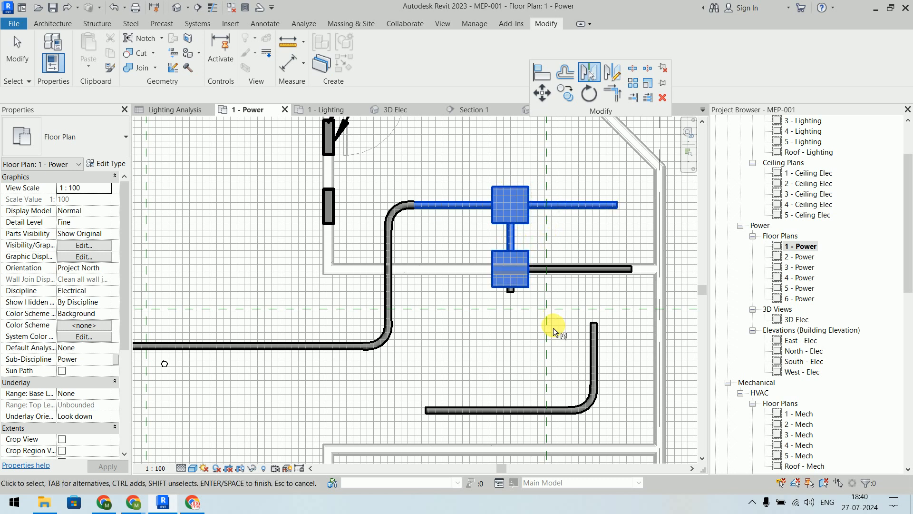
pyautogui.click(392, 266)
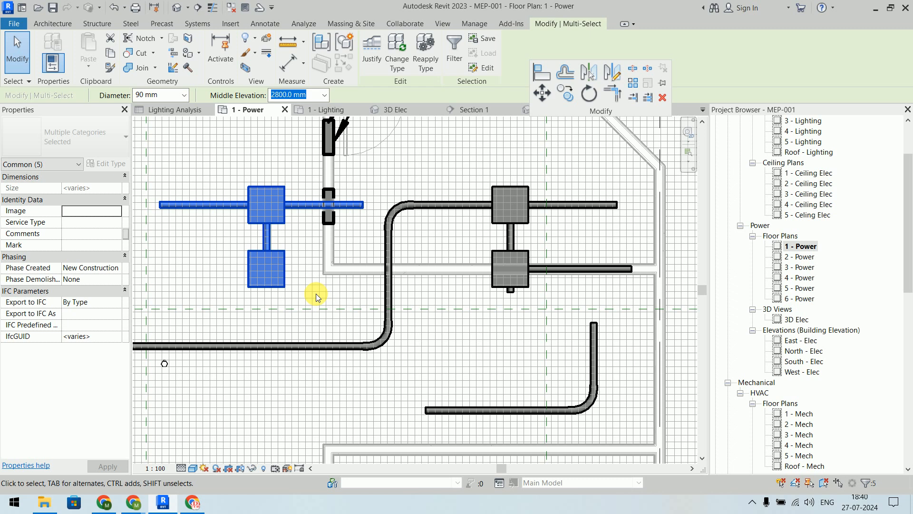
pyautogui.click(355, 315)
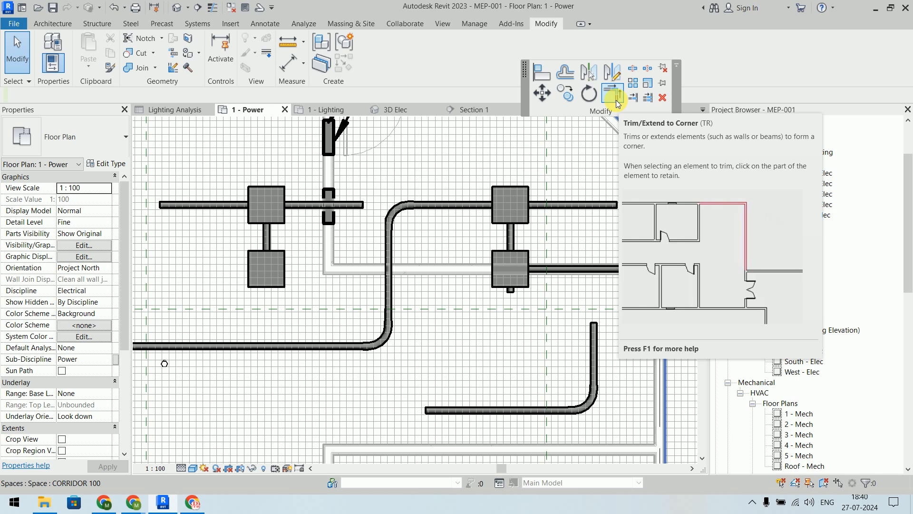
# Step: Dismiss the save reminder and join the slanted short conduit to the rightmost short vertical conduit with Trim/Extend to Corner
pyautogui.scroll(-3, 576, 234)
pyautogui.moveTo(578, 235); pyautogui.dragTo(340, 181, button='middle')
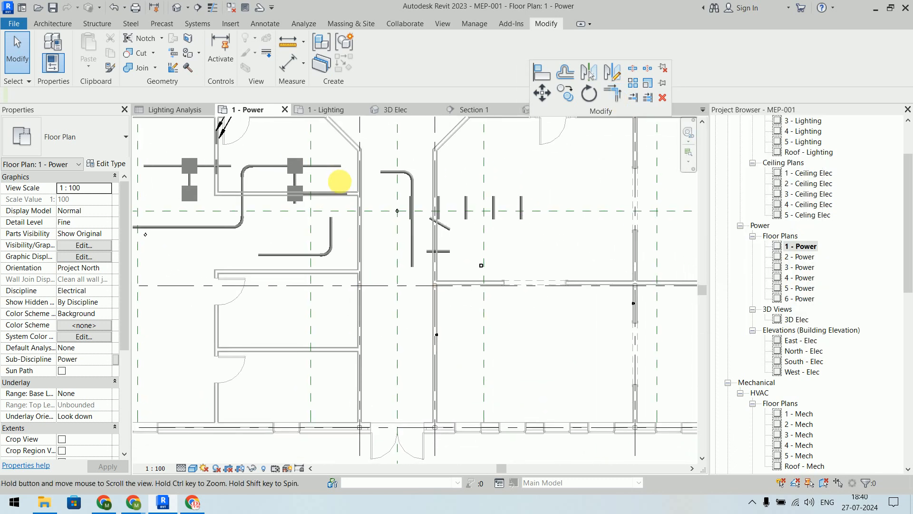
pyautogui.scroll(5, 451, 265)
pyautogui.moveTo(387, 247); pyautogui.dragTo(412, 299, button='middle')
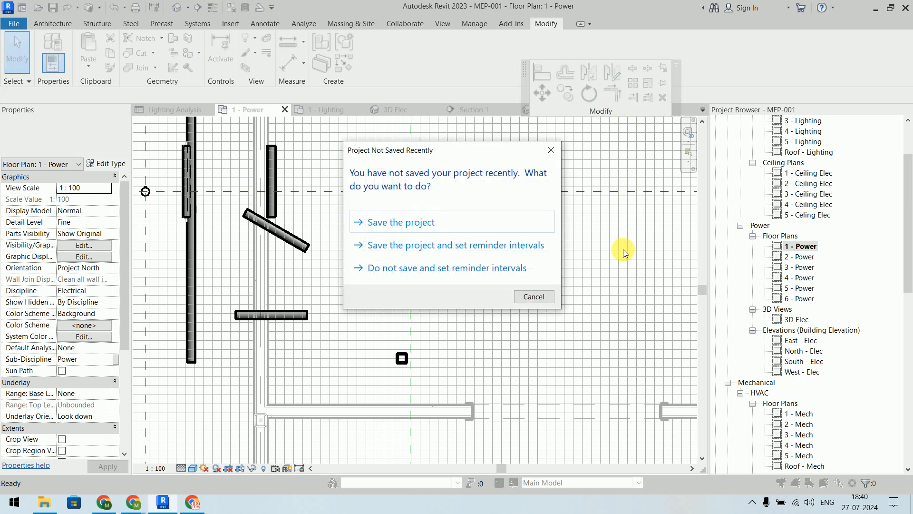
pyautogui.click(534, 296)
pyautogui.press('t')
pyautogui.press('r')
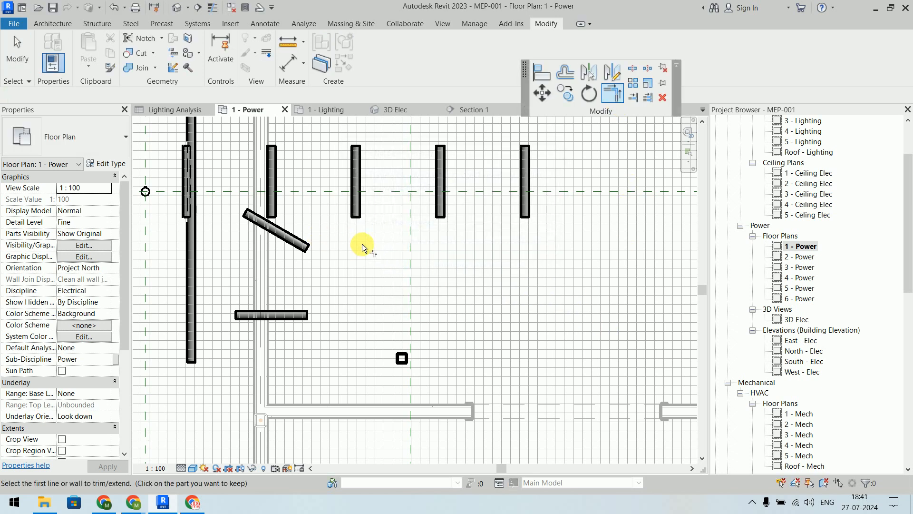
pyautogui.click(303, 244)
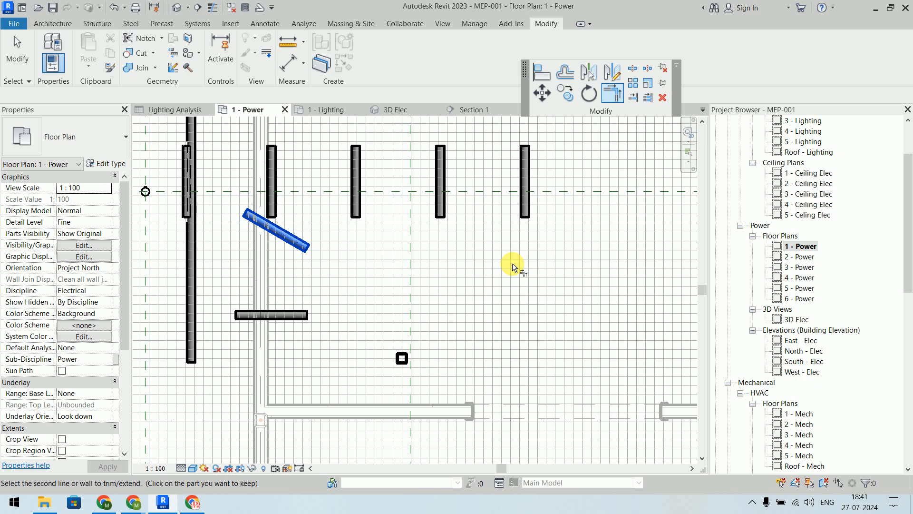
pyautogui.click(528, 212)
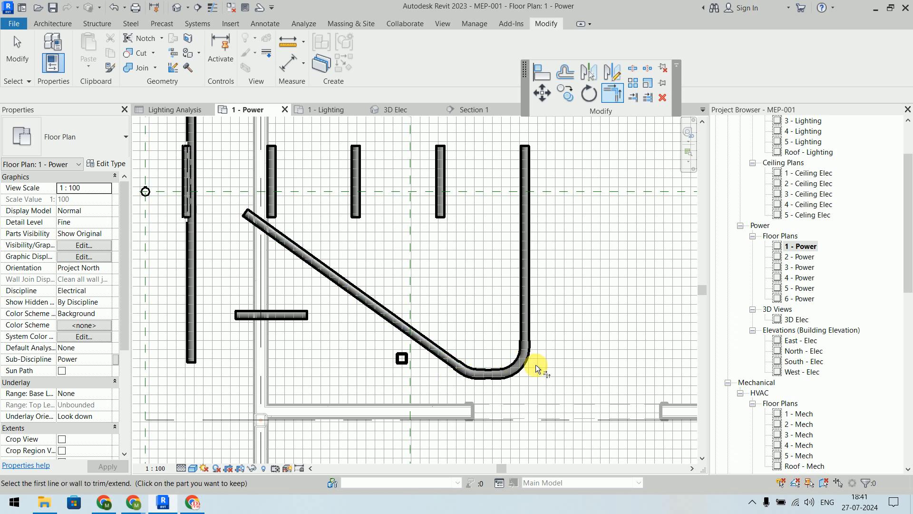
# Step: Try to trim or extend the short horizontal conduit to a corner with the slanted conduit
pyautogui.click(275, 314)
pyautogui.click(340, 284)
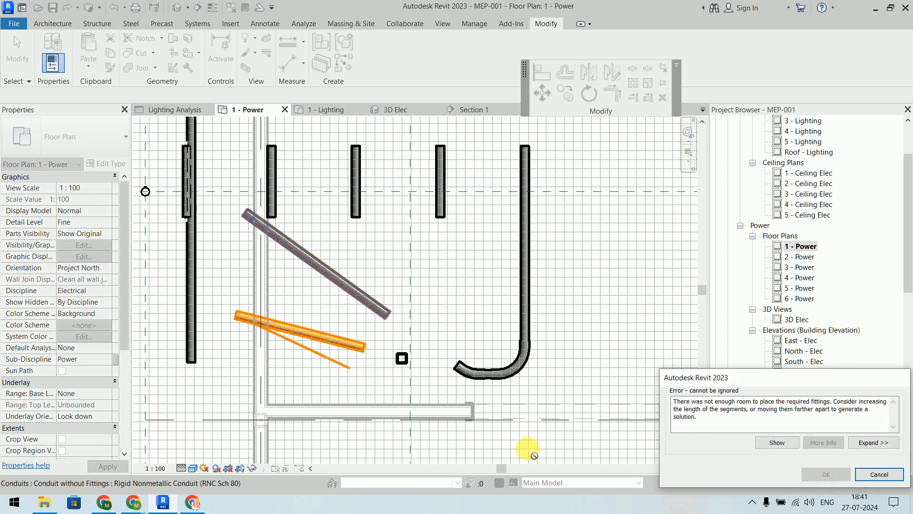
pyautogui.click(879, 474)
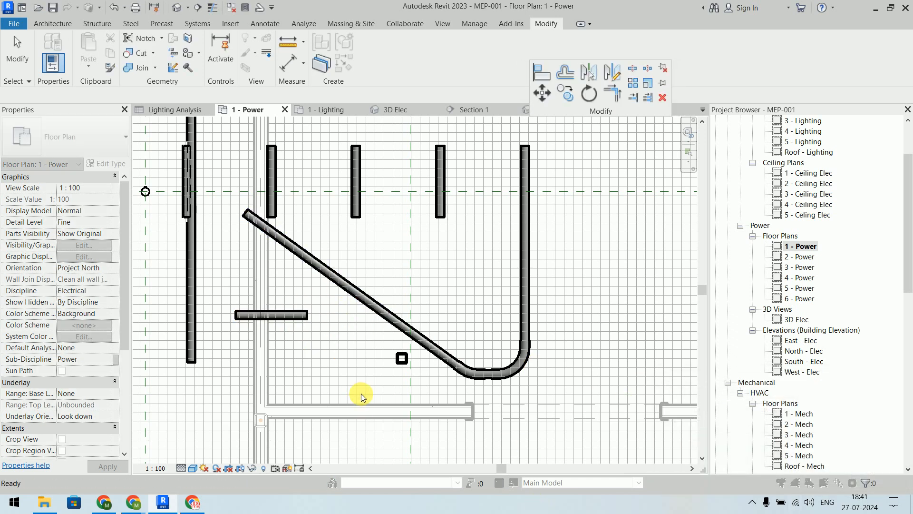
pyautogui.scroll(-2, 447, 267)
pyautogui.moveTo(456, 267); pyautogui.dragTo(253, 275, button='middle')
pyautogui.press('Escape')
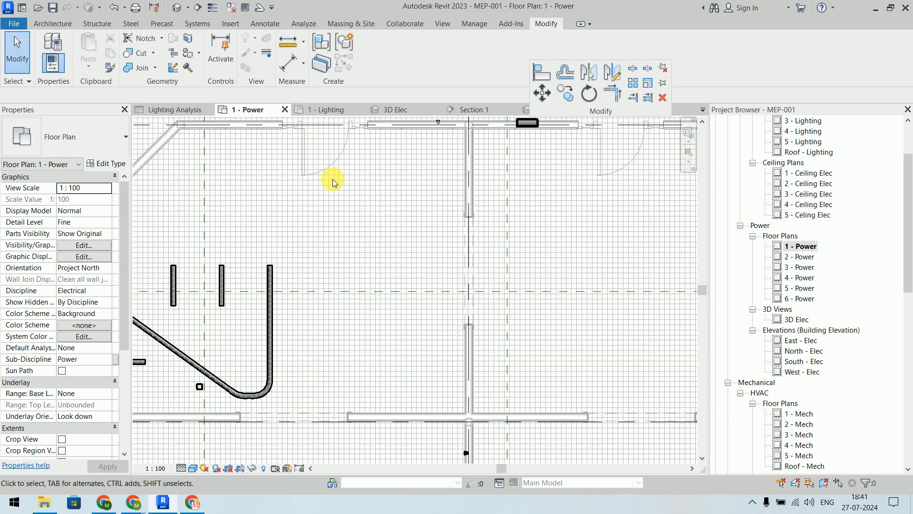
# Step: Draw a straight vertical 90 mm conduit at 2800 mm middle elevation in the open area right of the newly joined conduits
pyautogui.click(61, 23)
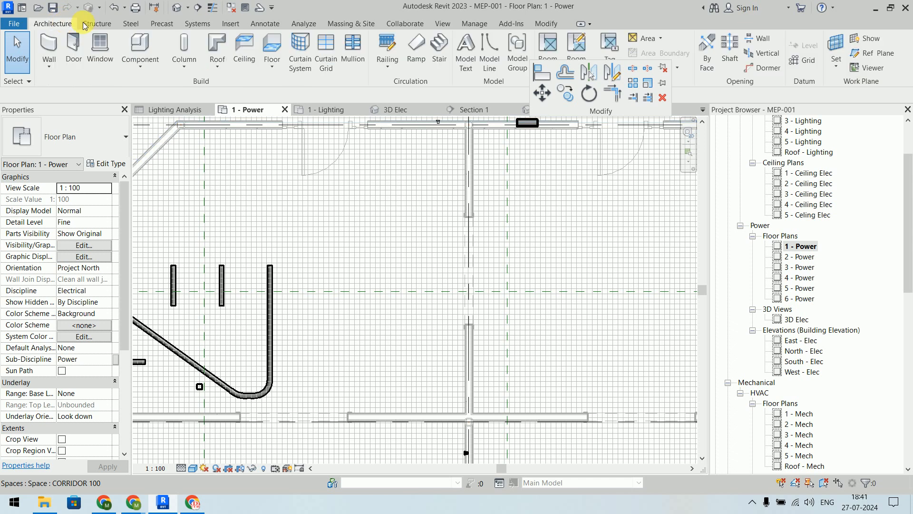
pyautogui.click(198, 23)
pyautogui.moveTo(658, 45)
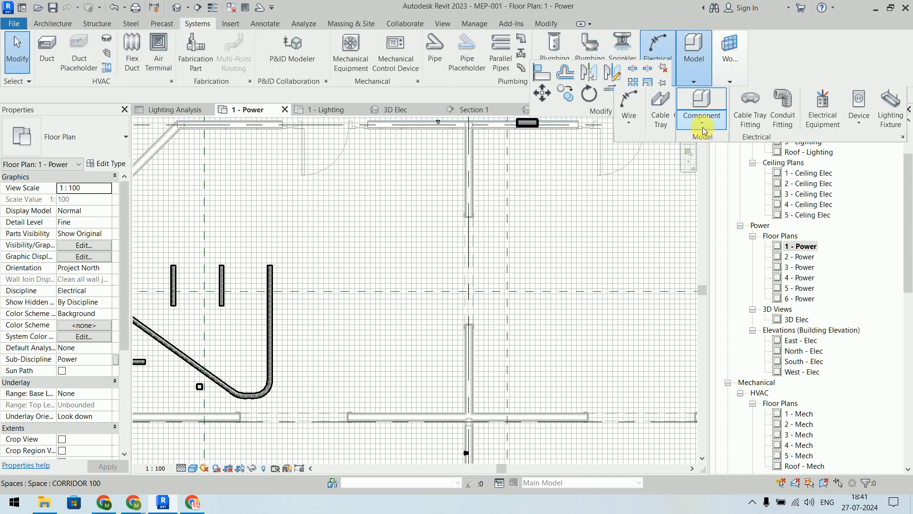
pyautogui.click(683, 106)
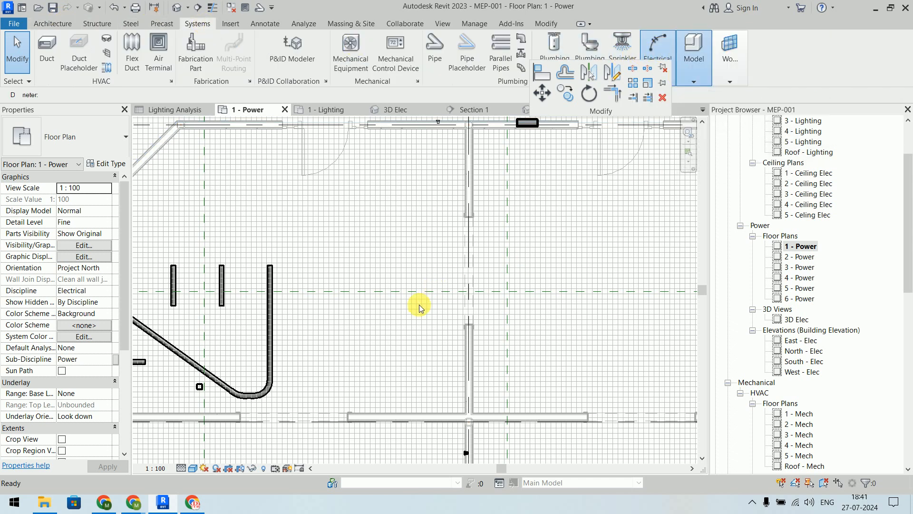
pyautogui.click(386, 332)
pyautogui.click(387, 180)
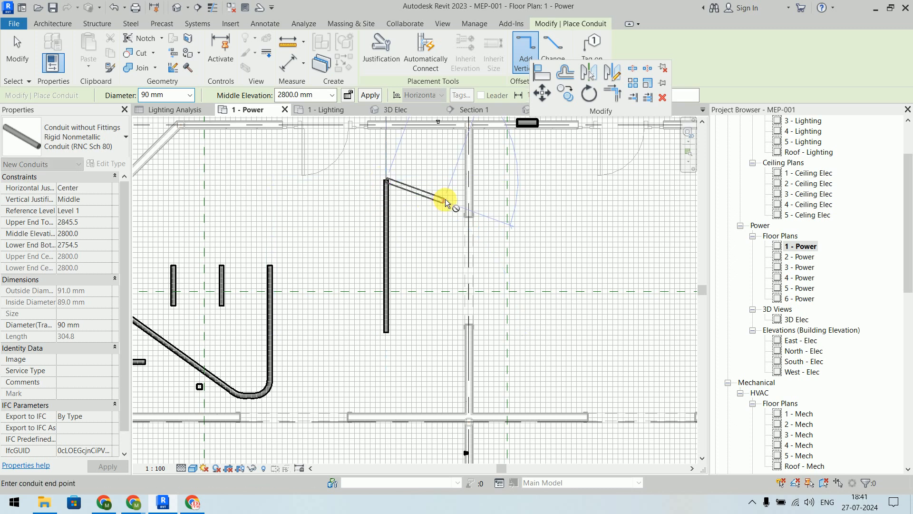
pyautogui.press('Escape')
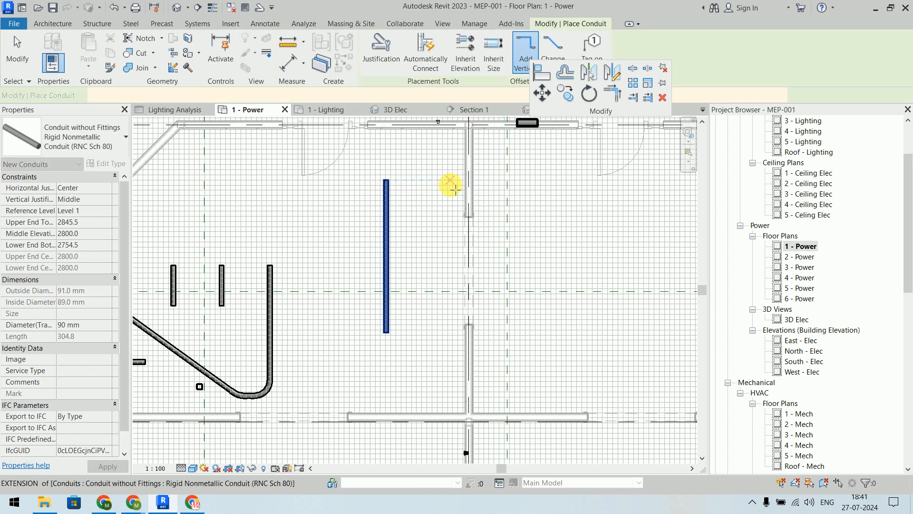
# Step: Draw two separate 90 mm conduits: a horizontal one across the wall, level with the vertical conduit's upper end, and a vertical one beyond its right end
pyautogui.click(454, 180)
pyautogui.click(632, 180)
pyautogui.press('Escape')
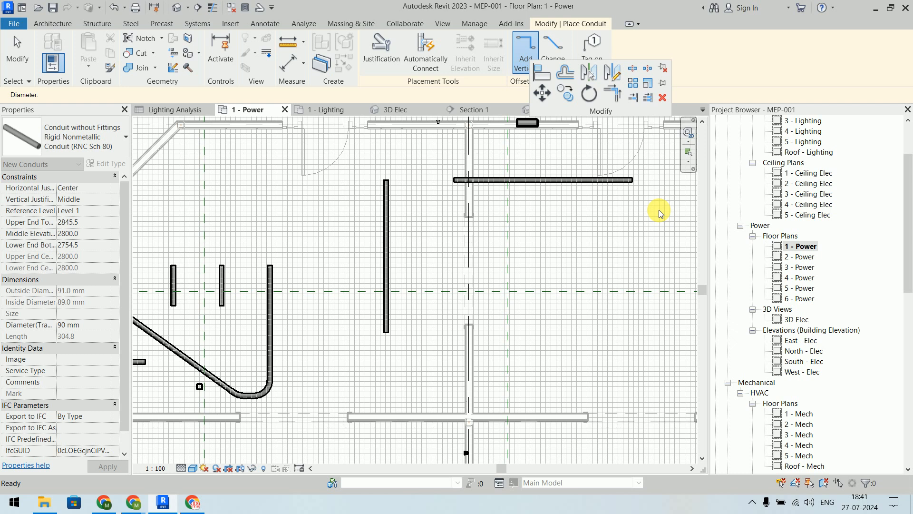
pyautogui.click(658, 210)
pyautogui.click(659, 377)
pyautogui.press('Escape')
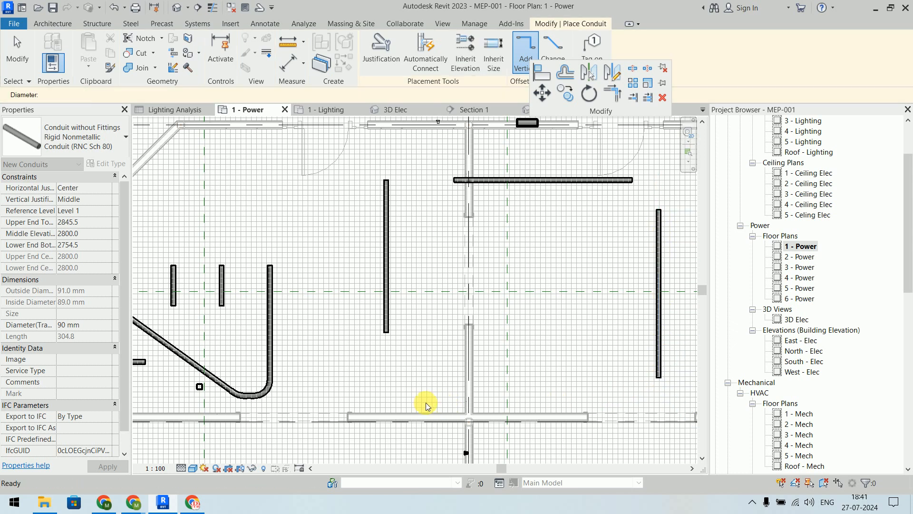
# Step: Draw two horizontal 90 mm conduits at 2800 mm middle elevation, one just above the lower wall and one below the upper horizontal conduit
pyautogui.click(425, 394)
pyautogui.click(603, 394)
pyautogui.press('Escape')
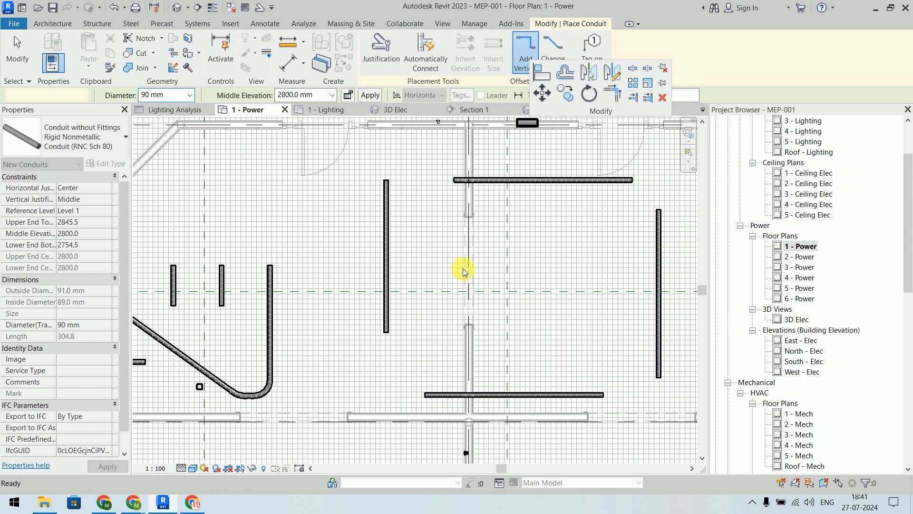
pyautogui.click(442, 243)
pyautogui.click(603, 243)
pyautogui.press('Escape')
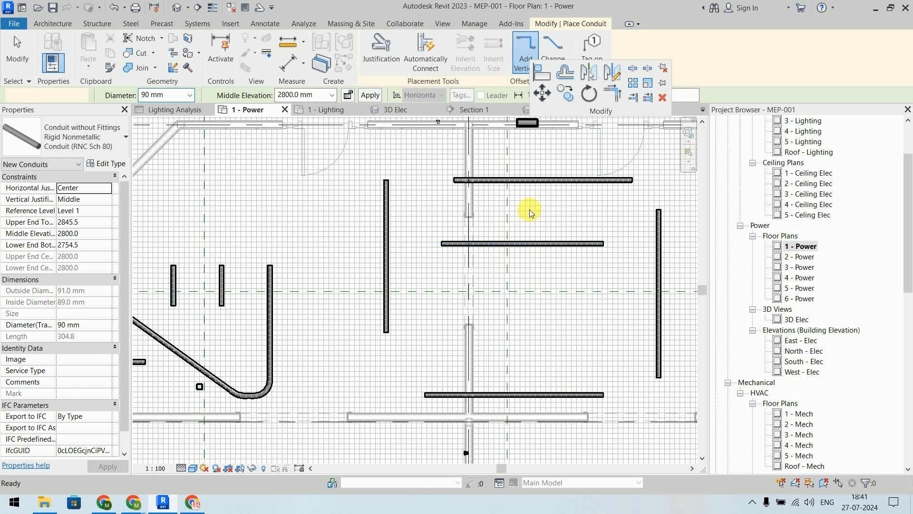
# Step: Draw a vertical 90 mm conduit crossing the middle horizontal conduit and ending just above the lower one
pyautogui.click(533, 205)
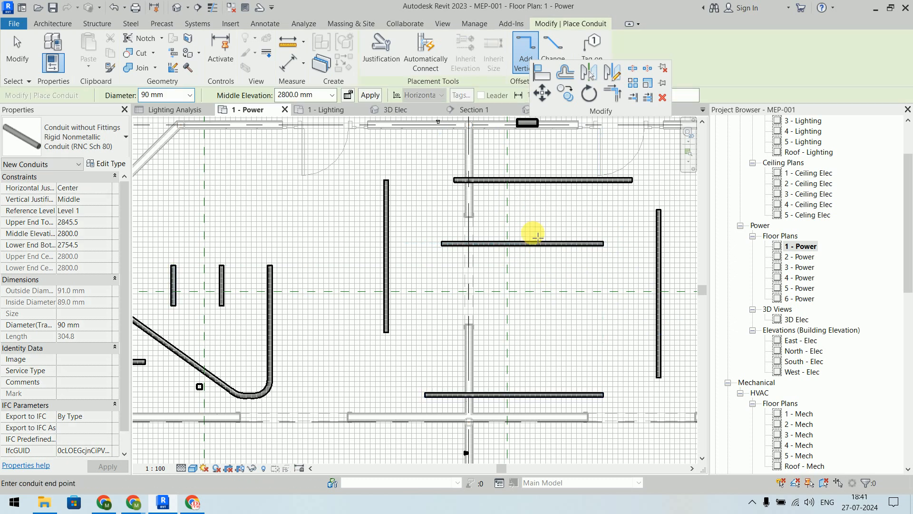
pyautogui.click(534, 371)
pyautogui.press('Escape')
# Step: Trim the two crossing conduits to a corner, keeping the vertical's lower part and the horizontal's right-hand part
pyautogui.click(614, 94)
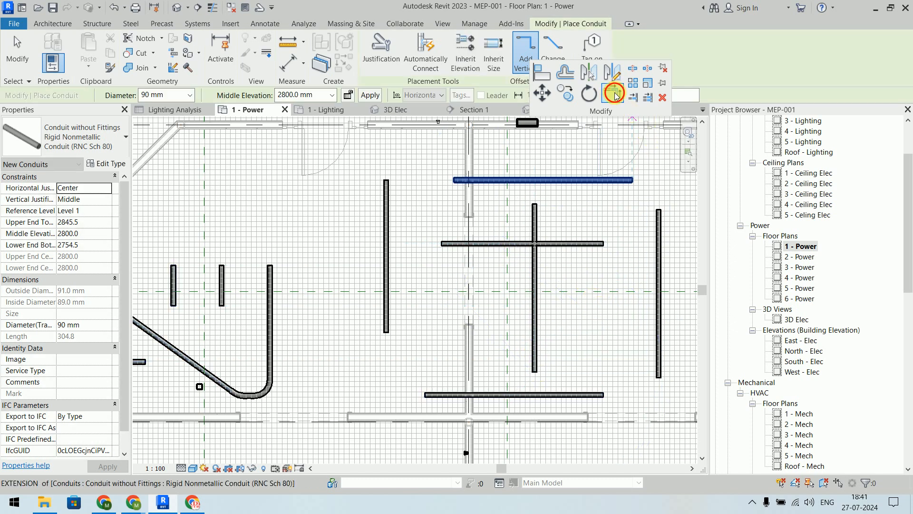
pyautogui.click(534, 279)
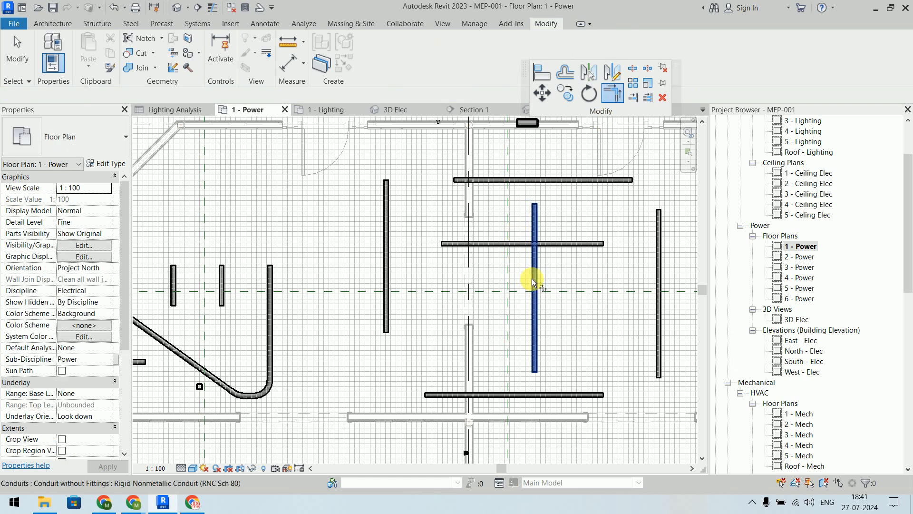
pyautogui.click(557, 245)
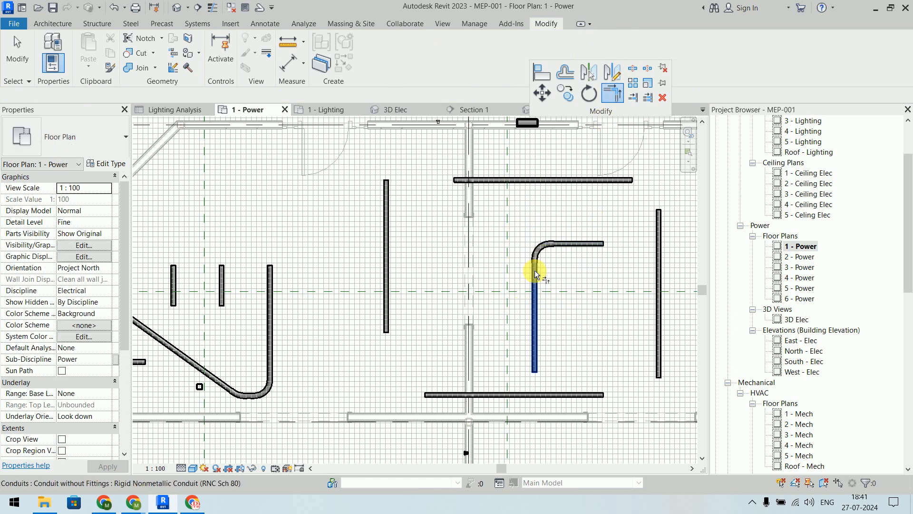
# Step: Join the upper horizontal conduit to the outer right and left vertical conduits with Trim/Extend to Corner
pyautogui.click(607, 182)
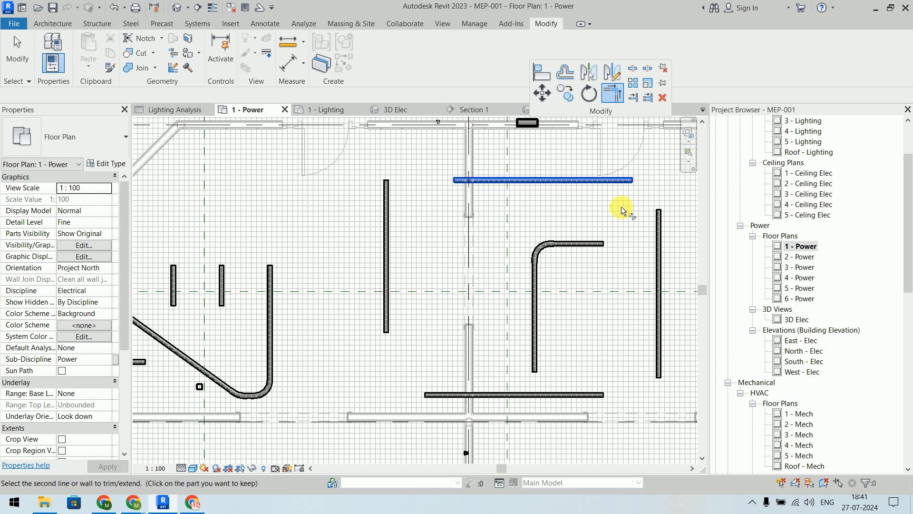
pyautogui.click(658, 238)
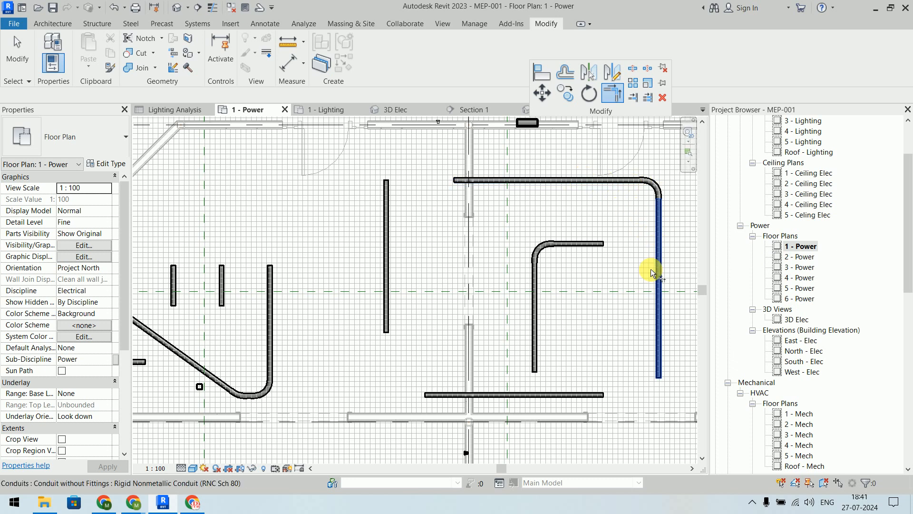
pyautogui.click(384, 241)
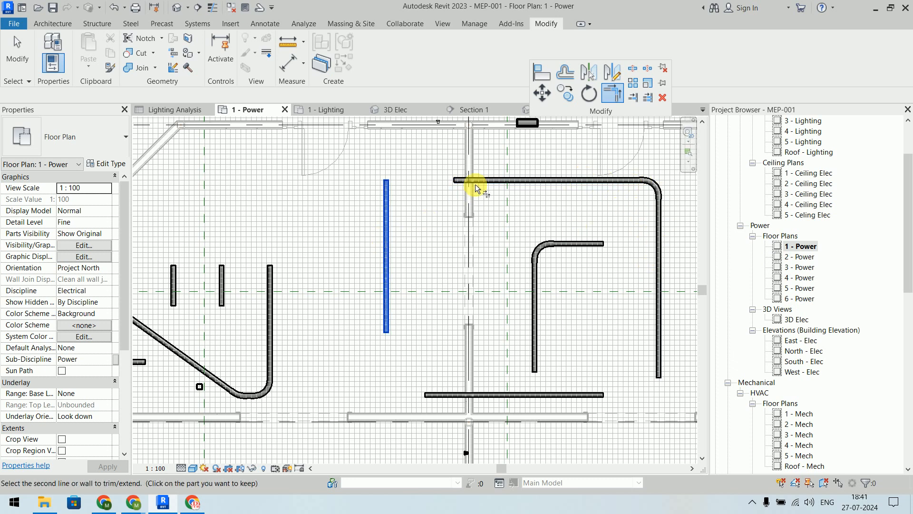
pyautogui.click(475, 182)
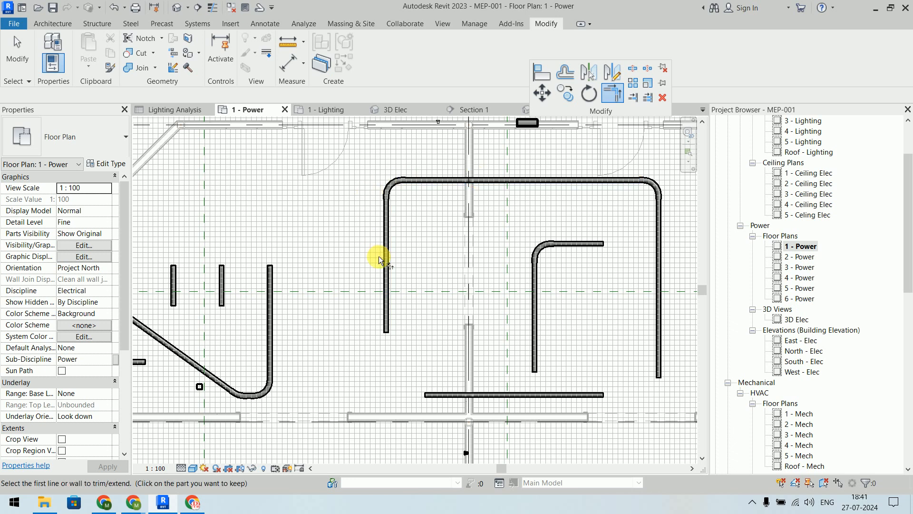
# Step: Join the lower horizontal conduit to the left vertical and the inner vertical conduit with Trim/Extend to Corner
pyautogui.click(384, 285)
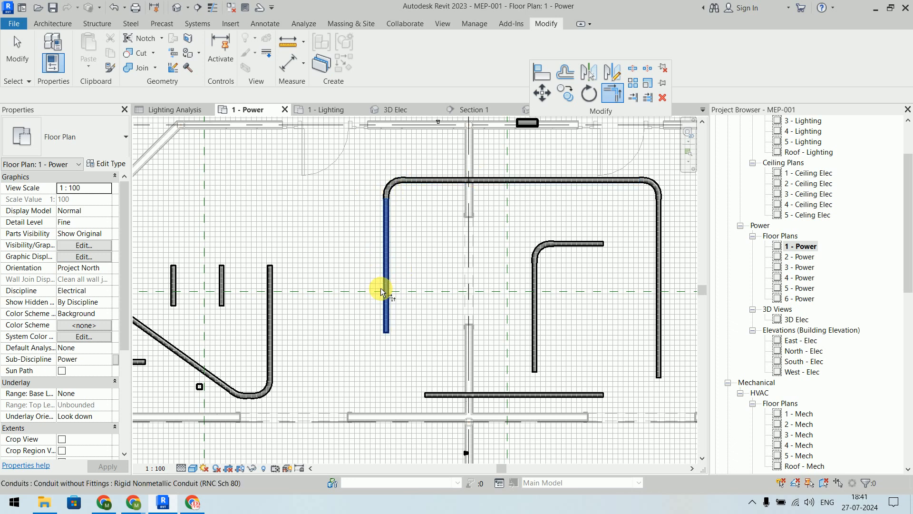
pyautogui.click(440, 395)
pyautogui.click(535, 343)
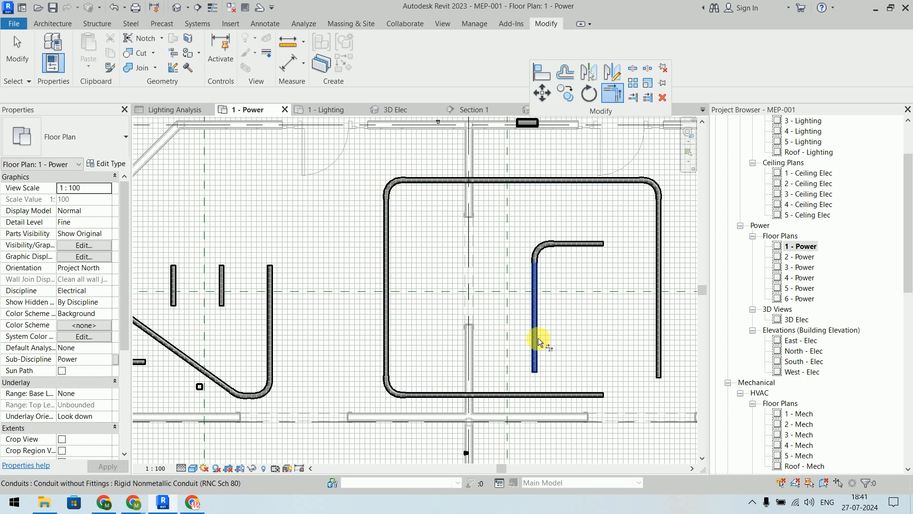
pyautogui.click(518, 394)
# Step: Close the conduit loop by trimming the inner horizontal conduit and the outer right vertical conduit to a corner
pyautogui.click(594, 243)
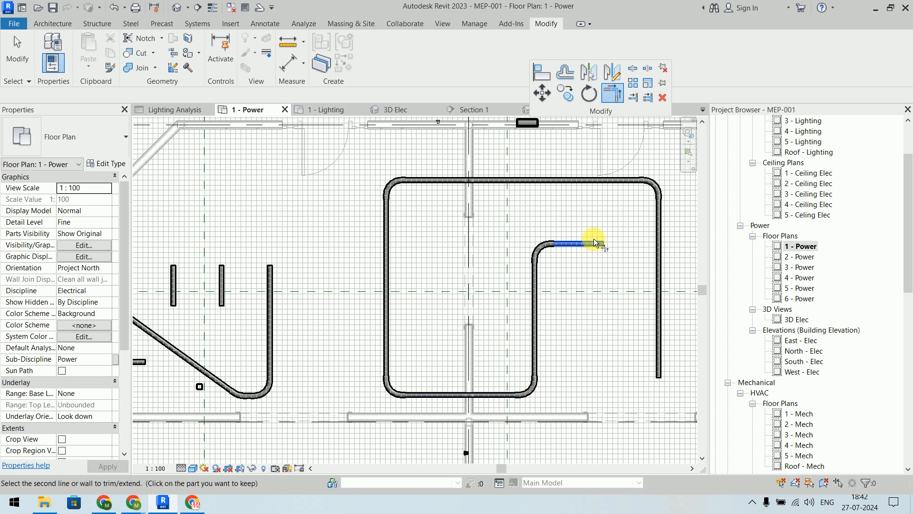
pyautogui.click(658, 215)
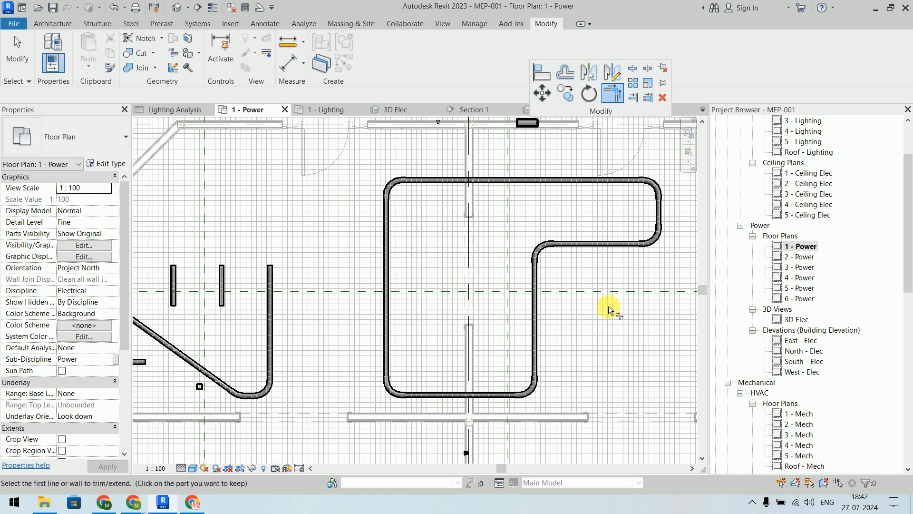
pyautogui.press('Escape')
pyautogui.scroll(-4, 609, 306)
pyautogui.moveTo(569, 275); pyautogui.dragTo(564, 272, button='middle')
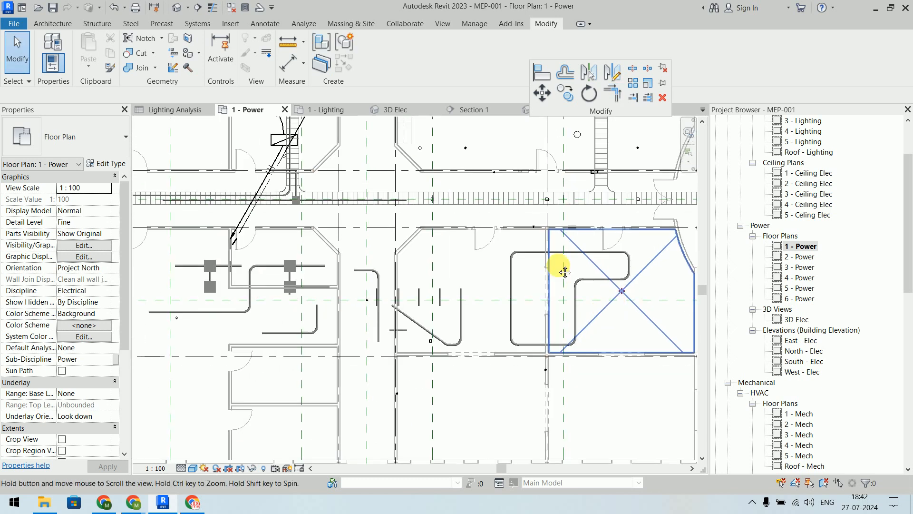
pyautogui.scroll(5, 526, 229)
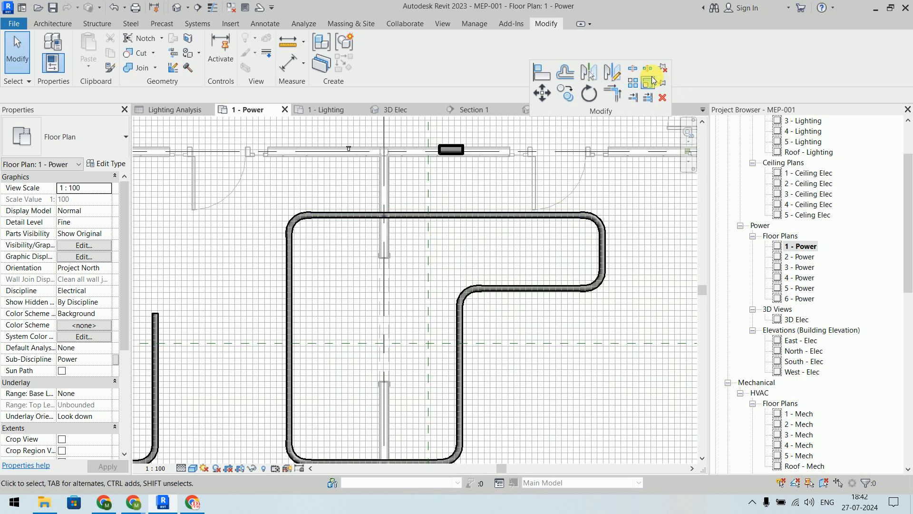
# Step: Split the loop's upper horizontal conduit at two points with Delete Inner Segment on, removing the piece between them
pyautogui.click(634, 71)
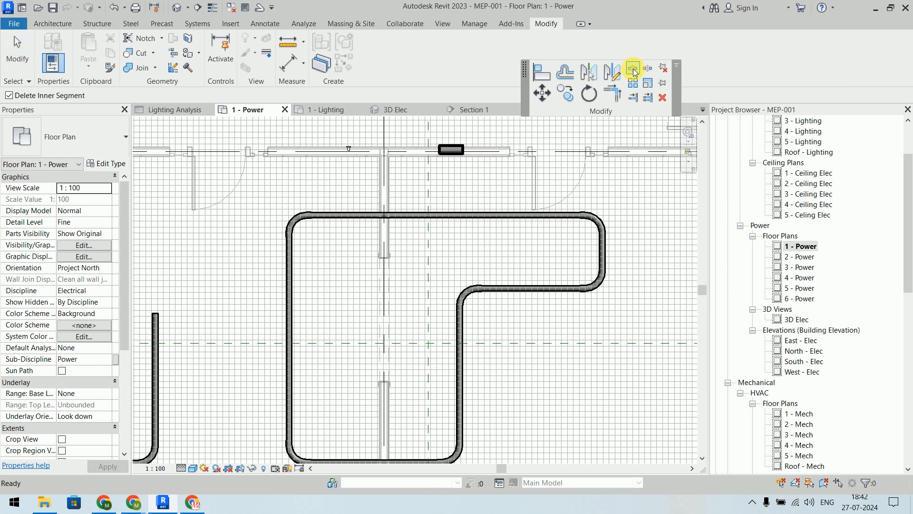
pyautogui.click(448, 215)
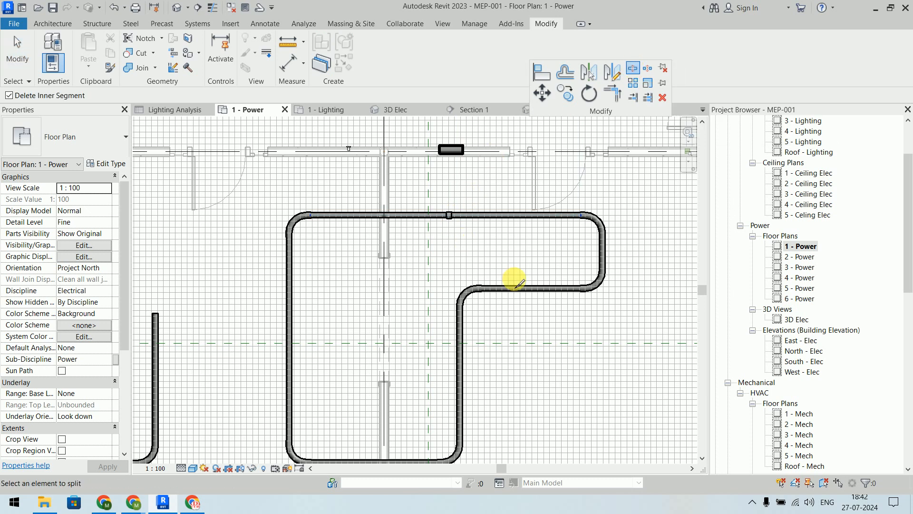
pyautogui.scroll(6, 445, 212)
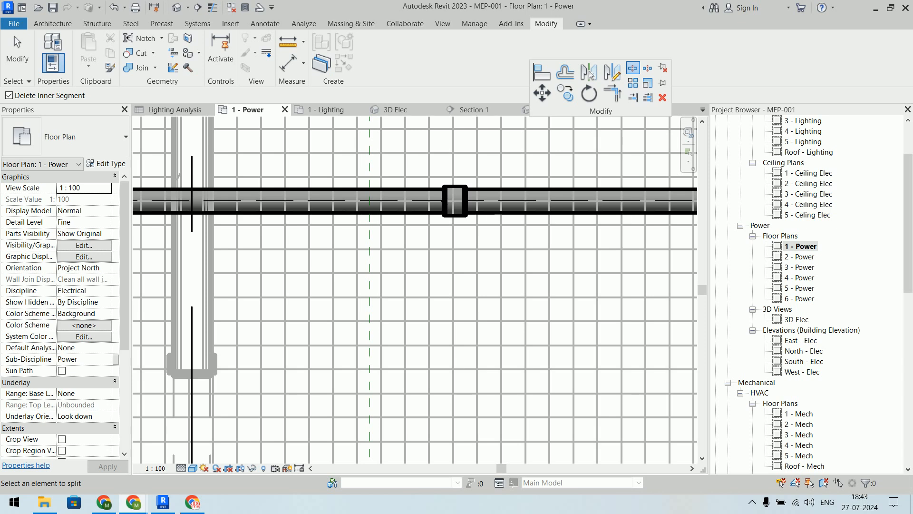
pyautogui.click(495, 265)
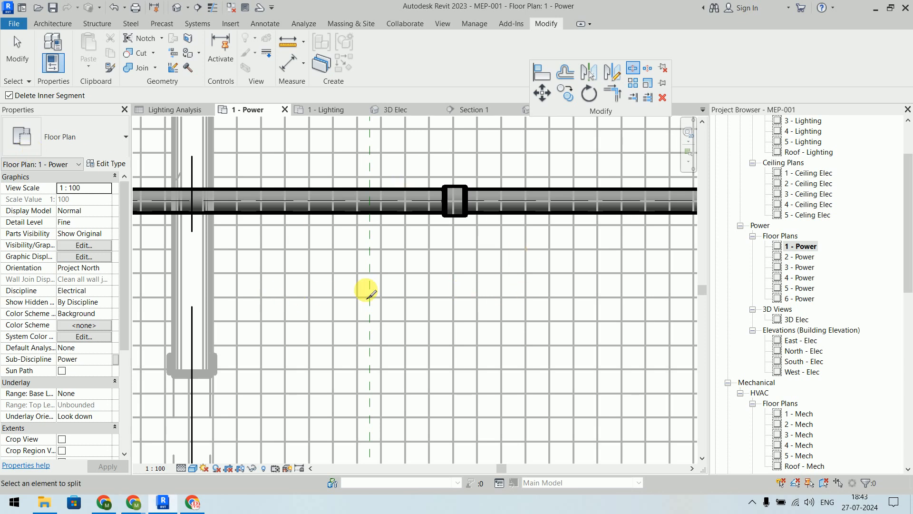
pyautogui.moveTo(463, 299); pyautogui.dragTo(285, 300, button='middle')
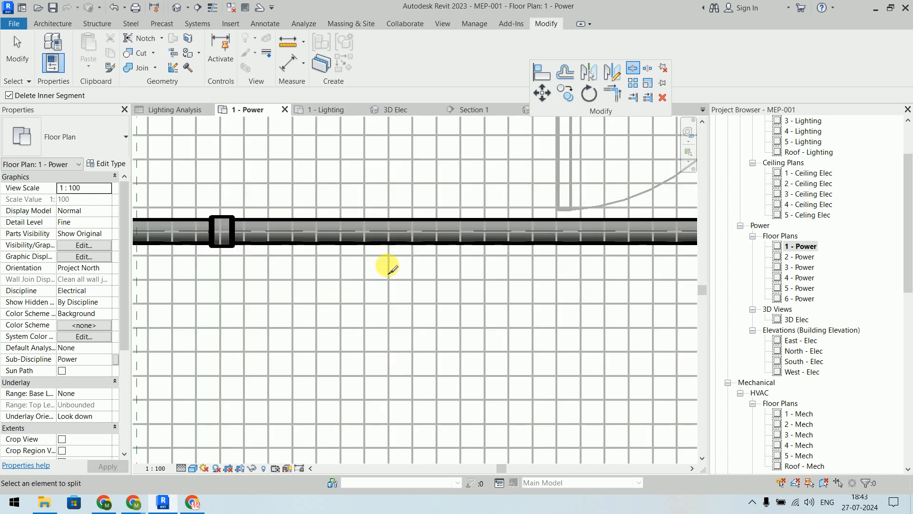
pyautogui.click(402, 236)
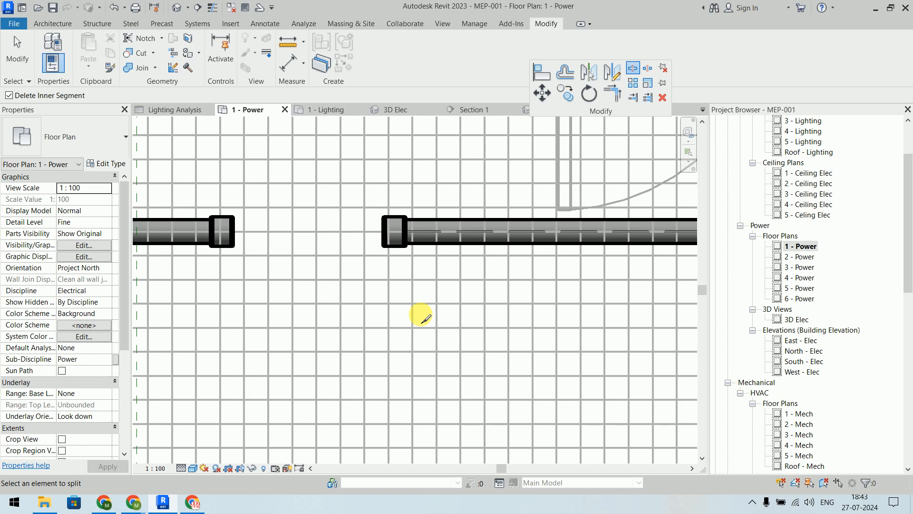
# Step: Turn off Delete Inner Segment and split the loop's right vertical, inner horizontal and inner vertical conduits at one point each
pyautogui.click(9, 96)
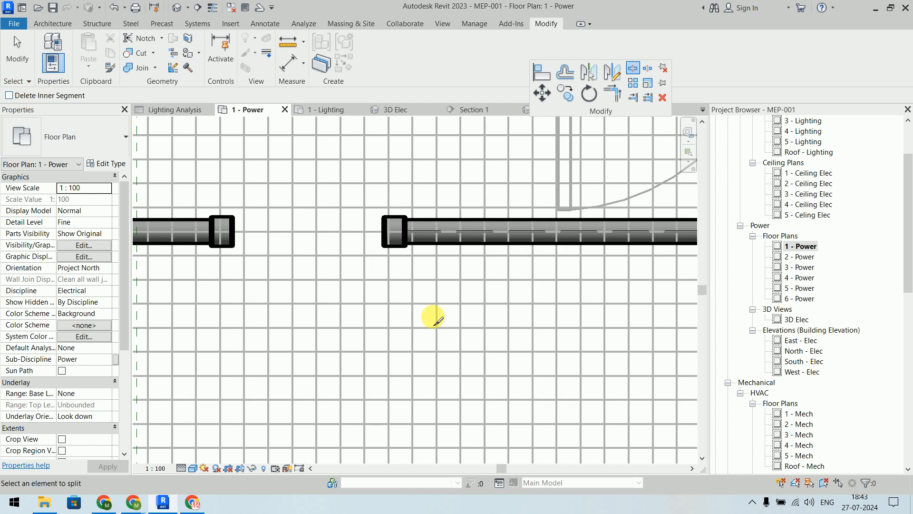
pyautogui.scroll(-4, 483, 328)
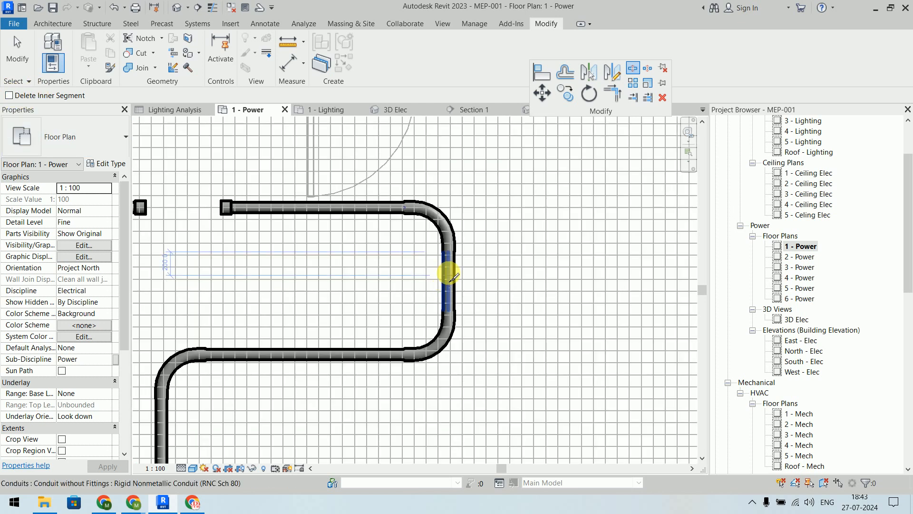
pyautogui.click(450, 279)
pyautogui.click(331, 356)
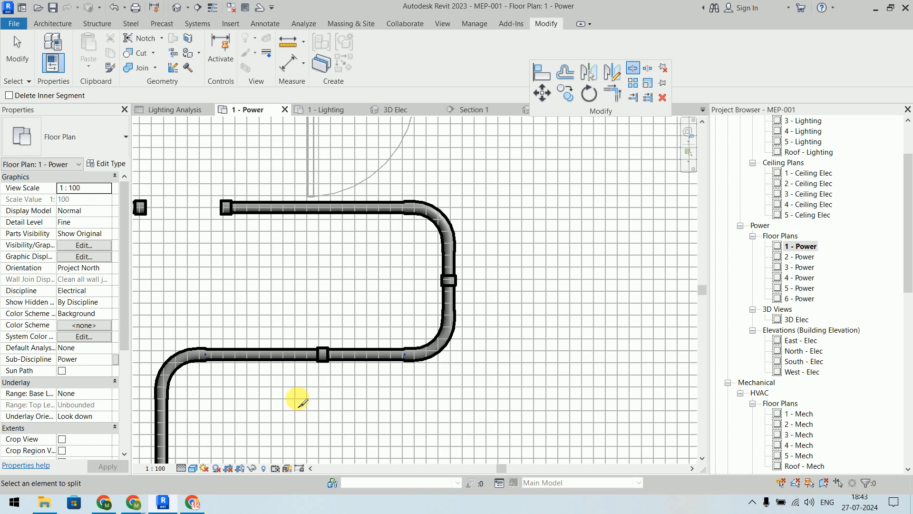
pyautogui.moveTo(295, 397); pyautogui.dragTo(387, 271, button='middle')
pyautogui.click(261, 318)
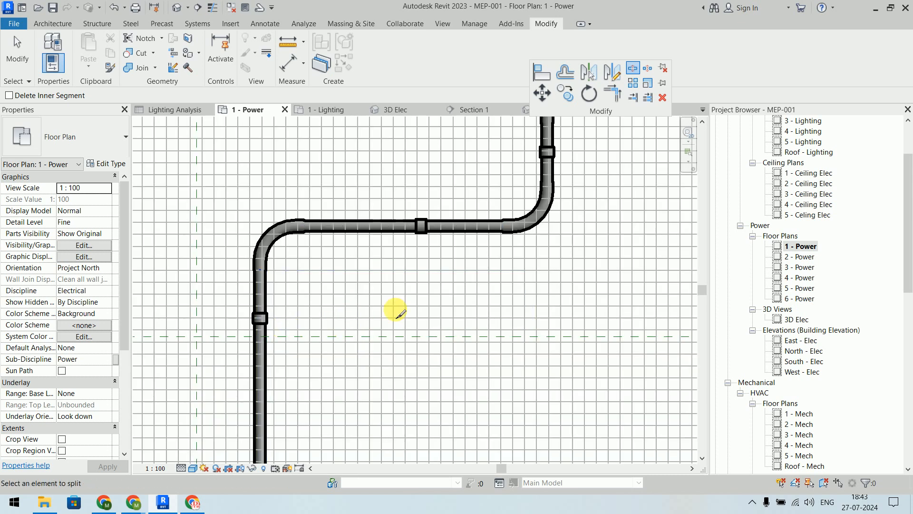
pyautogui.press('Escape')
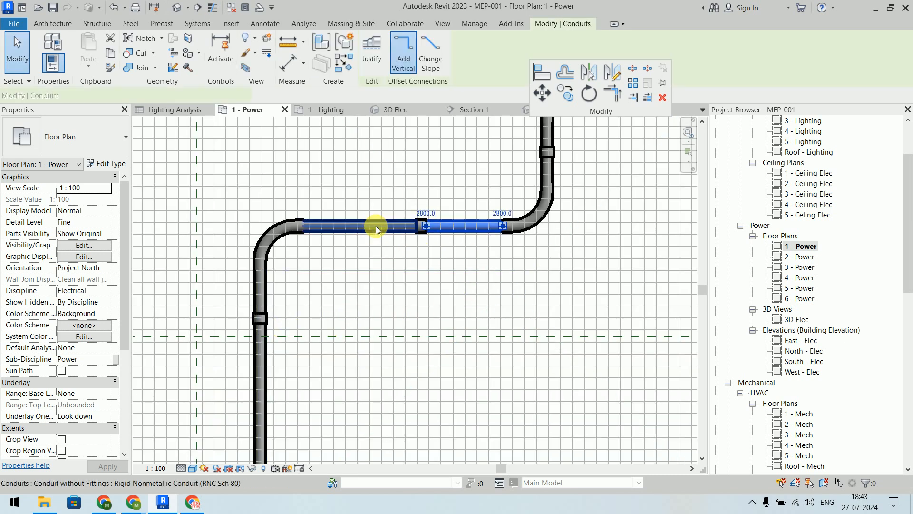
pyautogui.click(433, 228)
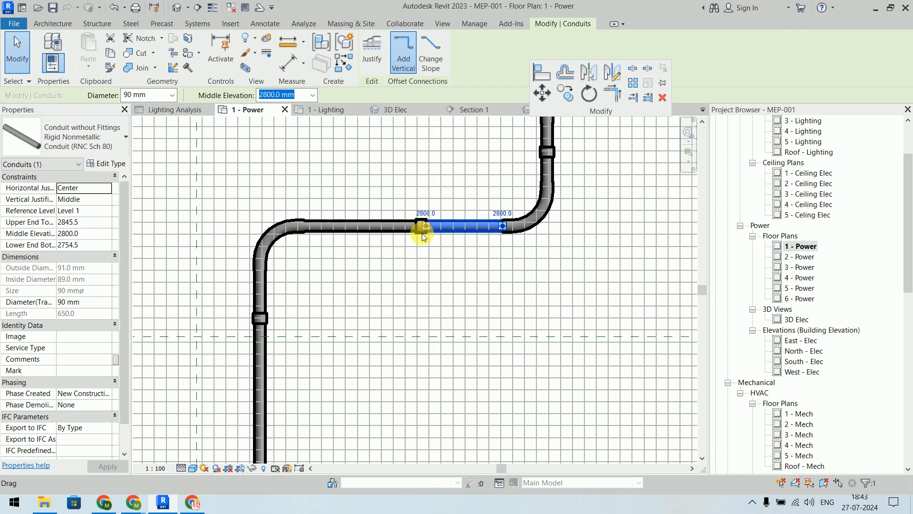
pyautogui.press('Escape')
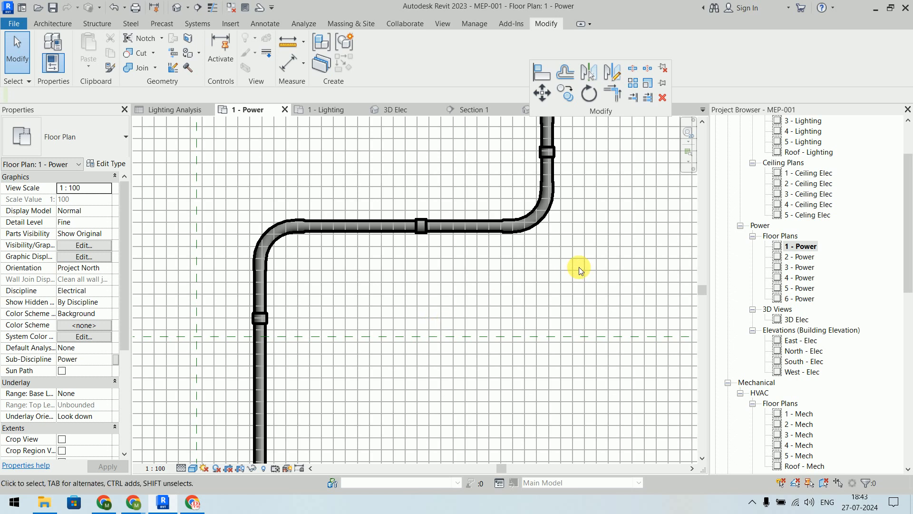
# Step: Try Split with Gap on the upper horizontal conduit, using a joint gap of 150
pyautogui.click(646, 69)
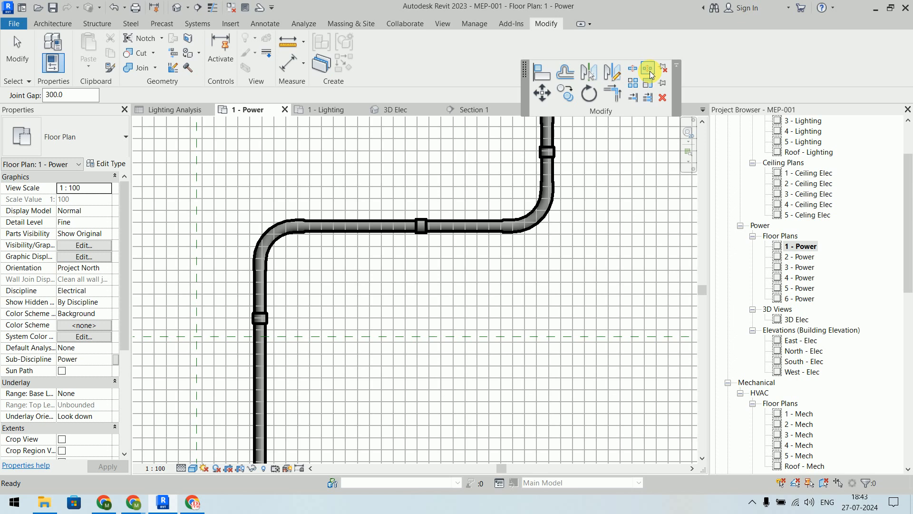
pyautogui.doubleClick(70, 95)
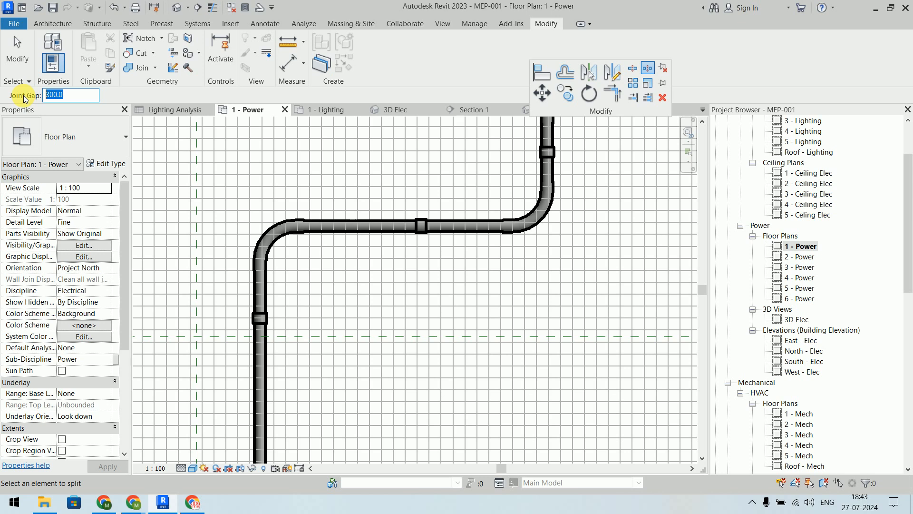
pyautogui.write('150')
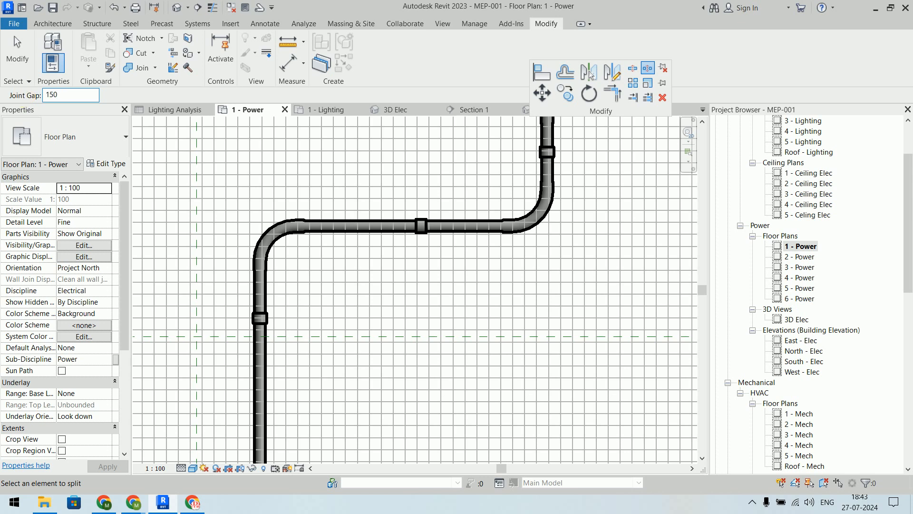
pyautogui.scroll(3, 347, 275)
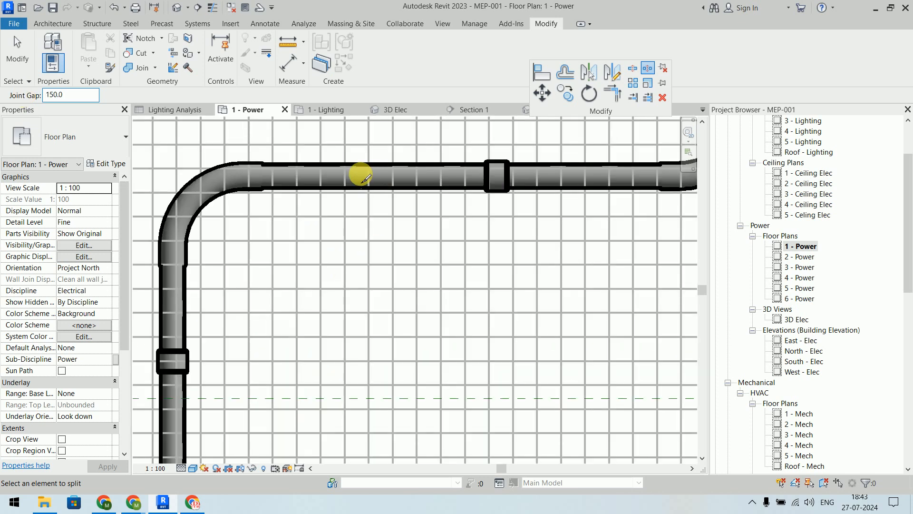
pyautogui.scroll(-2, 363, 177)
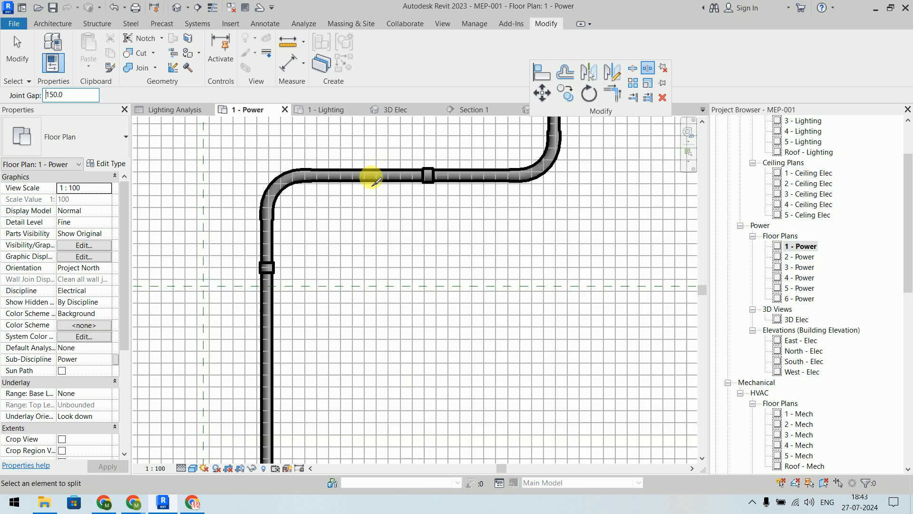
pyautogui.press('Escape')
pyautogui.click(487, 174)
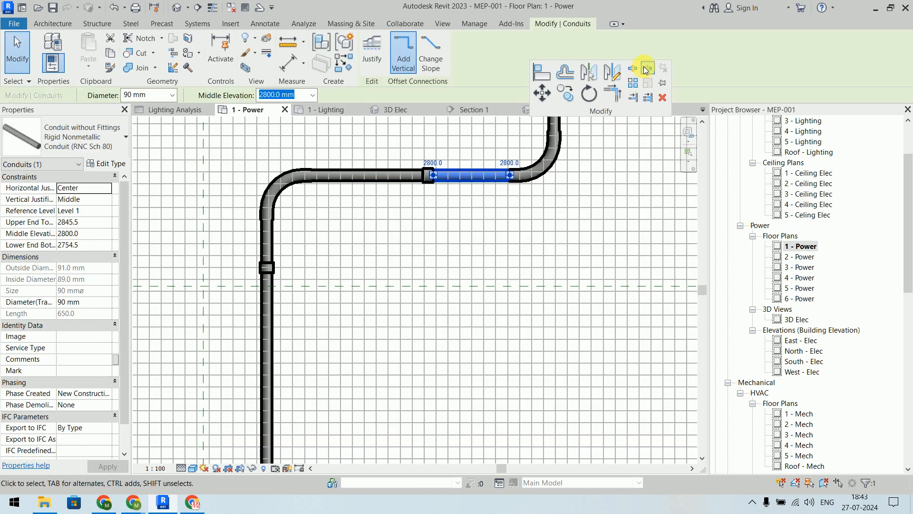
pyautogui.press('Escape')
pyautogui.press('Escape')
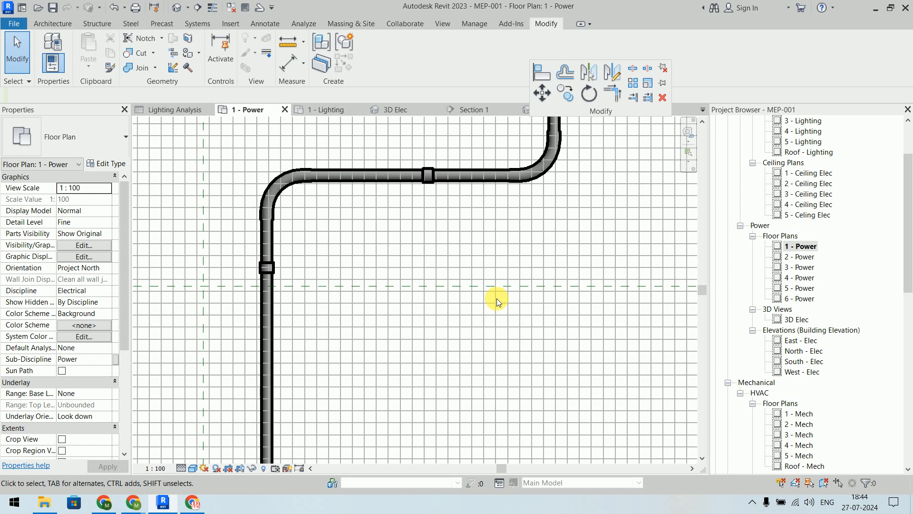
# Step: Try to extend the third short vertical conduit to the slanted conduit with Trim/Extend Single Element
pyautogui.scroll(-5, 580, 257)
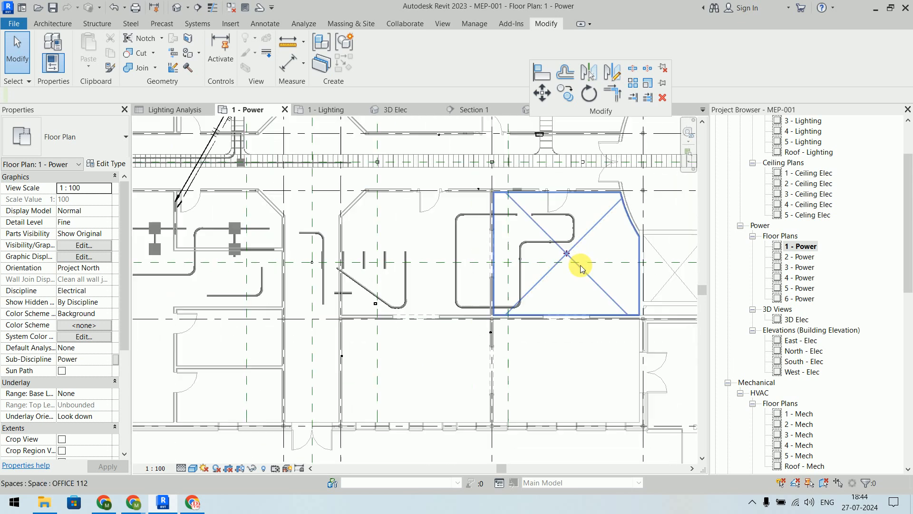
pyautogui.moveTo(581, 261); pyautogui.dragTo(494, 233, button='middle')
pyautogui.scroll(3, 493, 232)
pyautogui.moveTo(336, 198); pyautogui.dragTo(476, 230, button='middle')
pyautogui.scroll(5, 301, 245)
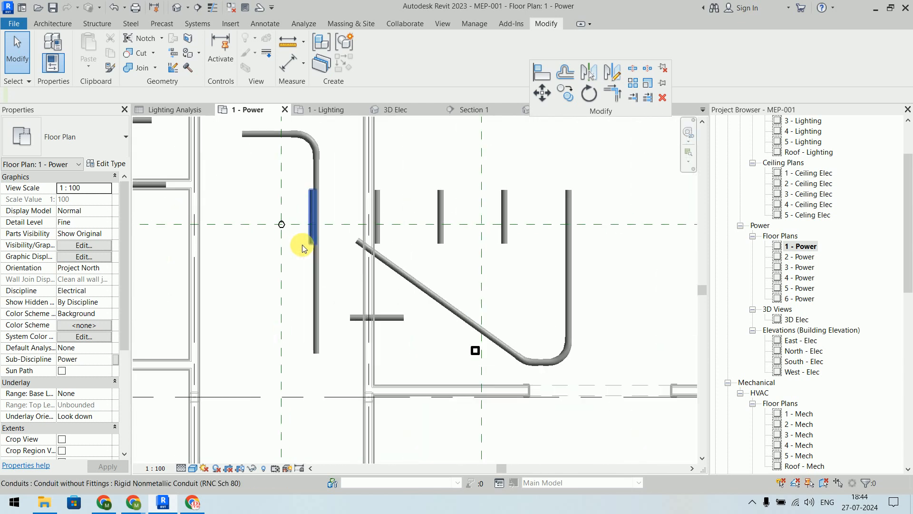
pyautogui.scroll(-4, 502, 256)
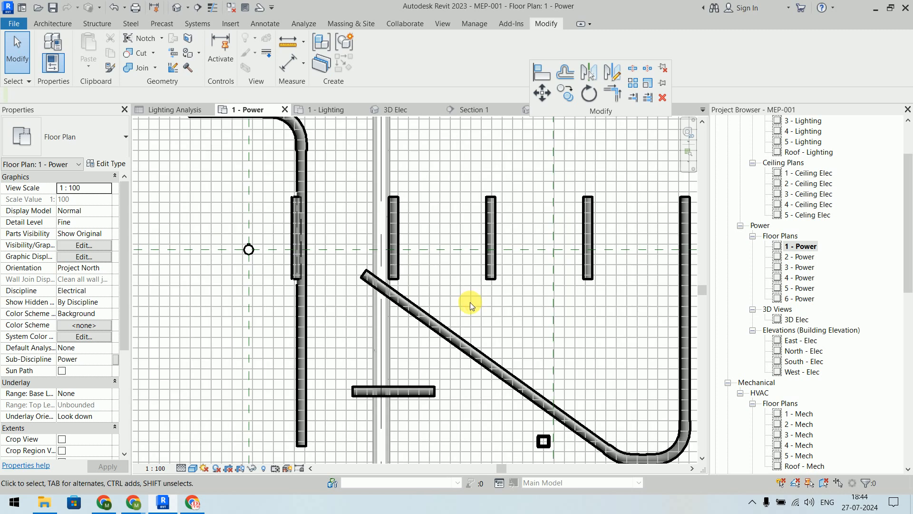
pyautogui.moveTo(495, 306); pyautogui.dragTo(392, 292, button='middle')
pyautogui.scroll(3, 352, 271)
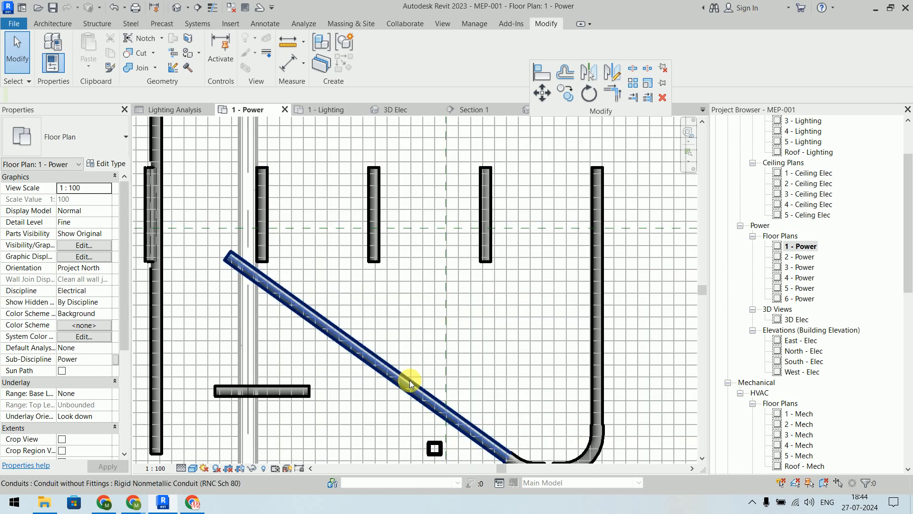
pyautogui.click(637, 99)
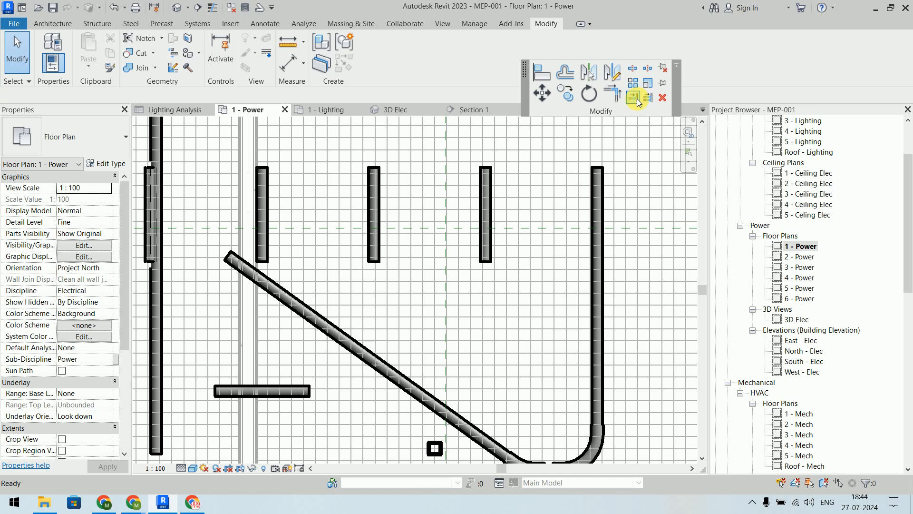
pyautogui.click(446, 411)
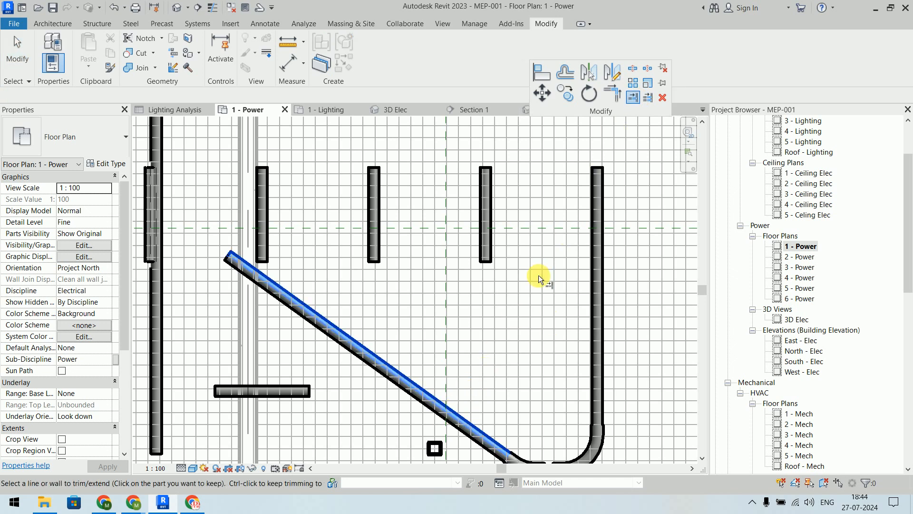
pyautogui.click(487, 238)
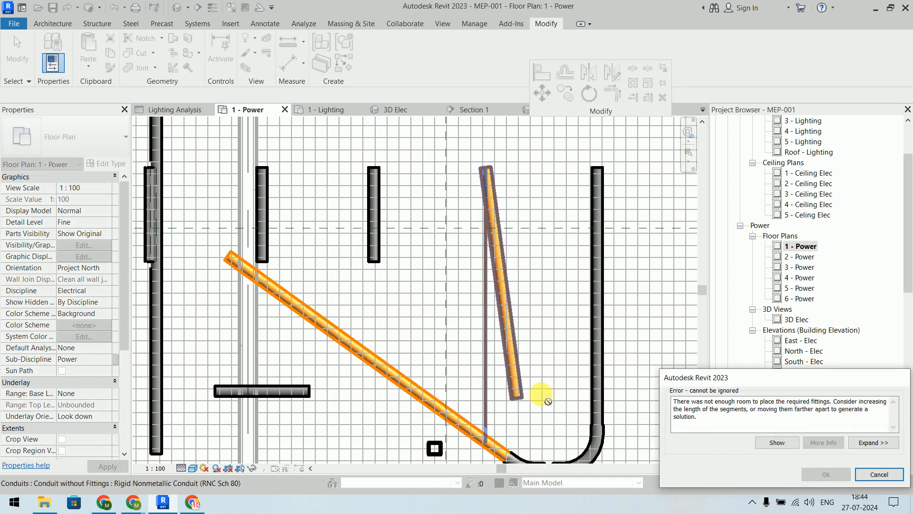
pyautogui.moveTo(553, 326); pyautogui.dragTo(537, 241, button='middle')
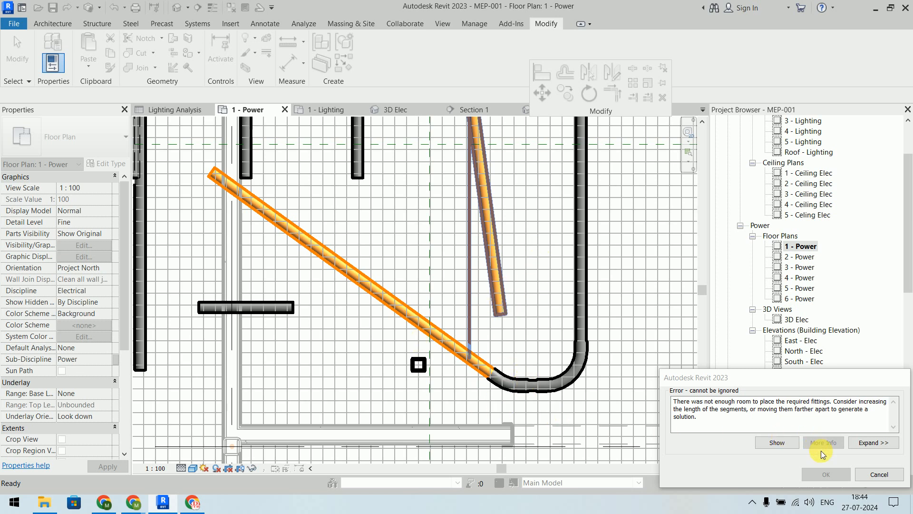
pyautogui.click(880, 474)
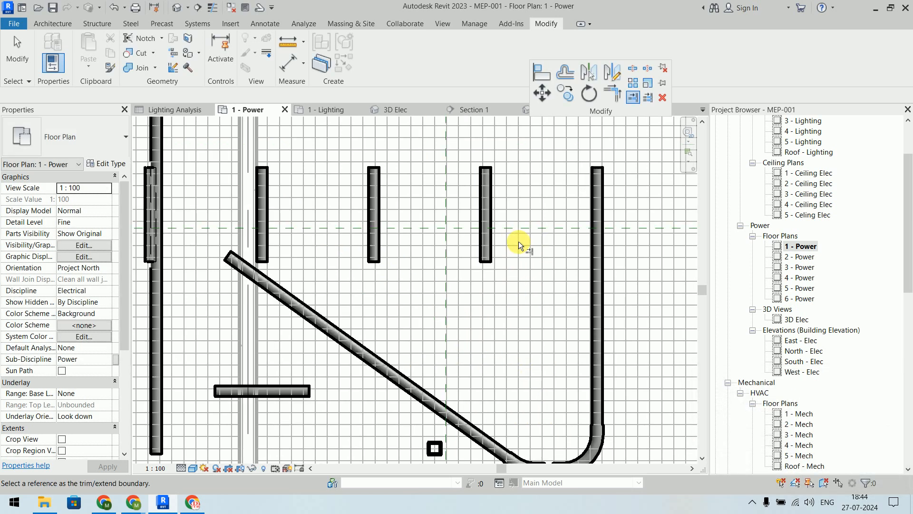
# Step: Try to trim the neighbouring short vertical conduit against the third one with Trim/Extend Single Element
pyautogui.scroll(-1, 518, 241)
pyautogui.click(492, 166)
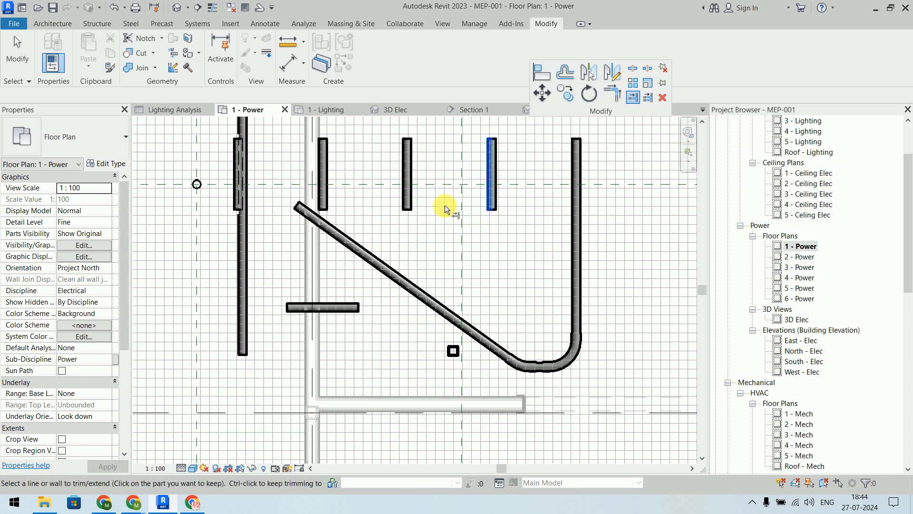
pyautogui.click(407, 191)
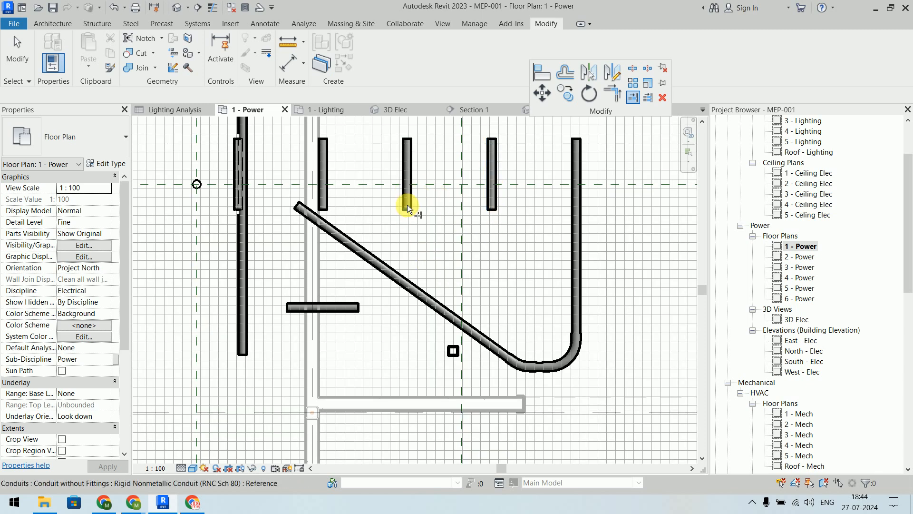
pyautogui.press('Escape')
# Step: Try to extend the three short vertical conduits to the slanted conduit at once with Trim/Extend Multiple Elements
pyautogui.scroll(-3, 626, 239)
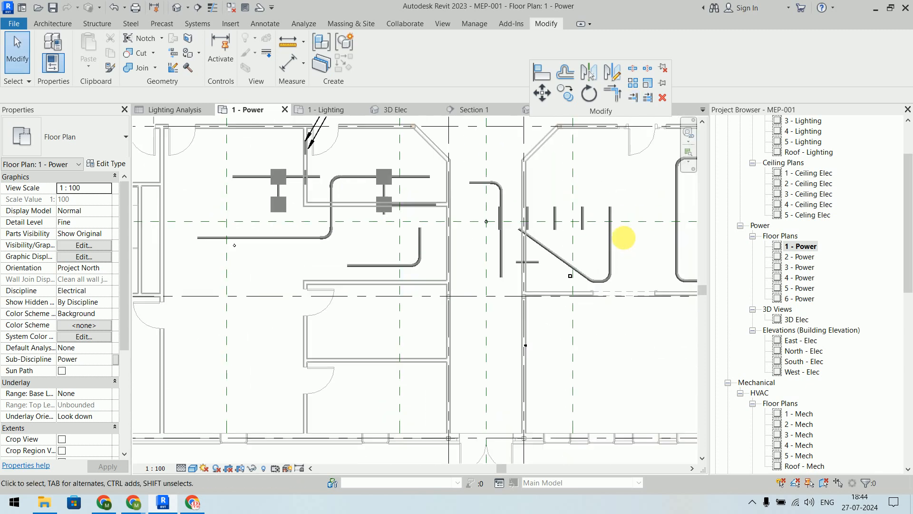
pyautogui.scroll(3, 529, 217)
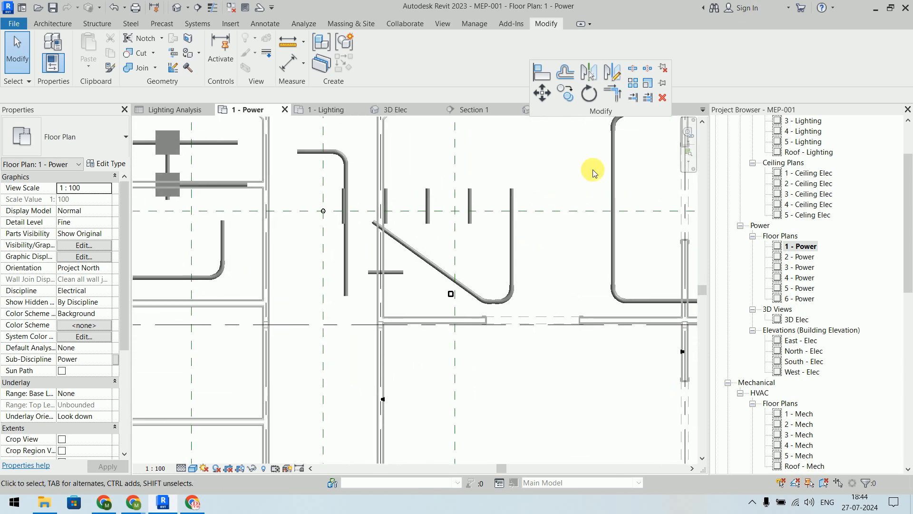
pyautogui.click(648, 97)
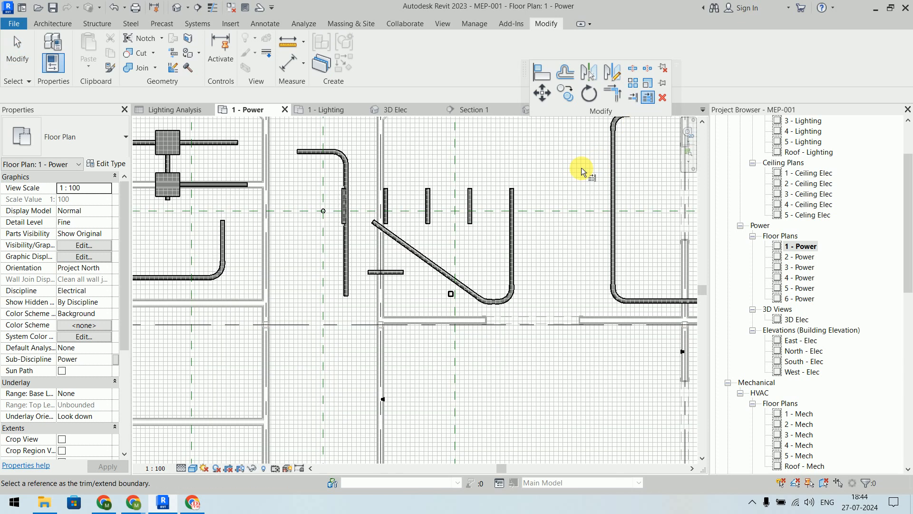
pyautogui.click(441, 272)
pyautogui.scroll(2, 486, 224)
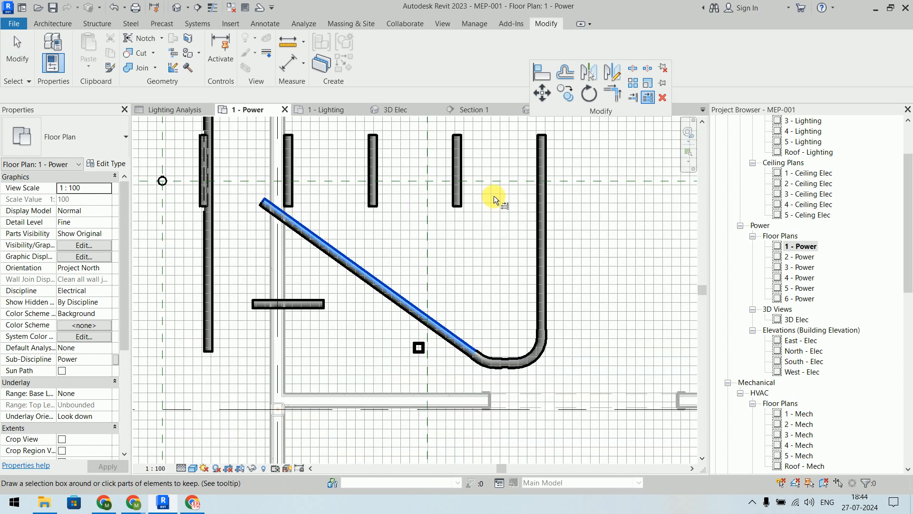
pyautogui.moveTo(472, 204); pyautogui.dragTo(232, 206)
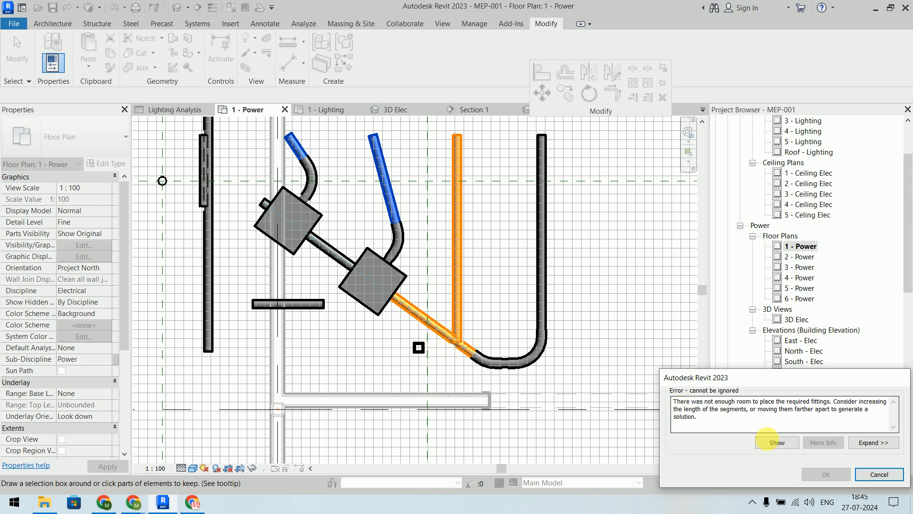
pyautogui.click(878, 474)
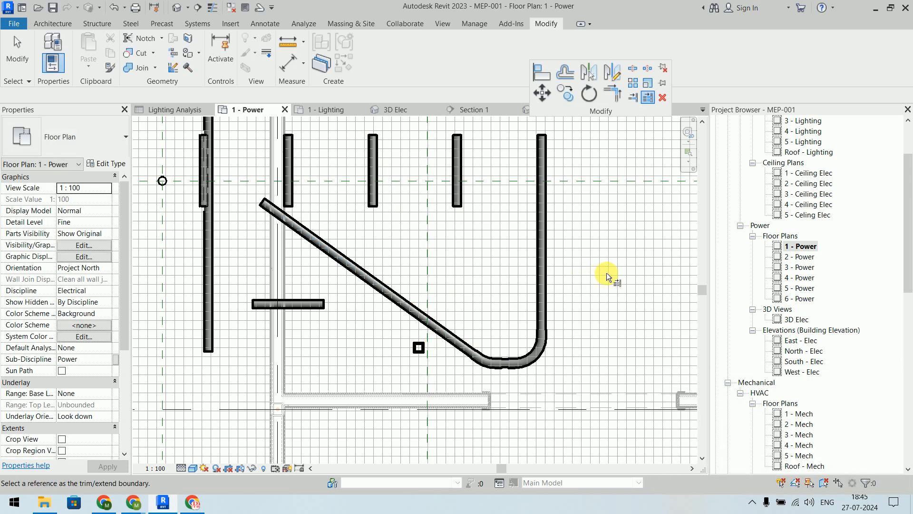
pyautogui.rightClick(605, 233)
pyautogui.click(614, 246)
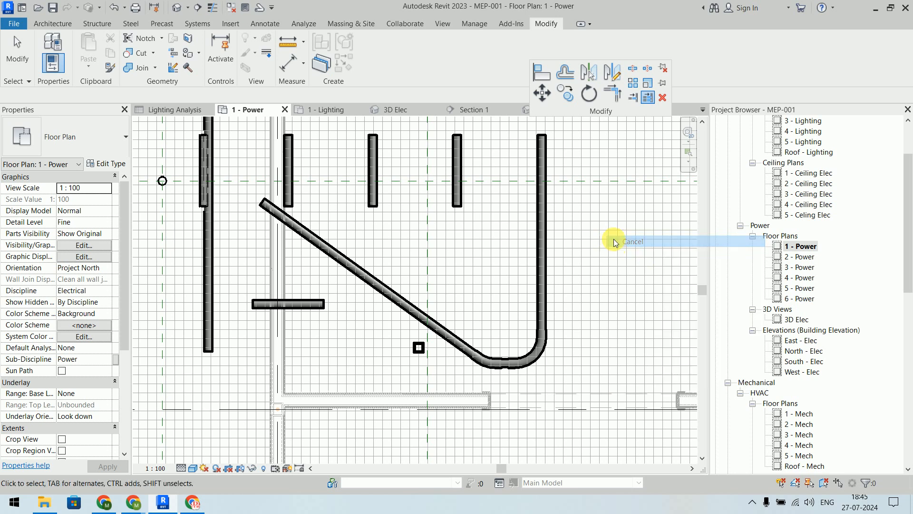
# Step: Delete the short vertical conduit nearest the long vertical one that joins the slanted conduit
pyautogui.click(461, 156)
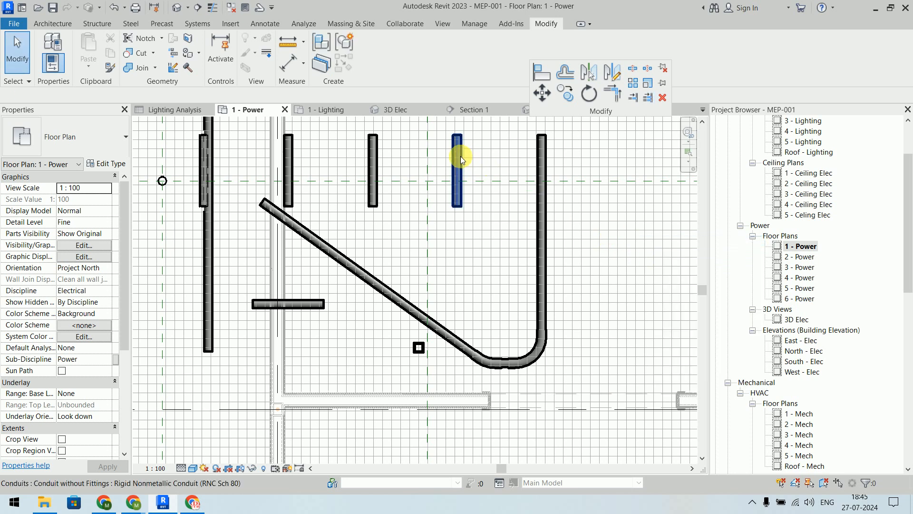
pyautogui.click(663, 98)
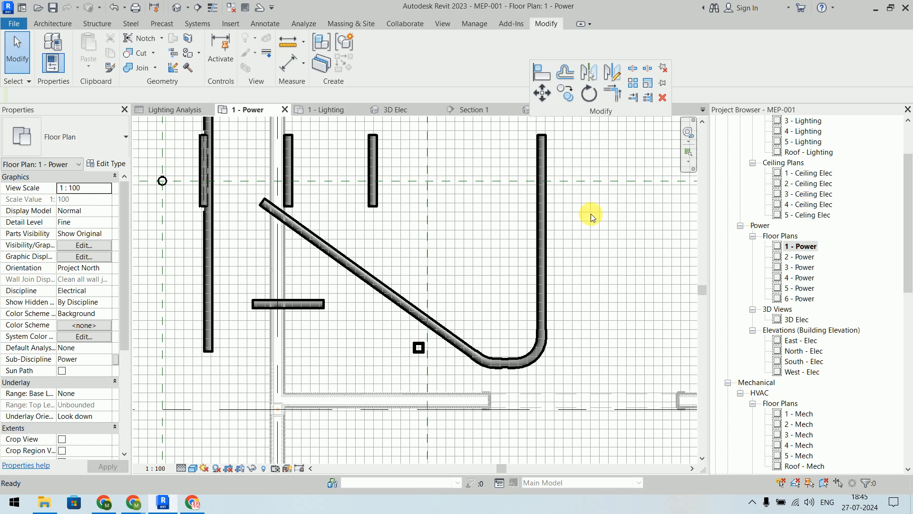
# Step: Pin the remaining short vertical conduit above the middle of the slanted conduit in place and reselect it
pyautogui.click(375, 156)
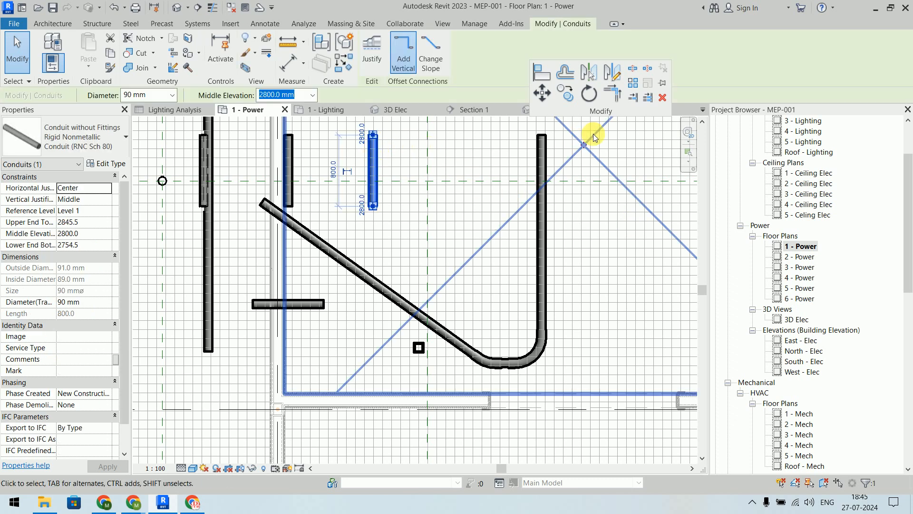
pyautogui.click(614, 254)
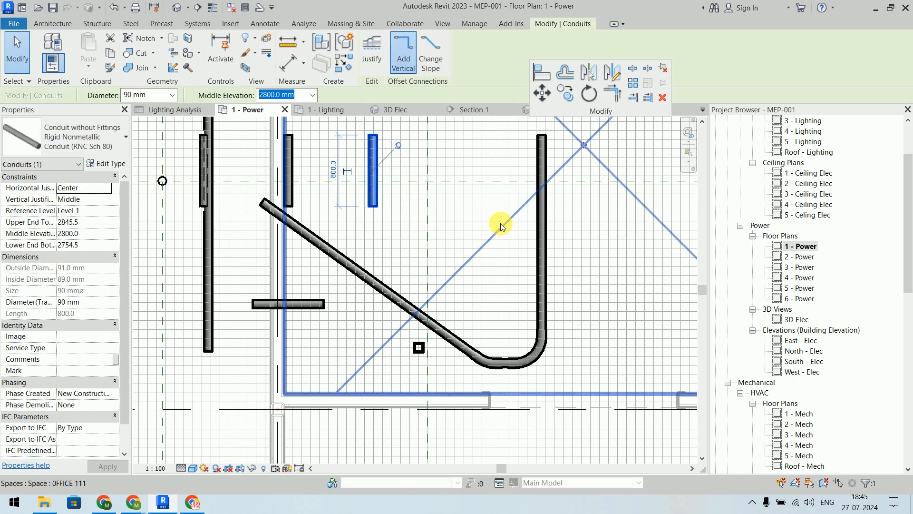
pyautogui.click(492, 202)
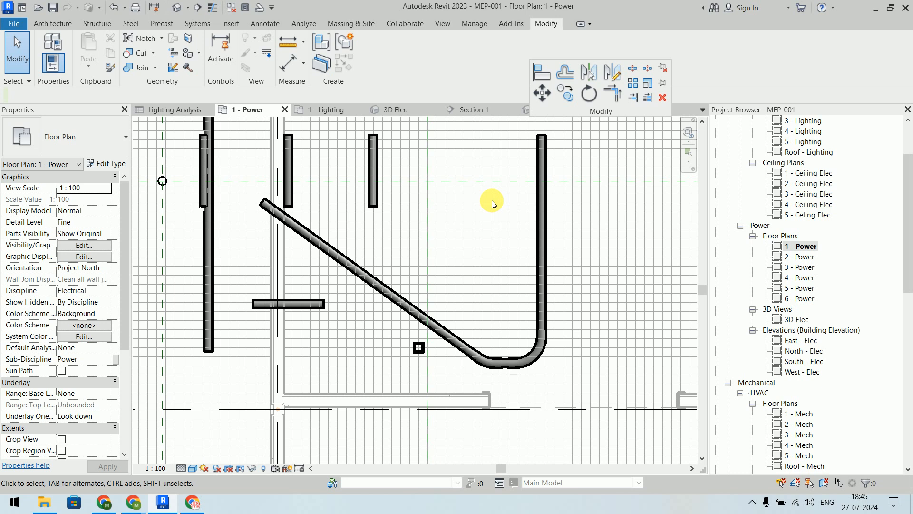
pyautogui.moveTo(492, 202); pyautogui.dragTo(494, 264, button='middle')
pyautogui.press('d')
pyautogui.click(392, 206)
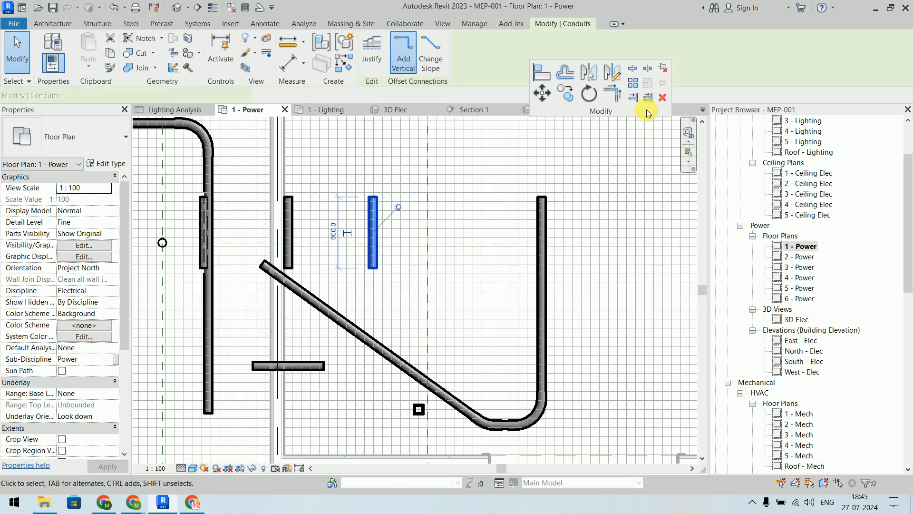
pyautogui.click(650, 169)
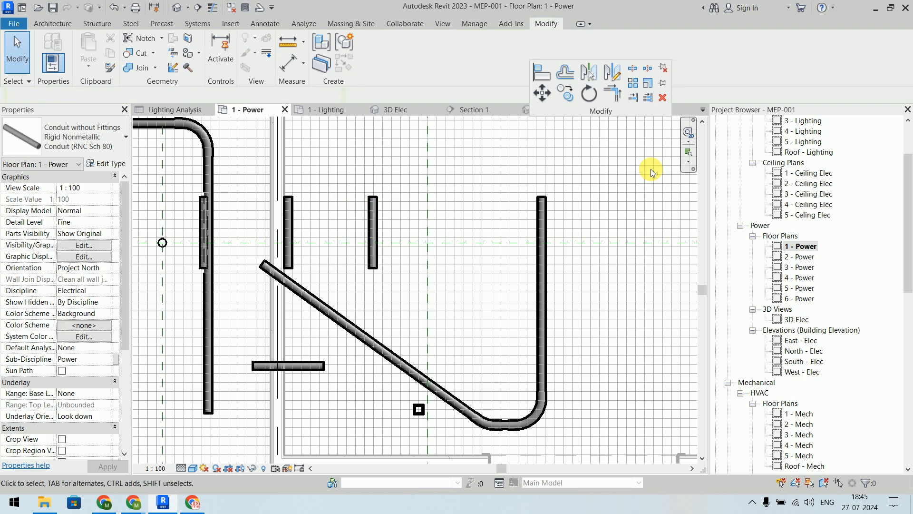
# Step: Copy a smoke detector from the room between grids 1 and 2 into the empty room between grids 4 and 5, just past grid C
pyautogui.scroll(-4, 622, 196)
pyautogui.moveTo(612, 231); pyautogui.dragTo(293, 332, button='middle')
pyautogui.scroll(-5, 421, 285)
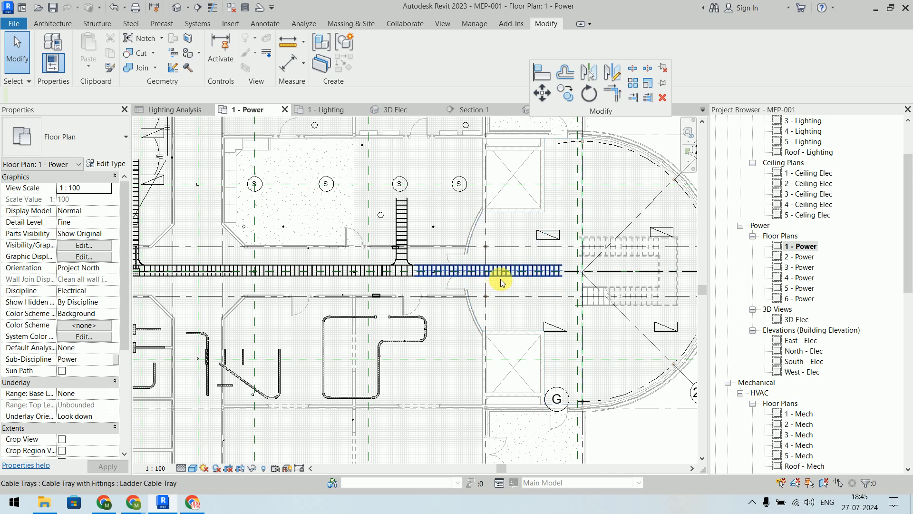
pyautogui.scroll(-2, 495, 279)
pyautogui.moveTo(496, 326); pyautogui.dragTo(483, 177, button='middle')
pyautogui.moveTo(448, 334); pyautogui.dragTo(550, 255, button='middle')
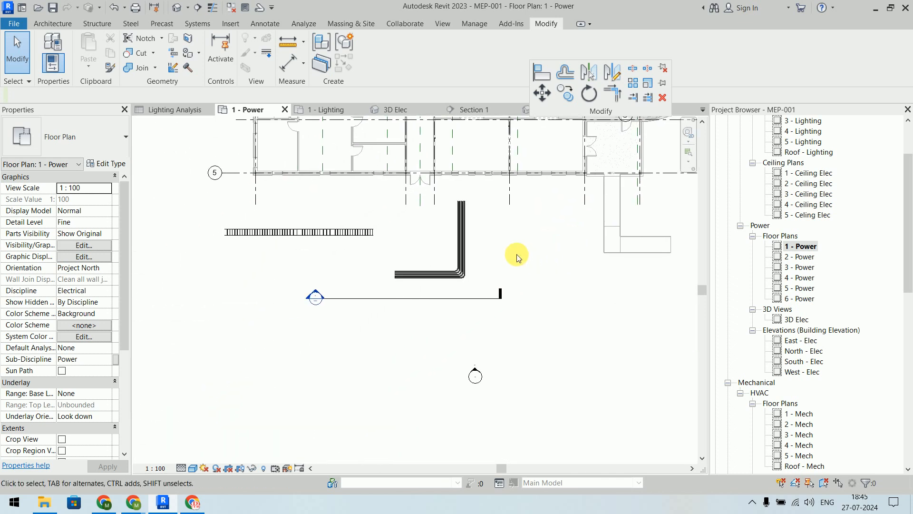
pyautogui.click(53, 23)
pyautogui.moveTo(456, 234); pyautogui.dragTo(398, 372, button='middle')
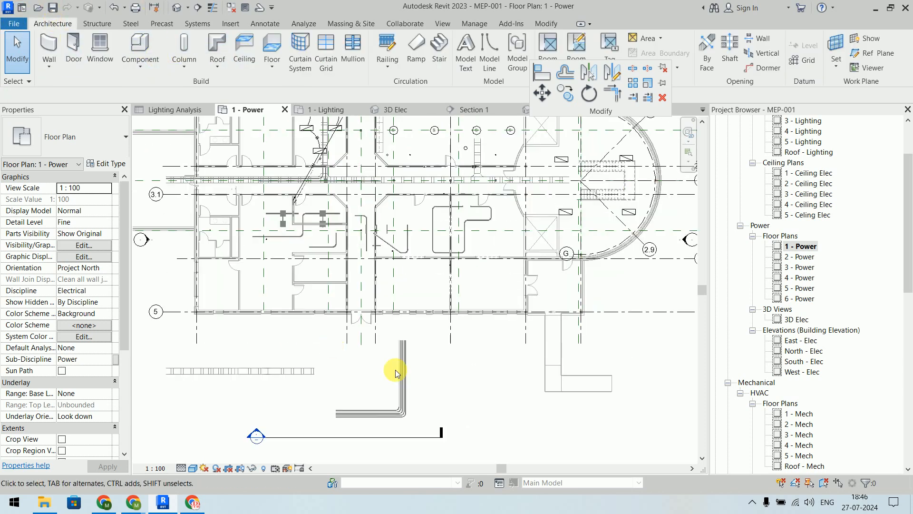
pyautogui.moveTo(405, 299); pyautogui.dragTo(369, 366, button='middle')
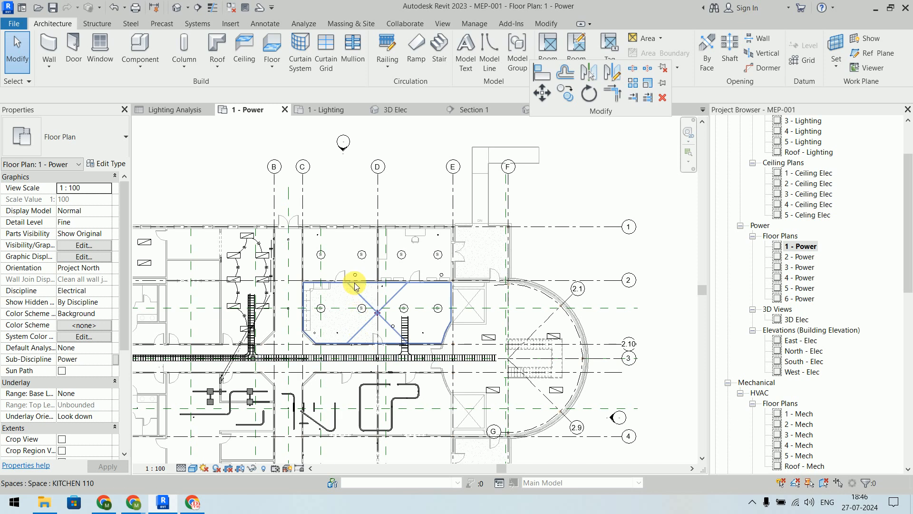
pyautogui.click(362, 255)
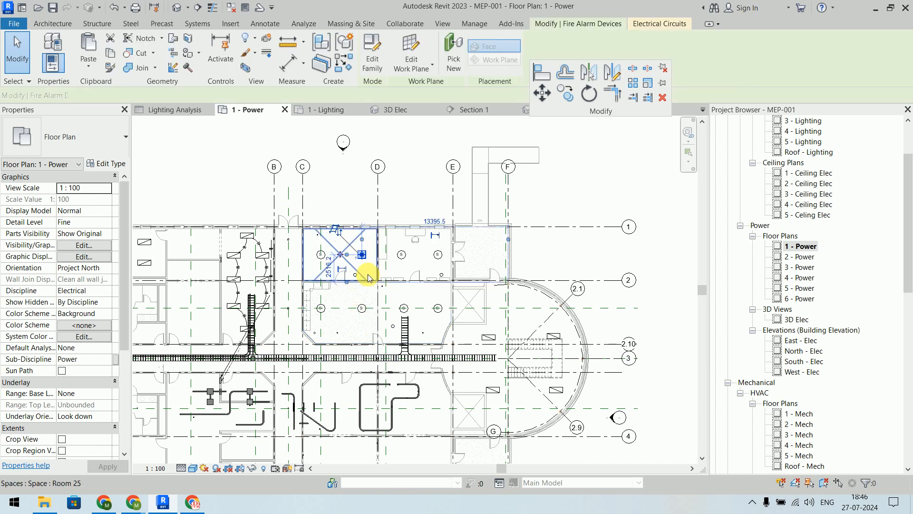
pyautogui.moveTo(362, 257); pyautogui.dragTo(363, 147, button='middle')
pyautogui.moveTo(363, 147); pyautogui.dragTo(329, 366)
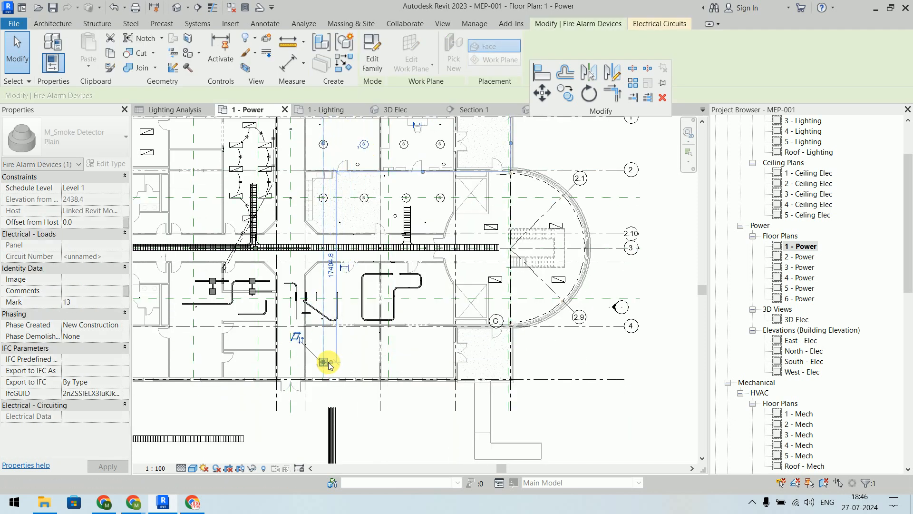
pyautogui.click(379, 413)
pyautogui.scroll(3, 361, 387)
pyautogui.moveTo(371, 321); pyautogui.dragTo(356, 300, button='middle')
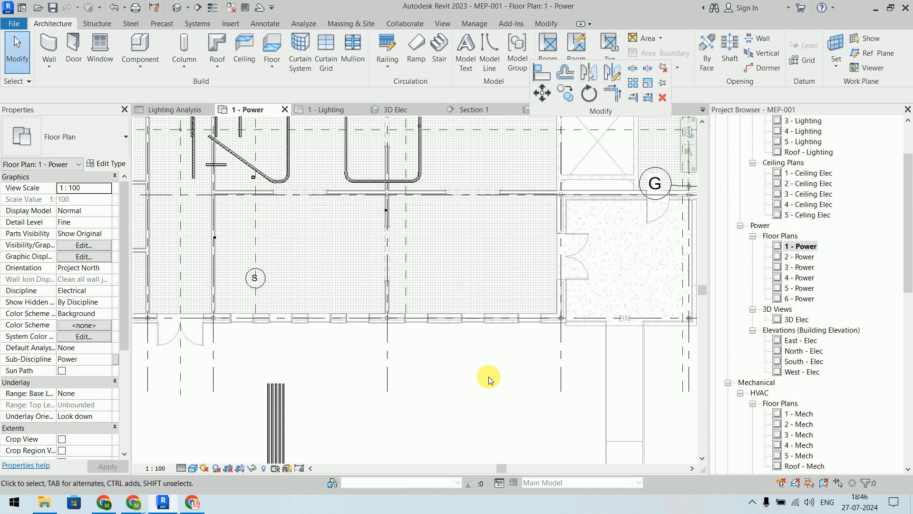
# Step: Try to create a linear array of the copied smoke detector along the room with 10 items at 2500 mm spacing
pyautogui.click(632, 85)
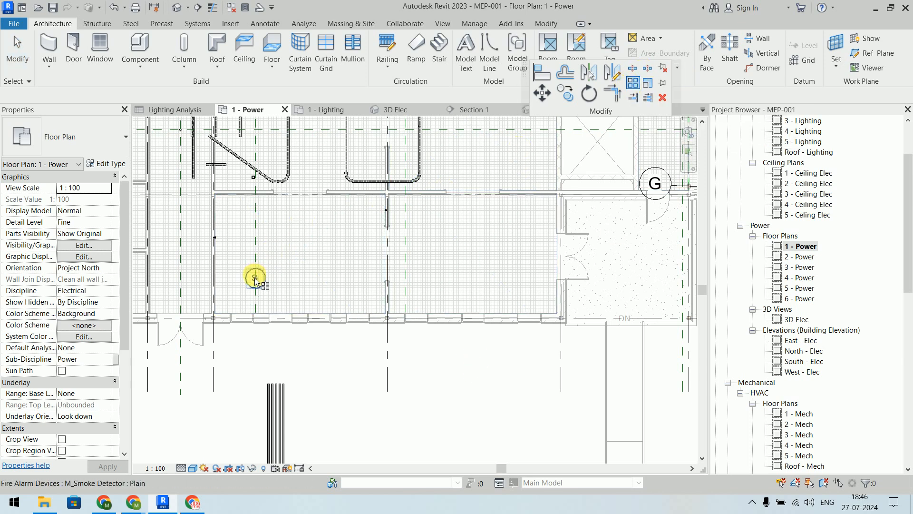
pyautogui.press('Return')
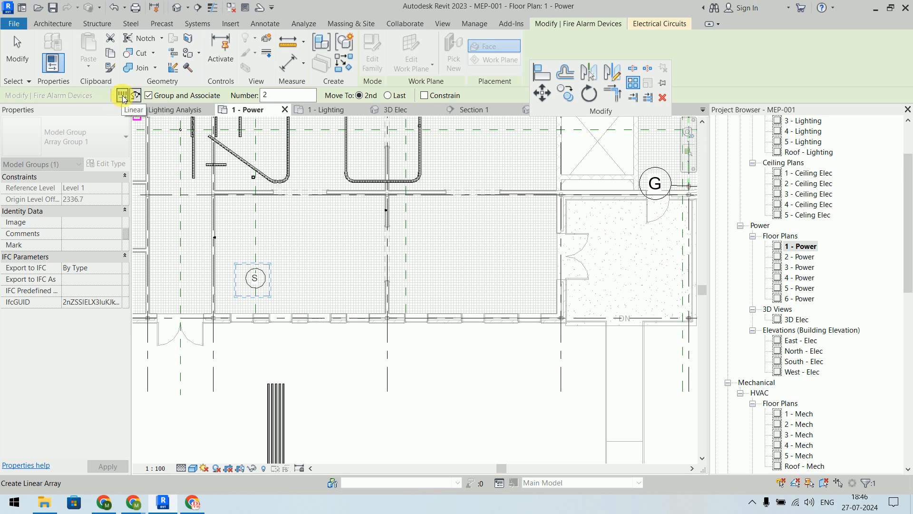
pyautogui.click(255, 278)
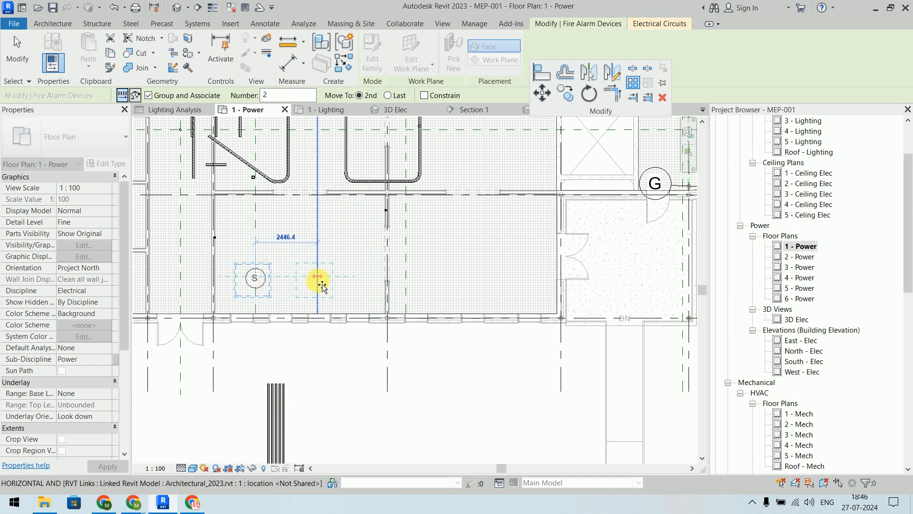
pyautogui.write('2500')
pyautogui.press('Return')
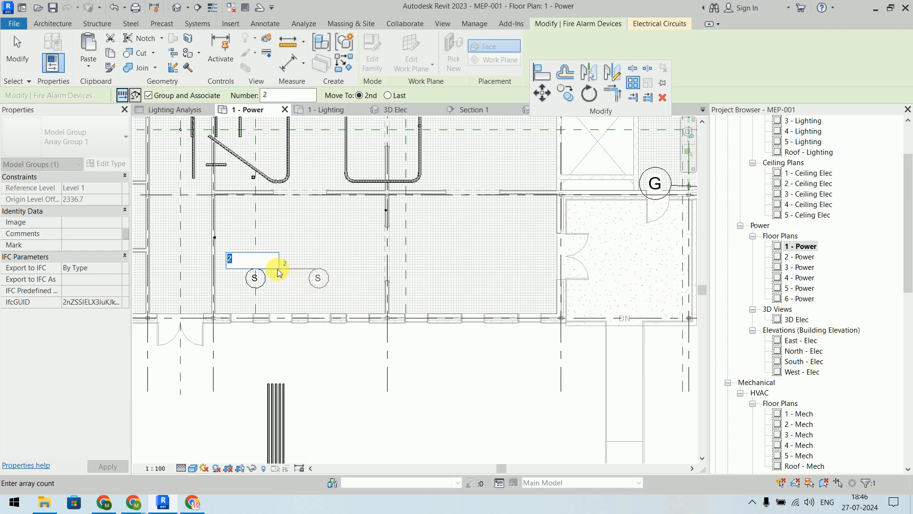
pyautogui.write('10')
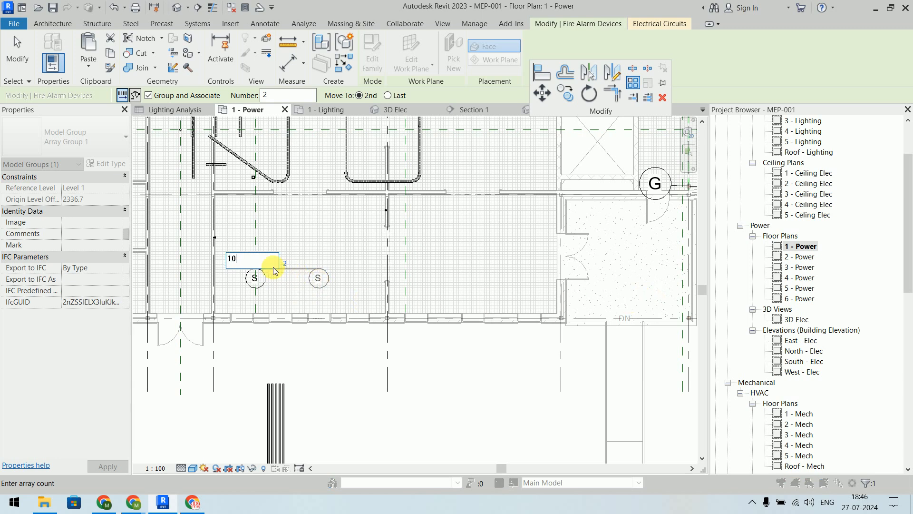
pyautogui.press('Return')
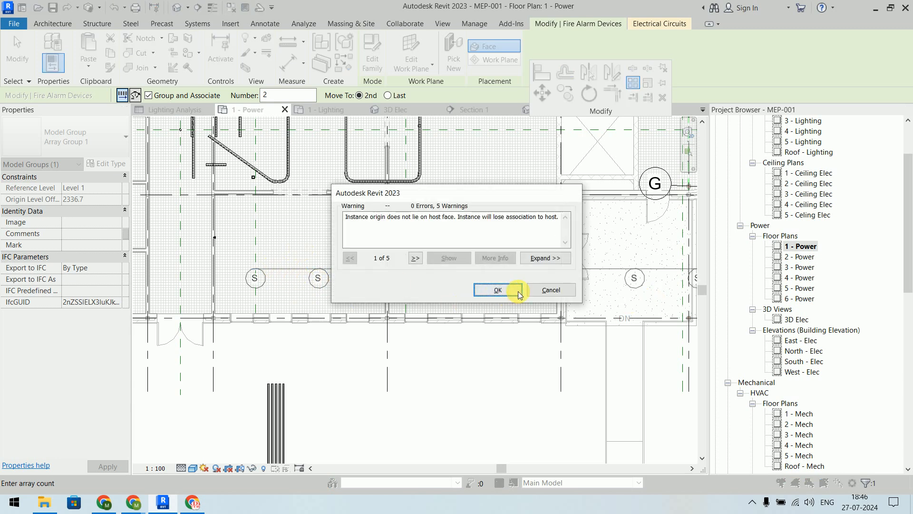
pyautogui.click(557, 295)
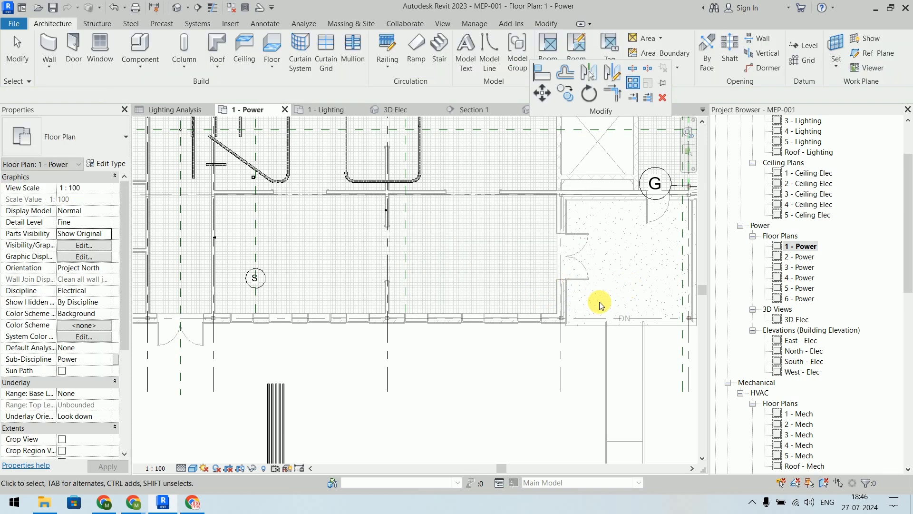
# Step: Create a horizontal linear array of 4 items from the copied smoke detector across the two rooms between grids 4 and 5
pyautogui.click(263, 280)
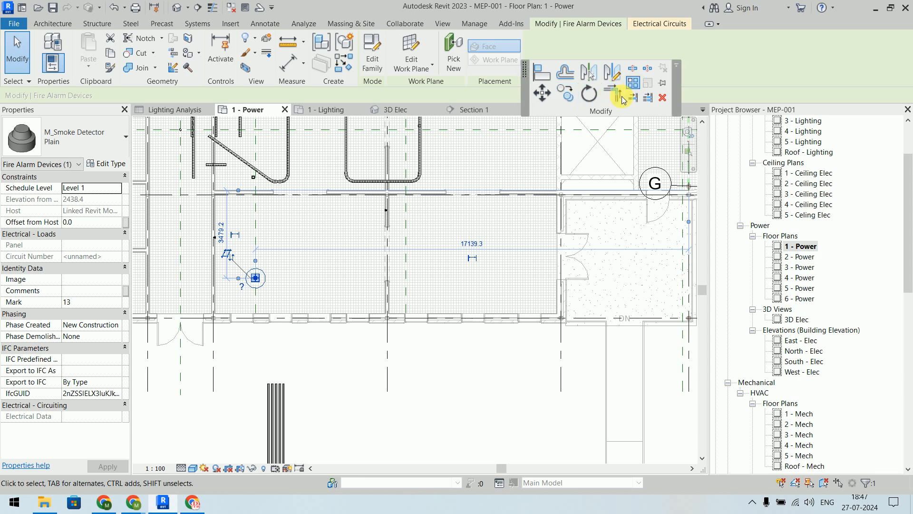
pyautogui.click(632, 84)
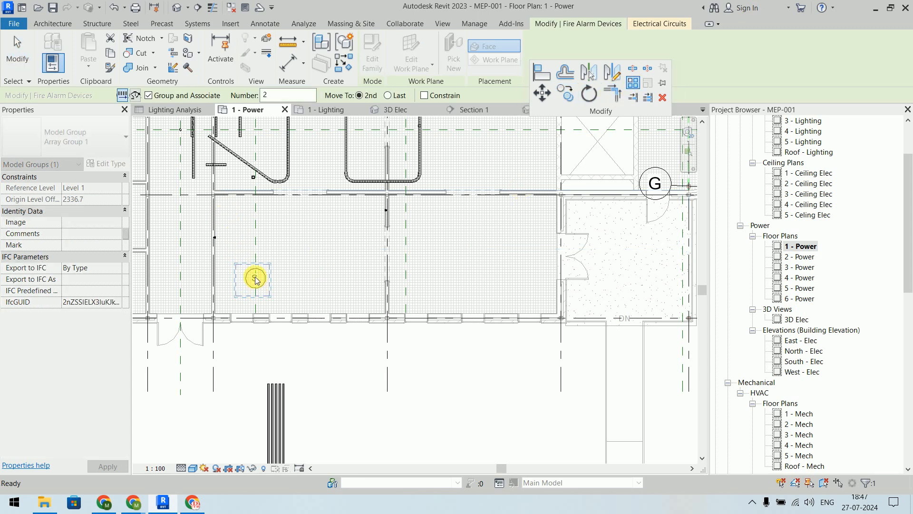
pyautogui.click(256, 279)
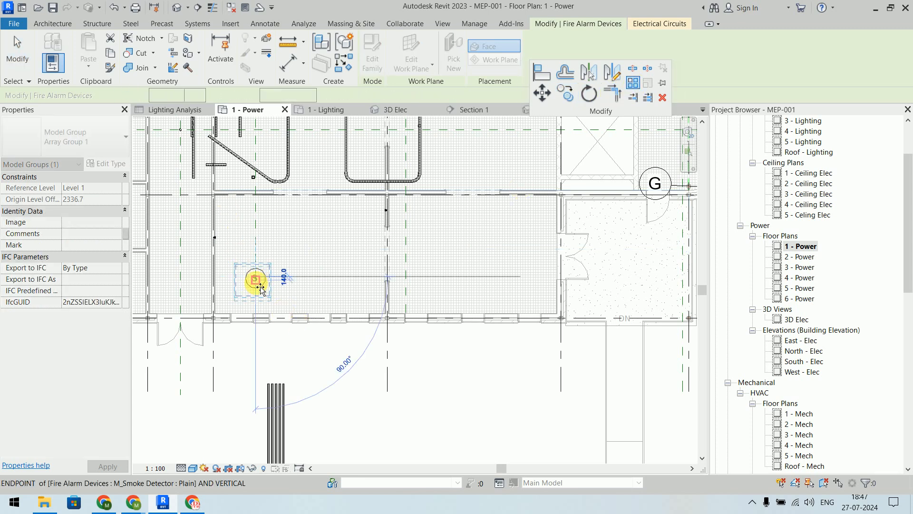
pyautogui.click(334, 278)
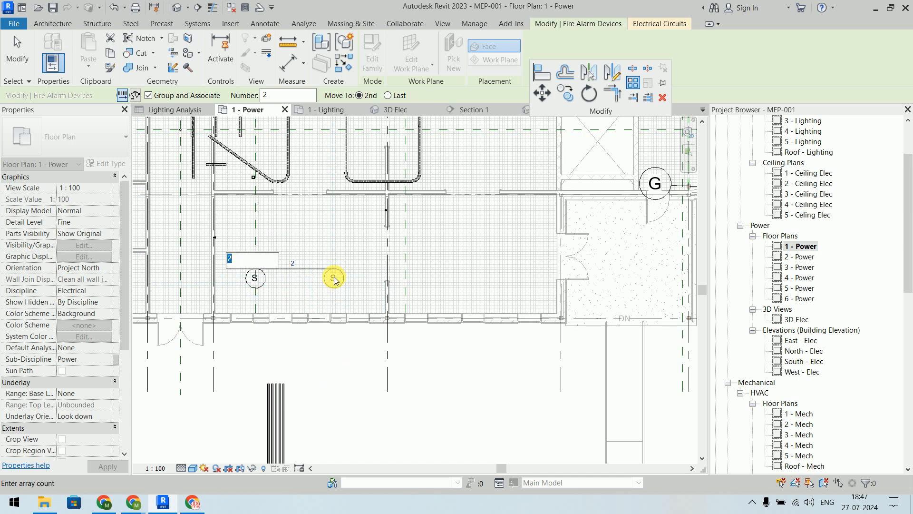
pyautogui.write('4')
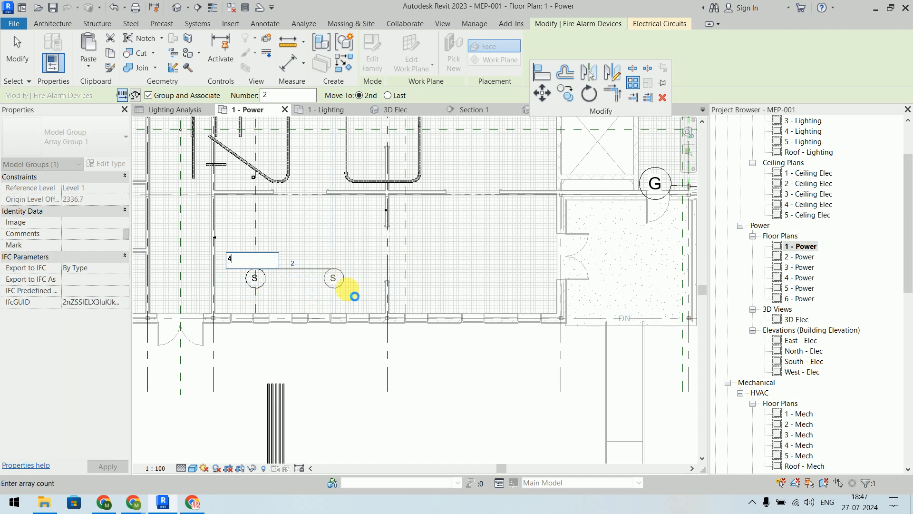
pyautogui.press('Return')
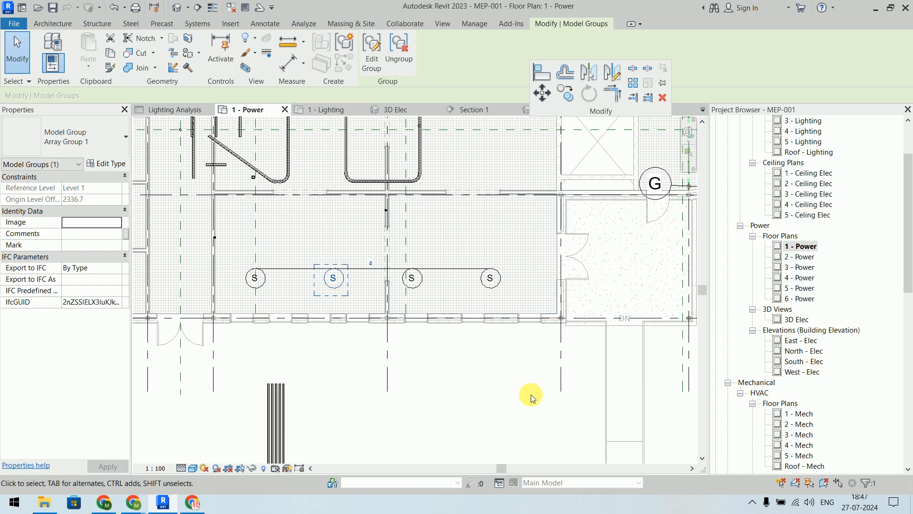
pyautogui.click(524, 393)
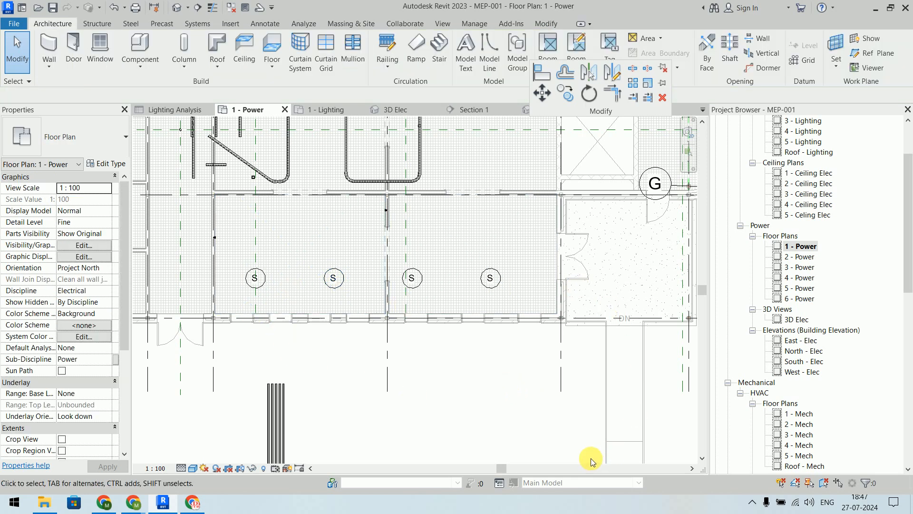
pyautogui.moveTo(491, 314); pyautogui.dragTo(489, 387, button='middle')
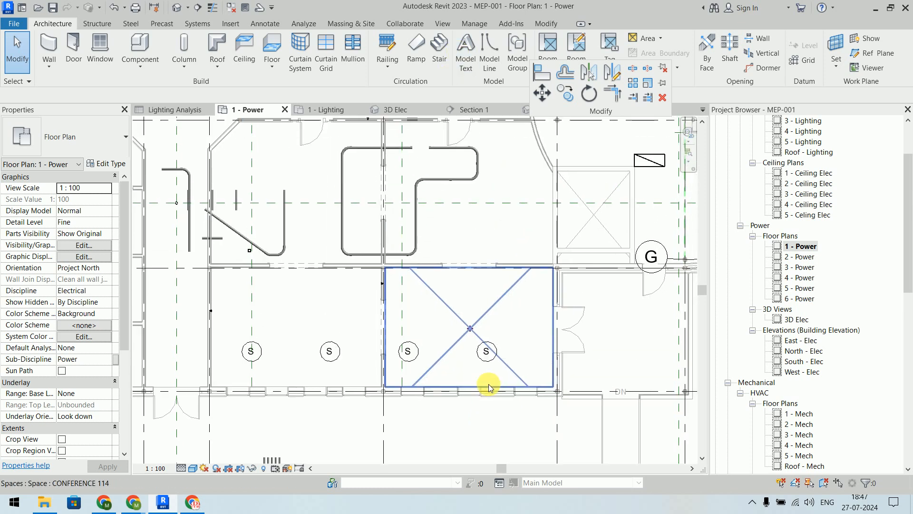
pyautogui.click(496, 364)
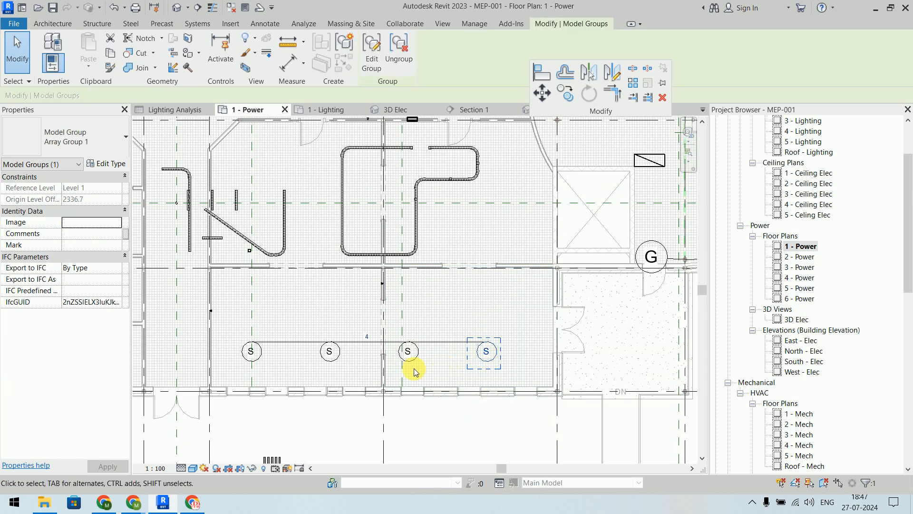
pyautogui.keyDown('ctrl'); pyautogui.click(333, 359); pyautogui.keyUp('ctrl')
pyautogui.keyDown('ctrl'); pyautogui.click(257, 359); pyautogui.keyUp('ctrl')
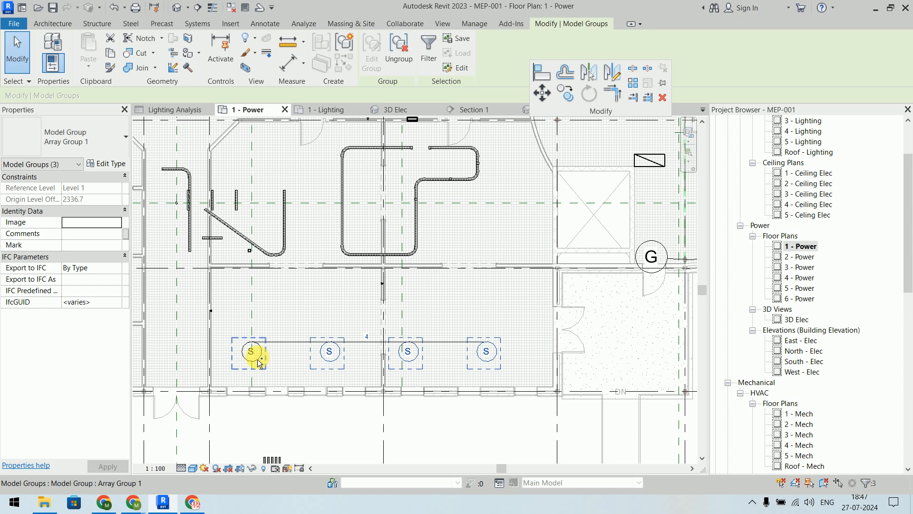
pyautogui.click(633, 85)
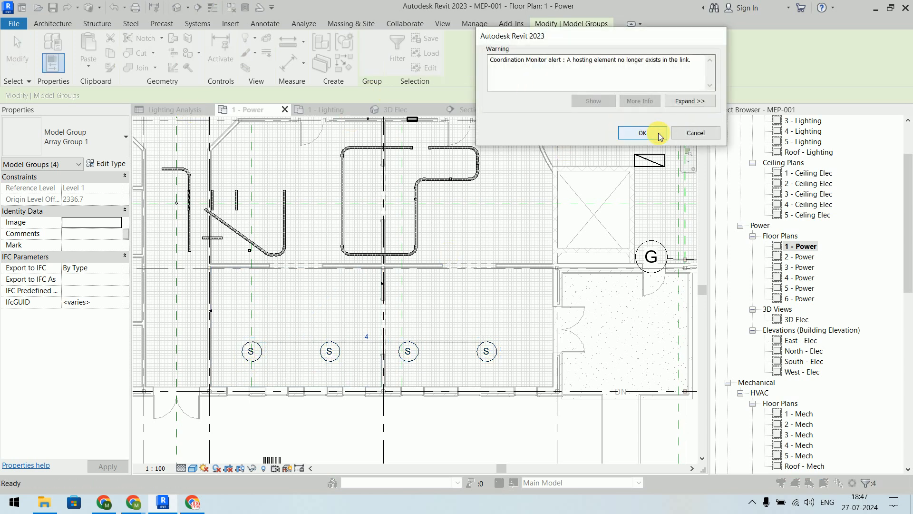
pyautogui.click(660, 136)
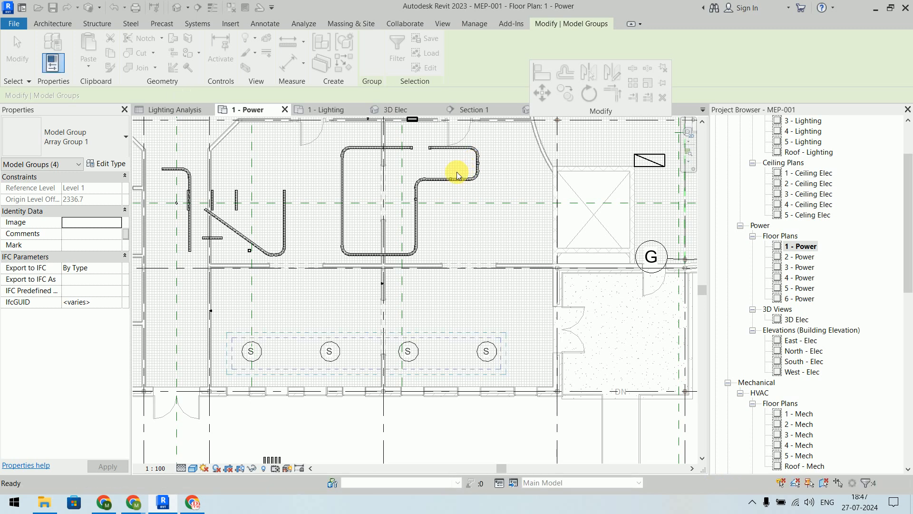
pyautogui.click(329, 352)
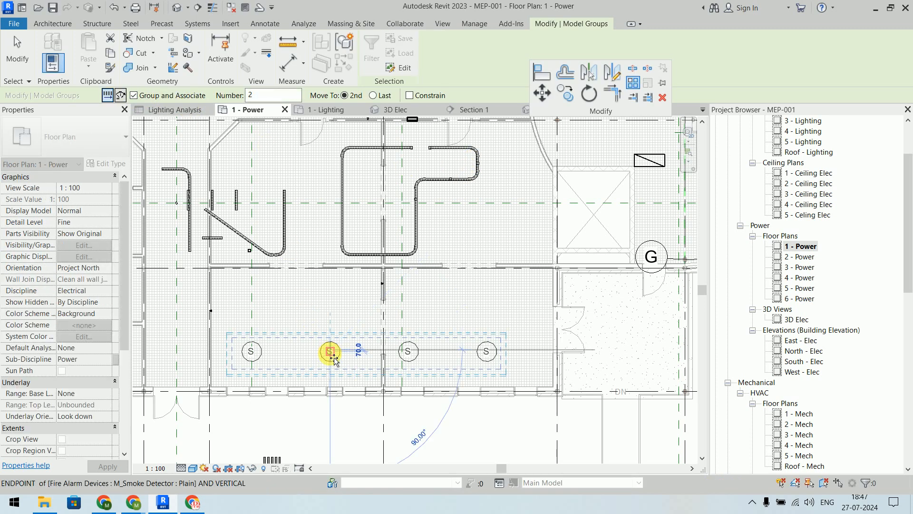
pyautogui.click(330, 352)
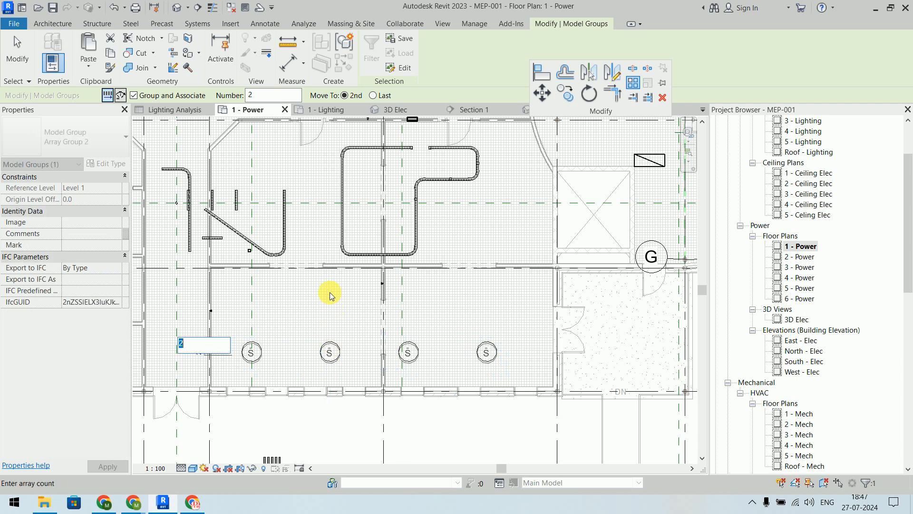
pyautogui.click(294, 298)
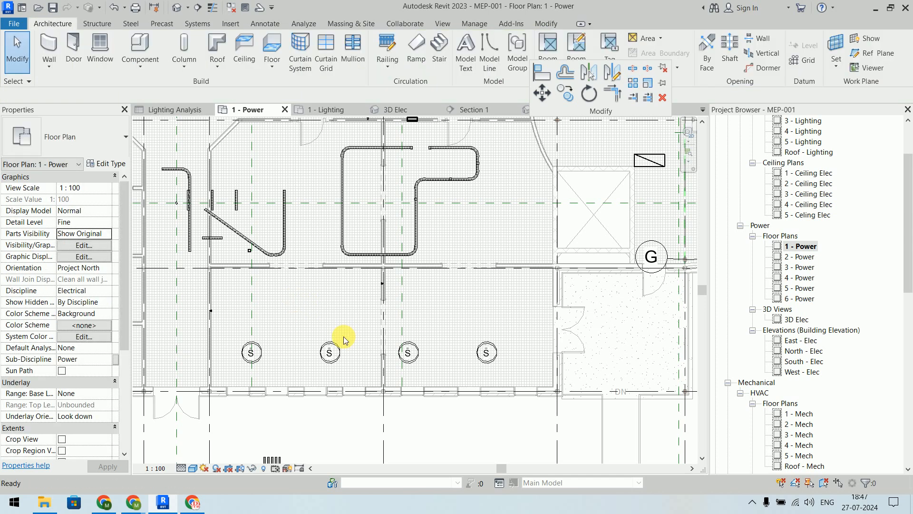
# Step: Array the row of four smoke detectors linearly up the plan into 5 rows spaced about 1965 mm apart
pyautogui.click(332, 351)
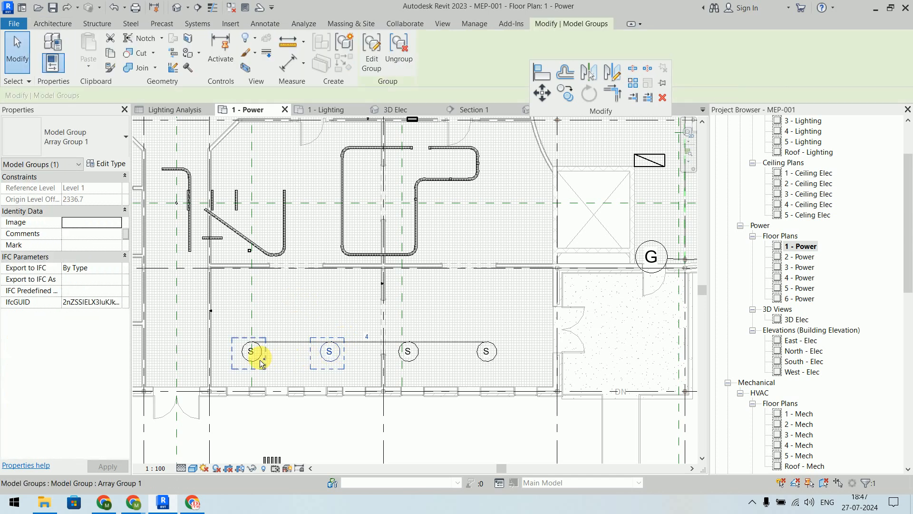
pyautogui.keyDown('ctrl'); pyautogui.click(401, 354); pyautogui.keyUp('ctrl')
pyautogui.keyDown('ctrl'); pyautogui.click(485, 352); pyautogui.keyUp('ctrl')
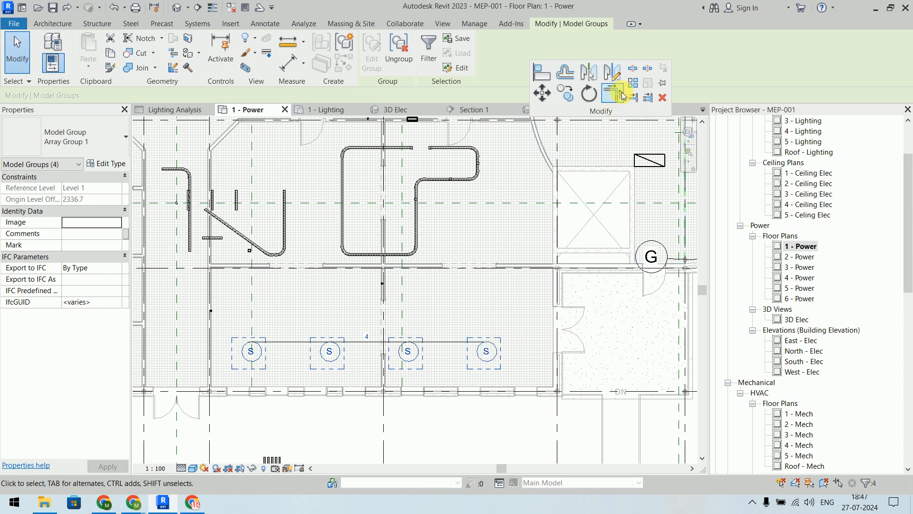
pyautogui.click(634, 83)
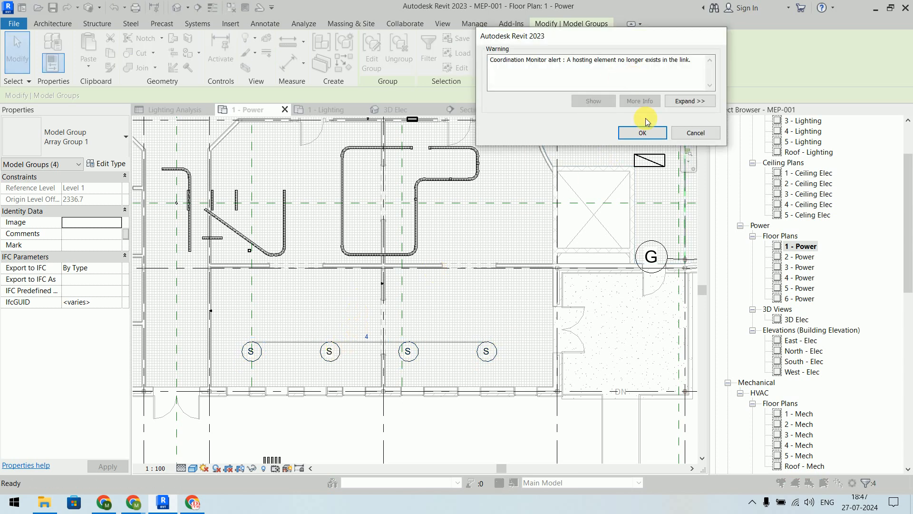
pyautogui.click(643, 132)
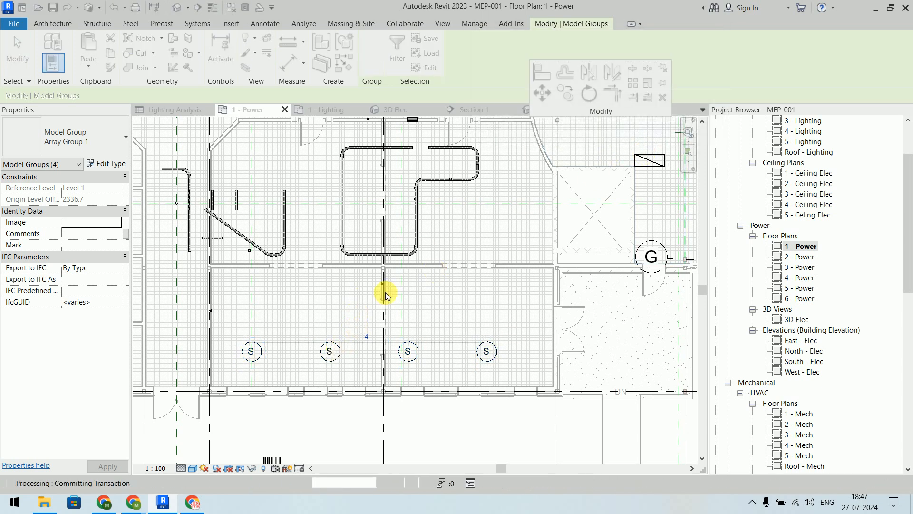
pyautogui.click(329, 350)
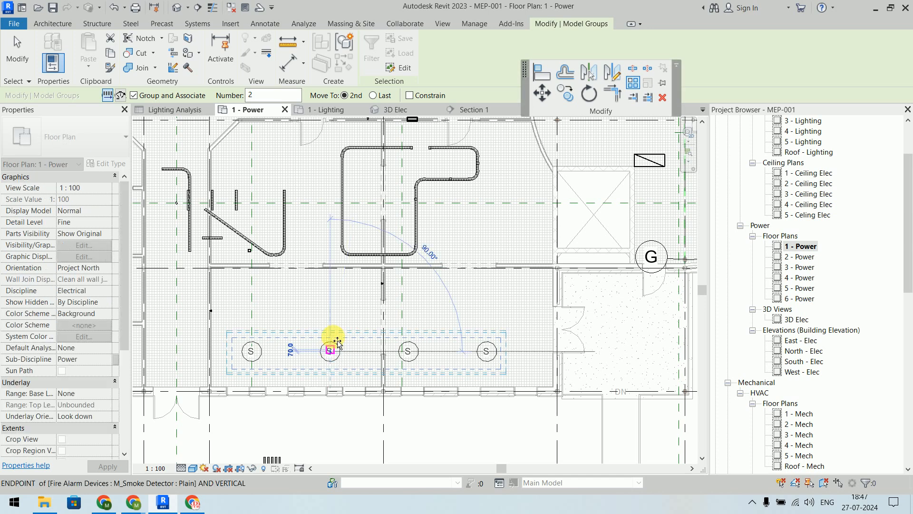
pyautogui.click(337, 306)
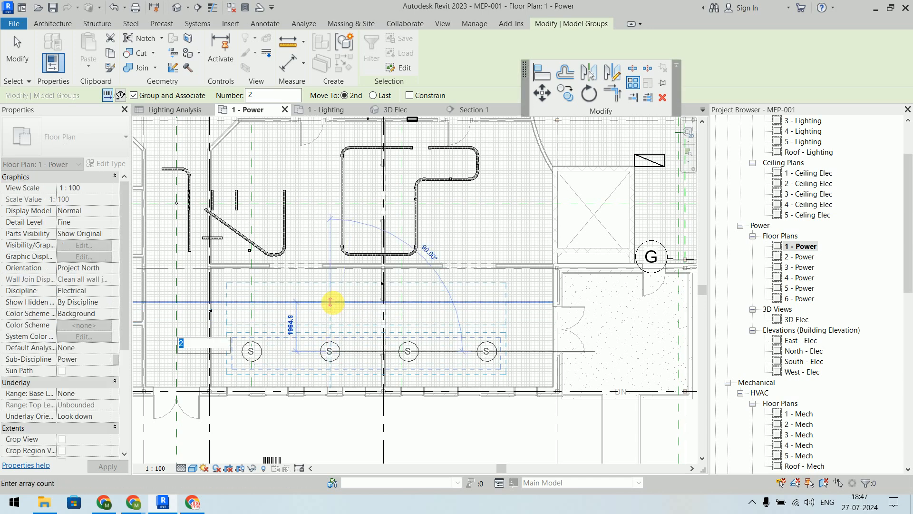
pyautogui.write('5')
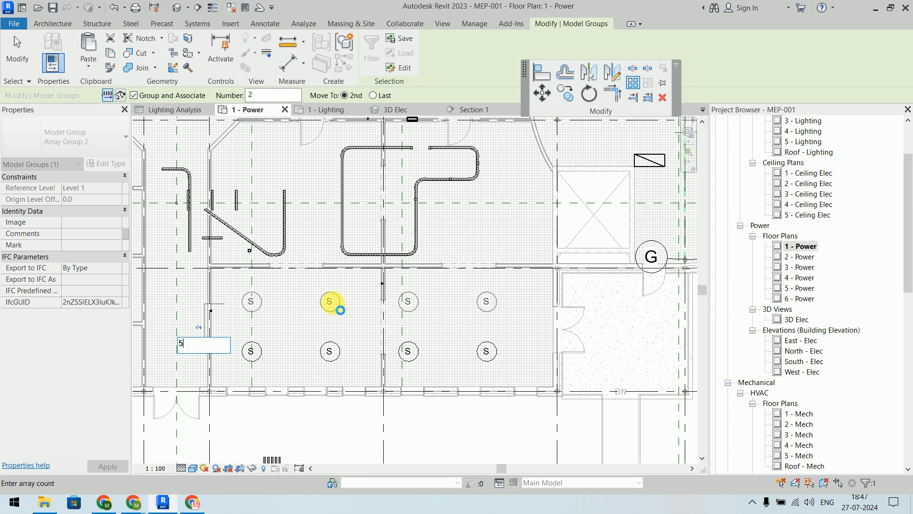
pyautogui.press('Return')
pyautogui.click(640, 327)
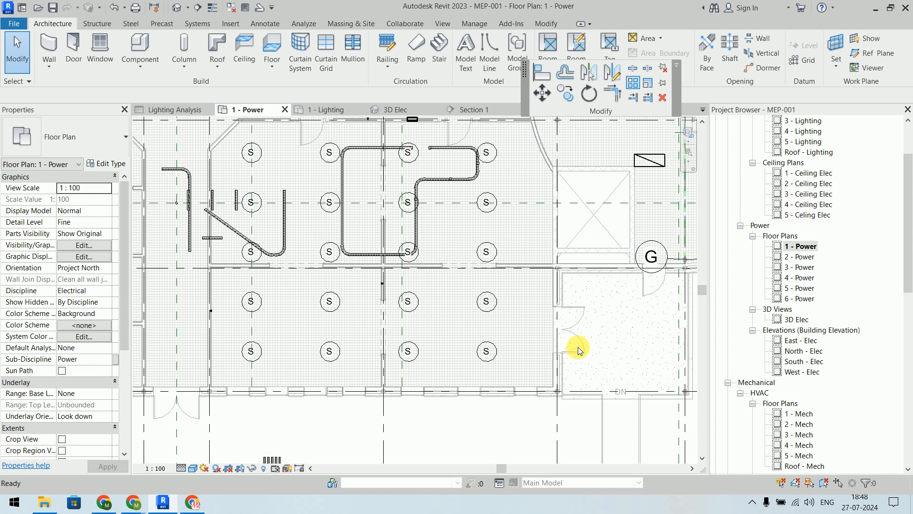
# Step: Display the available electrical system tools with the whole building visible in the 1 - Power floor plan
pyautogui.scroll(-5, 533, 239)
pyautogui.scroll(-4, 476, 316)
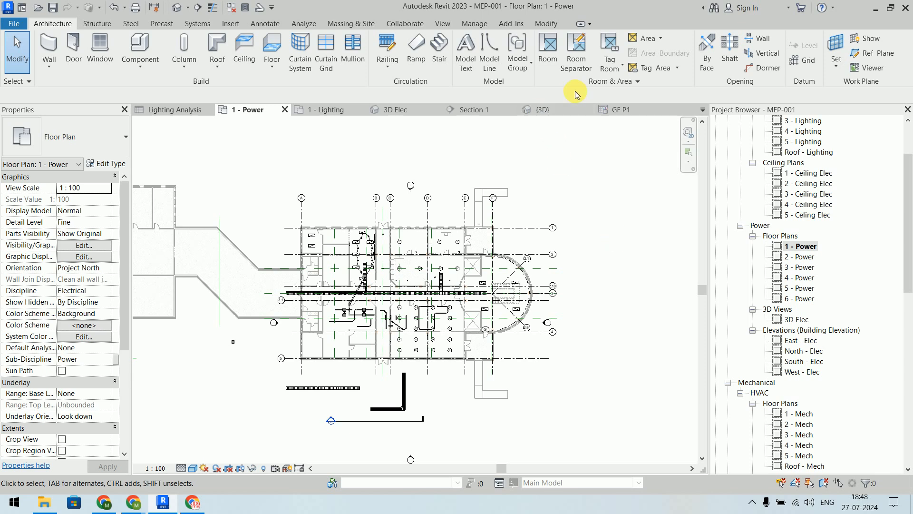
pyautogui.click(197, 24)
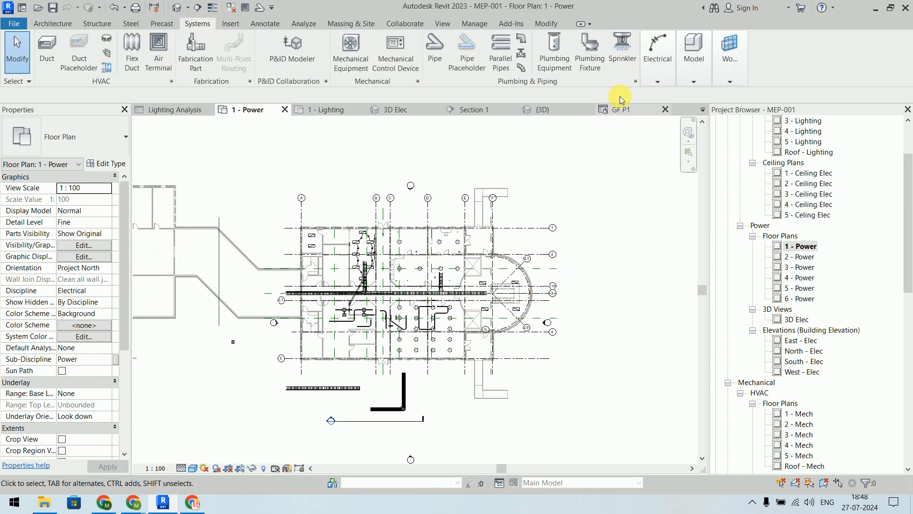
pyautogui.click(665, 62)
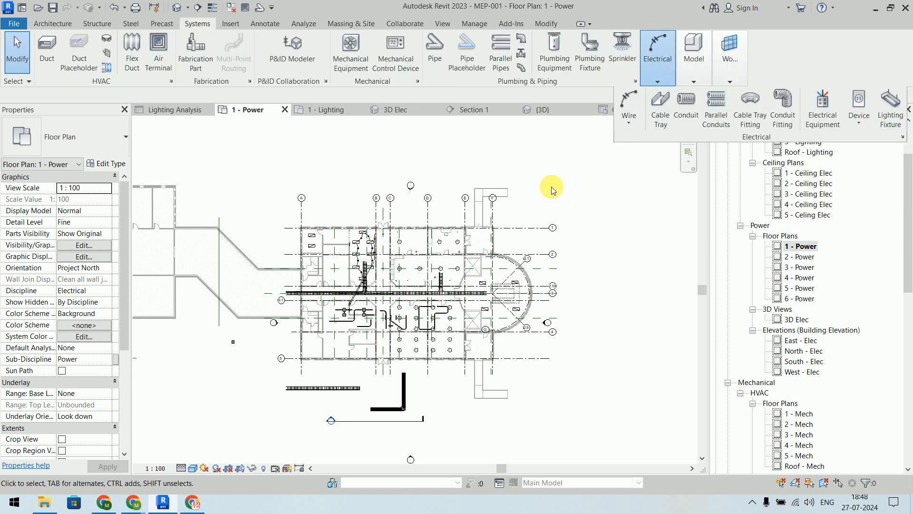